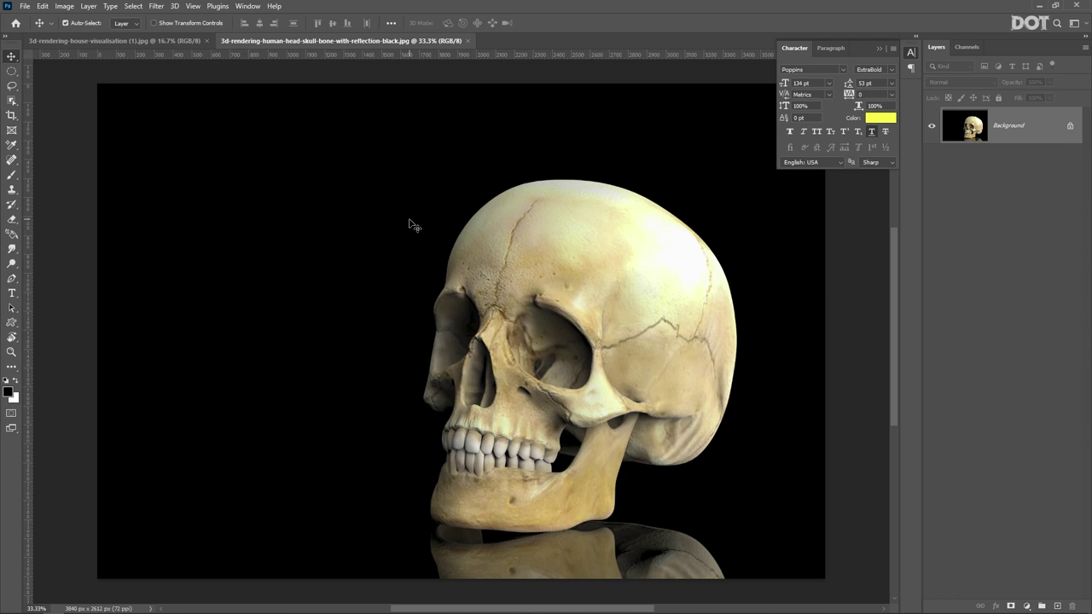
Step: Compare the house rendering and the skull image by flipping between their documents
{"action": "left_click", "coordinate": [128, 40]}
{"action": "left_click", "coordinate": [260, 46]}
{"action": "left_click", "coordinate": [166, 40]}
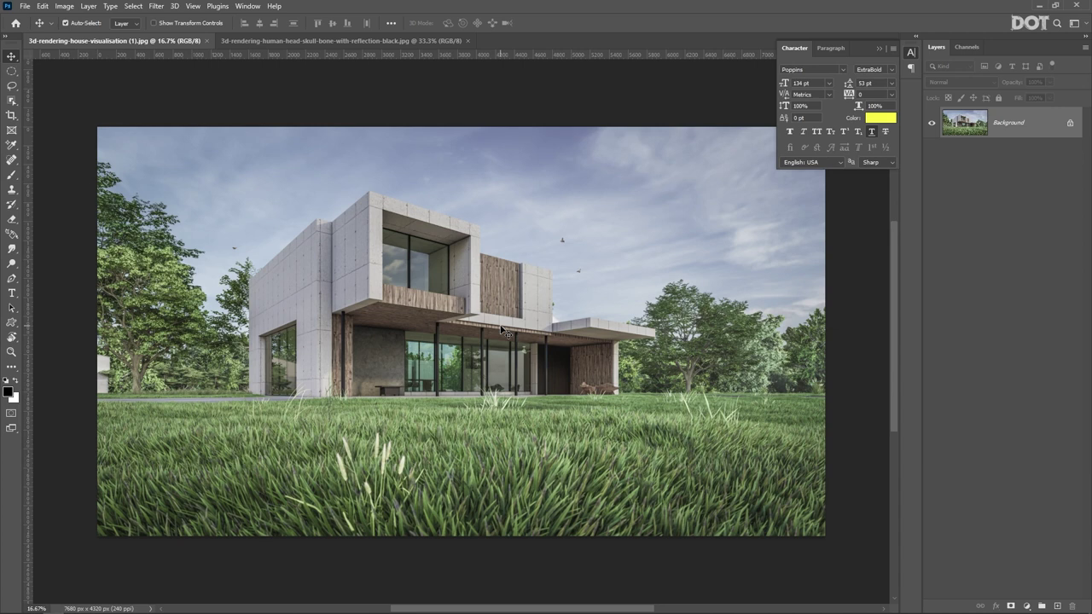
{"action": "left_click", "coordinate": [371, 41]}
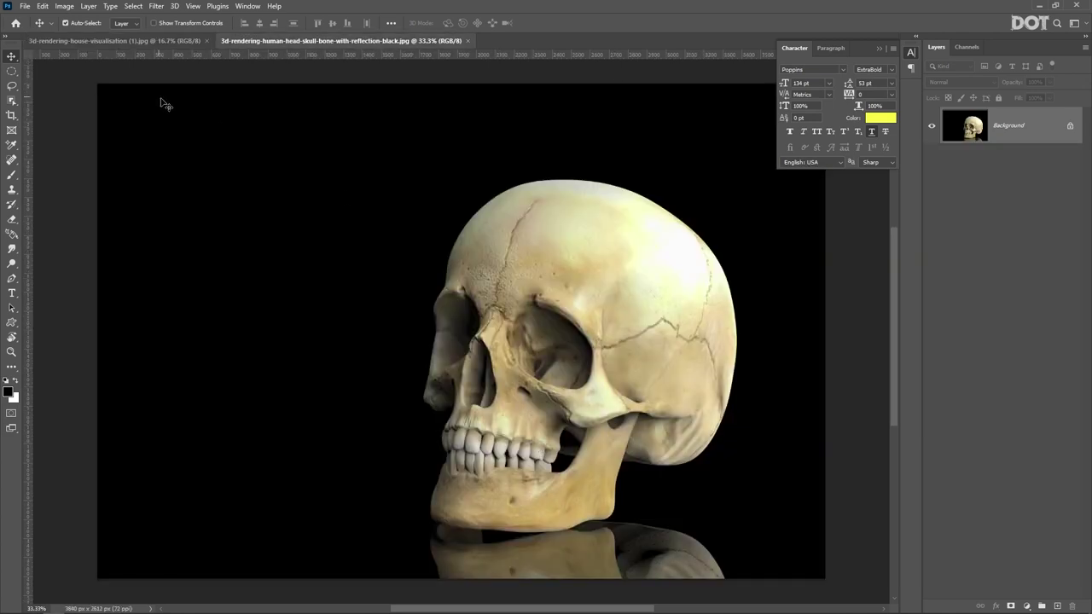
{"action": "left_click", "coordinate": [164, 41]}
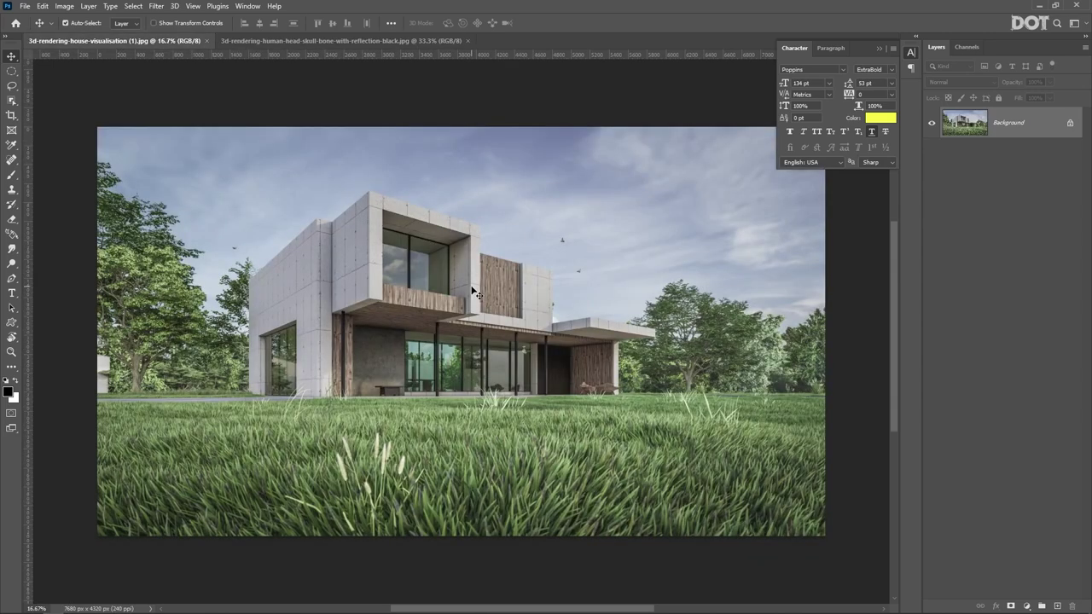
{"action": "left_click", "coordinate": [400, 41]}
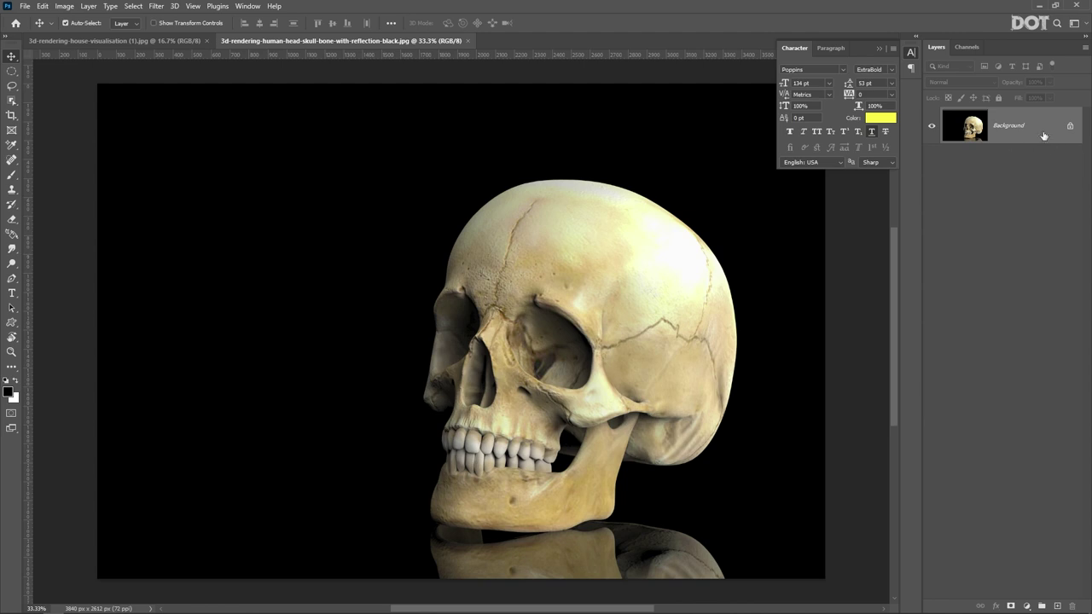
{"action": "left_click", "coordinate": [155, 41]}
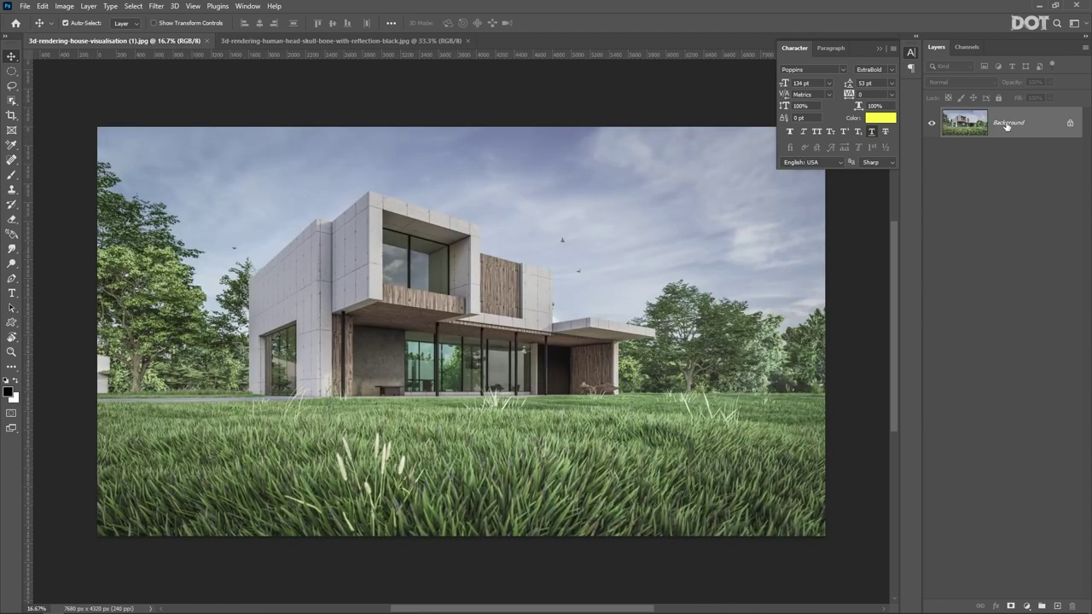
{"action": "left_click", "coordinate": [320, 41]}
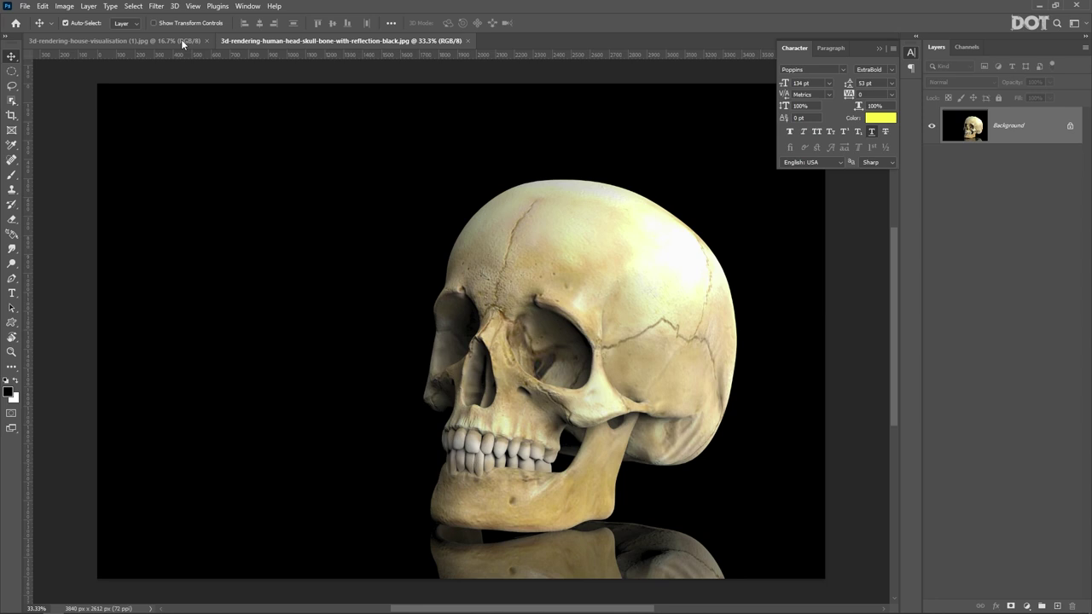
{"action": "left_click", "coordinate": [177, 40]}
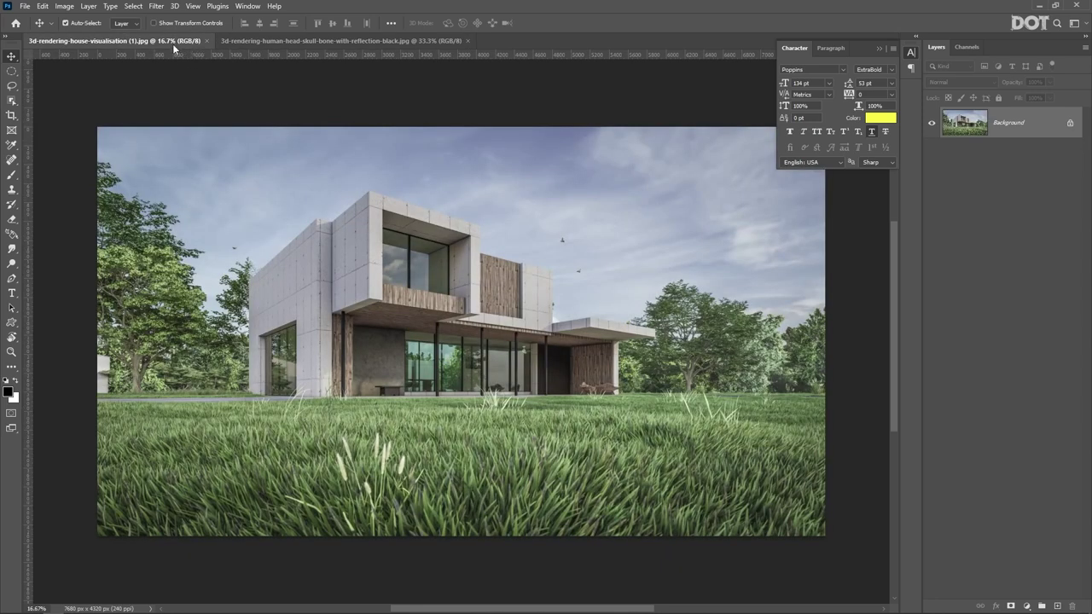
{"action": "left_click", "coordinate": [268, 41]}
{"action": "left_click", "coordinate": [155, 41]}
{"action": "left_click", "coordinate": [244, 41]}
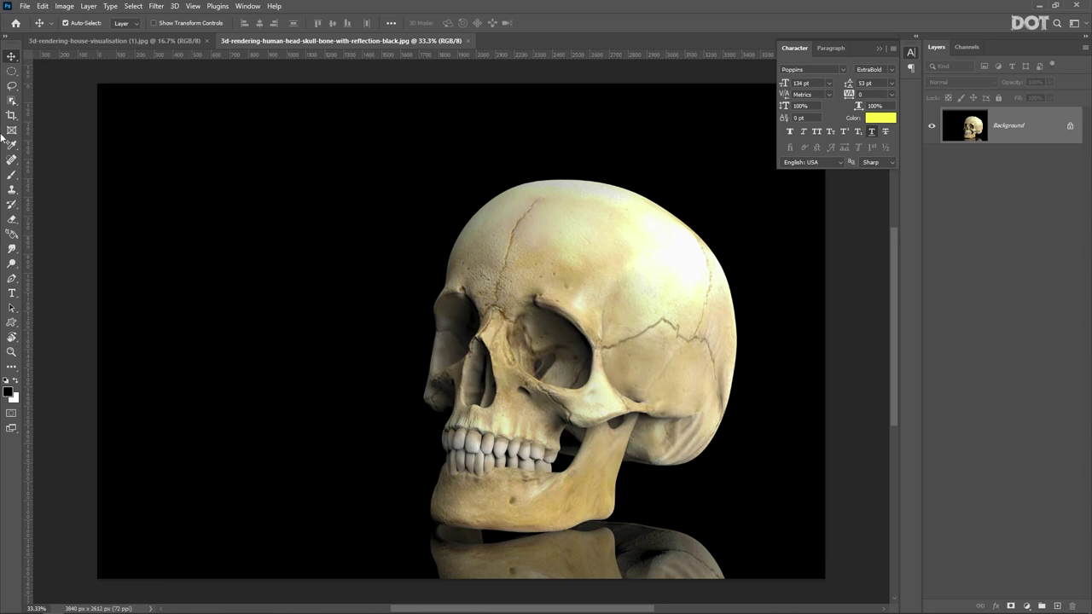
Step: Copy the skull using a rectangle Object Selection, then return to the house rendering
{"action": "left_click_drag", "start_coordinate": [380, 145], "coordinate": [747, 541]}
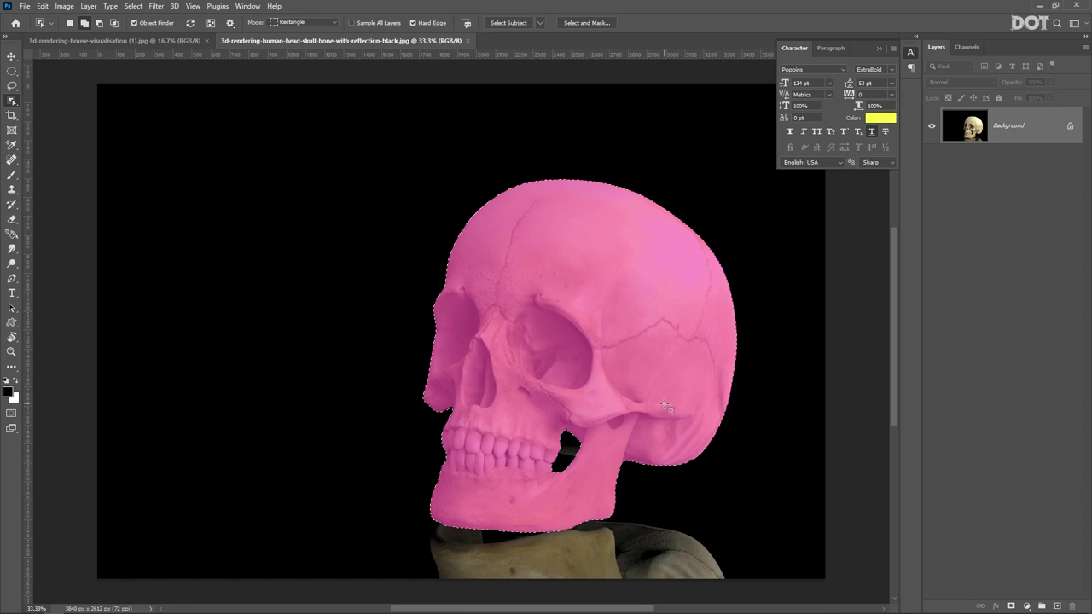
{"action": "key", "text": "ctrl+d"}
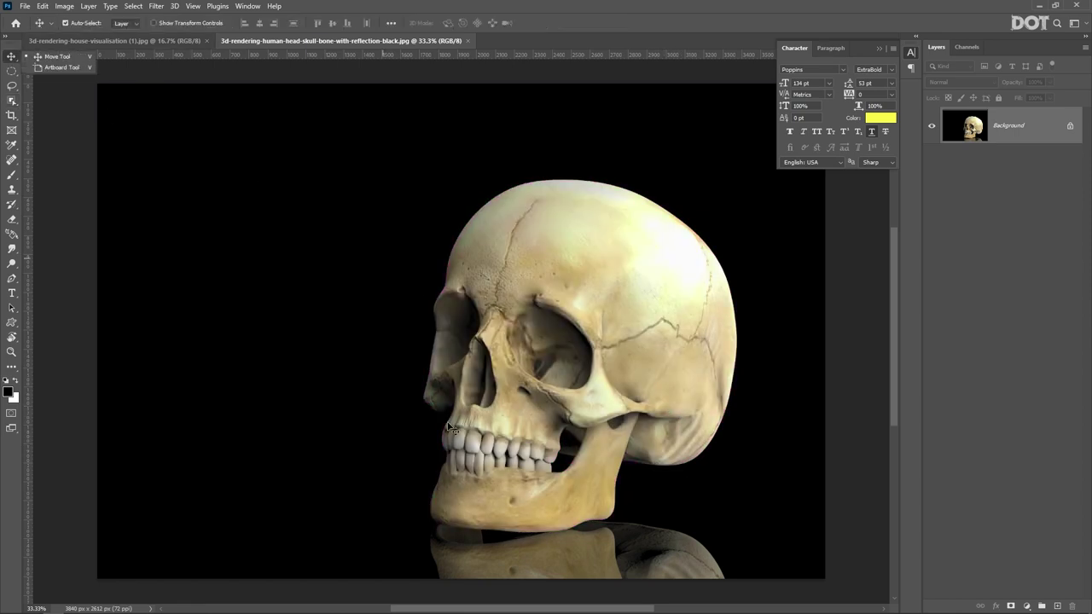
{"action": "left_click", "coordinate": [12, 55]}
{"action": "left_click", "coordinate": [115, 40]}
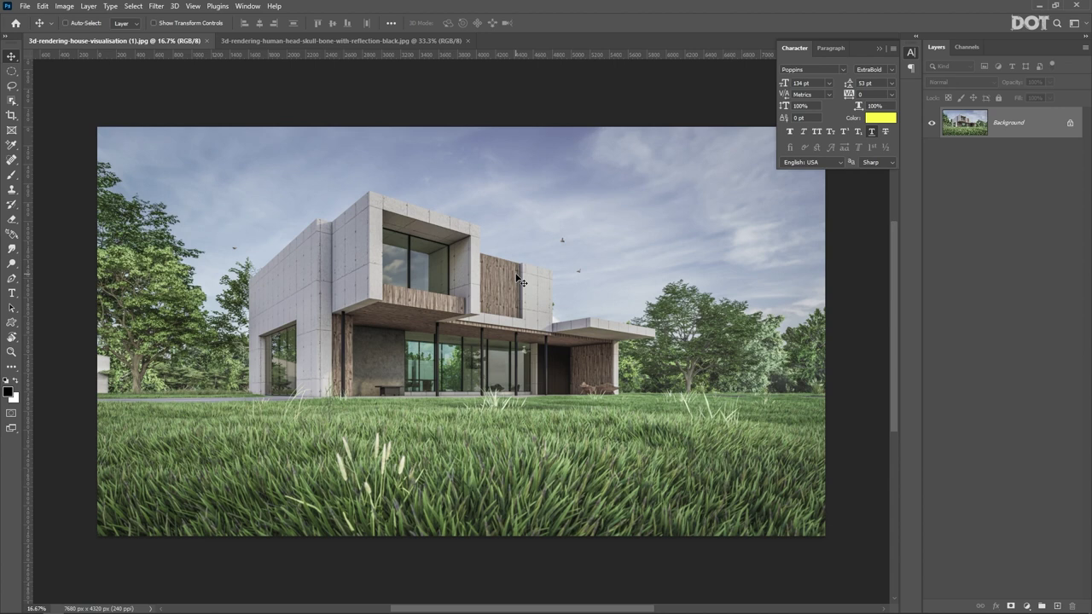
Step: Paste the skull into the house scene and drag it right and lower onto the grass
{"action": "key", "text": "ctrl+v"}
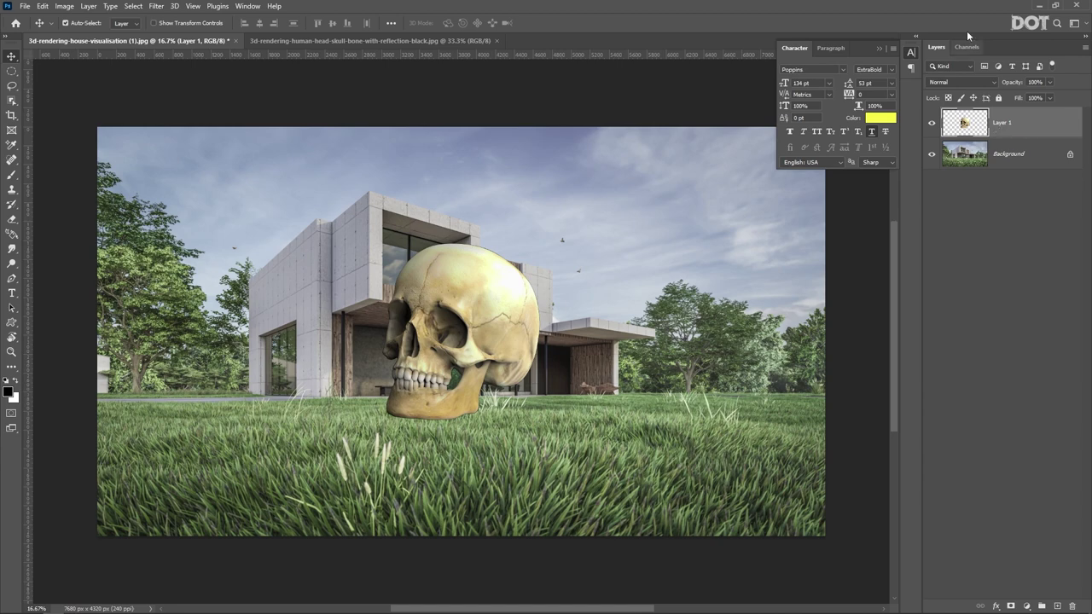
{"action": "left_click", "coordinate": [406, 41]}
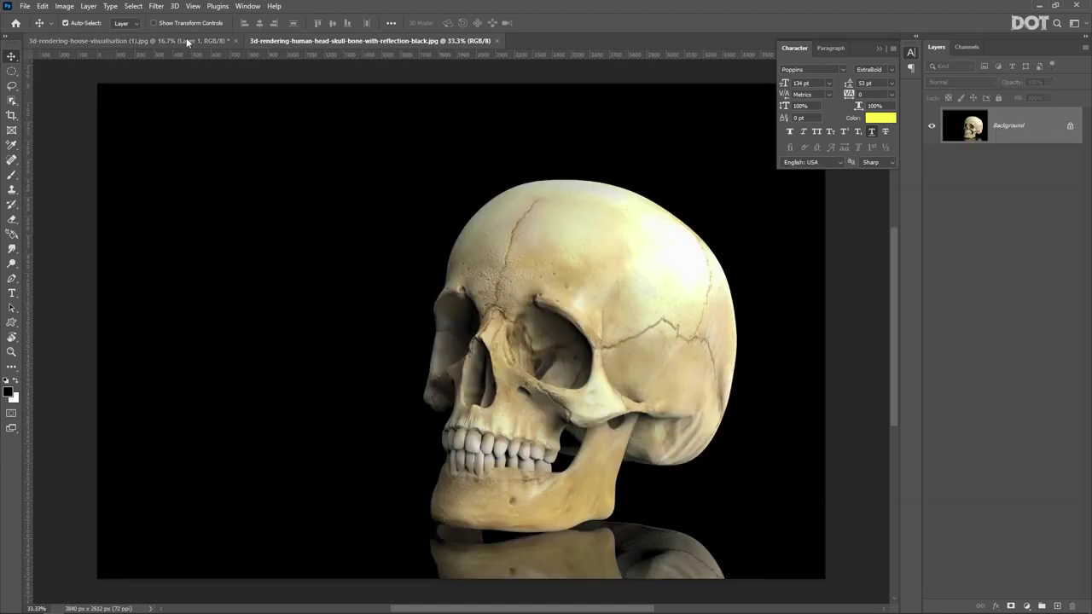
{"action": "left_click_drag", "start_coordinate": [479, 223], "coordinate": [478, 281]}
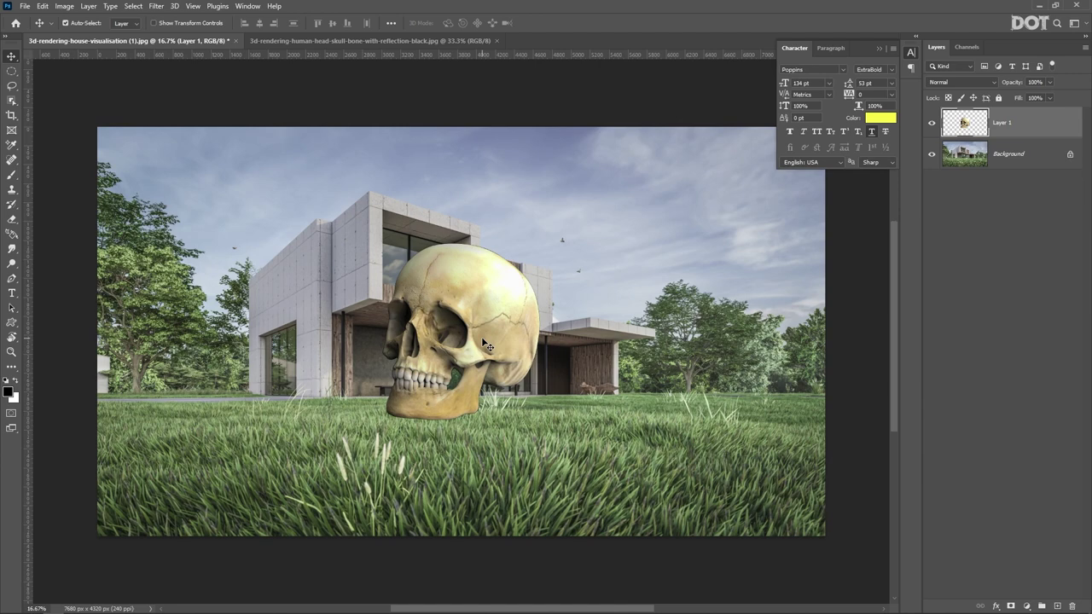
{"action": "mouse_move", "coordinate": [481, 313]}
{"action": "left_mouse_down"}
{"action": "mouse_move", "coordinate": [605, 370]}
{"action": "mouse_move", "coordinate": [549, 330]}
{"action": "left_mouse_up"}
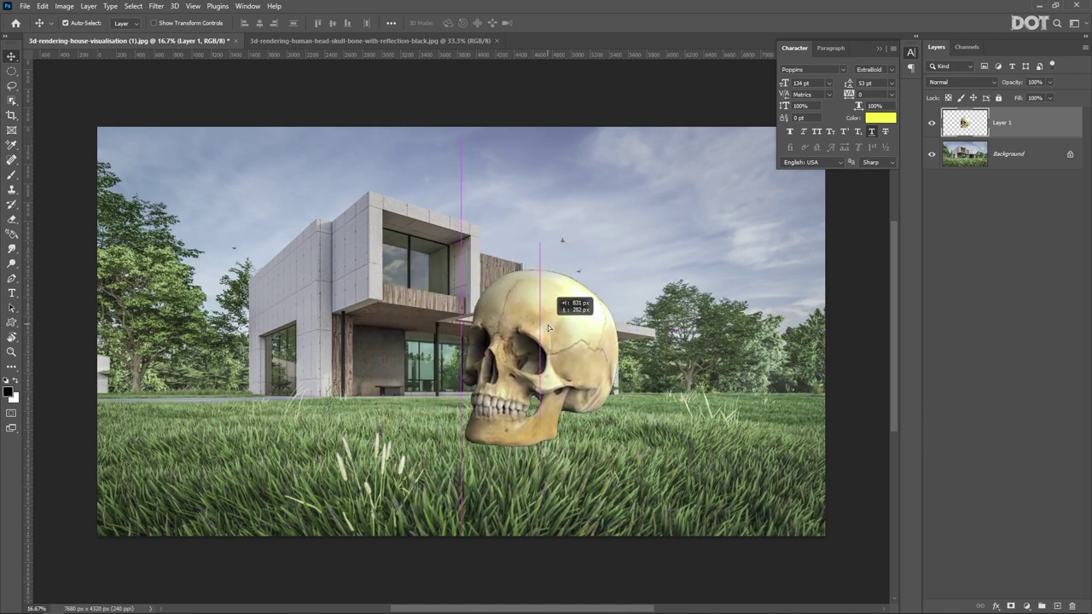
Step: Nudge the skull up-left, then delete it and go back to the skull photo
{"action": "scroll", "coordinate": [546, 290], "scroll_direction": "up", "scroll_amount": 3}
{"action": "scroll", "coordinate": [537, 176], "scroll_direction": "up", "scroll_amount": 3}
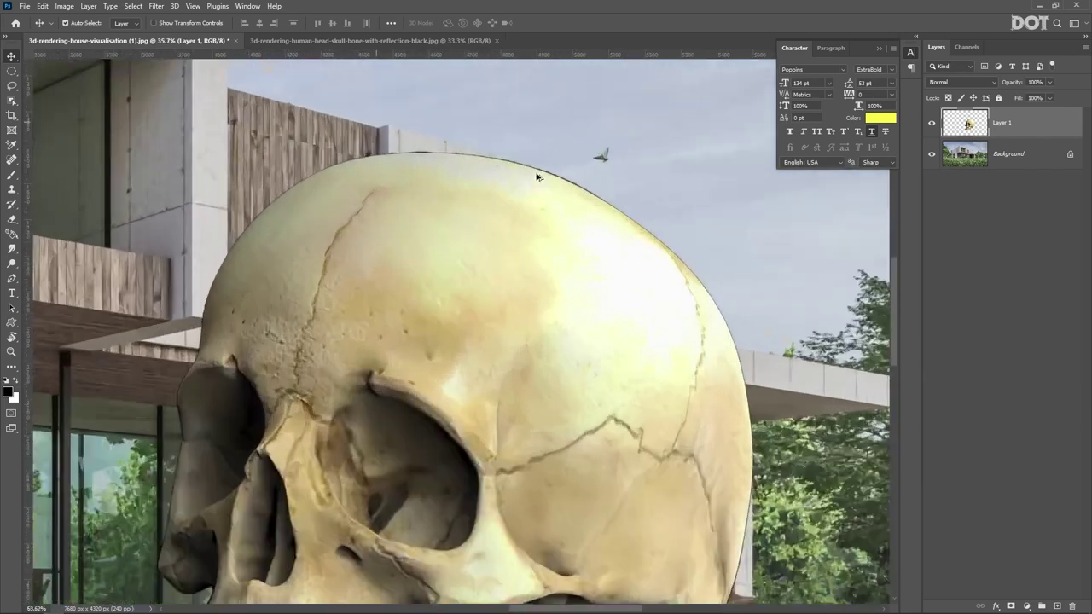
{"action": "scroll", "coordinate": [394, 160], "scroll_direction": "up", "scroll_amount": 3}
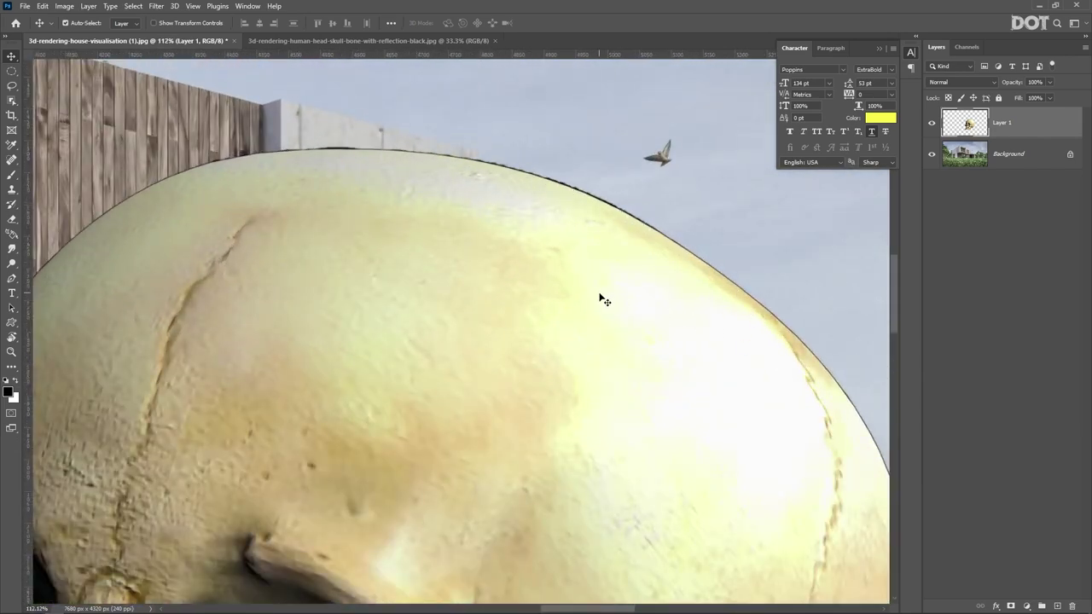
{"action": "scroll", "coordinate": [453, 273], "scroll_direction": "down", "scroll_amount": 3}
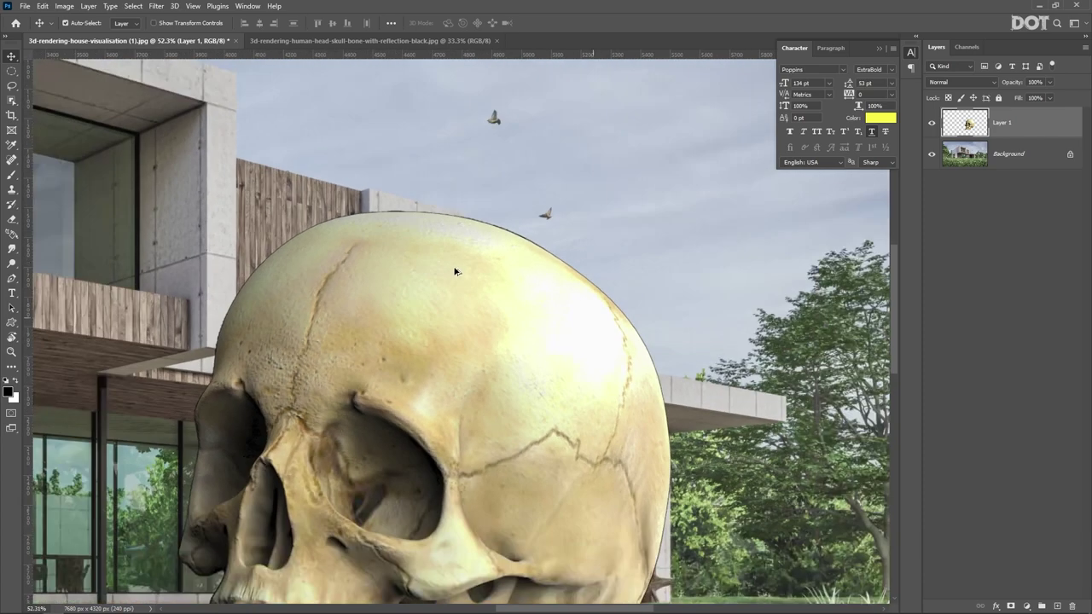
{"action": "scroll", "coordinate": [527, 267], "scroll_direction": "down", "scroll_amount": 2}
{"action": "scroll", "coordinate": [527, 267], "scroll_direction": "down", "scroll_amount": 1}
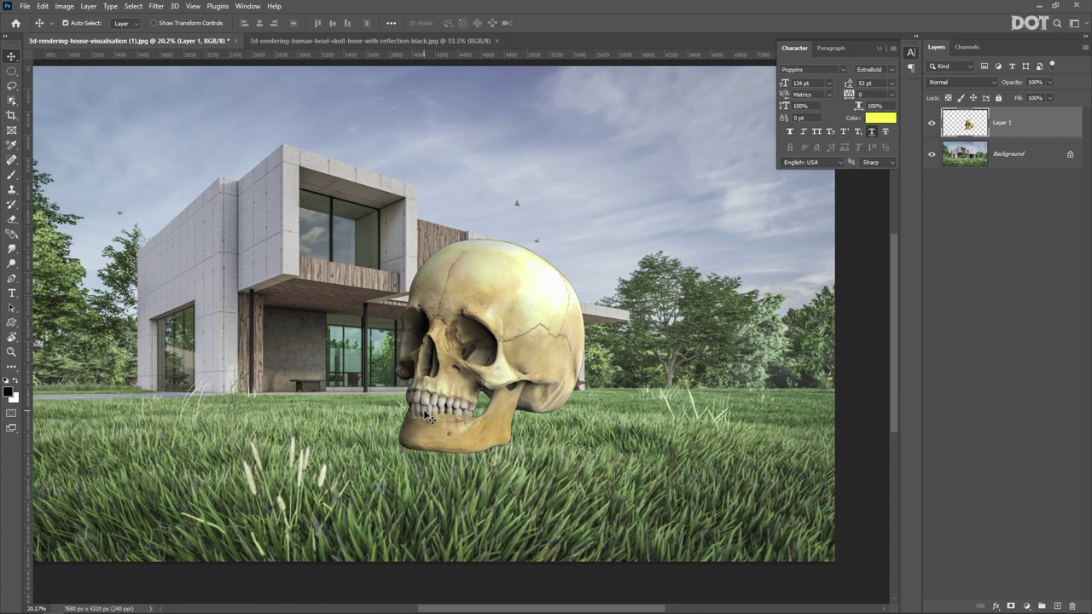
{"action": "left_click_drag", "start_coordinate": [423, 409], "coordinate": [319, 377]}
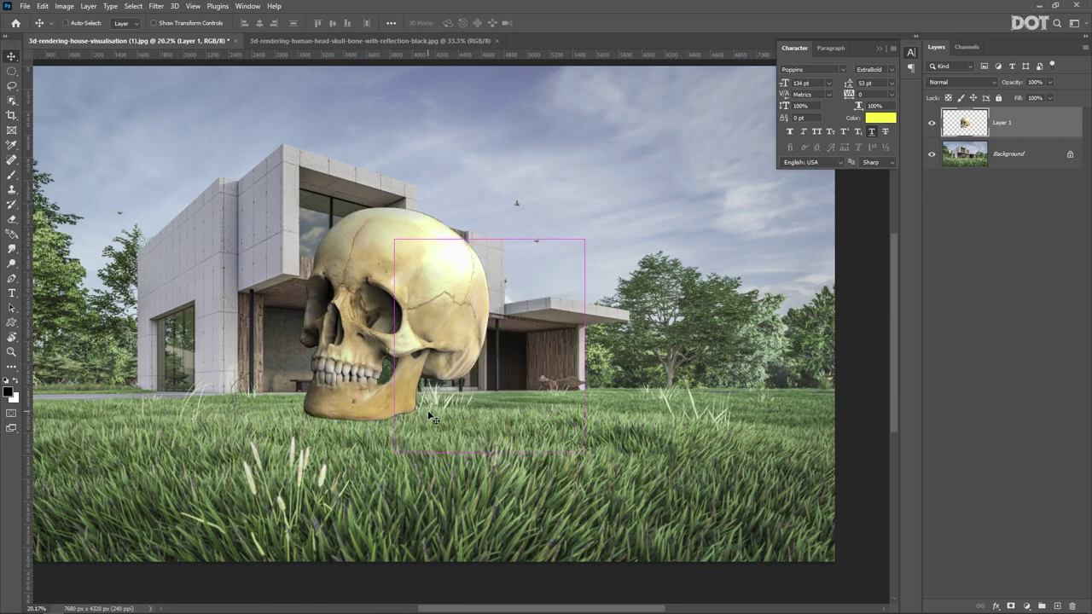
{"action": "key", "text": "Delete"}
{"action": "left_click", "coordinate": [341, 40]}
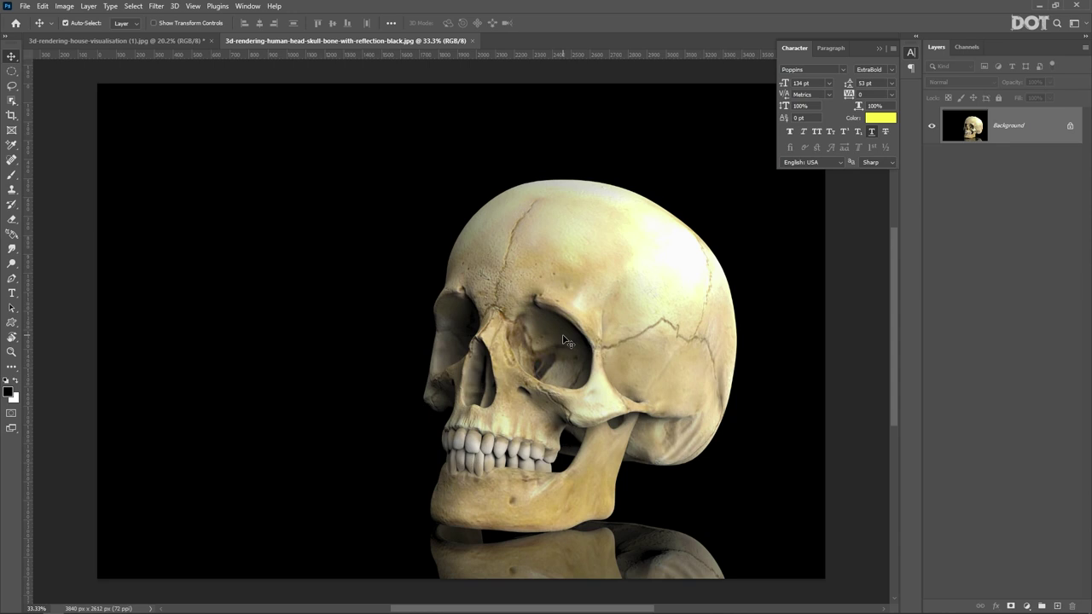
Step: Object-select the skull with one click, inspect its edge, and enter Select and Mask
{"action": "left_click", "coordinate": [12, 103]}
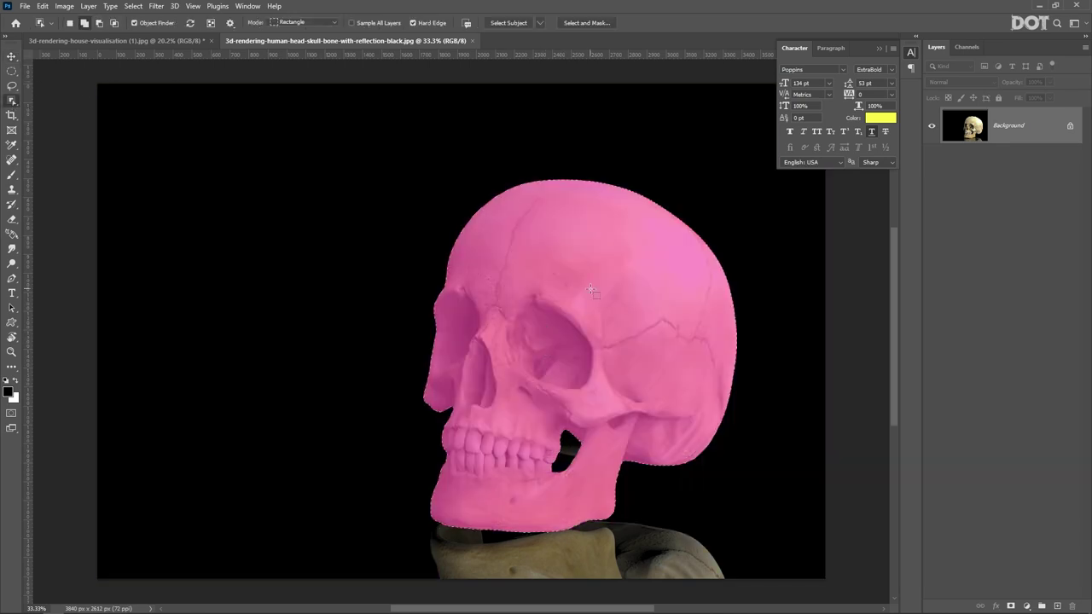
{"action": "left_click", "coordinate": [560, 353]}
{"action": "scroll", "coordinate": [516, 174], "scroll_direction": "up", "scroll_amount": 5}
{"action": "scroll", "coordinate": [522, 176], "scroll_direction": "up", "scroll_amount": 3}
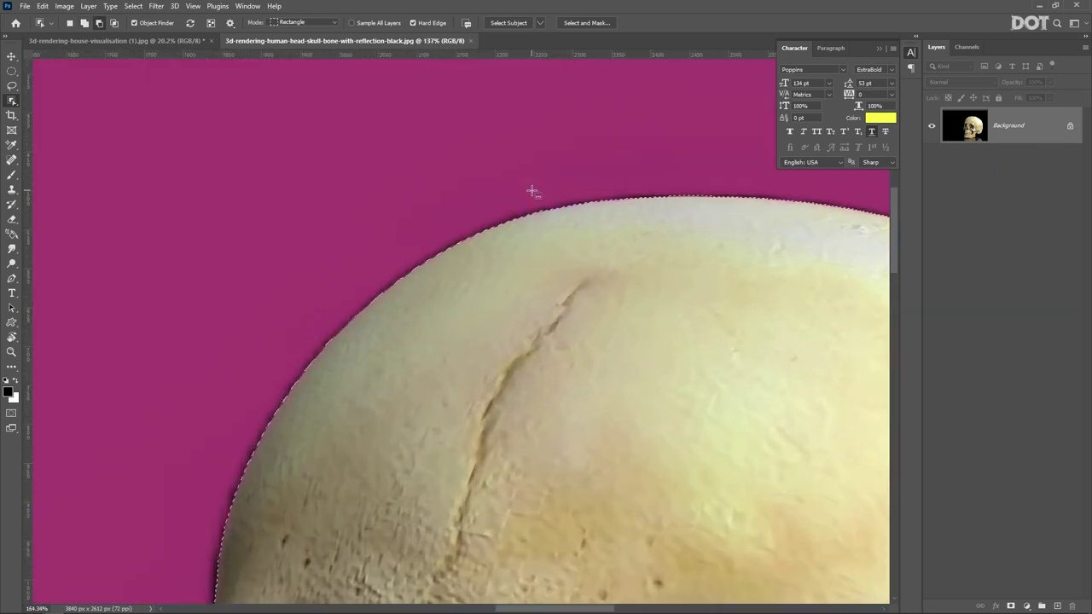
{"action": "scroll", "coordinate": [531, 188], "scroll_direction": "up", "scroll_amount": 2}
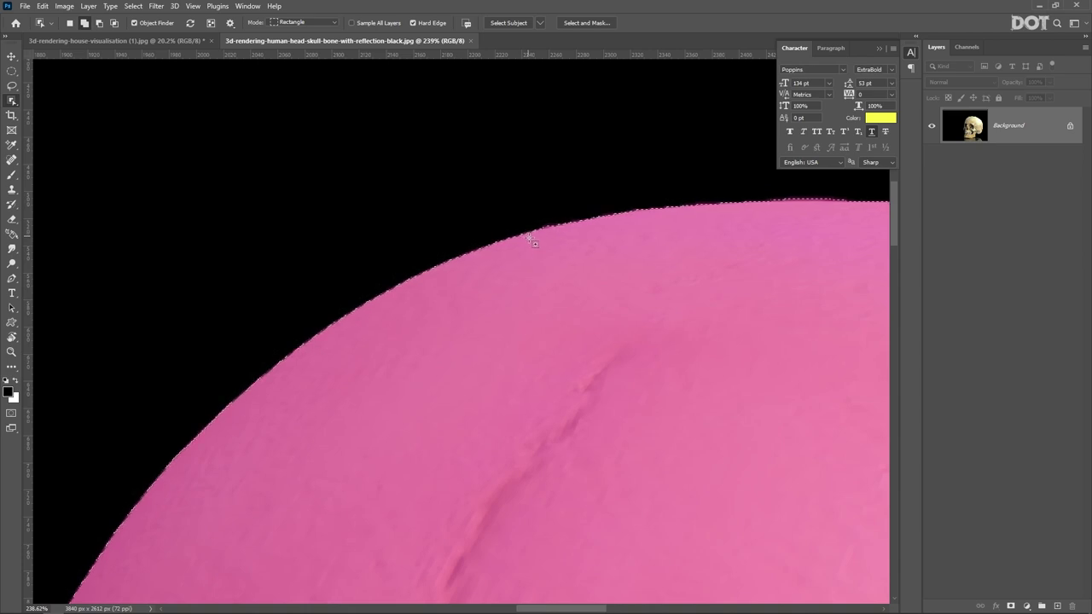
{"action": "scroll", "coordinate": [478, 298], "scroll_direction": "down", "scroll_amount": 5}
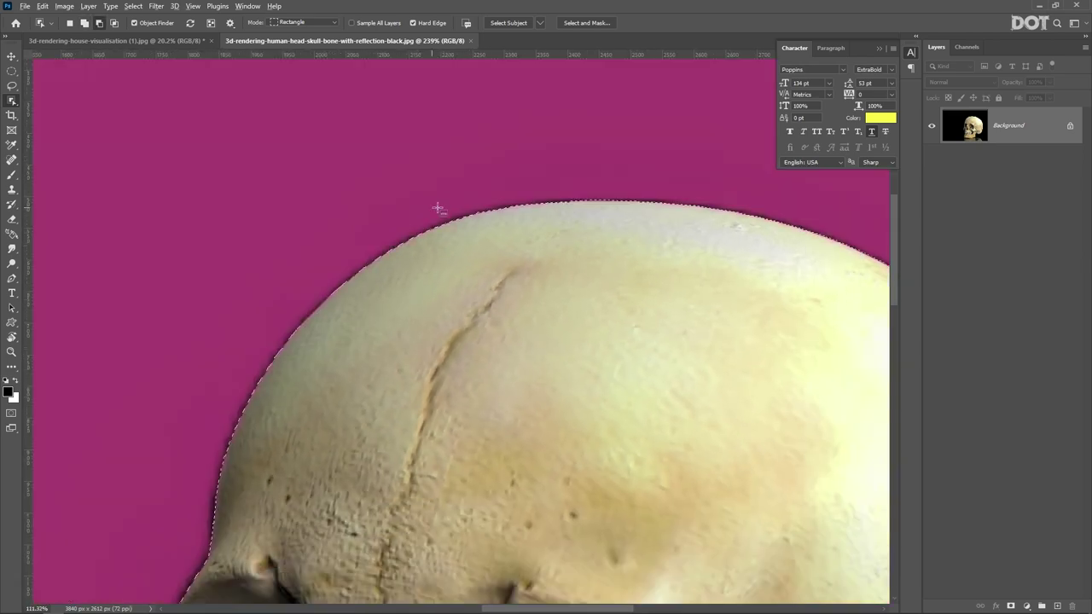
{"action": "scroll", "coordinate": [439, 207], "scroll_direction": "down", "scroll_amount": 3}
{"action": "scroll", "coordinate": [470, 207], "scroll_direction": "down", "scroll_amount": 3}
{"action": "scroll", "coordinate": [485, 213], "scroll_direction": "up", "scroll_amount": 1}
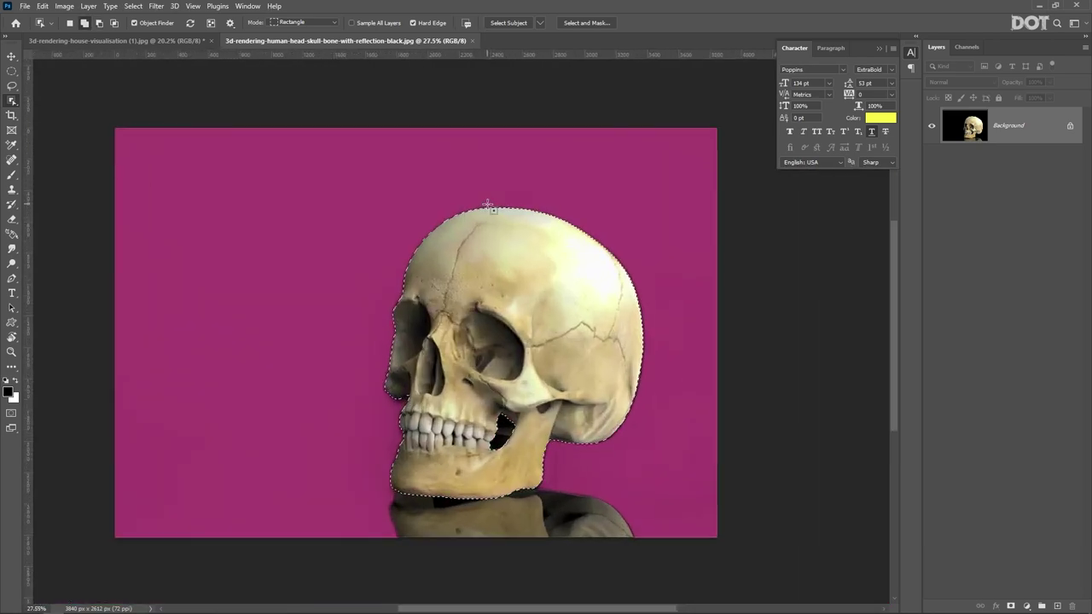
{"action": "left_click", "coordinate": [591, 23]}
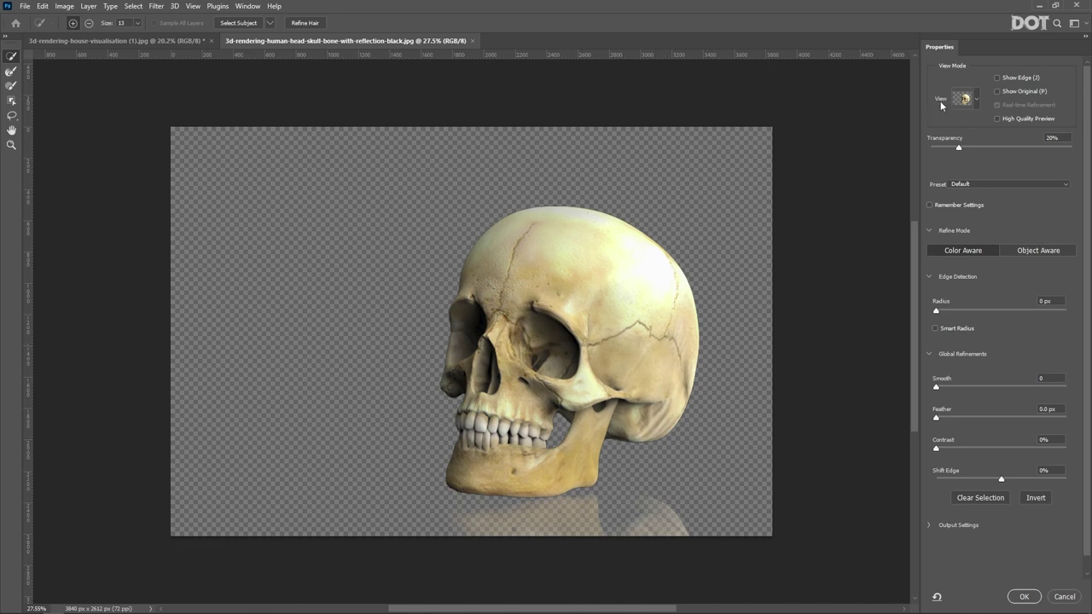
Step: Keep Onion Skin view at 100% transparency and zoom to the skull's top edge
{"action": "left_click", "coordinate": [977, 101]}
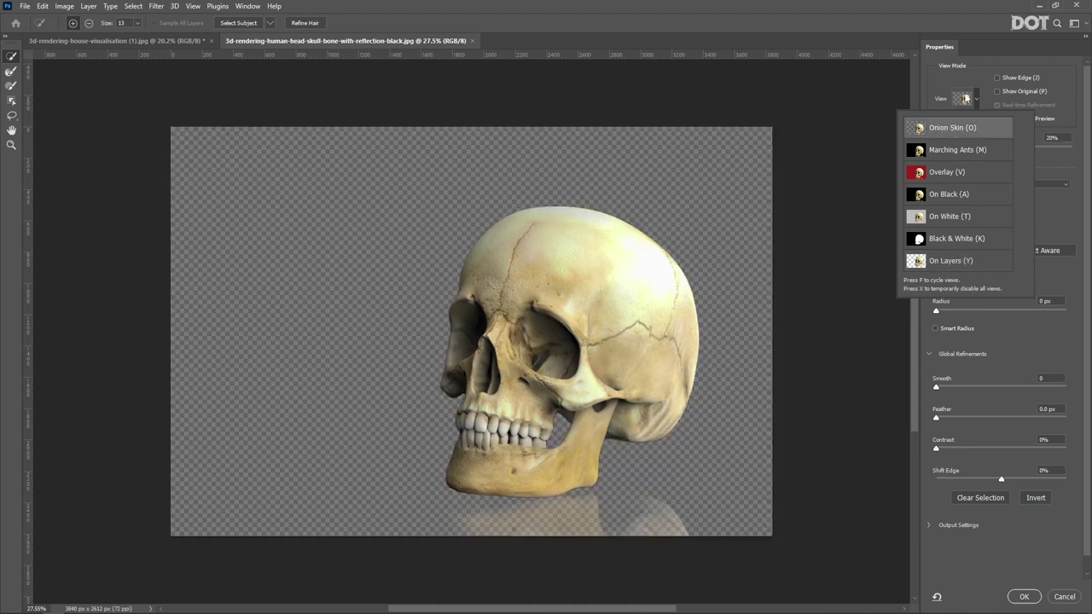
{"action": "left_click", "coordinate": [966, 97]}
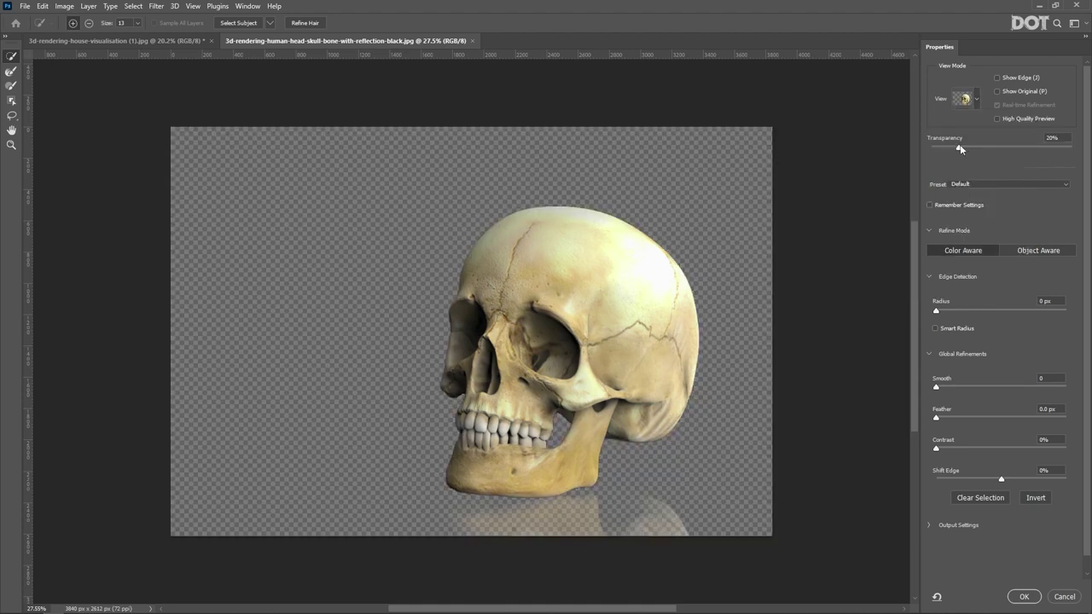
{"action": "mouse_move", "coordinate": [959, 148]}
{"action": "left_mouse_down"}
{"action": "mouse_move", "coordinate": [1072, 148]}
{"action": "mouse_move", "coordinate": [912, 142]}
{"action": "mouse_move", "coordinate": [1072, 148]}
{"action": "left_mouse_up"}
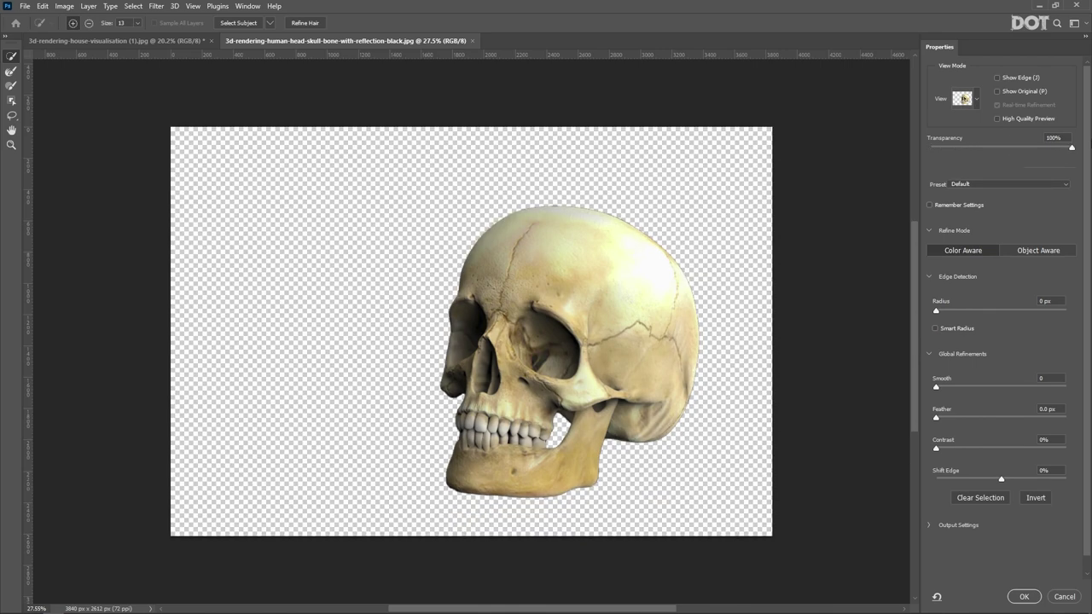
{"action": "left_click", "coordinate": [1053, 137]}
{"action": "scroll", "coordinate": [585, 197], "scroll_direction": "up", "scroll_amount": 1}
{"action": "scroll", "coordinate": [572, 196], "scroll_direction": "up", "scroll_amount": 2}
{"action": "scroll", "coordinate": [548, 196], "scroll_direction": "up", "scroll_amount": 2}
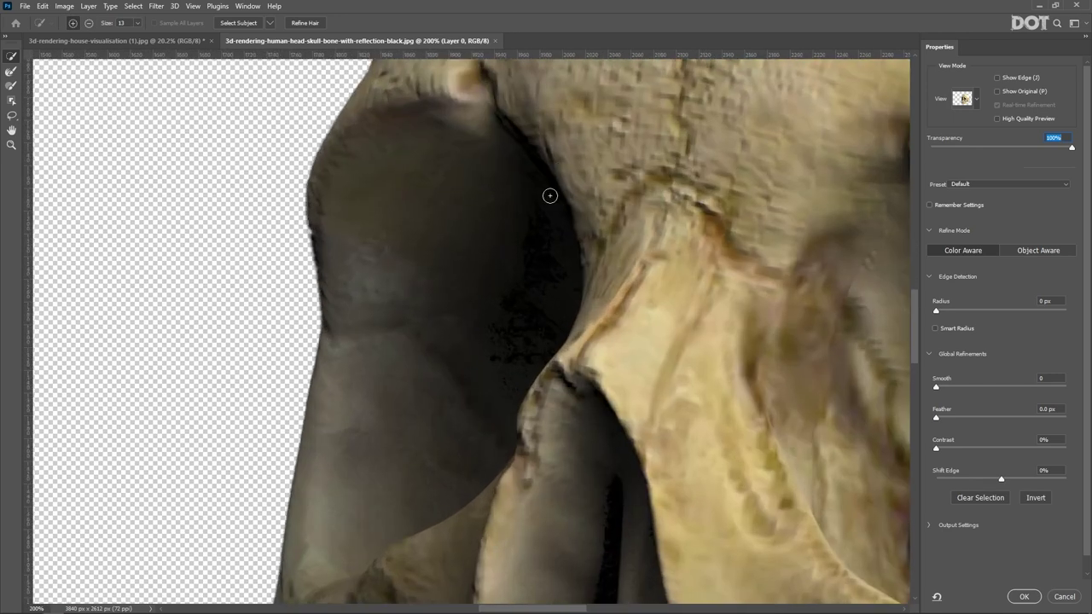
{"action": "left_click_drag", "start_coordinate": [663, 188], "coordinate": [356, 494]}
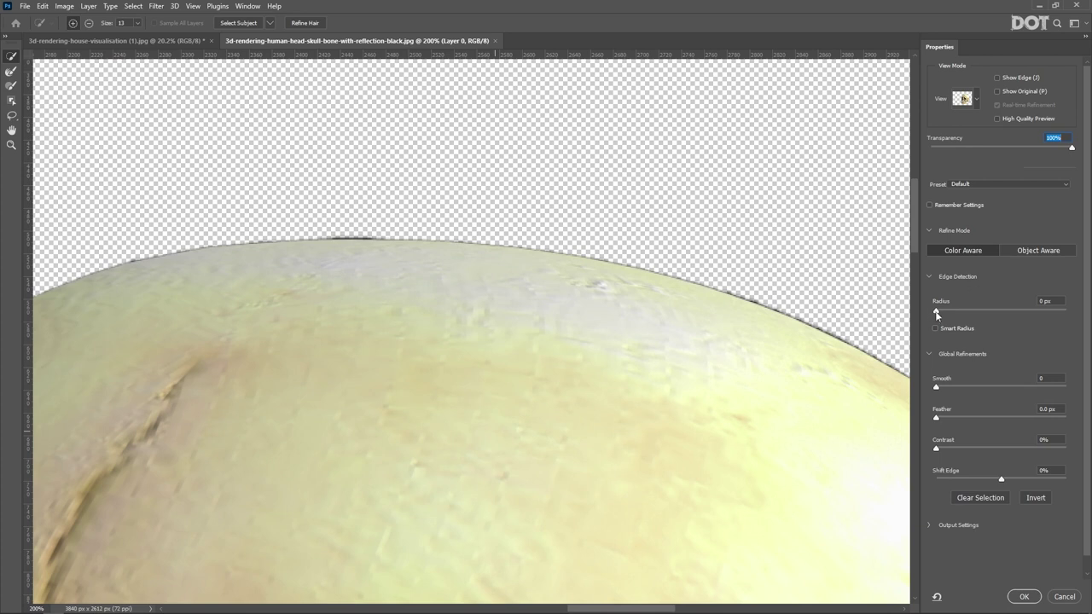
Step: Set the edge Radius to 4 px and Smooth to 38
{"action": "left_click_drag", "start_coordinate": [937, 311], "coordinate": [991, 311]}
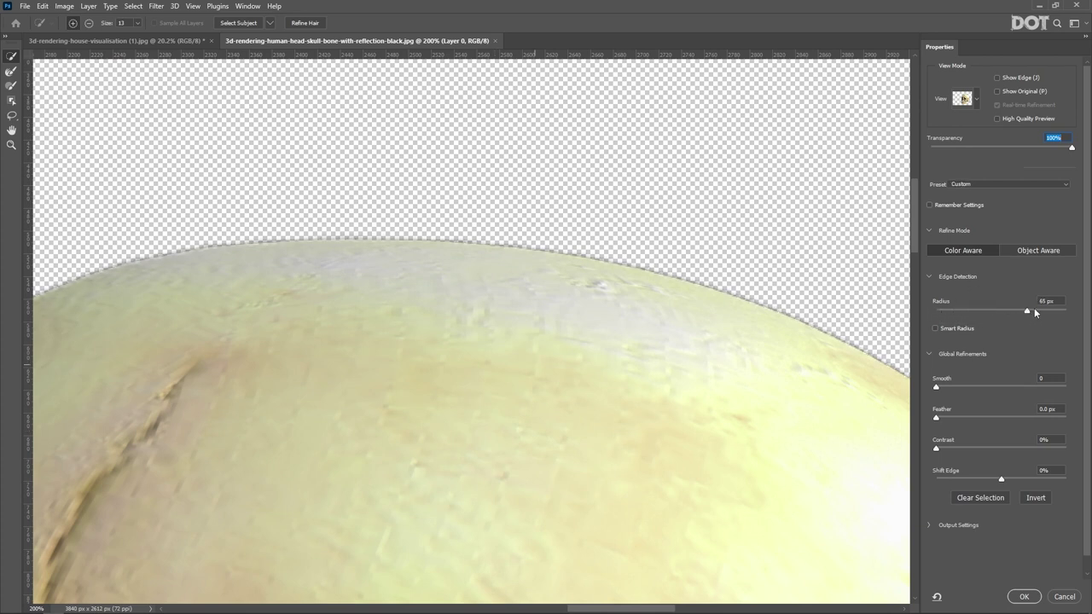
{"action": "left_click", "coordinate": [1000, 311]}
{"action": "mouse_move", "coordinate": [1040, 308]}
{"action": "left_mouse_down"}
{"action": "mouse_move", "coordinate": [903, 323]}
{"action": "mouse_move", "coordinate": [969, 323]}
{"action": "left_mouse_up"}
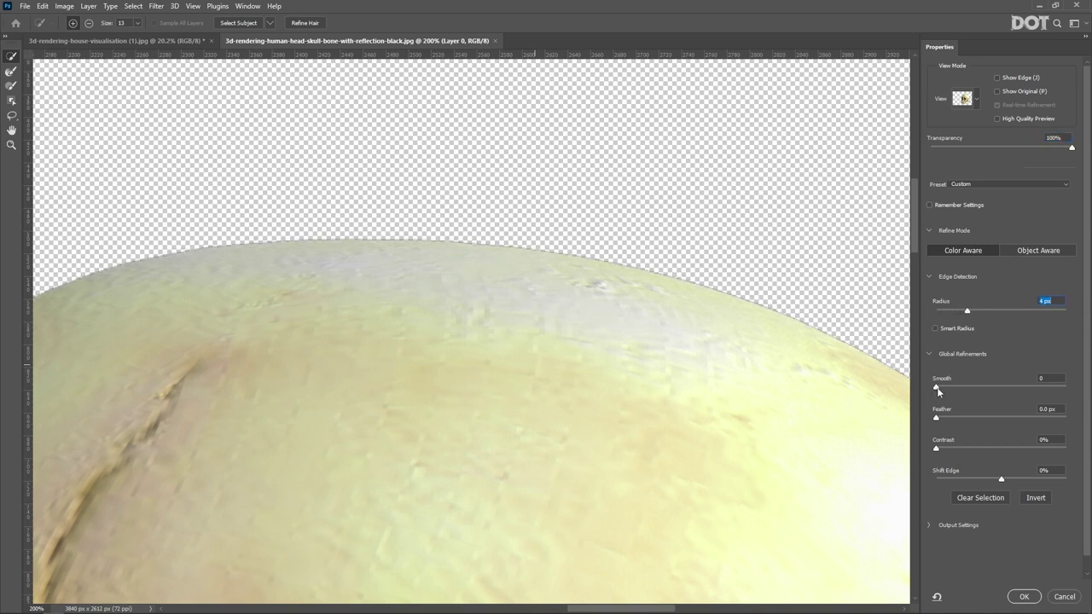
{"action": "left_click", "coordinate": [995, 387]}
{"action": "left_click_drag", "start_coordinate": [202, 373], "coordinate": [646, 236]}
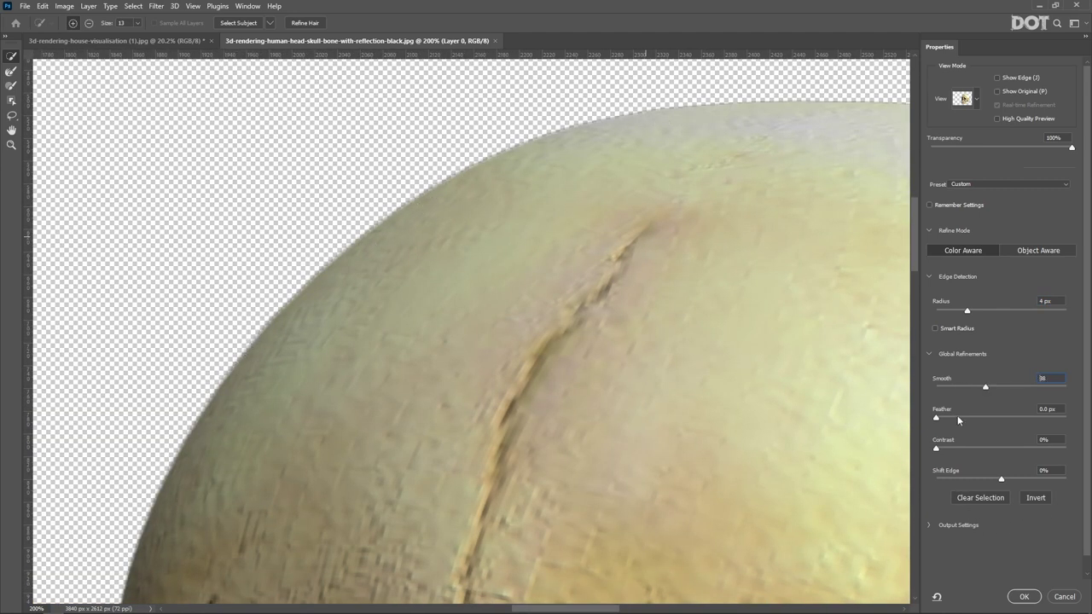
{"action": "left_click", "coordinate": [993, 416]}
{"action": "key", "text": "Return"}
Step: Set Feather and Contrast back to 0 and apply the refined selection with OK
{"action": "left_click_drag", "start_coordinate": [277, 271], "coordinate": [575, 110]}
{"action": "left_click_drag", "start_coordinate": [404, 461], "coordinate": [684, 282]}
{"action": "key", "text": "Tab"}
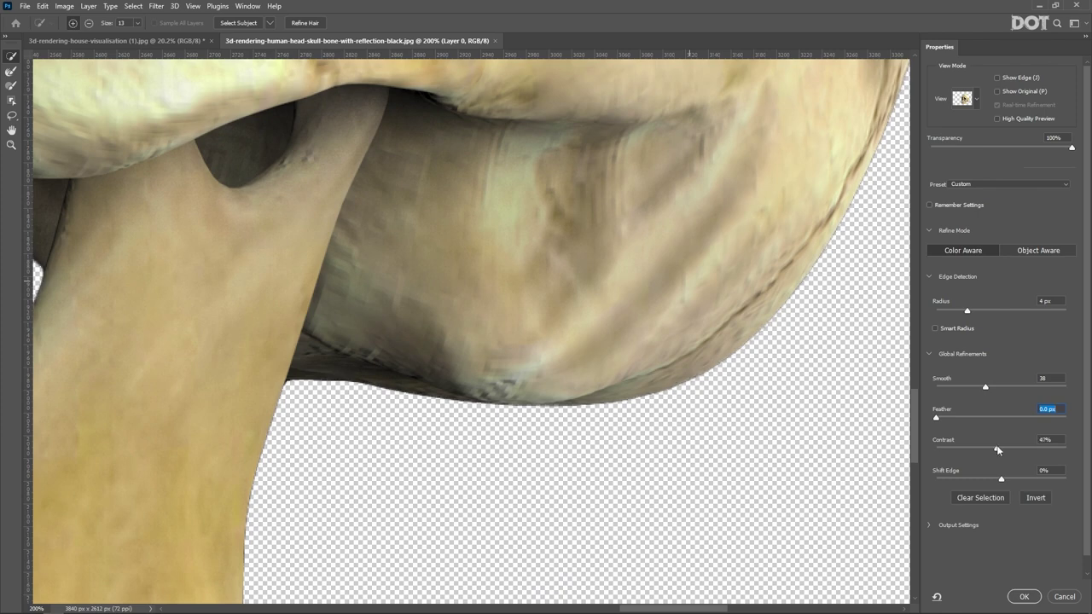
{"action": "key", "text": "Tab"}
{"action": "type", "text": "47"}
{"action": "key", "text": "Return"}
{"action": "mouse_move", "coordinate": [812, 144]}
{"action": "left_mouse_down"}
{"action": "mouse_move", "coordinate": [602, 349]}
{"action": "mouse_move", "coordinate": [463, 307]}
{"action": "mouse_move", "coordinate": [787, 458]}
{"action": "left_mouse_up"}
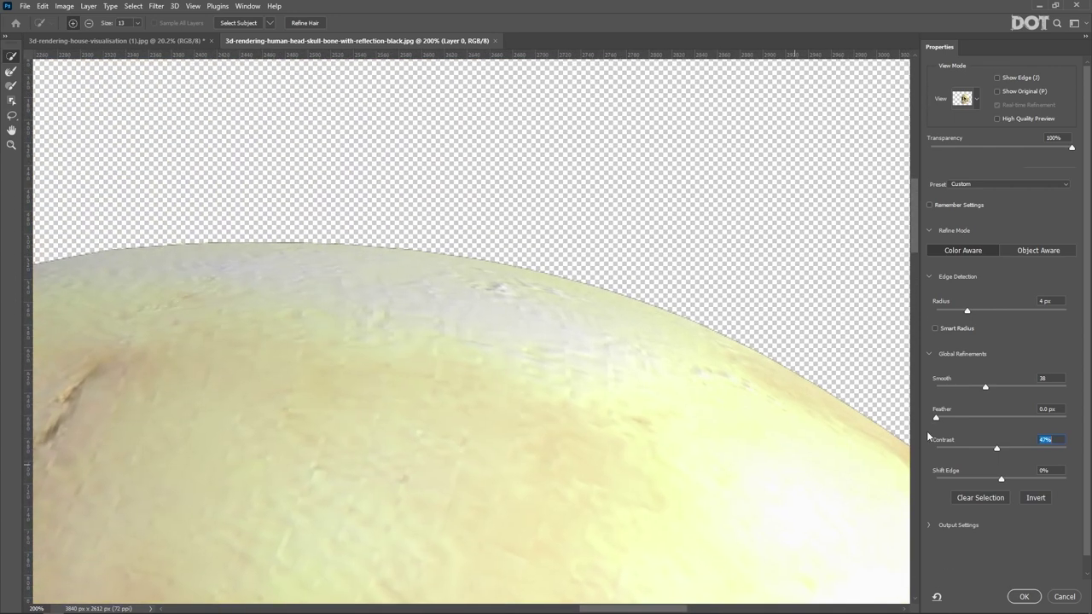
{"action": "left_click_drag", "start_coordinate": [953, 447], "coordinate": [914, 460]}
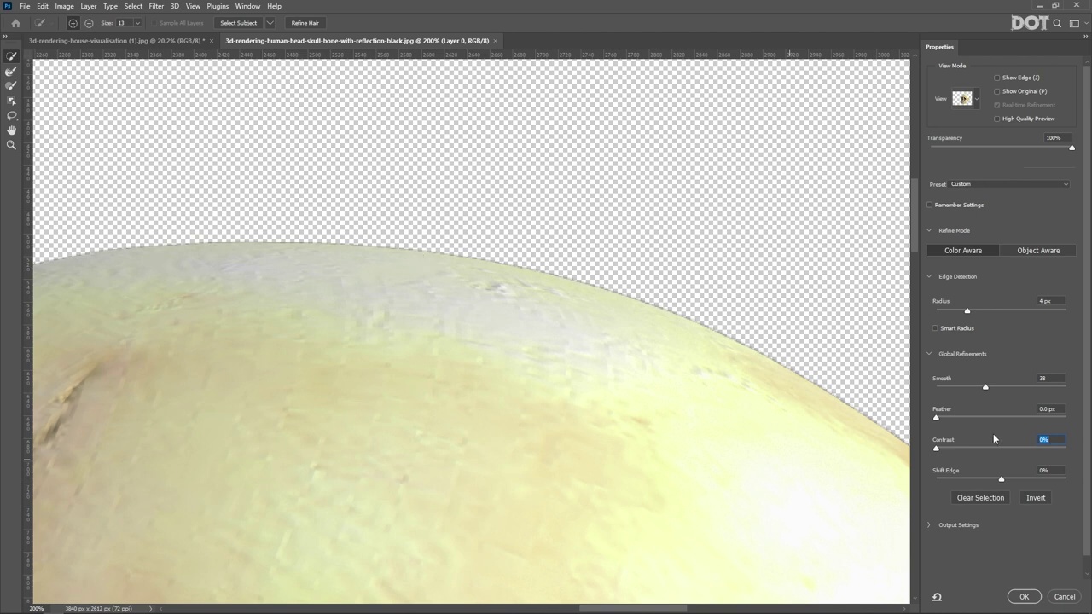
{"action": "left_click_drag", "start_coordinate": [936, 418], "coordinate": [993, 417]}
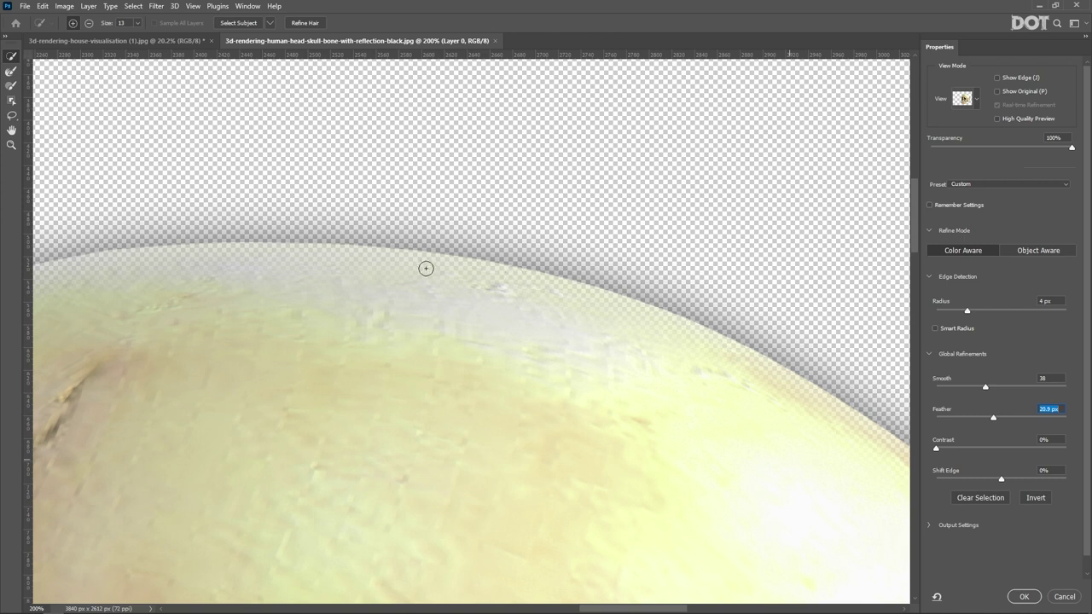
{"action": "left_click", "coordinate": [943, 418]}
{"action": "left_click_drag", "start_coordinate": [943, 419], "coordinate": [911, 438]}
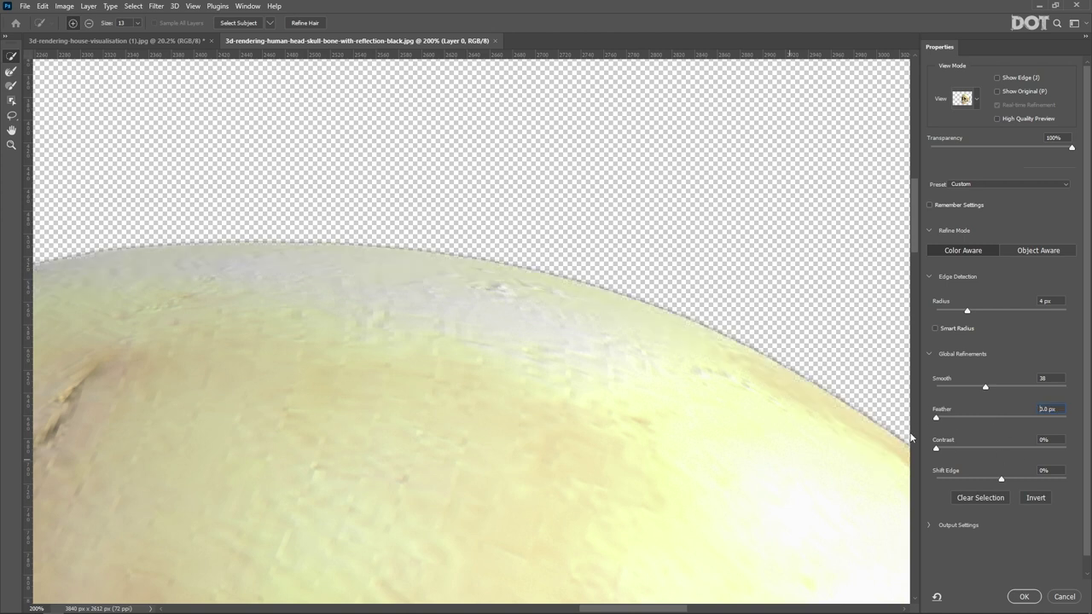
{"action": "left_click", "coordinate": [1023, 597]}
Step: Paste the refined skull into the house rendering and settle it low in the grass
{"action": "key", "text": "ctrl+0"}
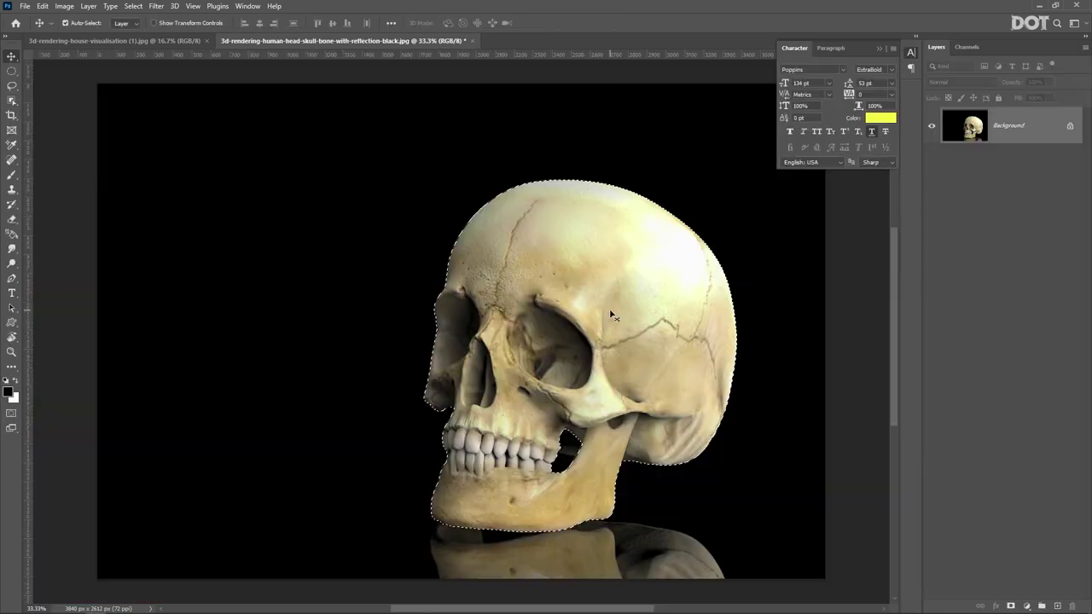
{"action": "left_click", "coordinate": [163, 41]}
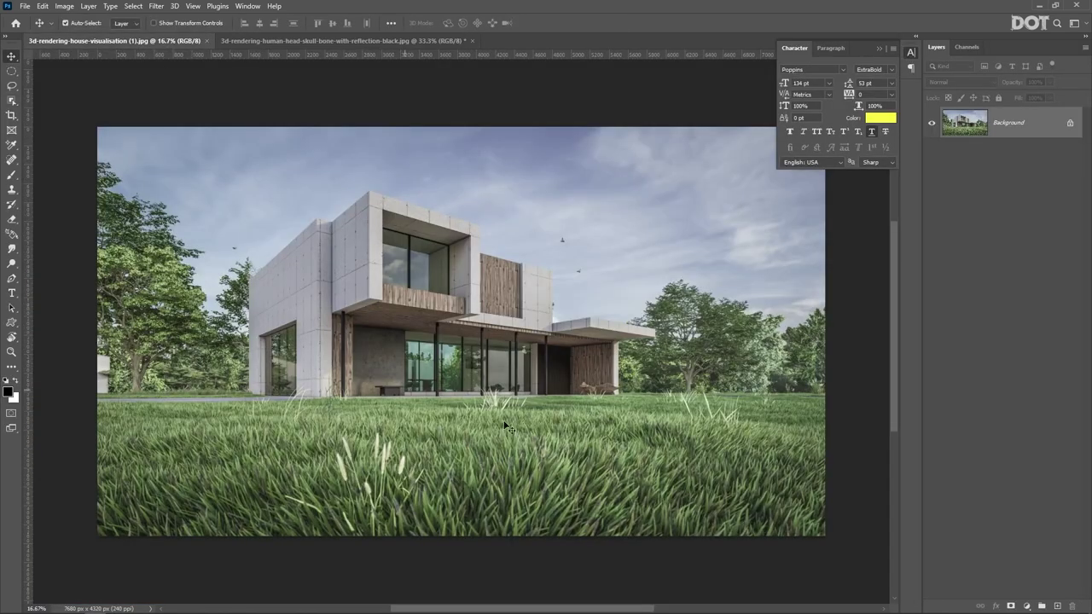
{"action": "key", "text": "ctrl+v"}
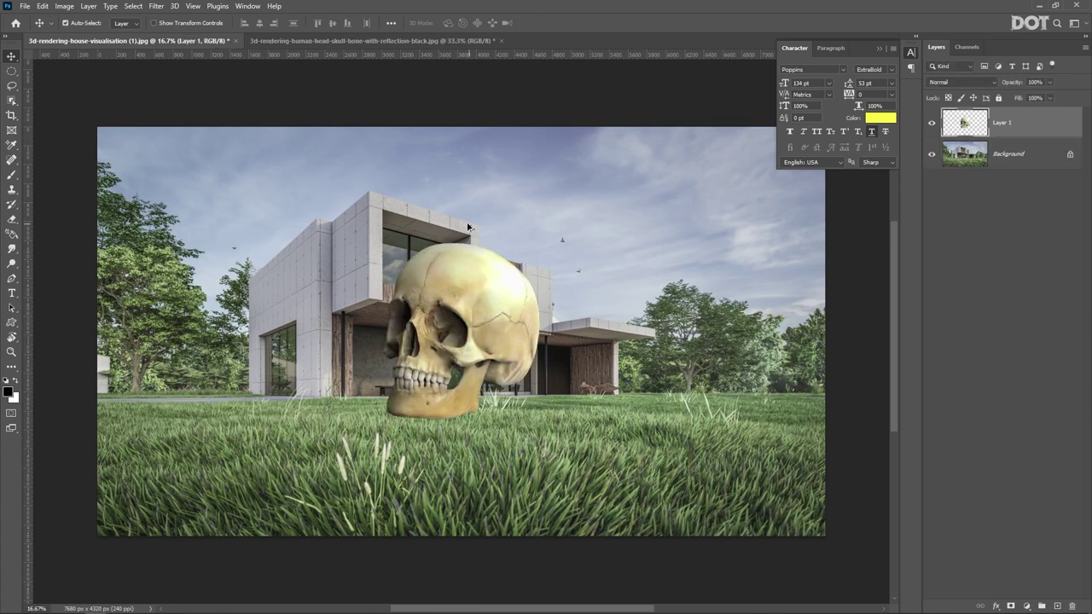
{"action": "scroll", "coordinate": [500, 313], "scroll_direction": "up", "scroll_amount": 2}
{"action": "scroll", "coordinate": [546, 287], "scroll_direction": "up", "scroll_amount": 2}
{"action": "scroll", "coordinate": [279, 313], "scroll_direction": "up", "scroll_amount": 1}
{"action": "left_click_drag", "start_coordinate": [278, 313], "coordinate": [606, 367]}
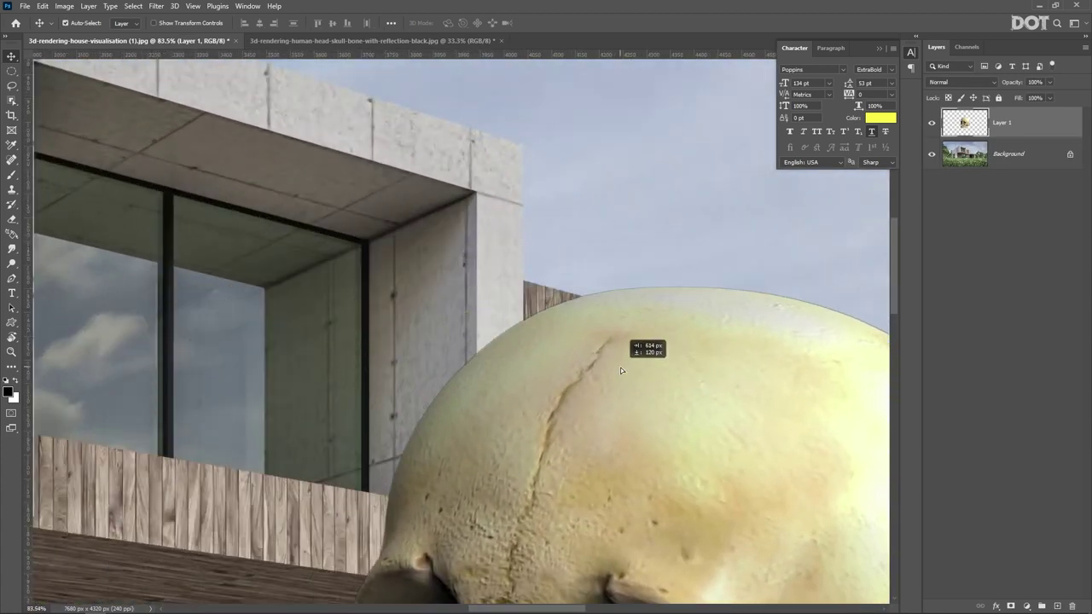
{"action": "scroll", "coordinate": [400, 239], "scroll_direction": "down", "scroll_amount": 3}
{"action": "scroll", "coordinate": [476, 178], "scroll_direction": "down", "scroll_amount": 2}
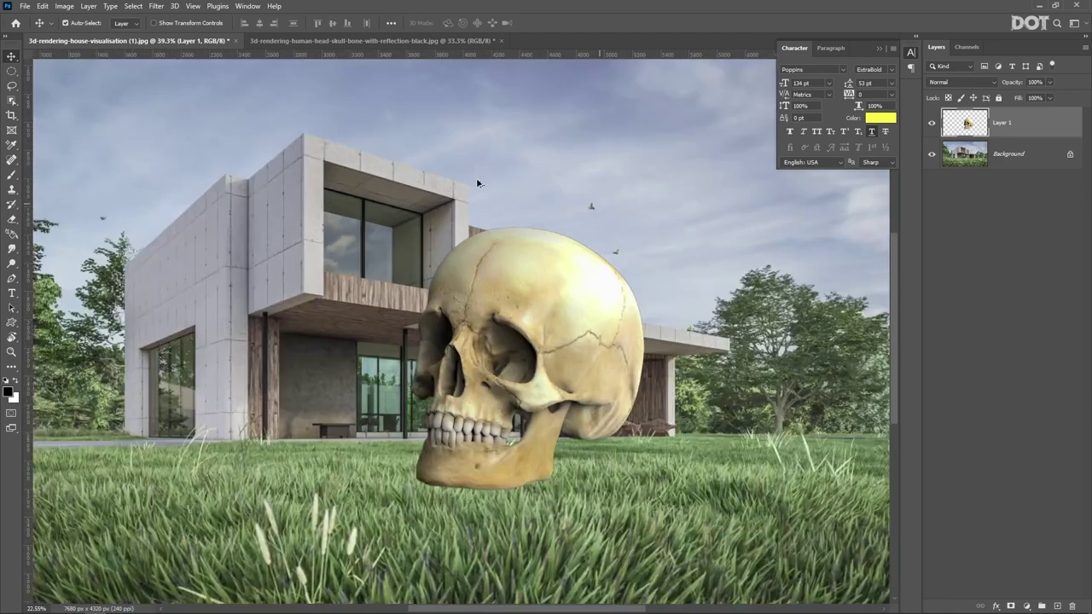
{"action": "mouse_move", "coordinate": [530, 275]}
{"action": "left_mouse_down"}
{"action": "mouse_move", "coordinate": [519, 305]}
{"action": "mouse_move", "coordinate": [586, 236]}
{"action": "mouse_move", "coordinate": [555, 288]}
{"action": "mouse_move", "coordinate": [563, 347]}
{"action": "mouse_move", "coordinate": [588, 324]}
{"action": "mouse_move", "coordinate": [562, 338]}
{"action": "mouse_move", "coordinate": [309, 349]}
{"action": "mouse_move", "coordinate": [443, 161]}
{"action": "mouse_move", "coordinate": [449, 311]}
{"action": "mouse_move", "coordinate": [639, 307]}
{"action": "mouse_move", "coordinate": [606, 306]}
{"action": "mouse_move", "coordinate": [616, 297]}
{"action": "mouse_move", "coordinate": [511, 328]}
{"action": "mouse_move", "coordinate": [567, 314]}
{"action": "mouse_move", "coordinate": [544, 318]}
{"action": "mouse_move", "coordinate": [554, 364]}
{"action": "mouse_move", "coordinate": [573, 352]}
{"action": "mouse_move", "coordinate": [604, 357]}
{"action": "left_mouse_up"}
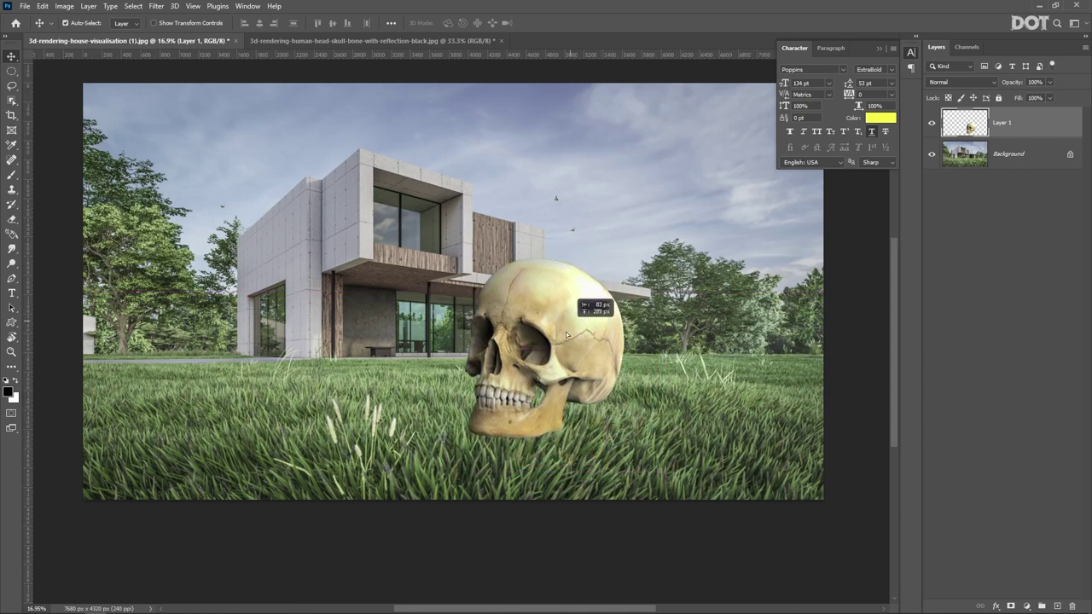
{"action": "left_click_drag", "start_coordinate": [604, 357], "coordinate": [597, 350]}
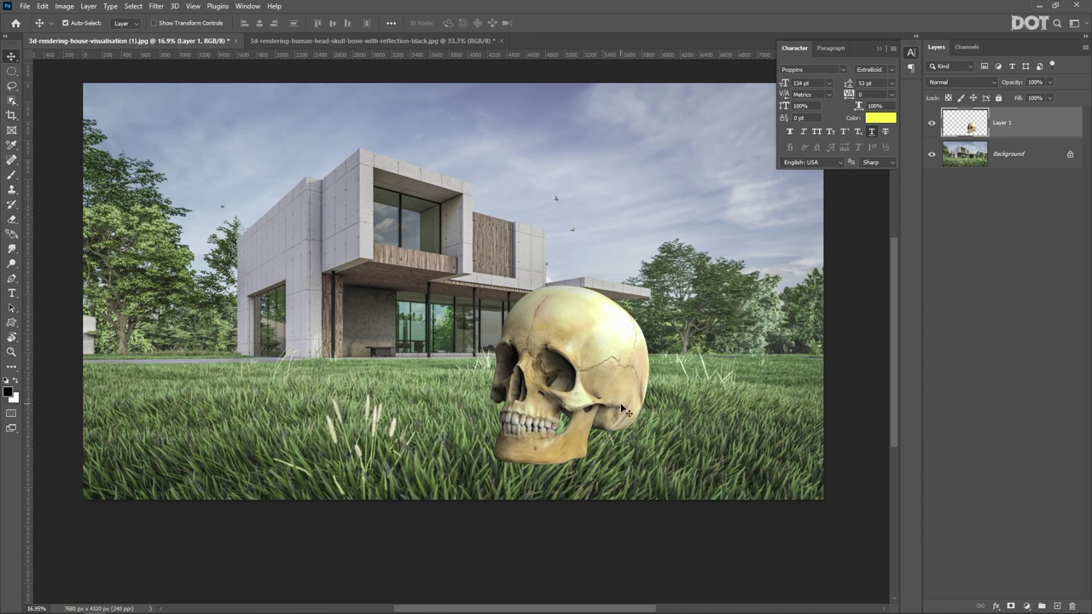
{"action": "left_click_drag", "start_coordinate": [604, 352], "coordinate": [590, 373]}
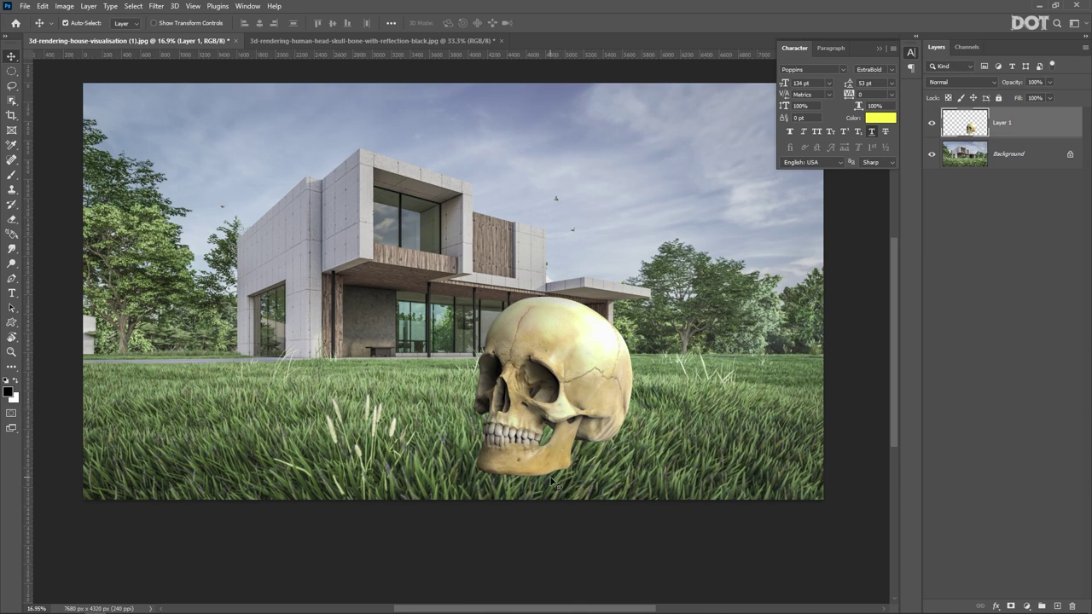
Step: Add a new layer named 'shadow' beneath the skull's Layer 1
{"action": "left_click", "coordinate": [1058, 604]}
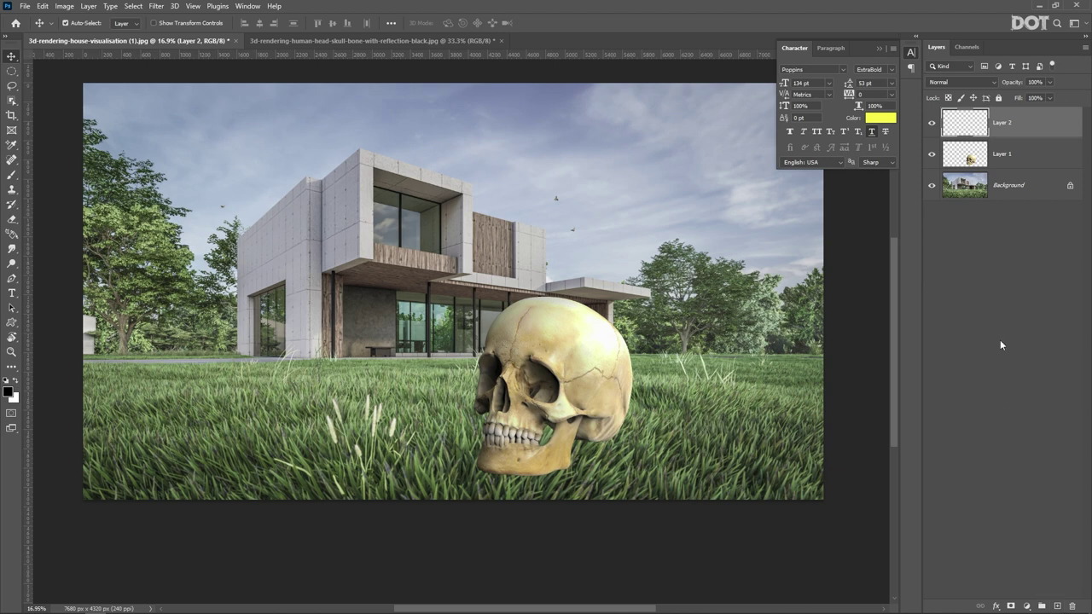
{"action": "mouse_move", "coordinate": [979, 128]}
{"action": "left_mouse_down"}
{"action": "mouse_move", "coordinate": [1019, 154]}
{"action": "mouse_move", "coordinate": [1015, 190]}
{"action": "left_mouse_up"}
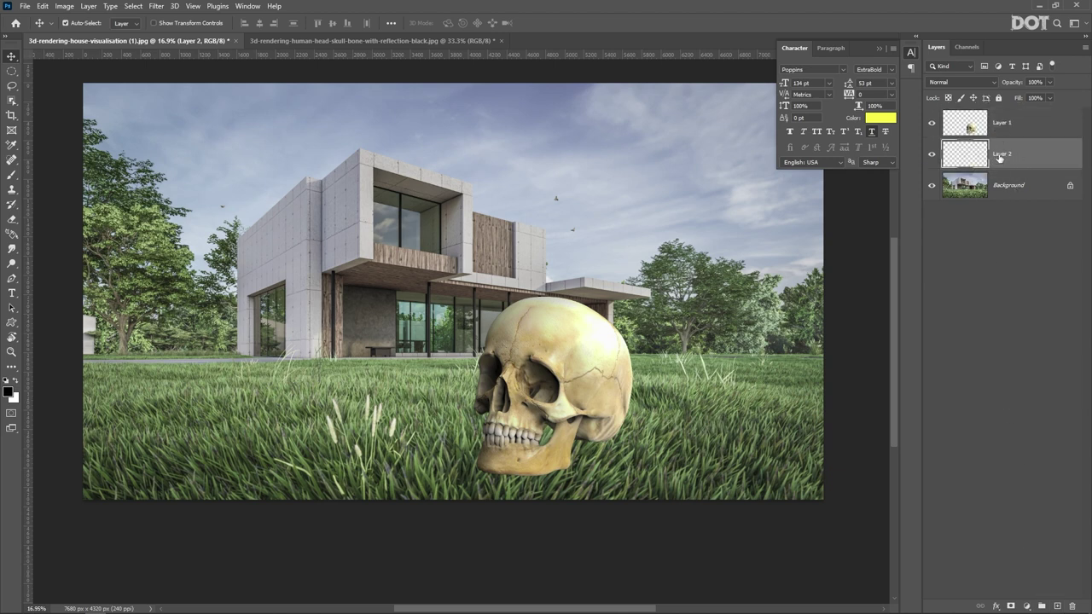
{"action": "double_click", "coordinate": [1002, 154]}
{"action": "type", "text": "shadow"}
{"action": "key", "text": "Return"}
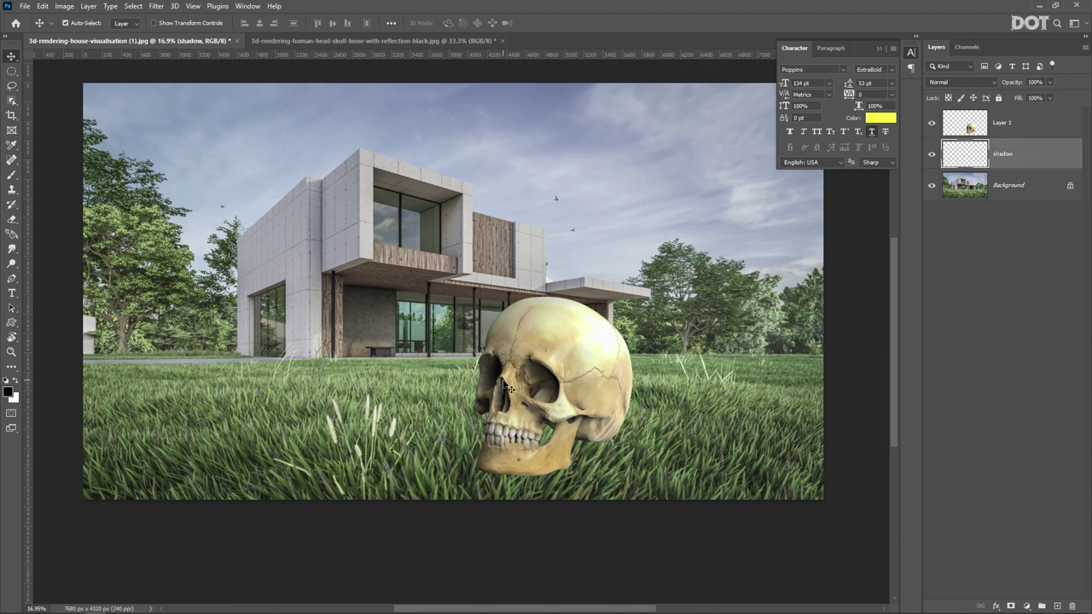
Step: Set up a flattened, maximum-size Soft Round brush, undoing the stray test dab
{"action": "key", "text": "b"}
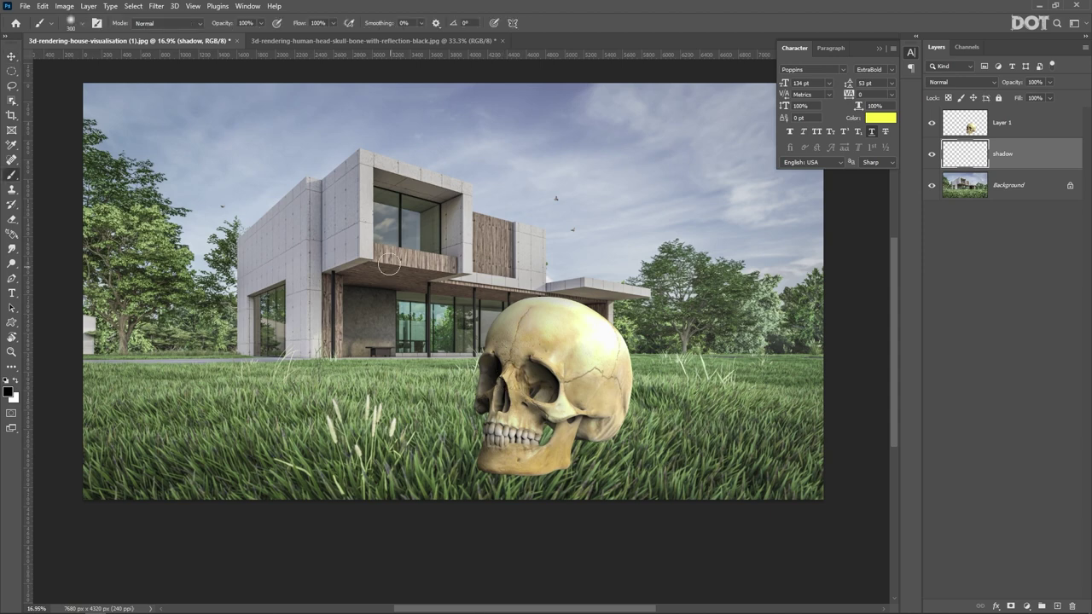
{"action": "right_click", "coordinate": [394, 265]}
{"action": "left_click", "coordinate": [485, 416]}
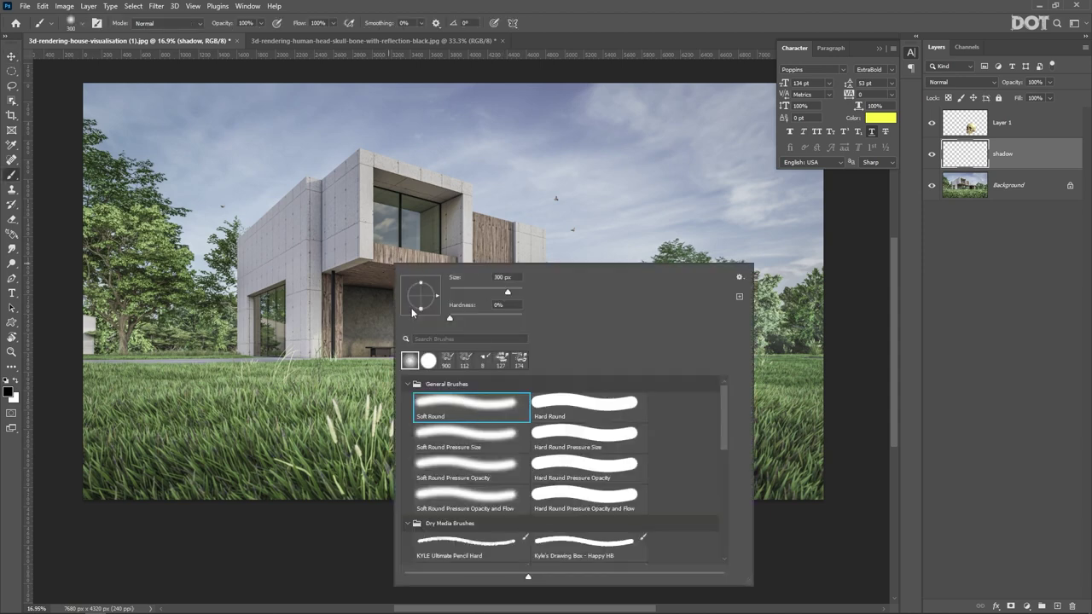
{"action": "left_click_drag", "start_coordinate": [421, 310], "coordinate": [420, 301]}
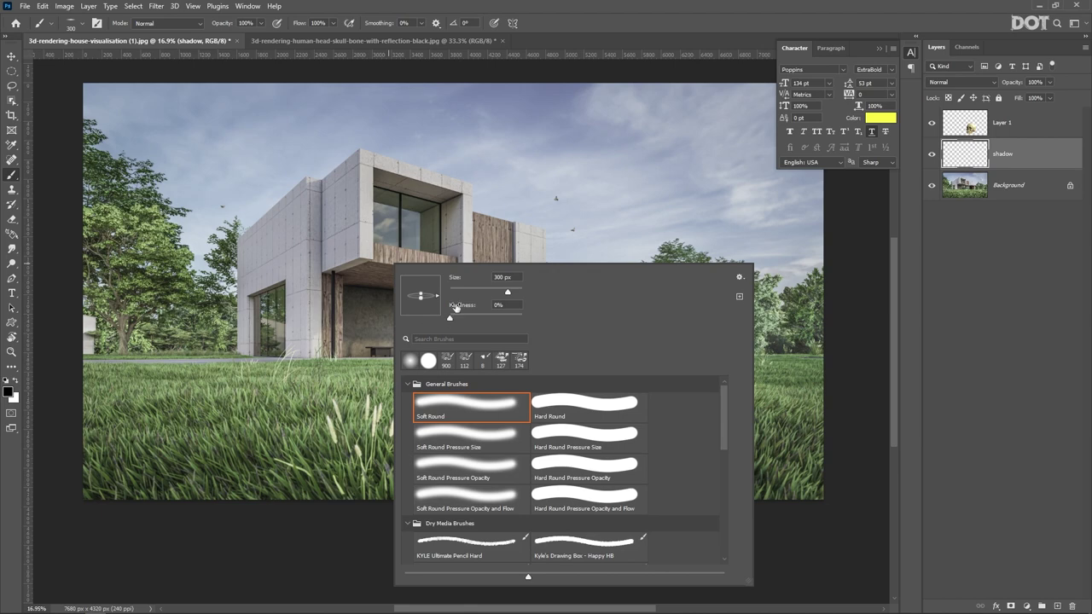
{"action": "left_click_drag", "start_coordinate": [507, 293], "coordinate": [541, 292]}
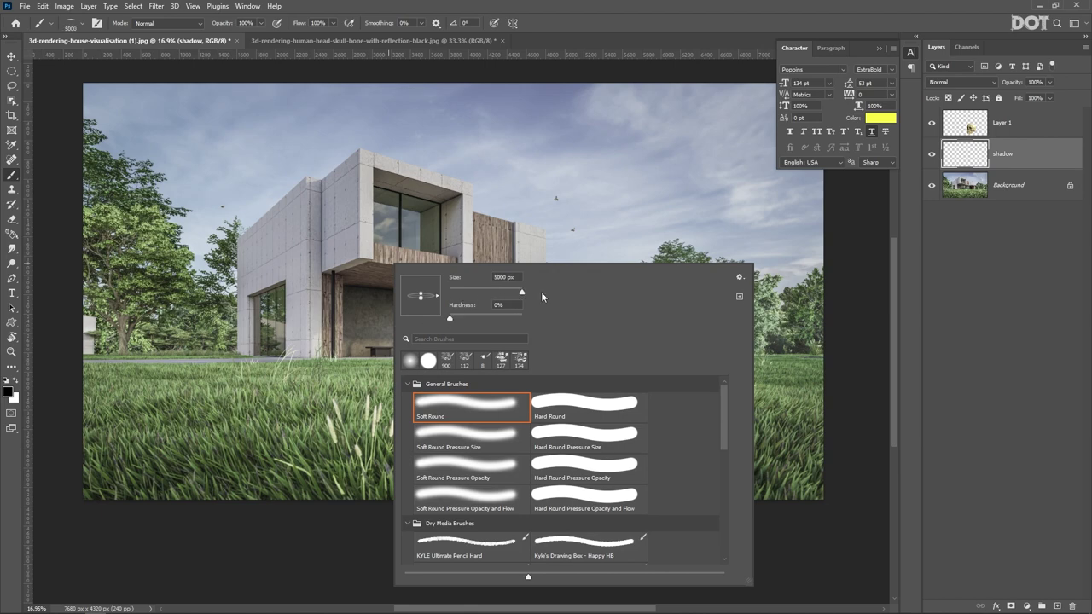
{"action": "left_click", "coordinate": [539, 226]}
{"action": "key", "text": "ctrl+z"}
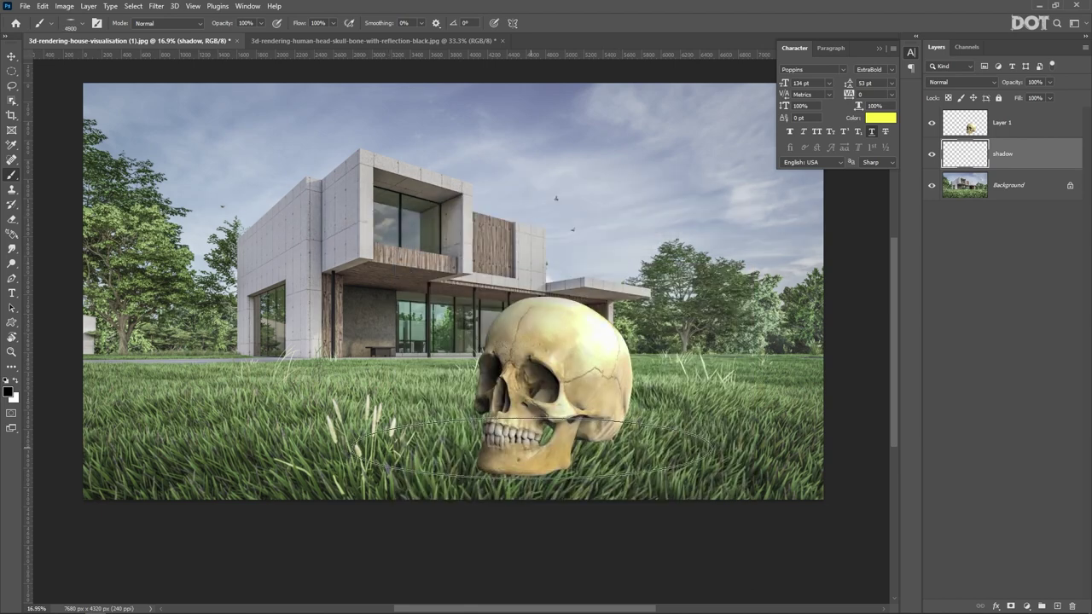
Step: Dab progressively smaller soft shadows directly under the skull's base
{"action": "key", "text": "bracketleft"}
{"action": "key", "text": "bracketleft"}
{"action": "key", "text": "bracketleft"}
{"action": "key", "text": "bracketleft"}
{"action": "key", "text": "bracketleft"}
{"action": "key", "text": "bracketleft"}
{"action": "key", "text": "bracketleft"}
{"action": "key", "text": "bracketleft"}
{"action": "key", "text": "bracketleft"}
{"action": "key", "text": "bracketleft"}
{"action": "key", "text": "bracketleft"}
{"action": "key", "text": "bracketleft"}
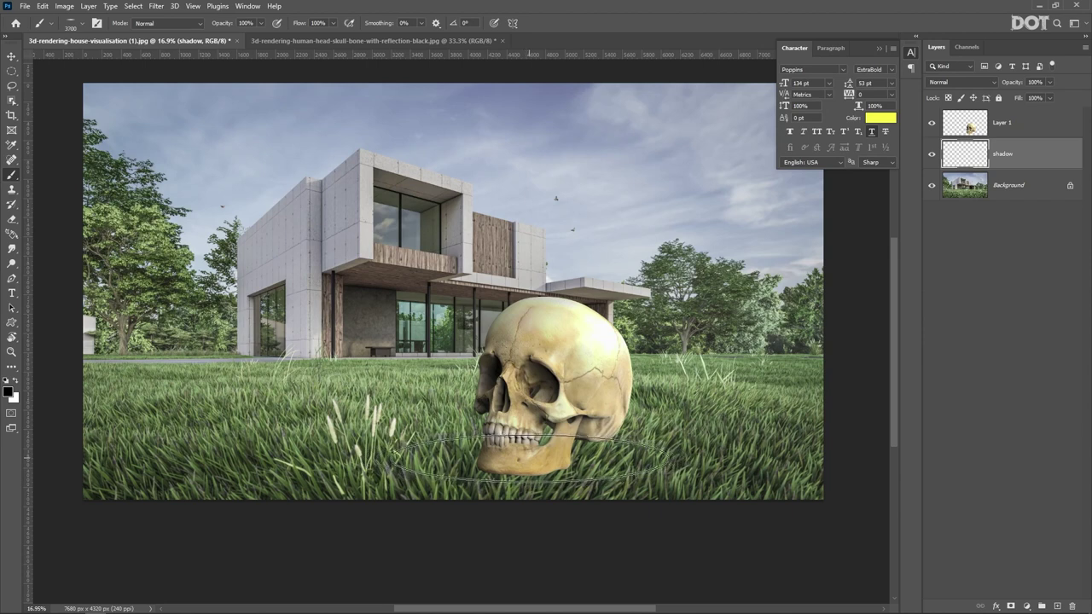
{"action": "key", "text": "bracketleft"}
{"action": "key", "text": "bracketleft"}
{"action": "key", "text": "bracketleft"}
{"action": "left_click", "coordinate": [524, 458]}
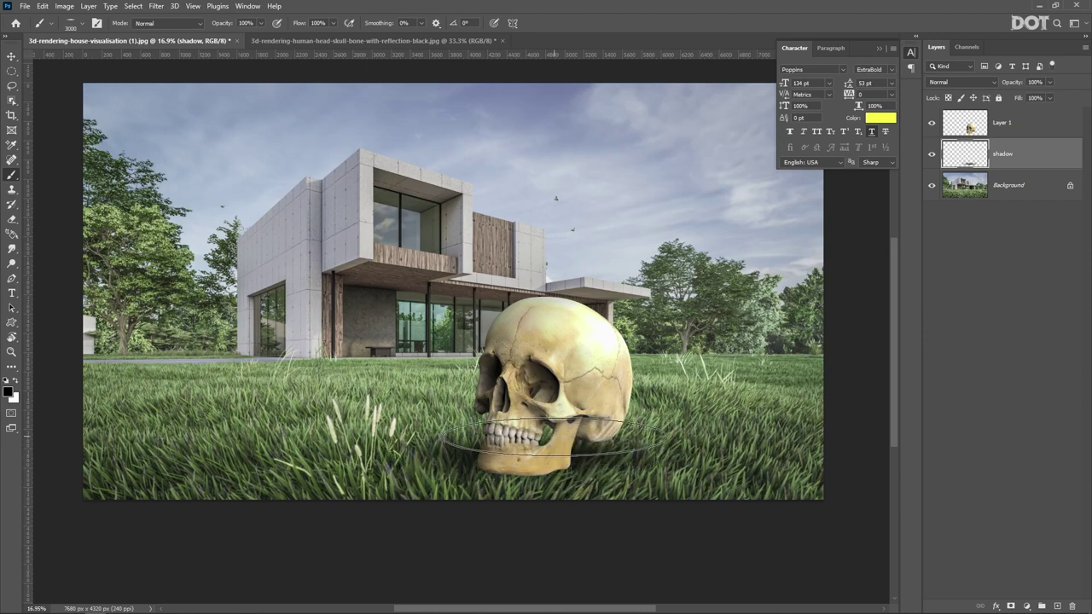
{"action": "key", "text": "bracketleft"}
{"action": "key", "text": "bracketleft"}
{"action": "key", "text": "bracketleft"}
{"action": "left_click", "coordinate": [511, 464]}
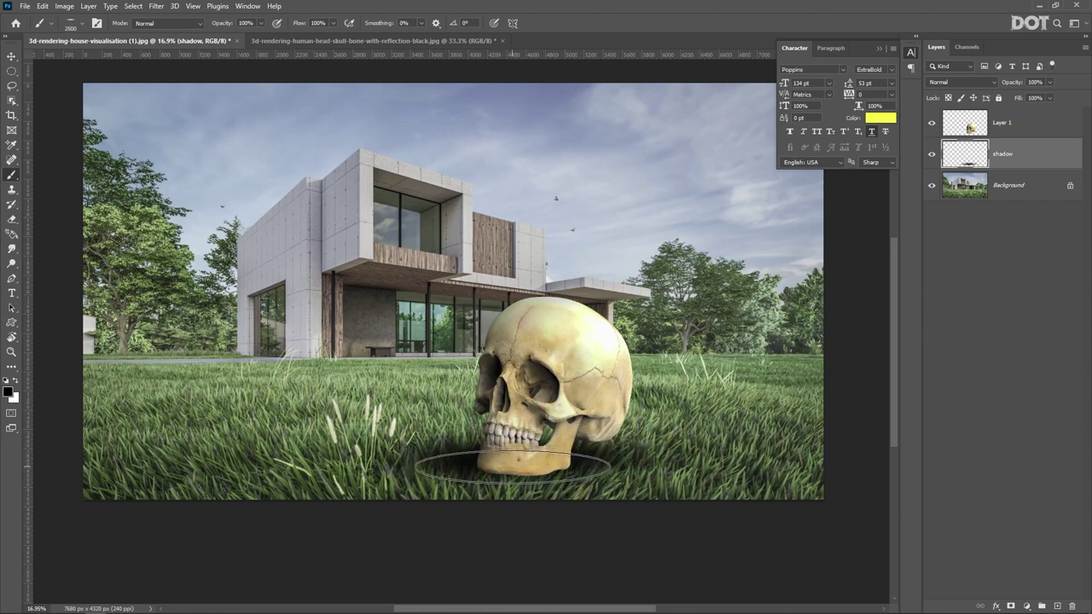
{"action": "key", "text": "bracketleft"}
{"action": "key", "text": "bracketleft"}
{"action": "key", "text": "bracketleft"}
{"action": "left_click", "coordinate": [518, 470]}
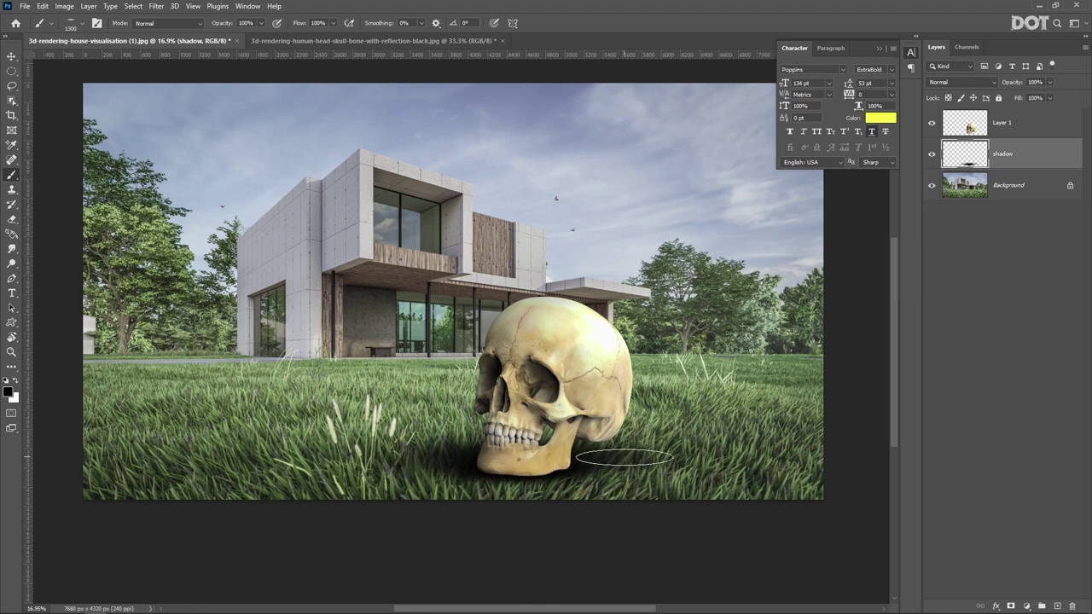
{"action": "key", "text": "bracketright"}
{"action": "key", "text": "bracketright"}
{"action": "key", "text": "bracketright"}
Step: Paint a faint 29%-opacity shadow across the grass right of the skull
{"action": "left_click_drag", "start_coordinate": [210, 23], "coordinate": [182, 34]}
{"action": "mouse_move", "coordinate": [629, 475]}
{"action": "left_mouse_down"}
{"action": "mouse_move", "coordinate": [707, 439]}
{"action": "mouse_move", "coordinate": [805, 455]}
{"action": "left_mouse_up"}
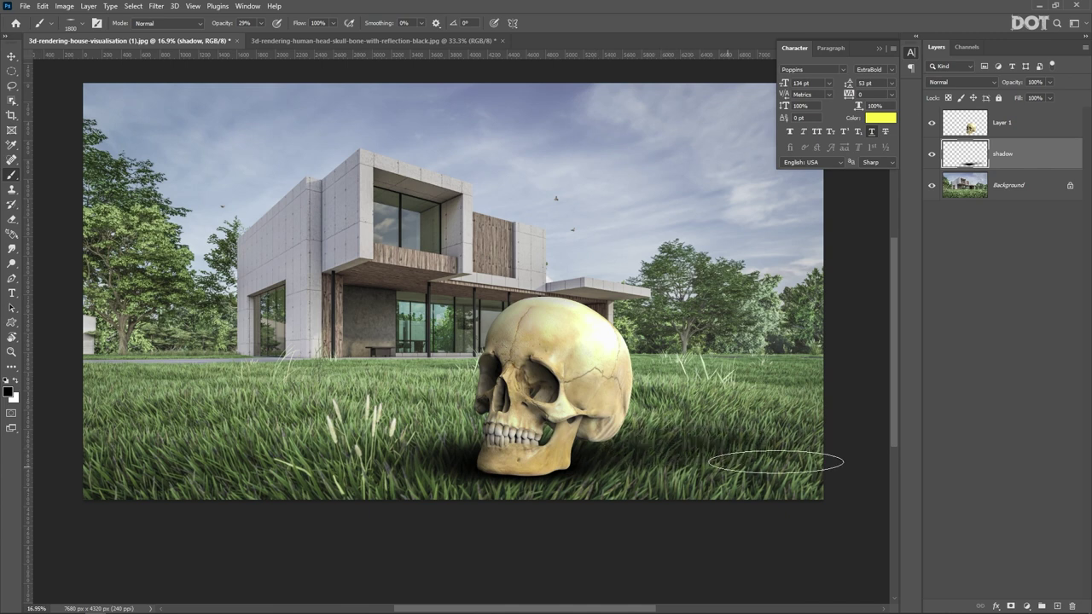
{"action": "left_click_drag", "start_coordinate": [520, 473], "coordinate": [806, 474]}
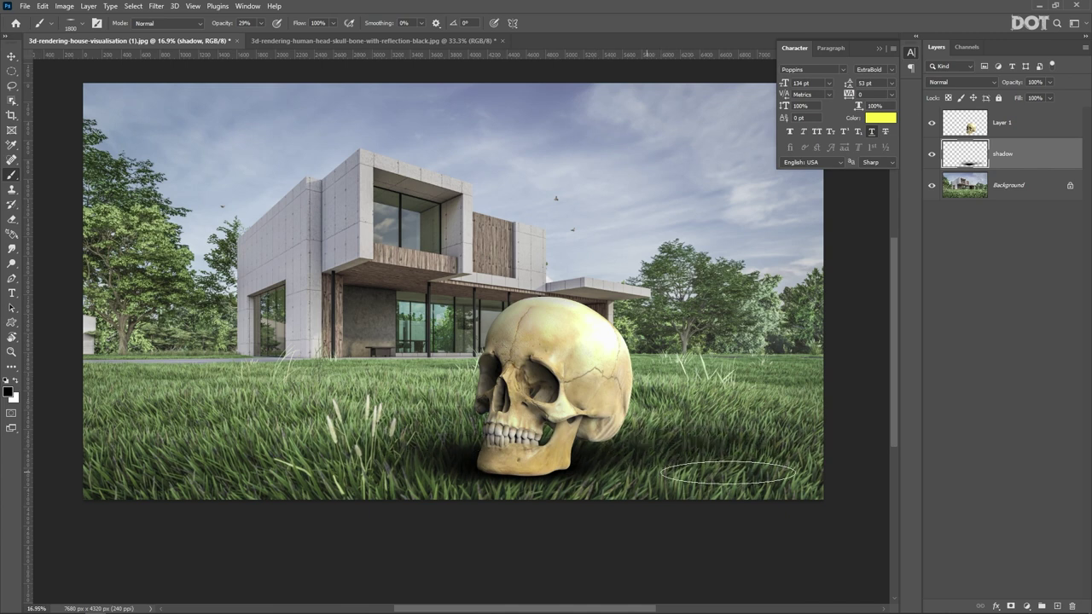
{"action": "left_click", "coordinate": [12, 56]}
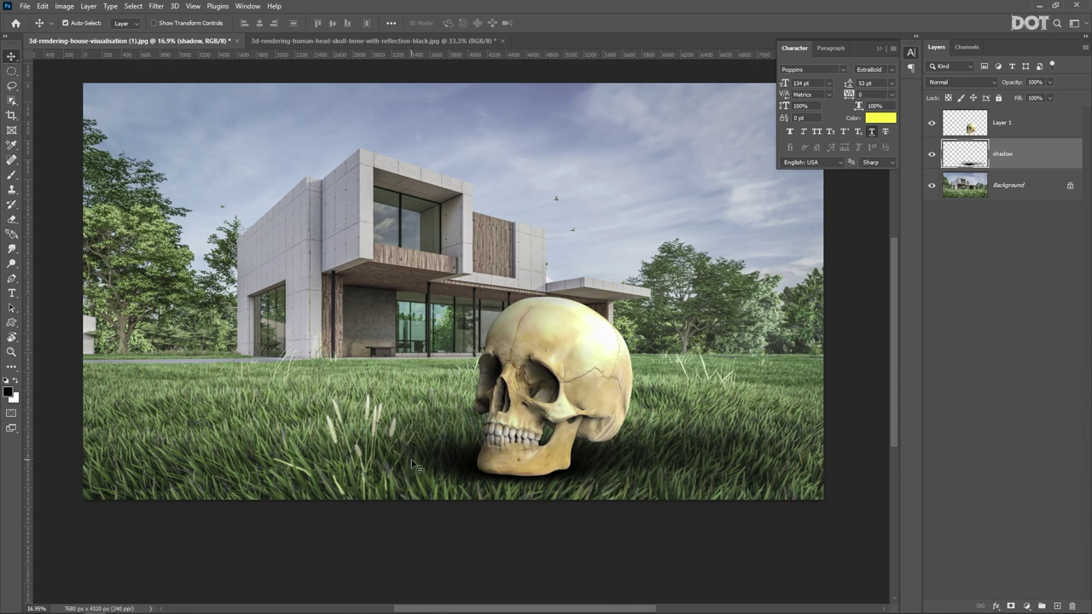
Step: Duplicate the Background layer with Ctrl+J and drag the copy to the top of the stack
{"action": "left_click", "coordinate": [1011, 189]}
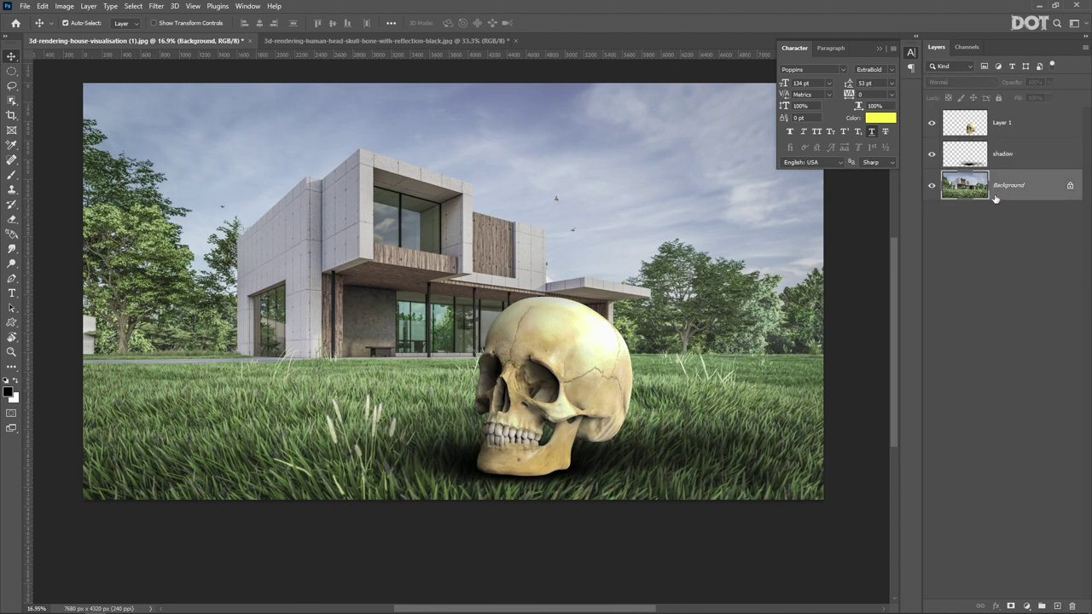
{"action": "key", "text": "ctrl+j"}
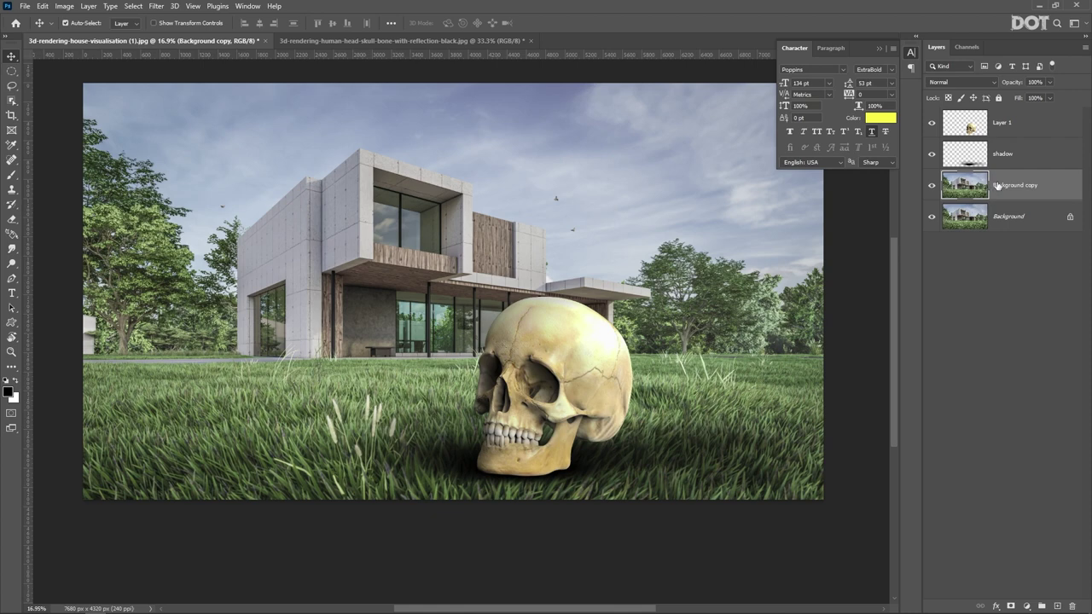
{"action": "left_click_drag", "start_coordinate": [998, 185], "coordinate": [997, 113]}
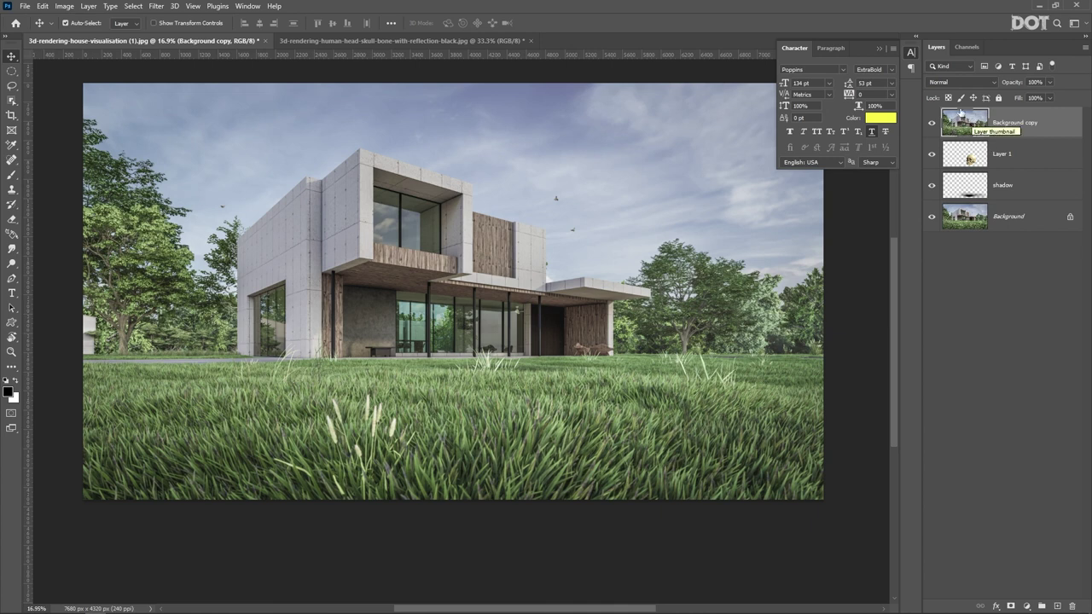
Step: Add a layer mask to Background copy and choose a fully round Soft Round brush
{"action": "left_click", "coordinate": [1011, 606]}
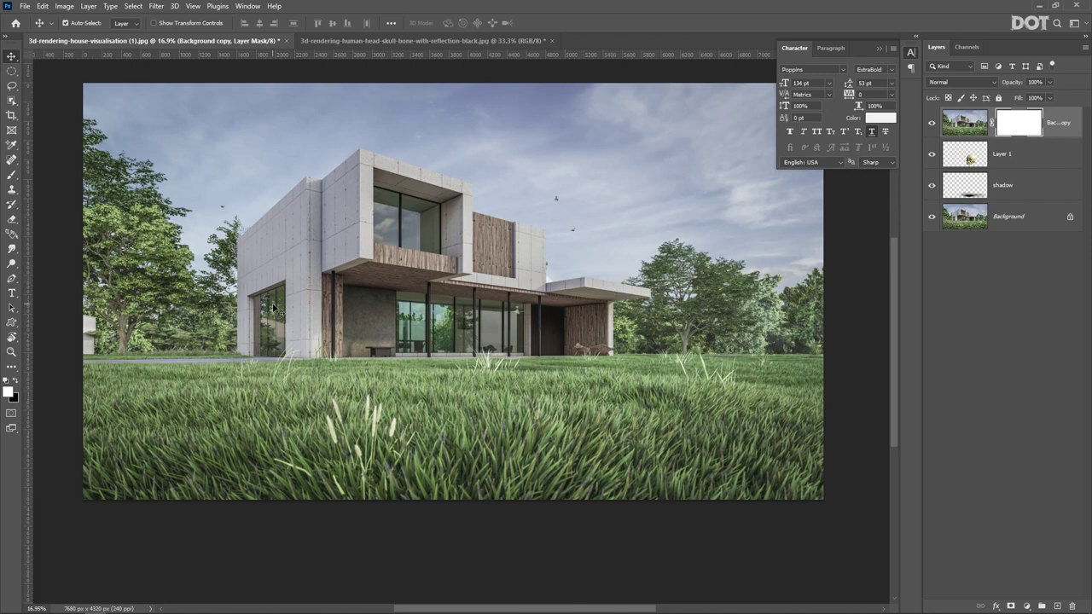
{"action": "key", "text": "b"}
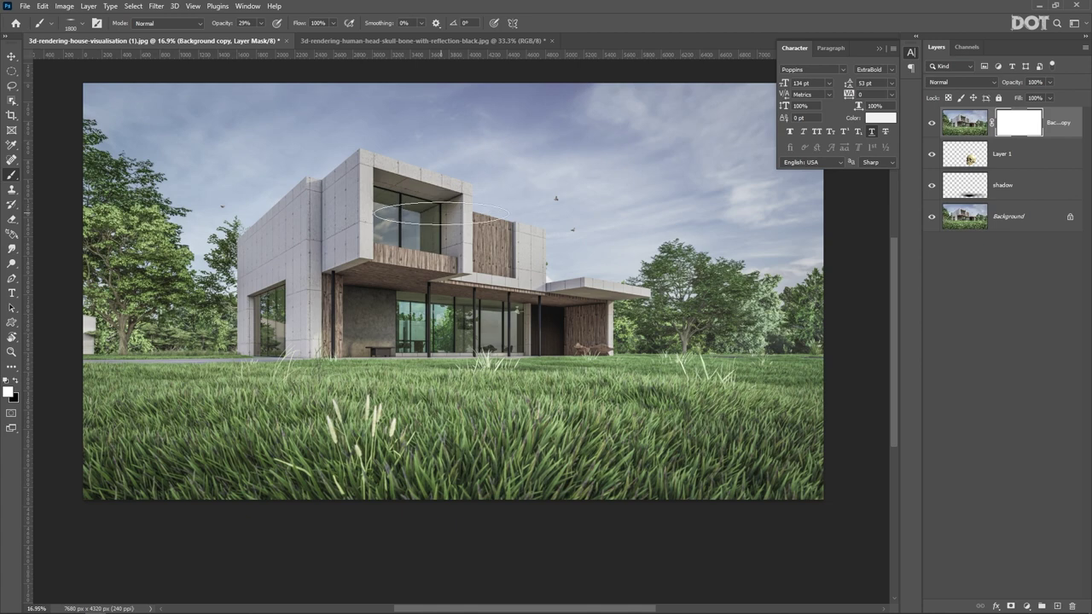
{"action": "right_click", "coordinate": [442, 219]}
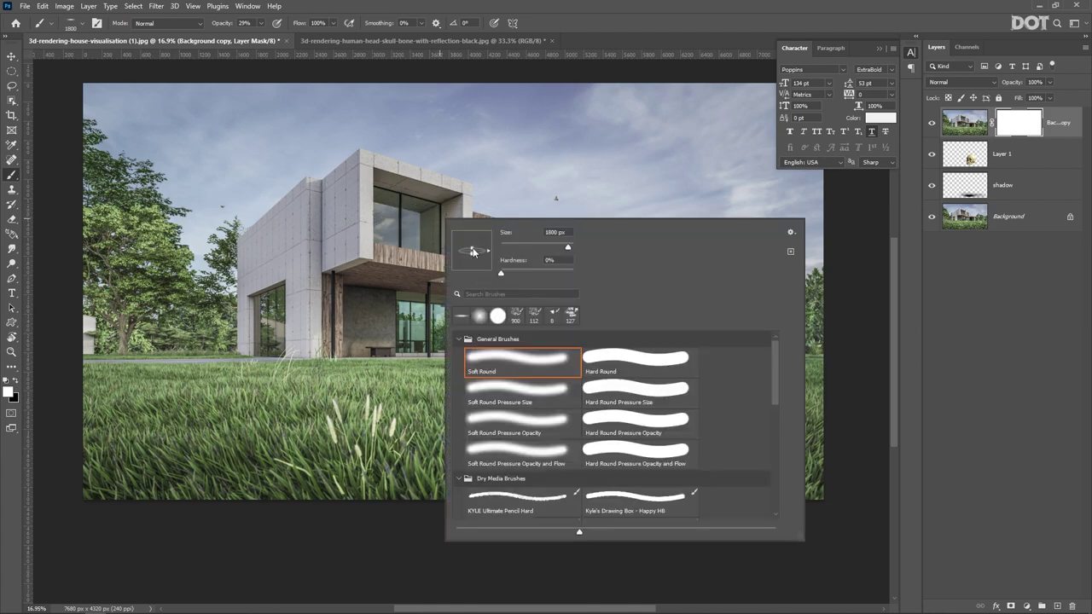
{"action": "left_click_drag", "start_coordinate": [473, 251], "coordinate": [475, 237]}
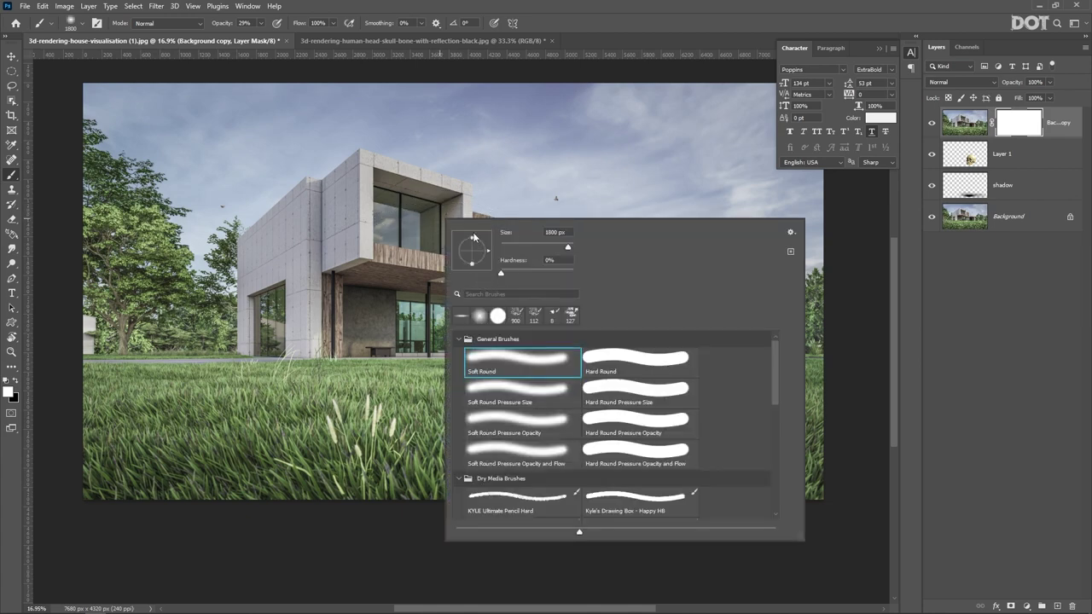
{"action": "double_click", "coordinate": [517, 365]}
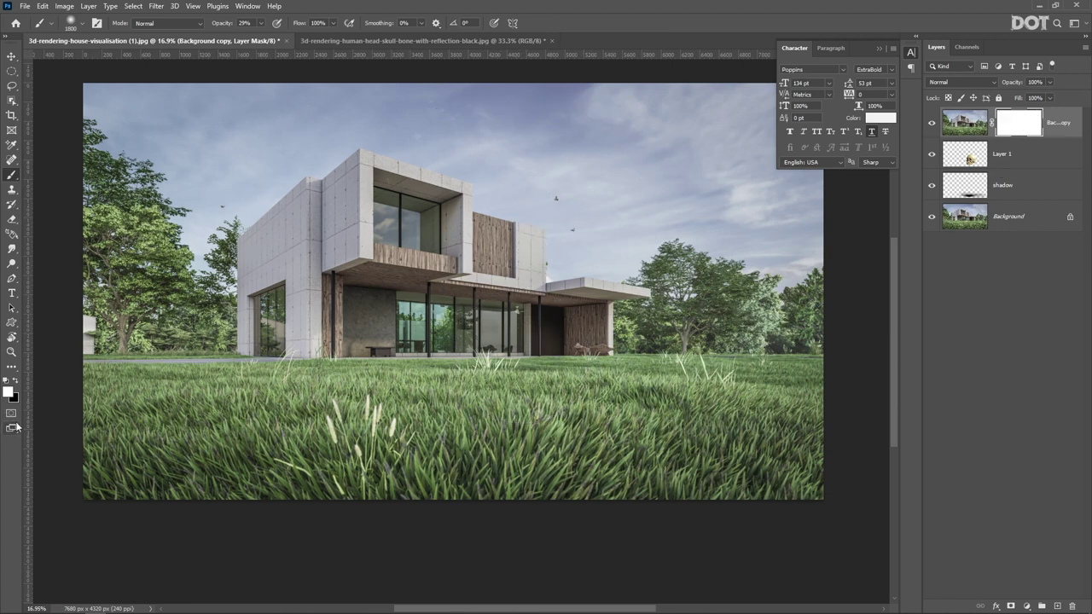
Step: Paint black at 100% opacity over the sky and skull on the mask
{"action": "left_click", "coordinate": [16, 383]}
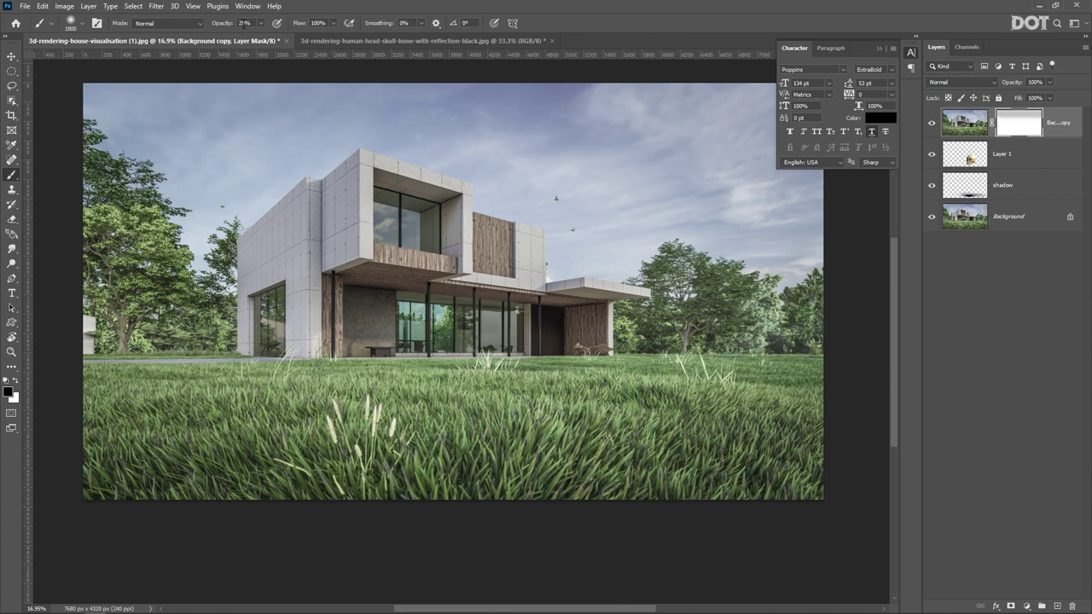
{"action": "left_click_drag", "start_coordinate": [220, 25], "coordinate": [287, 29]}
{"action": "left_click_drag", "start_coordinate": [828, 136], "coordinate": [128, 86]}
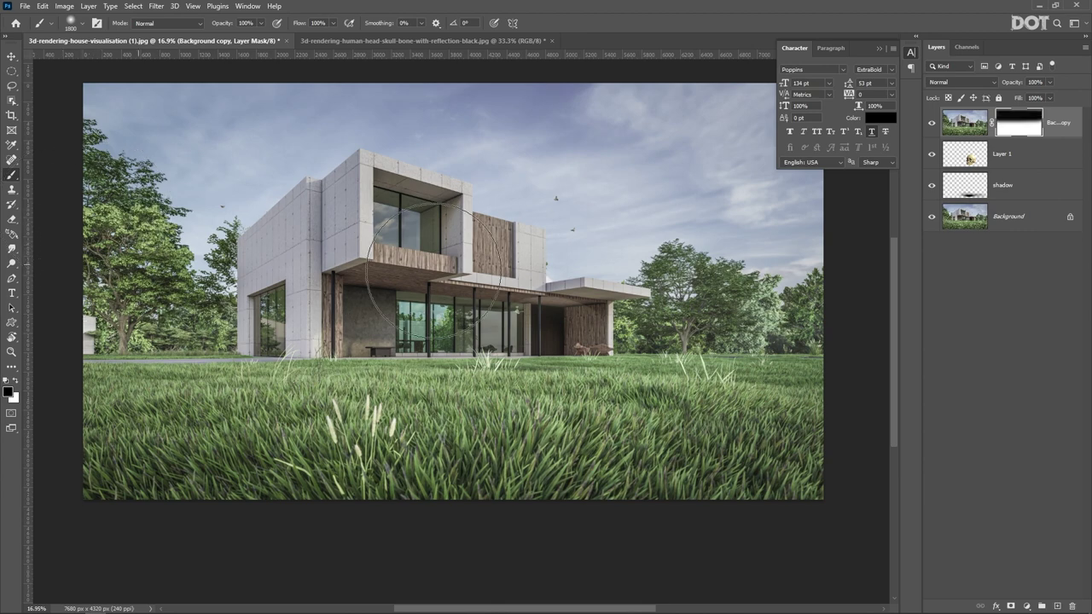
{"action": "left_click_drag", "start_coordinate": [435, 264], "coordinate": [731, 244]}
{"action": "mouse_move", "coordinate": [631, 359]}
{"action": "left_mouse_down"}
{"action": "mouse_move", "coordinate": [435, 339]}
{"action": "mouse_move", "coordinate": [256, 341]}
{"action": "mouse_move", "coordinate": [94, 318]}
{"action": "mouse_move", "coordinate": [410, 324]}
{"action": "mouse_move", "coordinate": [493, 358]}
{"action": "mouse_move", "coordinate": [362, 382]}
{"action": "mouse_move", "coordinate": [780, 450]}
{"action": "left_mouse_up"}
Step: Shrink the brush, lower its opacity, and zoom in to reveal the skull's eye area
{"action": "key", "text": "ctrl+z"}
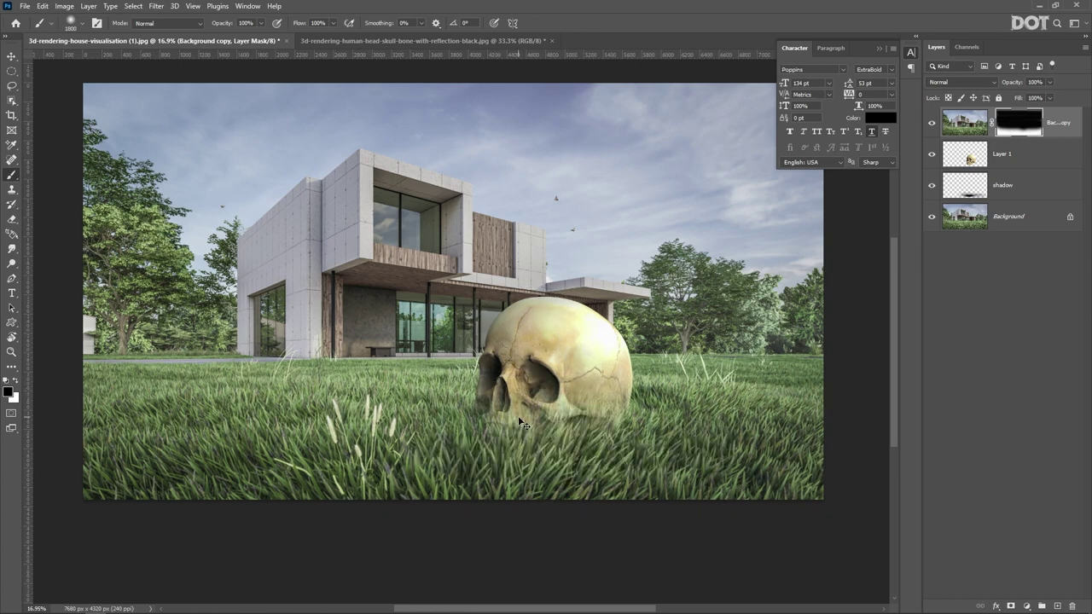
{"action": "key", "text": "bracketleft"}
{"action": "key", "text": "bracketleft"}
{"action": "key", "text": "bracketleft"}
{"action": "key", "text": "bracketleft"}
{"action": "key", "text": "bracketleft"}
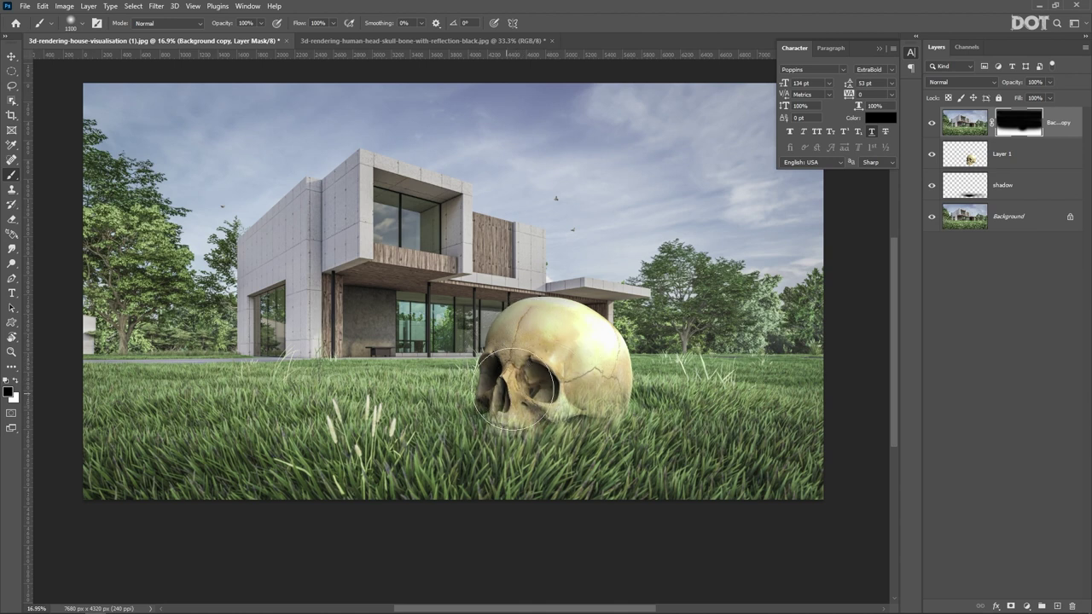
{"action": "key", "text": "bracketleft"}
{"action": "left_click_drag", "start_coordinate": [221, 26], "coordinate": [205, 26]}
{"action": "key", "text": "bracketleft"}
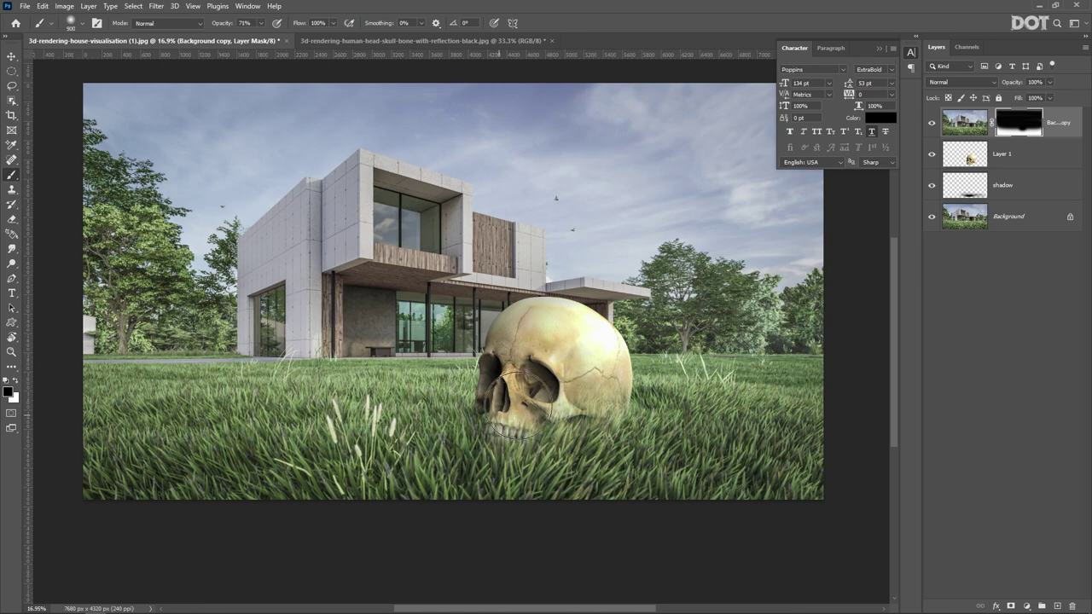
{"action": "scroll", "coordinate": [515, 403], "scroll_direction": "up", "scroll_amount": 2}
{"action": "scroll", "coordinate": [516, 367], "scroll_direction": "up", "scroll_amount": 1}
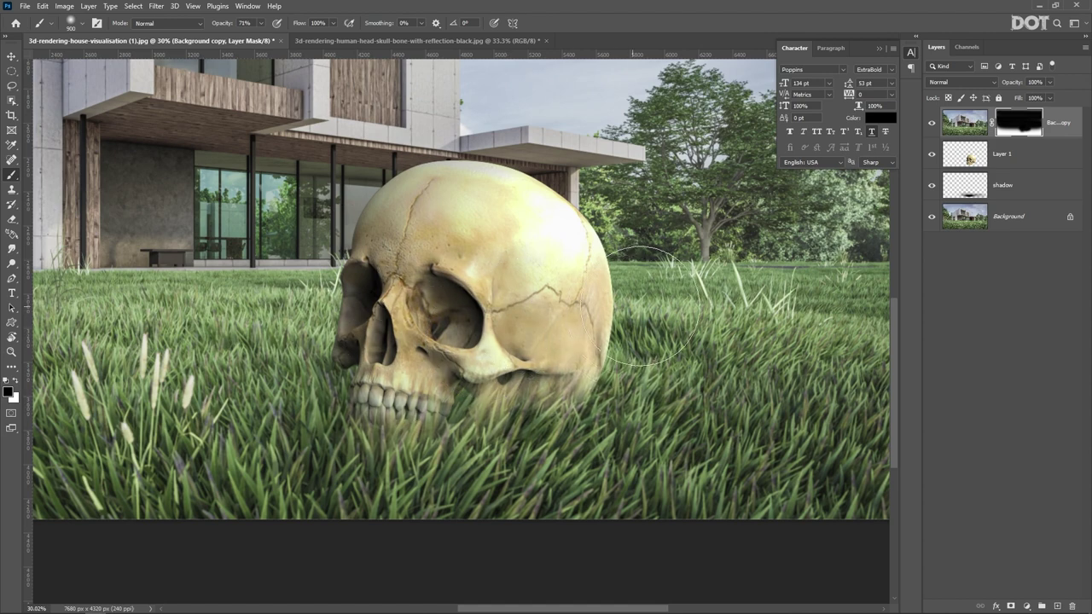
{"action": "scroll", "coordinate": [644, 306], "scroll_direction": "down", "scroll_amount": 3}
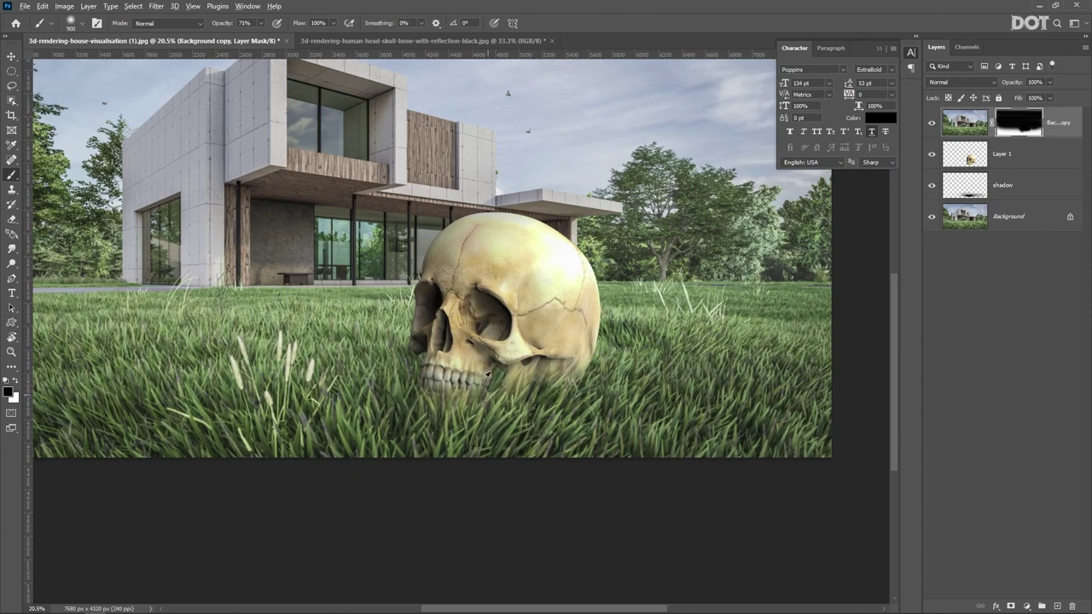
{"action": "scroll", "coordinate": [460, 362], "scroll_direction": "up", "scroll_amount": 2}
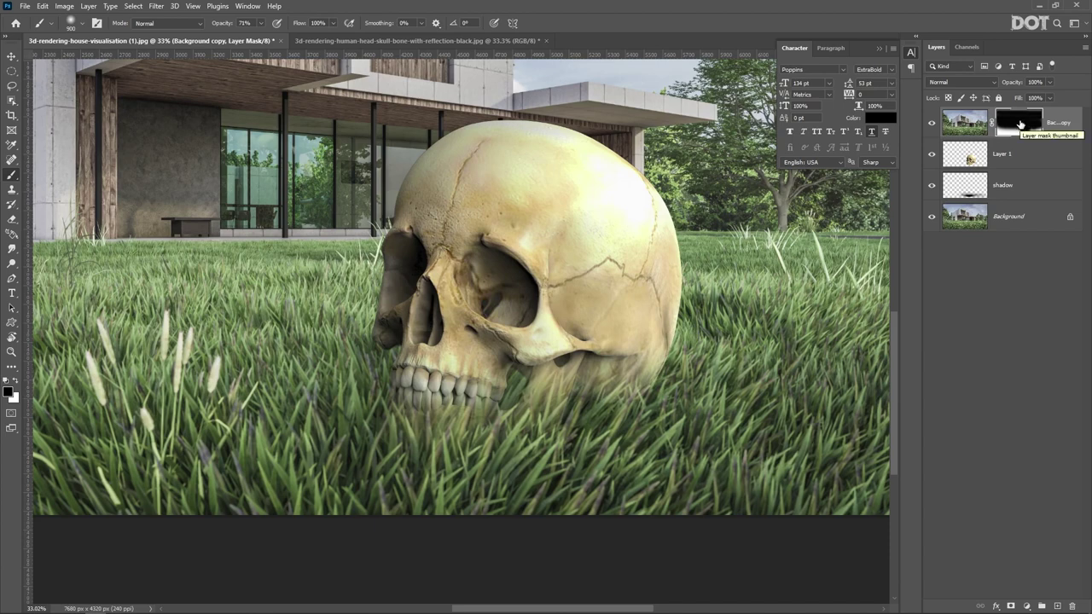
{"action": "left_click_drag", "start_coordinate": [404, 452], "coordinate": [612, 444]}
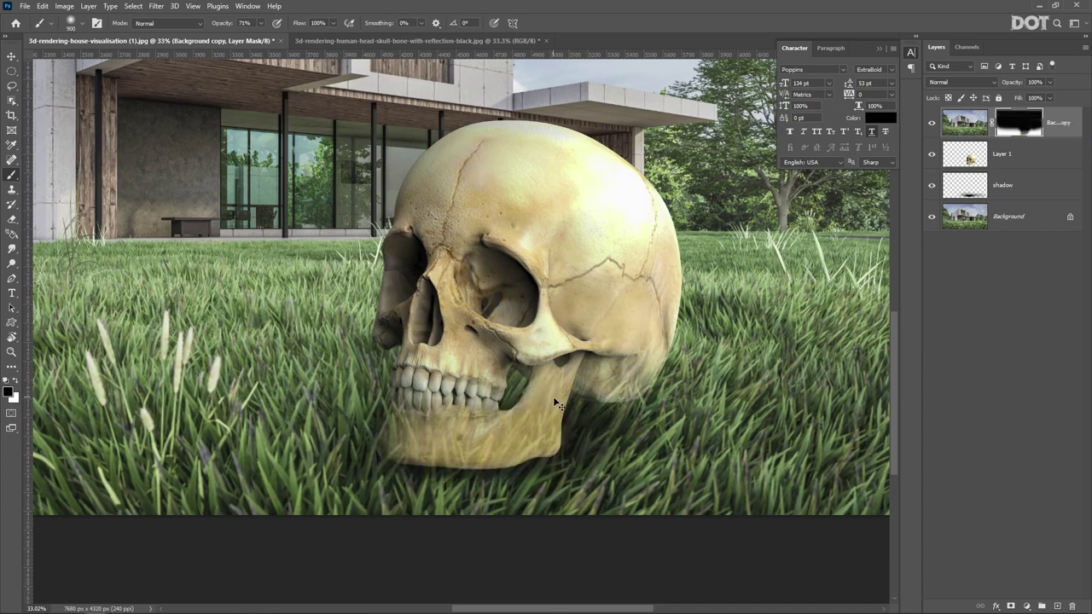
{"action": "key", "text": "ctrl+z"}
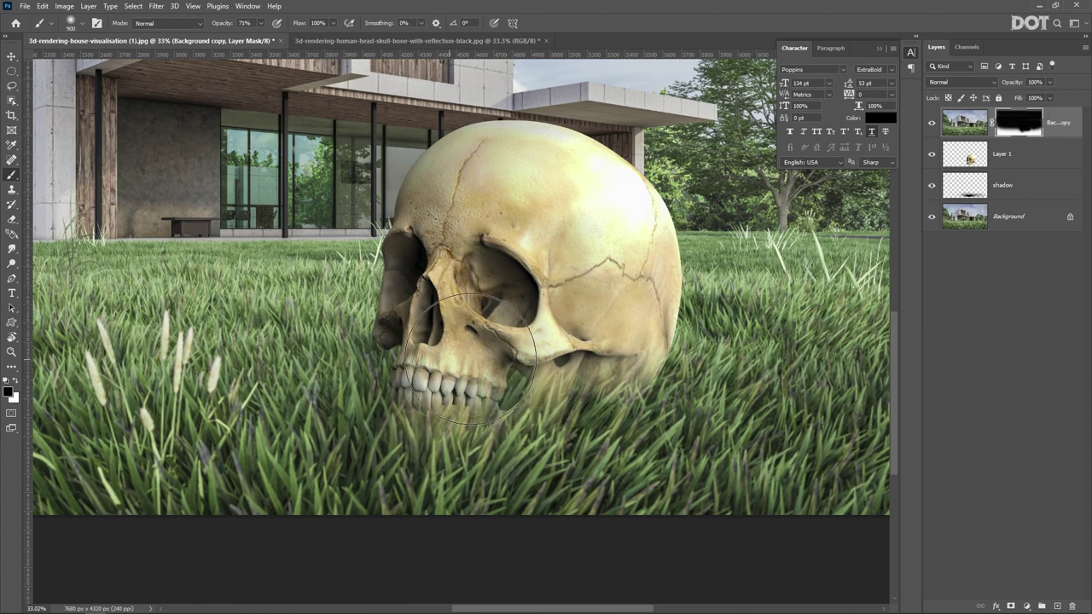
Step: Alternate white and black on the mask so grass softly overlaps the skull's jaw
{"action": "left_click_drag", "start_coordinate": [440, 368], "coordinate": [473, 375]}
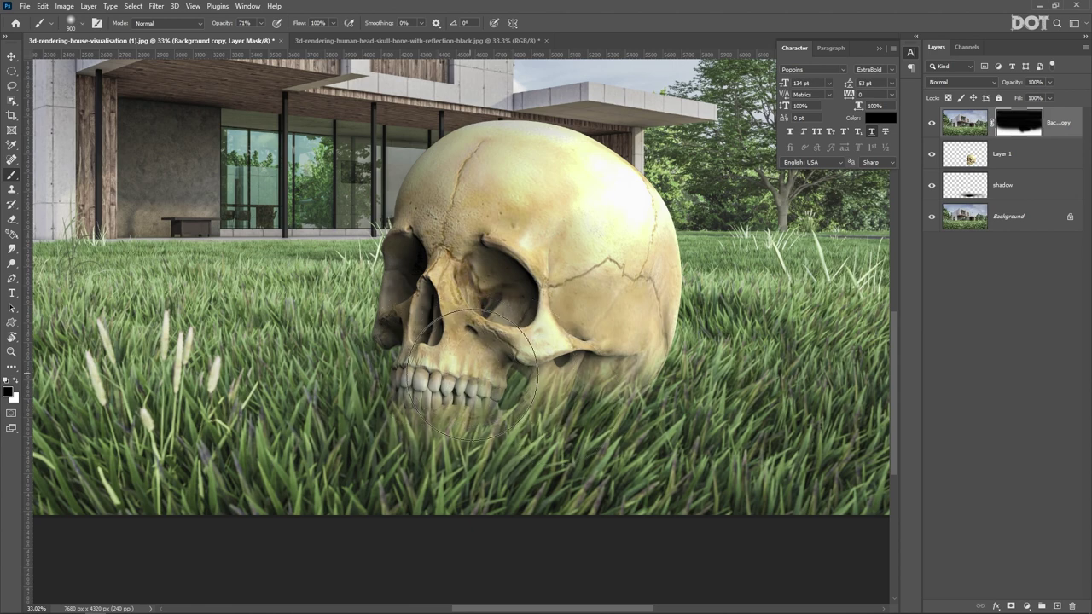
{"action": "left_click", "coordinate": [16, 383]}
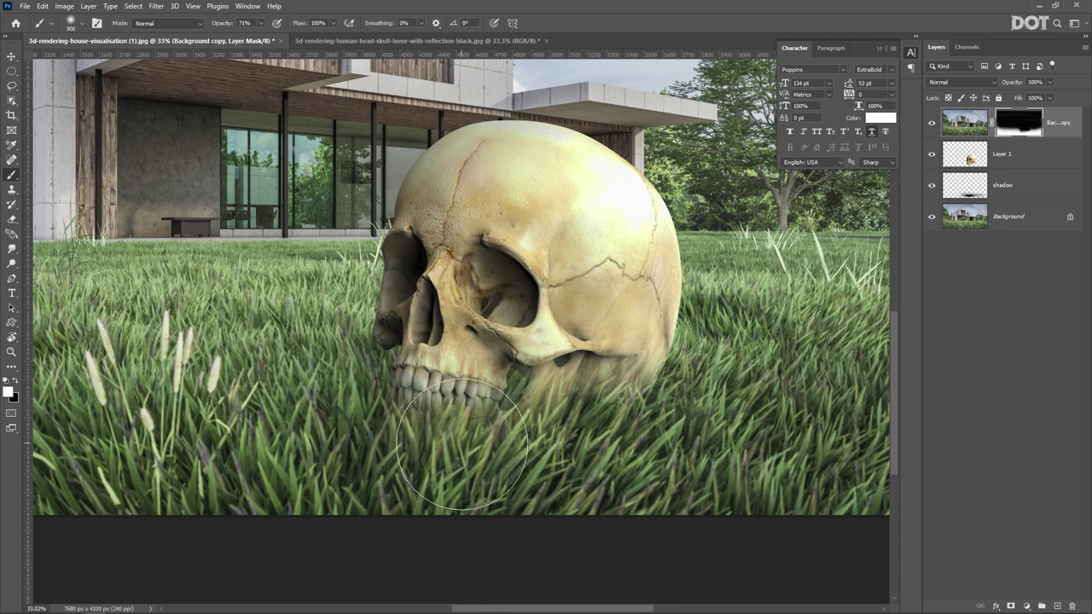
{"action": "mouse_move", "coordinate": [438, 394]}
{"action": "left_mouse_down"}
{"action": "mouse_move", "coordinate": [548, 220]}
{"action": "mouse_move", "coordinate": [524, 475]}
{"action": "left_mouse_up"}
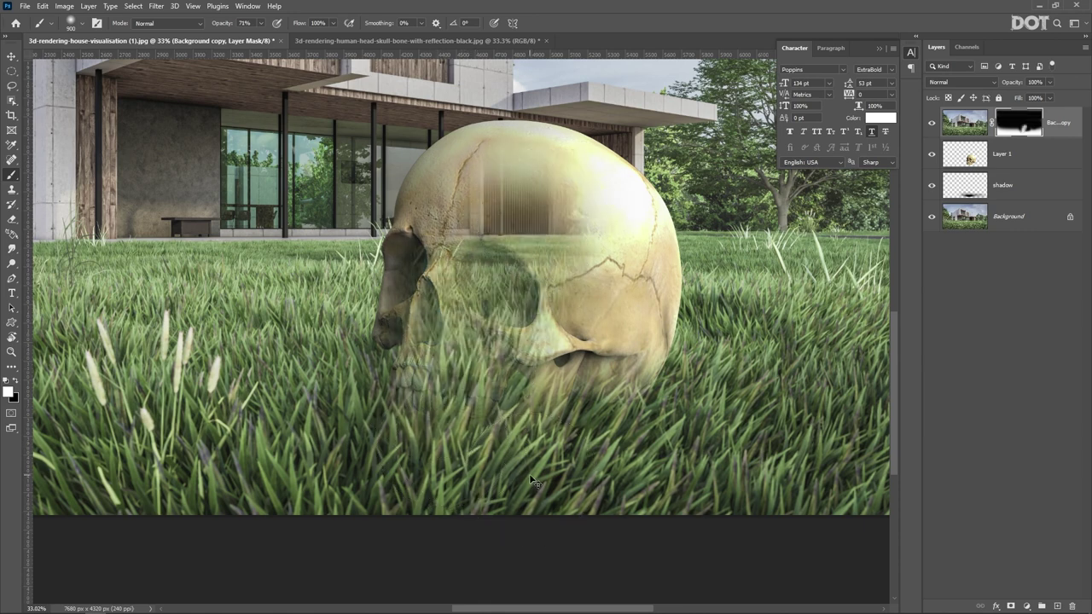
{"action": "left_click", "coordinate": [17, 383]}
{"action": "mouse_move", "coordinate": [444, 290]}
{"action": "left_mouse_down"}
{"action": "mouse_move", "coordinate": [512, 222]}
{"action": "mouse_move", "coordinate": [394, 306]}
{"action": "mouse_move", "coordinate": [512, 392]}
{"action": "left_mouse_up"}
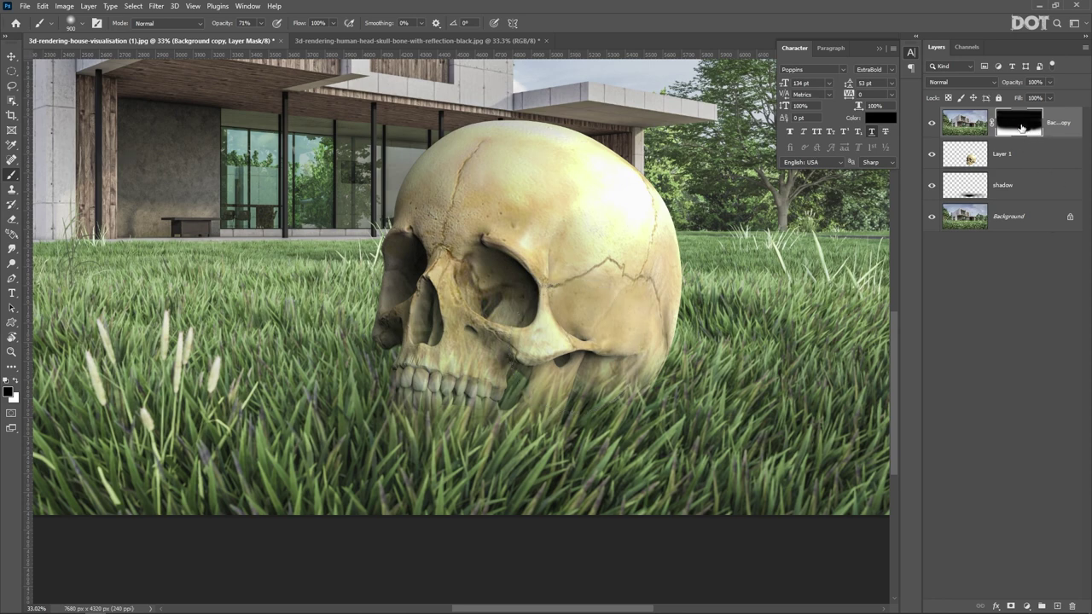
Step: Load the KYLE Ultimate Pencil Hard brush, fine-tune its size, and set white as foreground colour
{"action": "right_click", "coordinate": [447, 287]}
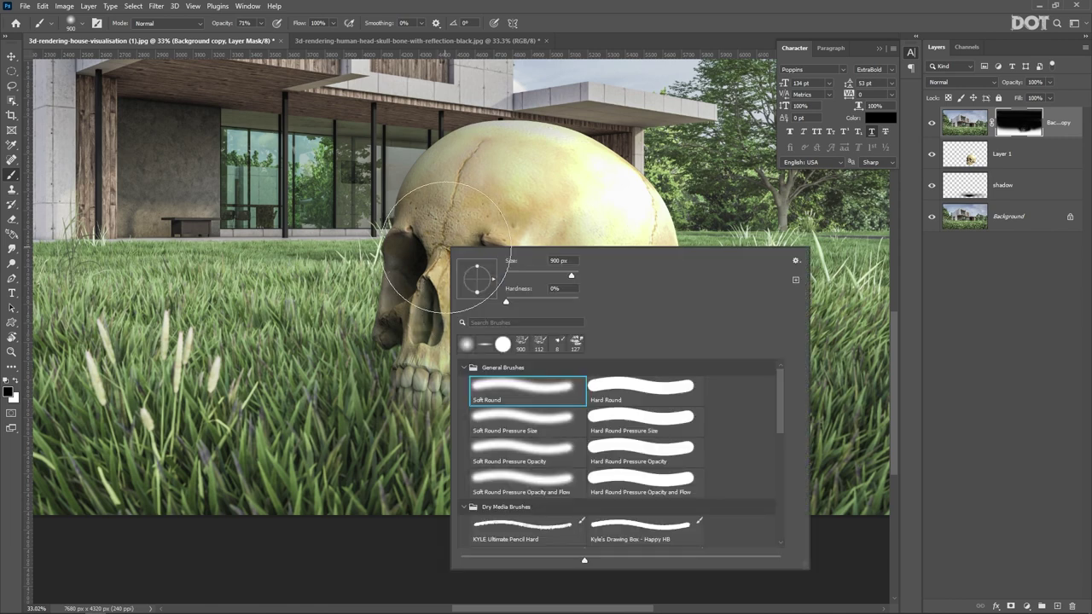
{"action": "scroll", "coordinate": [547, 406], "scroll_direction": "down", "scroll_amount": 2}
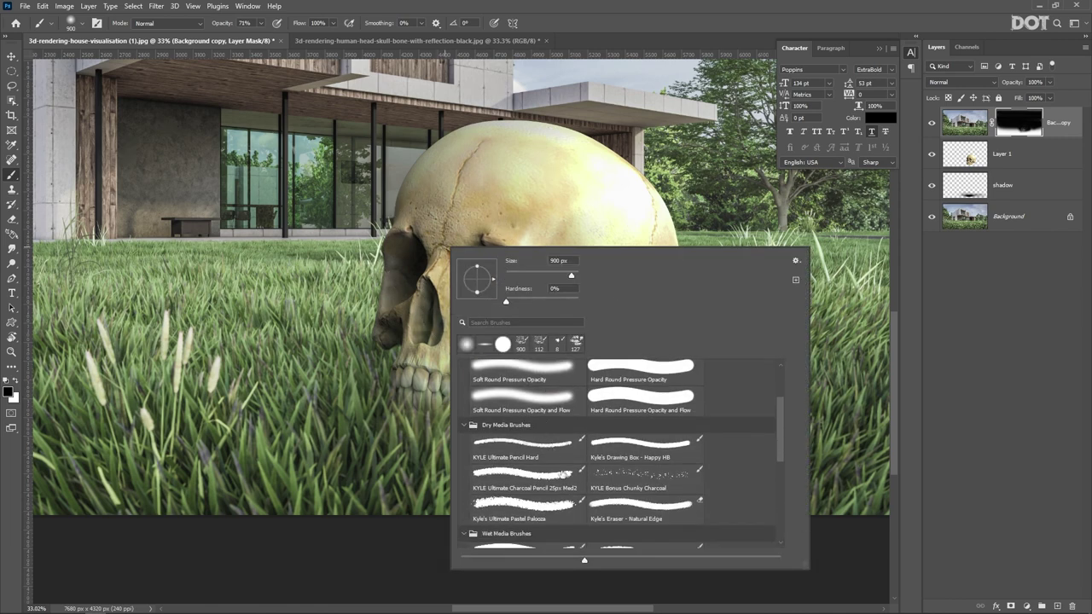
{"action": "scroll", "coordinate": [563, 474], "scroll_direction": "up", "scroll_amount": 2}
{"action": "scroll", "coordinate": [562, 474], "scroll_direction": "down", "scroll_amount": 1}
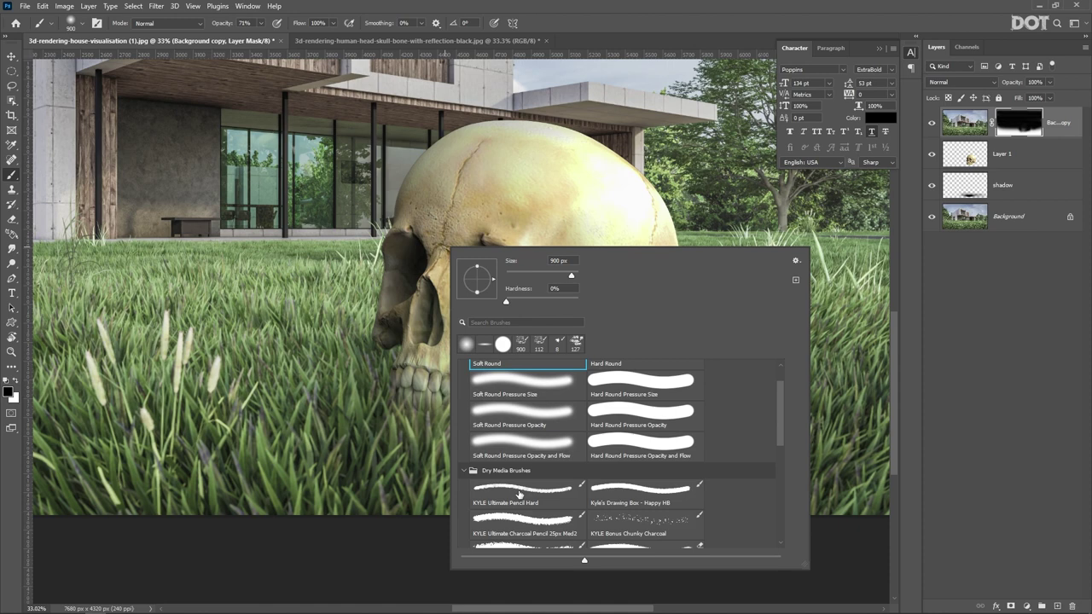
{"action": "double_click", "coordinate": [518, 493]}
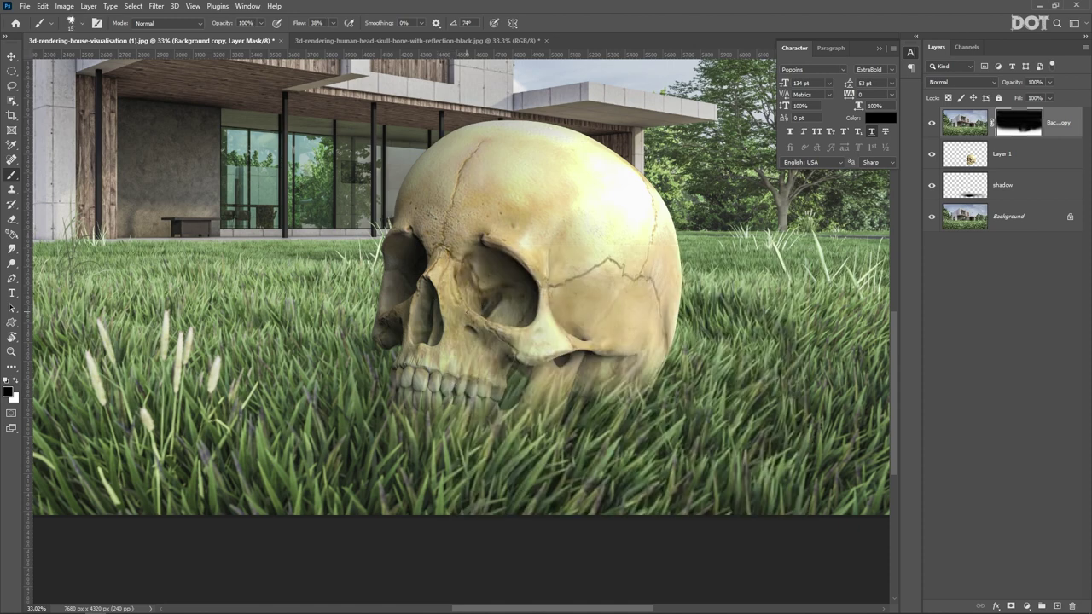
{"action": "key", "text": "bracketright"}
{"action": "key", "text": "bracketright"}
{"action": "key", "text": "bracketright"}
{"action": "key", "text": "bracketleft"}
{"action": "left_click", "coordinate": [17, 382]}
Step: Switch to a small Soft Round brush for fine grass detail
{"action": "right_click", "coordinate": [461, 405]}
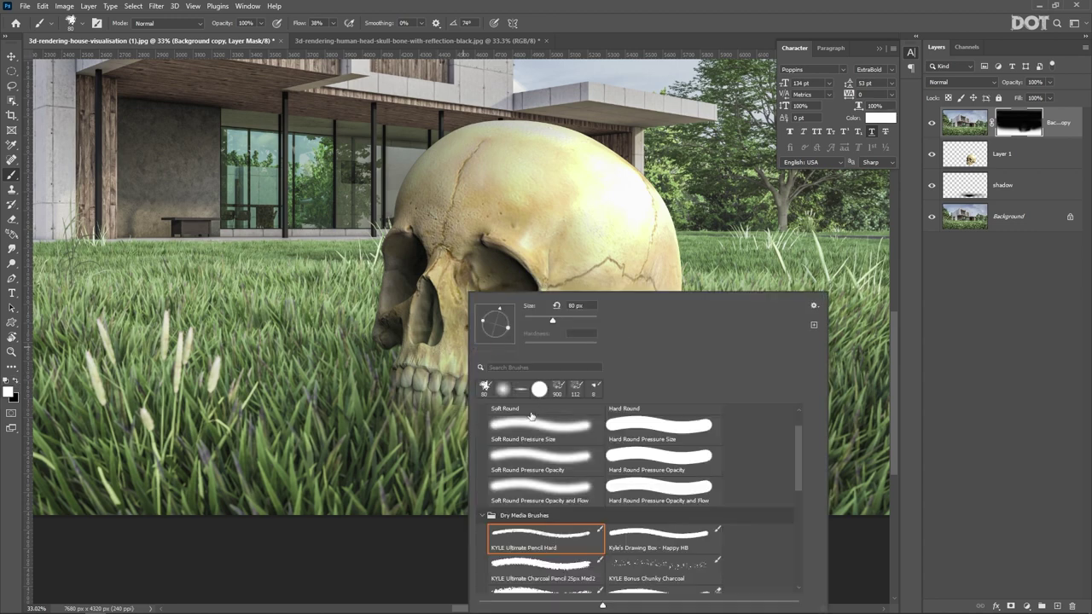
{"action": "left_click", "coordinate": [528, 428]}
{"action": "scroll", "coordinate": [526, 438], "scroll_direction": "up", "scroll_amount": 1}
{"action": "double_click", "coordinate": [526, 439]}
{"action": "scroll", "coordinate": [479, 401], "scroll_direction": "up", "scroll_amount": 5}
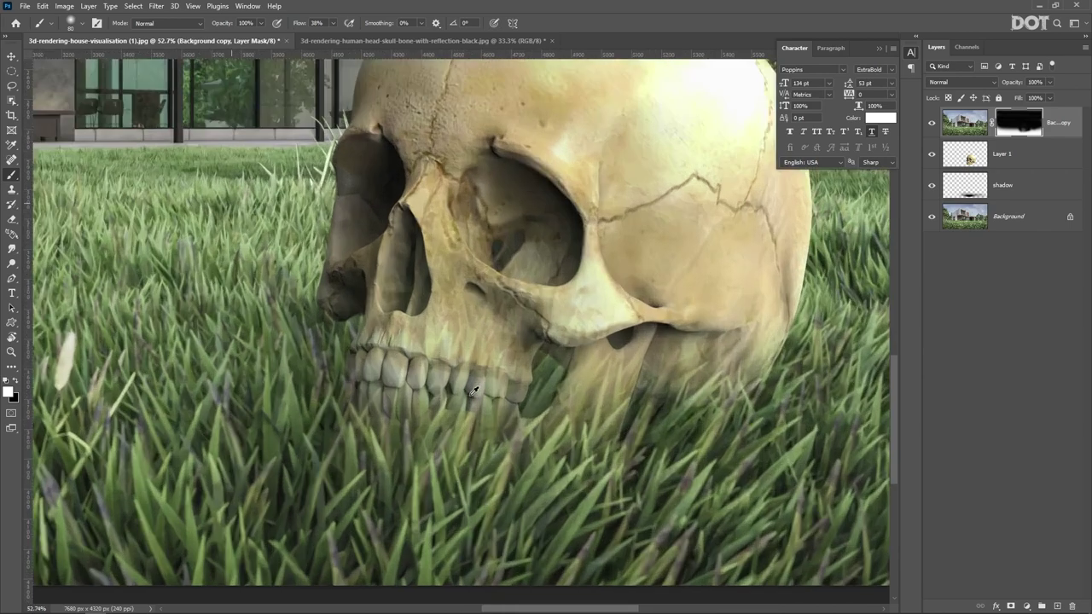
{"action": "key", "text": "bracketleft"}
{"action": "key", "text": "bracketleft"}
{"action": "key", "text": "bracketleft"}
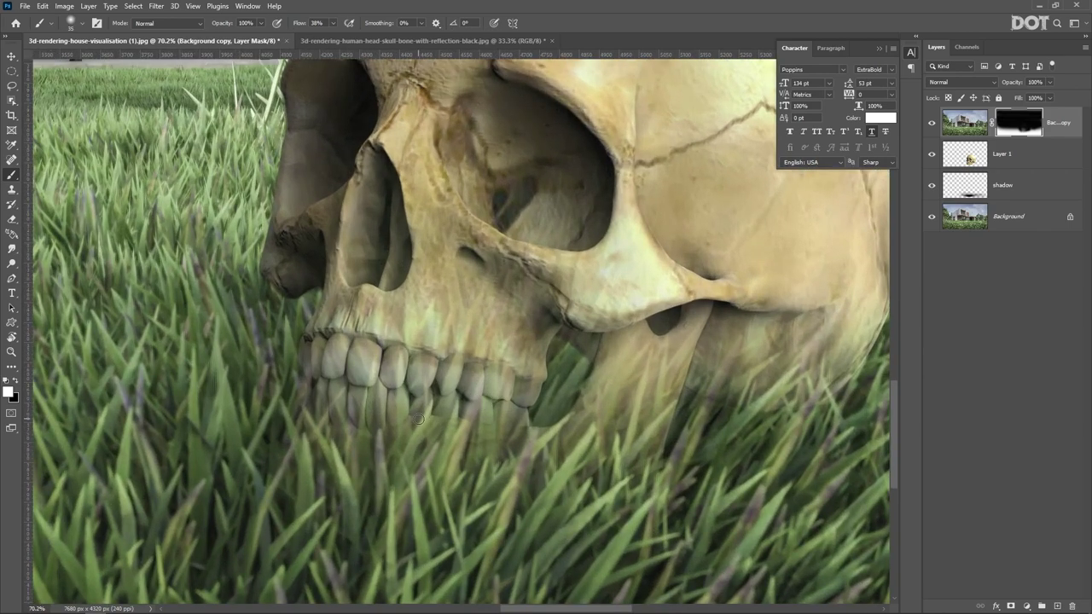
{"action": "key", "text": "bracketleft"}
Step: Paint grass blades on the mask over the skull's lower teeth and lower-right edge
{"action": "mouse_move", "coordinate": [363, 420]}
{"action": "left_mouse_down"}
{"action": "mouse_move", "coordinate": [340, 423]}
{"action": "mouse_move", "coordinate": [357, 421]}
{"action": "mouse_move", "coordinate": [366, 387]}
{"action": "mouse_move", "coordinate": [354, 380]}
{"action": "mouse_move", "coordinate": [342, 399]}
{"action": "left_mouse_up"}
{"action": "left_click_drag", "start_coordinate": [504, 399], "coordinate": [504, 379]}
{"action": "left_click_drag", "start_coordinate": [461, 409], "coordinate": [458, 372]}
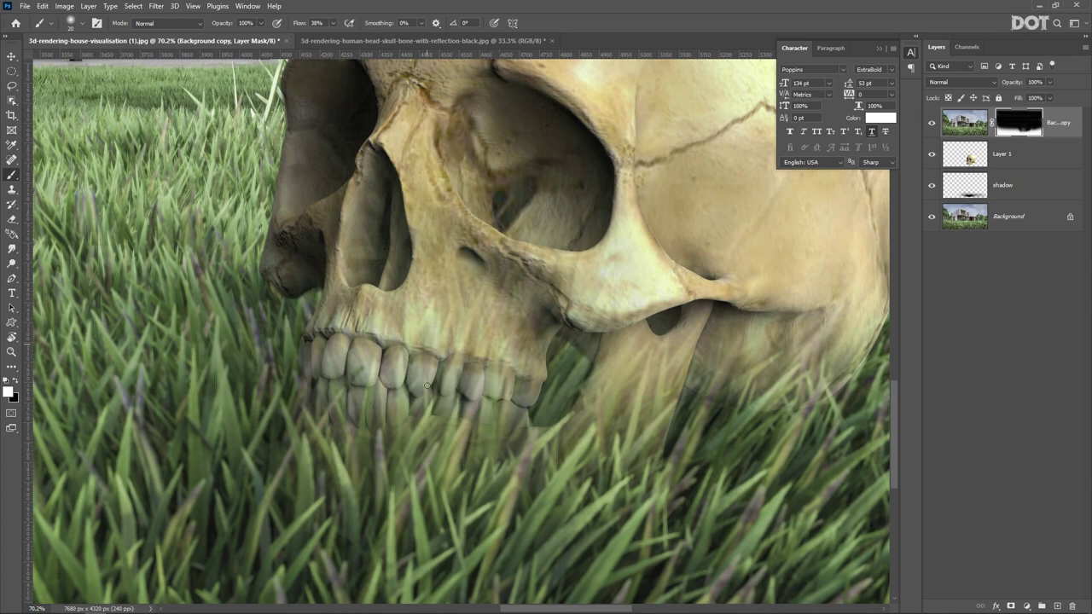
{"action": "left_click_drag", "start_coordinate": [432, 412], "coordinate": [434, 372]}
{"action": "scroll", "coordinate": [734, 482], "scroll_direction": "down", "scroll_amount": 2}
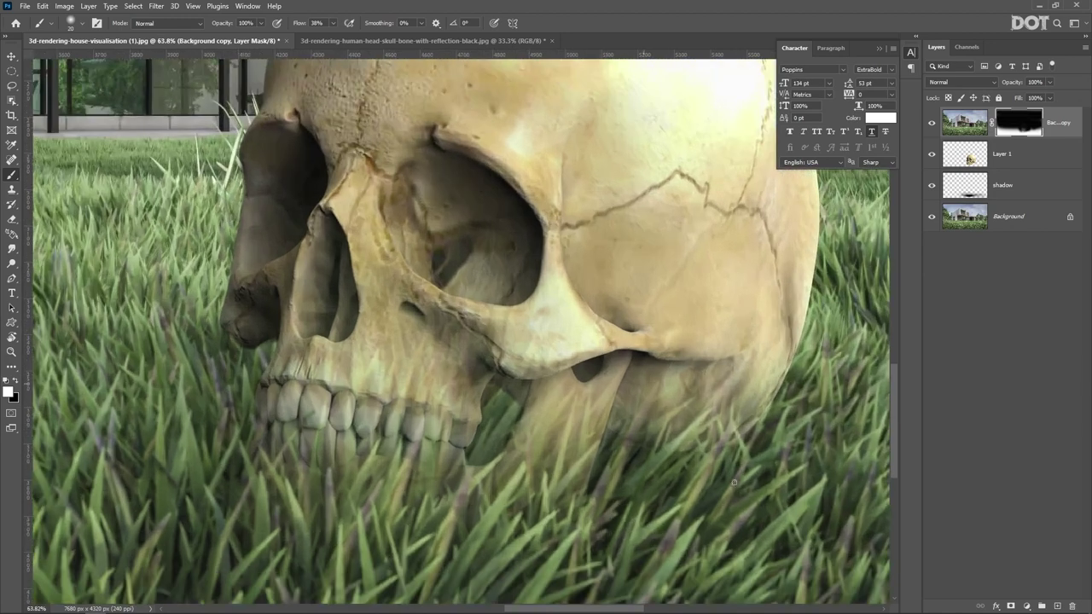
{"action": "left_click_drag", "start_coordinate": [639, 446], "coordinate": [687, 403]}
{"action": "left_click_drag", "start_coordinate": [618, 461], "coordinate": [644, 403]}
{"action": "scroll", "coordinate": [579, 444], "scroll_direction": "down", "scroll_amount": 2}
Step: With a much smaller brush, paint thin grass along the skull's right edge and under the jaw
{"action": "left_click_drag", "start_coordinate": [578, 381], "coordinate": [552, 433]}
{"action": "key", "text": "bracketleft"}
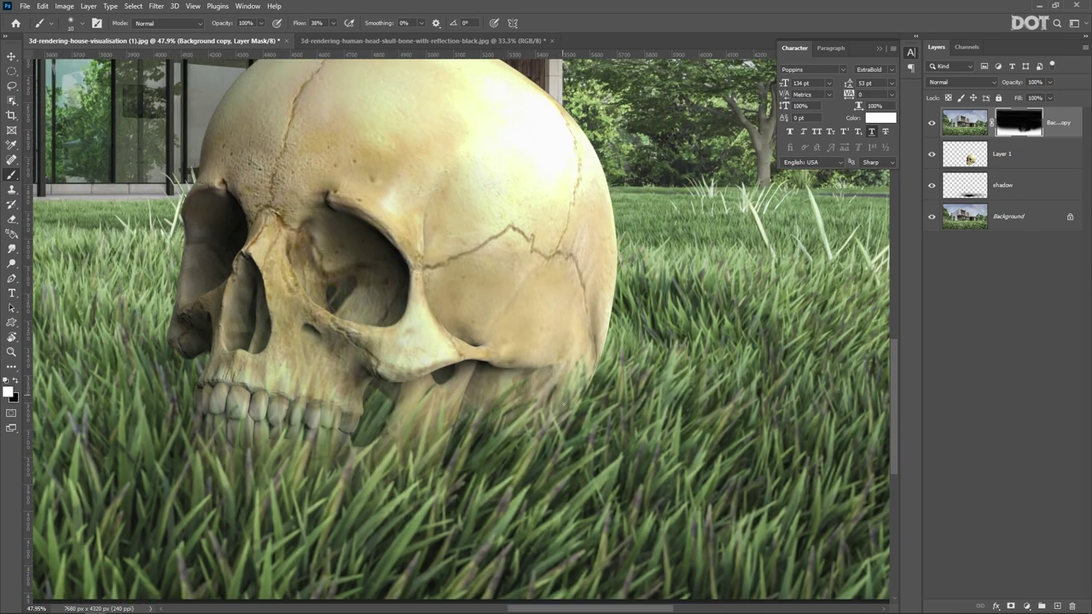
{"action": "left_click_drag", "start_coordinate": [569, 341], "coordinate": [568, 389]}
{"action": "left_click_drag", "start_coordinate": [601, 369], "coordinate": [594, 309]}
{"action": "left_click_drag", "start_coordinate": [599, 359], "coordinate": [594, 307]}
{"action": "left_click_drag", "start_coordinate": [381, 387], "coordinate": [391, 413]}
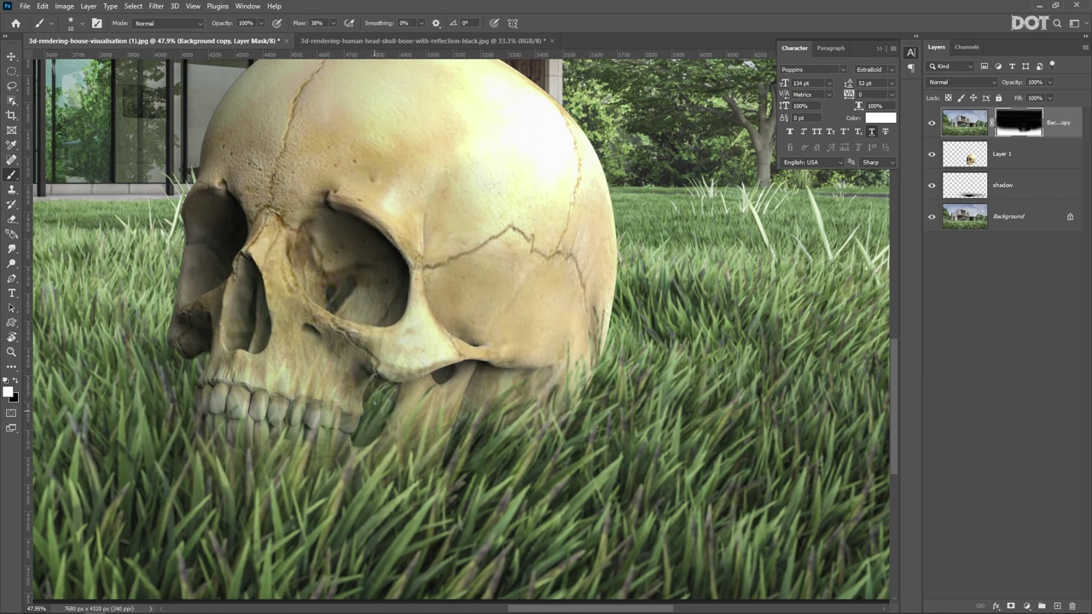
{"action": "scroll", "coordinate": [484, 390], "scroll_direction": "down", "scroll_amount": 3}
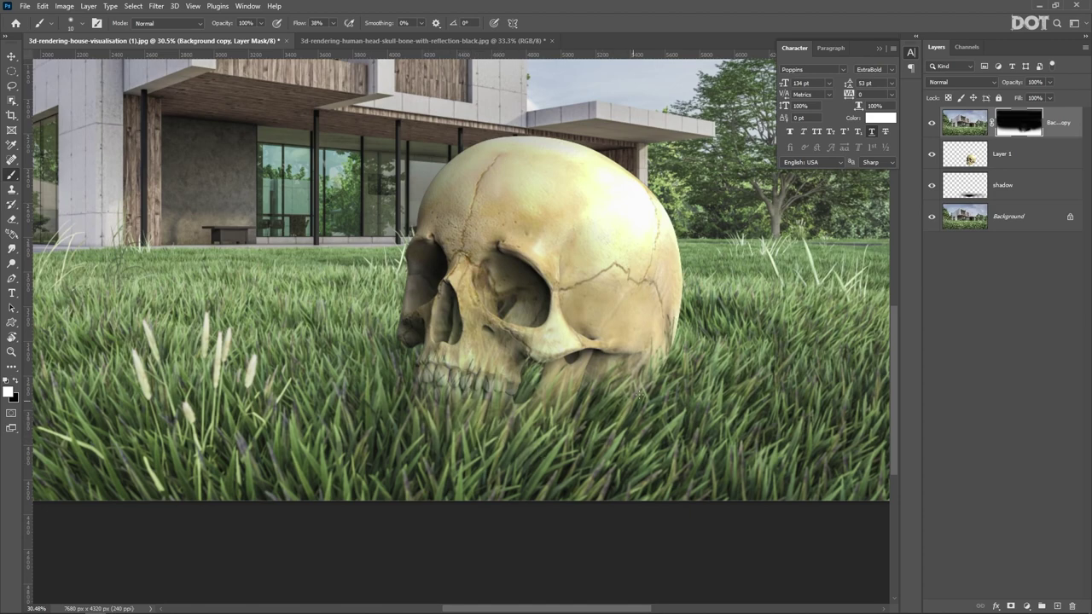
{"action": "scroll", "coordinate": [531, 433], "scroll_direction": "down", "scroll_amount": 5}
{"action": "scroll", "coordinate": [531, 433], "scroll_direction": "down", "scroll_amount": 1}
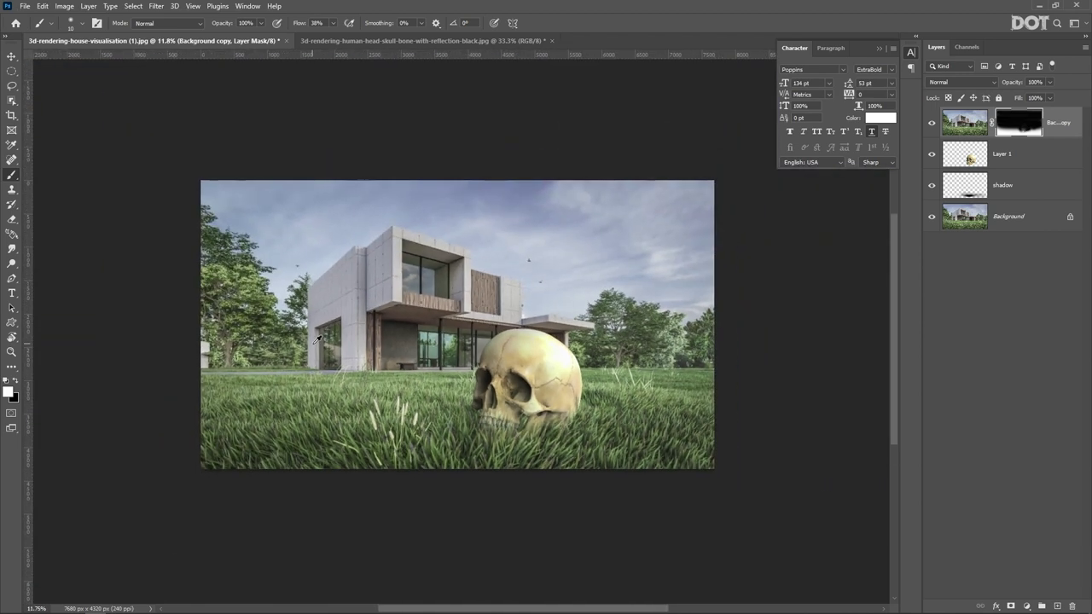
{"action": "left_click", "coordinate": [930, 126]}
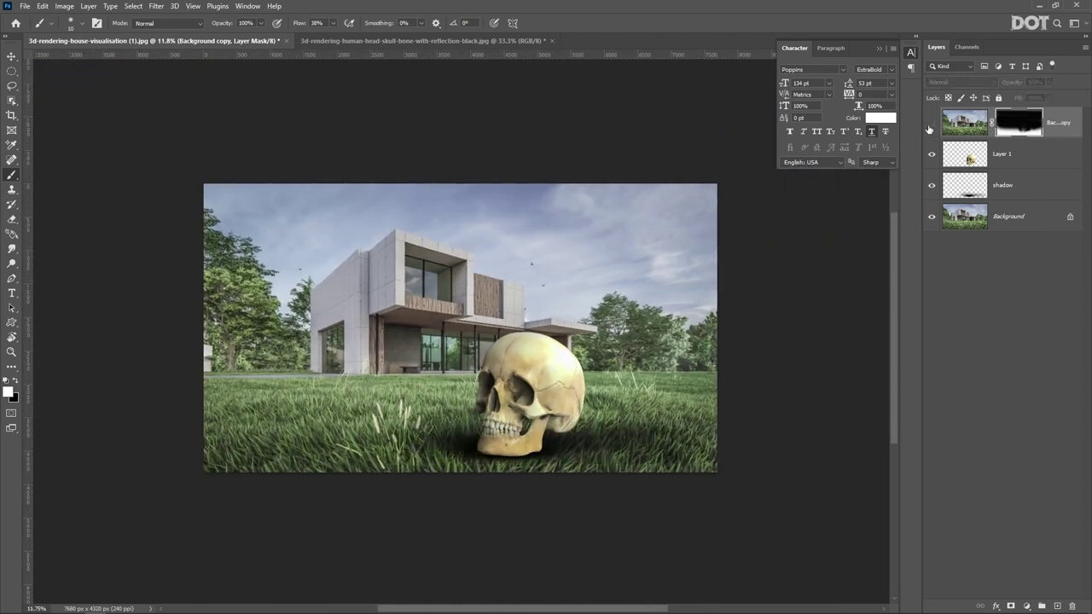
{"action": "left_click", "coordinate": [931, 126]}
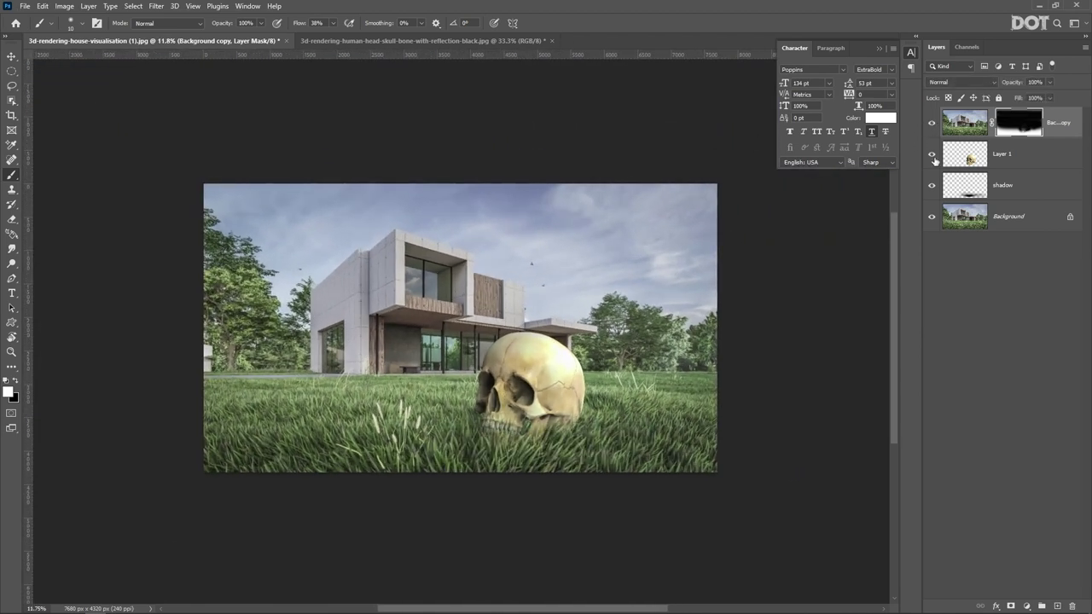
{"action": "left_click", "coordinate": [931, 154]}
{"action": "left_click", "coordinate": [967, 121]}
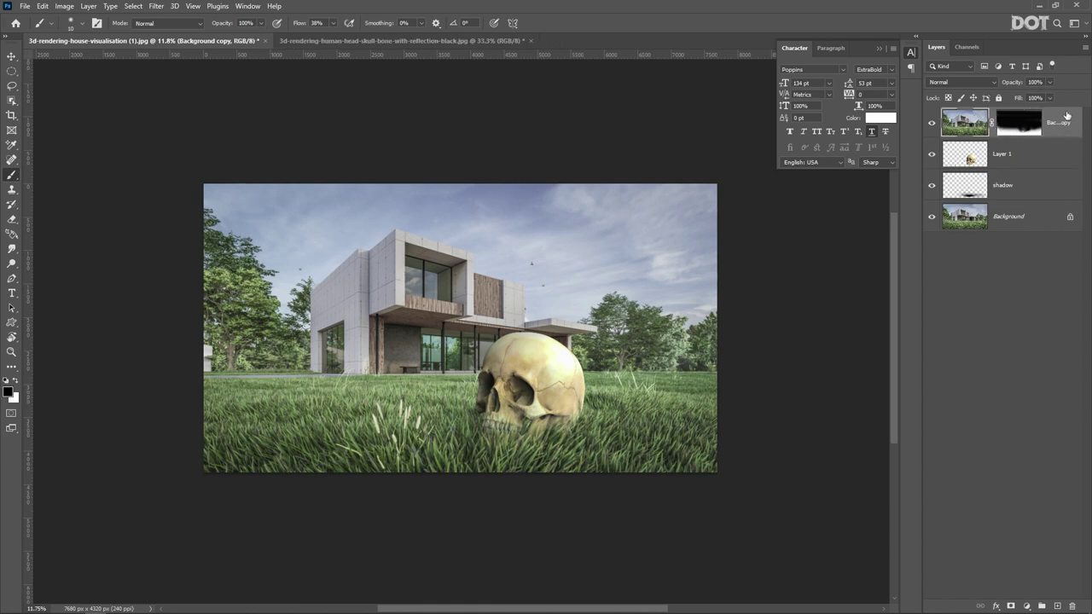
{"action": "left_click", "coordinate": [932, 123]}
{"action": "left_click", "coordinate": [931, 123]}
{"action": "left_click", "coordinate": [932, 123]}
Step: Stamp all visible layers into a new Layer 2 and hide every layer beneath it
{"action": "key", "text": "ctrl+shift+alt+e"}
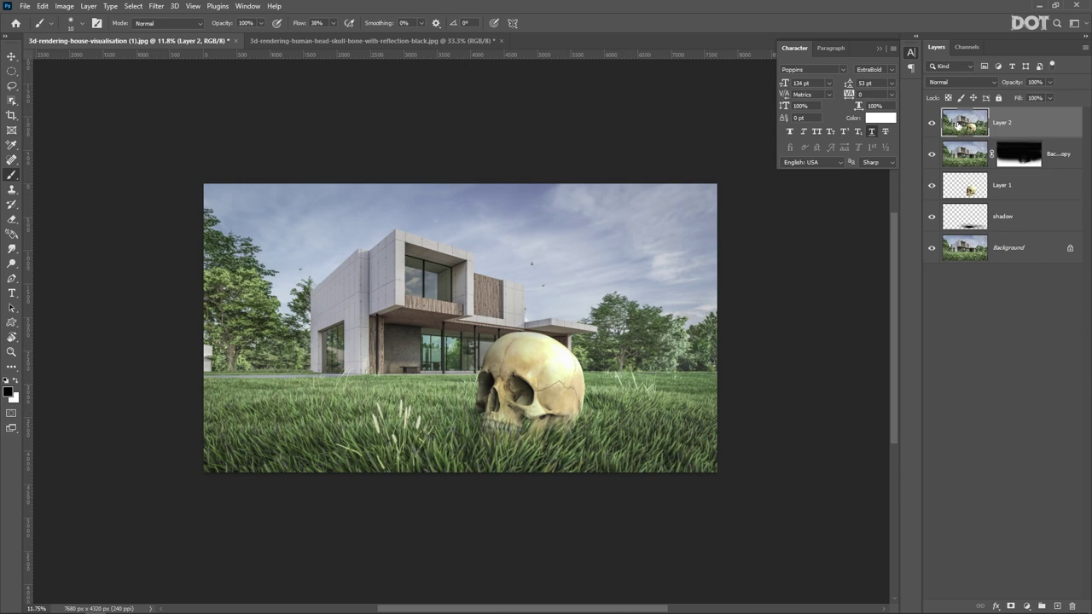
{"action": "left_click_drag", "start_coordinate": [932, 155], "coordinate": [923, 264]}
{"action": "left_click", "coordinate": [932, 122]}
Step: Paint thin grass blades over the skull's teeth and jaw, then undo them
{"action": "scroll", "coordinate": [532, 445], "scroll_direction": "up", "scroll_amount": 5}
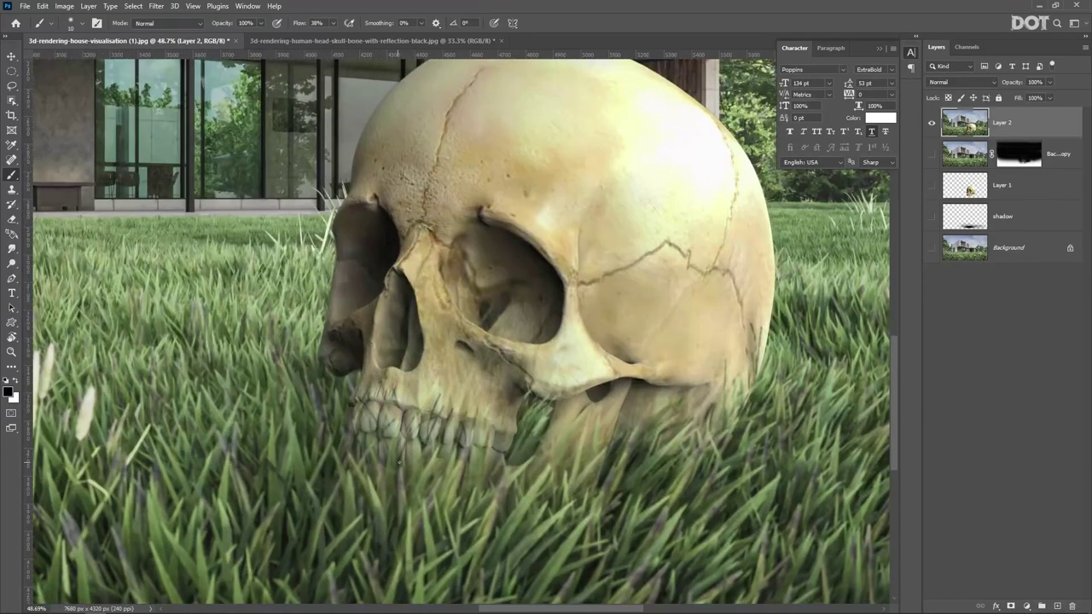
{"action": "mouse_move", "coordinate": [414, 472]}
{"action": "left_mouse_down"}
{"action": "mouse_move", "coordinate": [417, 435]}
{"action": "mouse_move", "coordinate": [447, 394]}
{"action": "left_mouse_up"}
{"action": "left_click_drag", "start_coordinate": [432, 438], "coordinate": [452, 379]}
{"action": "left_click_drag", "start_coordinate": [423, 469], "coordinate": [454, 377]}
{"action": "left_click_drag", "start_coordinate": [445, 442], "coordinate": [475, 355]}
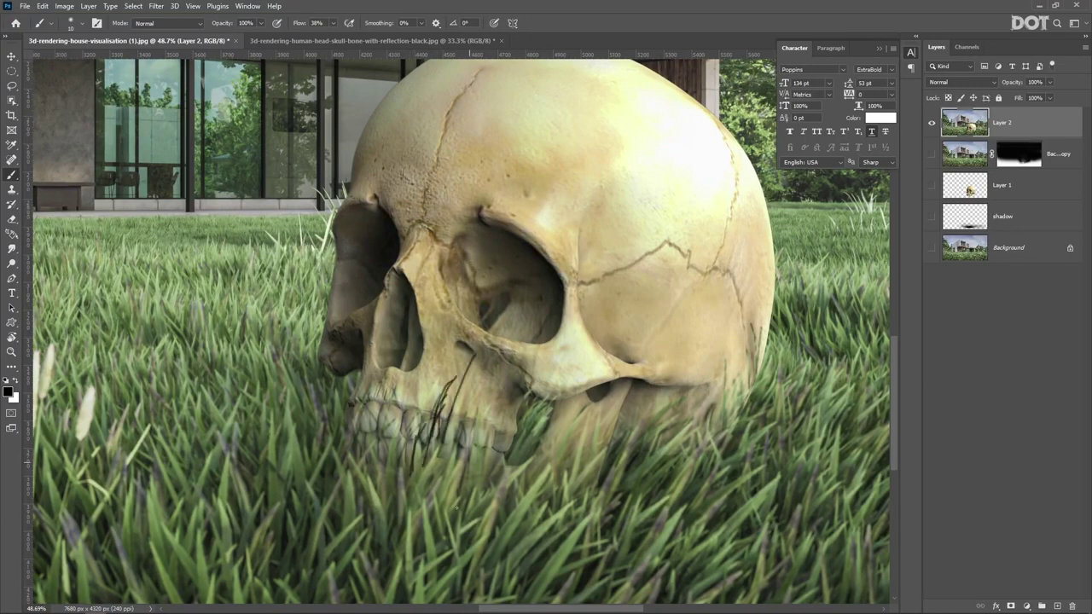
{"action": "left_click_drag", "start_coordinate": [459, 491], "coordinate": [485, 401]}
{"action": "left_click_drag", "start_coordinate": [483, 459], "coordinate": [507, 372]}
{"action": "key", "text": "ctrl+z"}
{"action": "key", "text": "ctrl+z"}
{"action": "key", "text": "ctrl+z"}
{"action": "key", "text": "ctrl+z"}
{"action": "key", "text": "ctrl+z"}
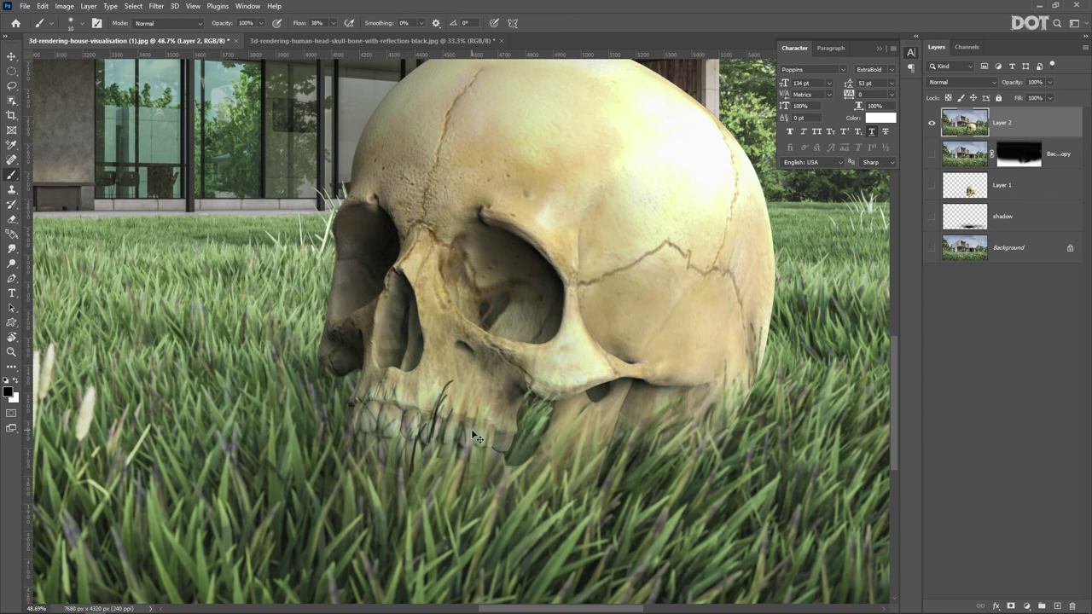
{"action": "key", "text": "ctrl+z"}
{"action": "key", "text": "ctrl+z"}
{"action": "key", "text": "ctrl+z"}
{"action": "key", "text": "ctrl+z"}
{"action": "key", "text": "ctrl+z"}
Step: Zoom and pan to bring the skull's eye socket and surrounding grass into view
{"action": "scroll", "coordinate": [286, 476], "scroll_direction": "down", "scroll_amount": 2}
{"action": "scroll", "coordinate": [287, 475], "scroll_direction": "up", "scroll_amount": 3}
{"action": "scroll", "coordinate": [287, 475], "scroll_direction": "up", "scroll_amount": 3}
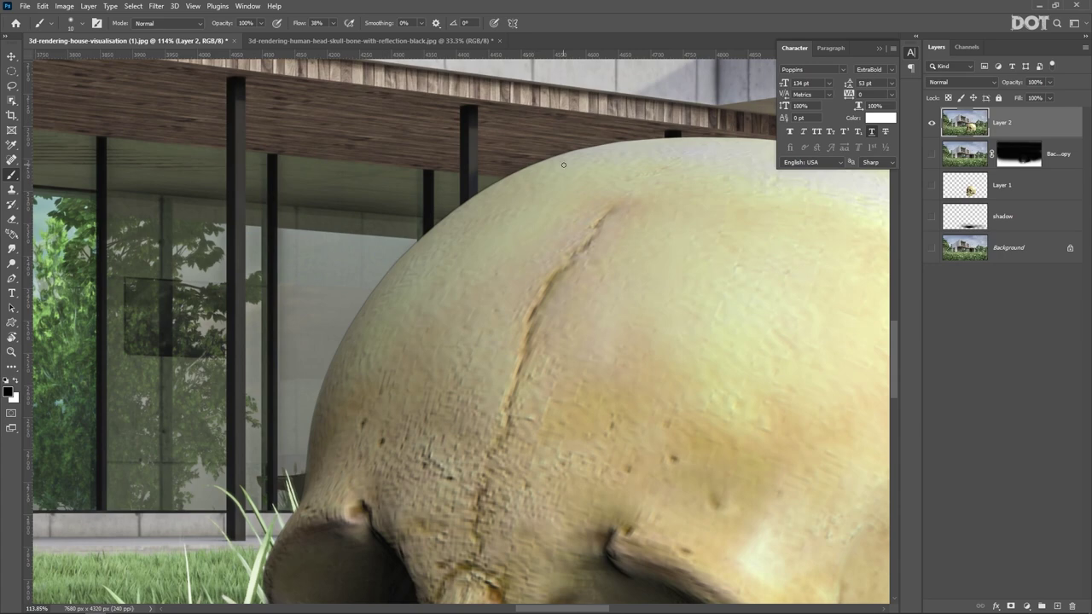
{"action": "left_click_drag", "start_coordinate": [326, 426], "coordinate": [422, 196]}
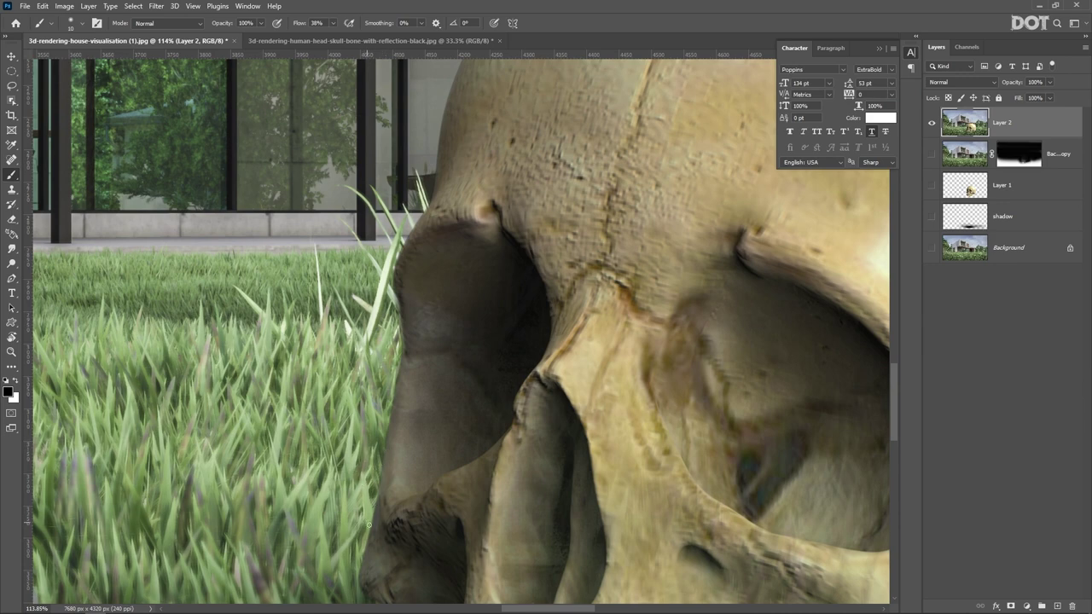
{"action": "scroll", "coordinate": [296, 392], "scroll_direction": "down", "scroll_amount": 3}
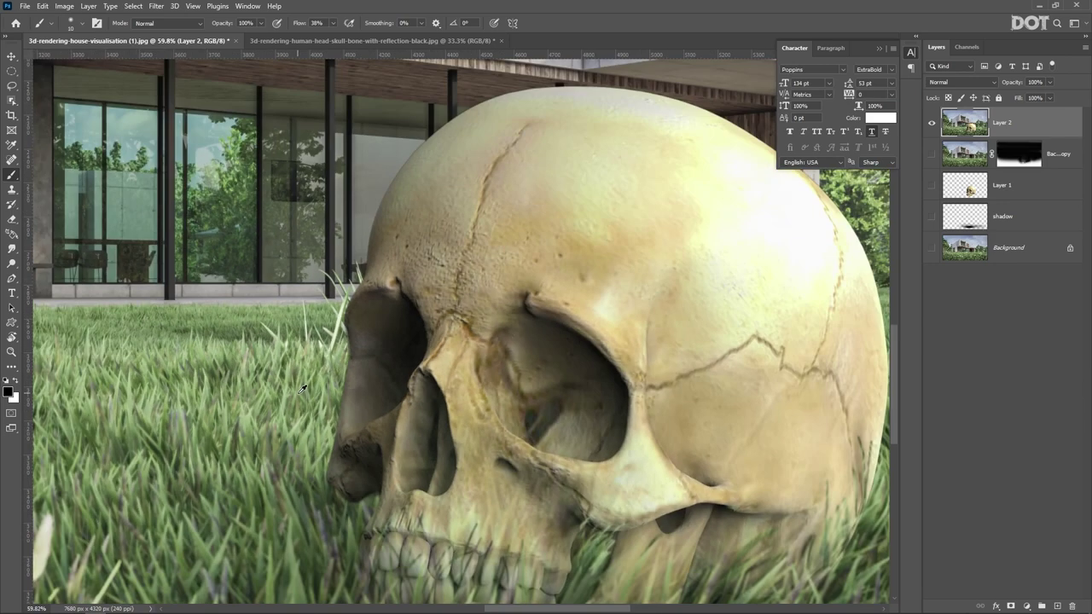
{"action": "scroll", "coordinate": [297, 392], "scroll_direction": "down", "scroll_amount": 2}
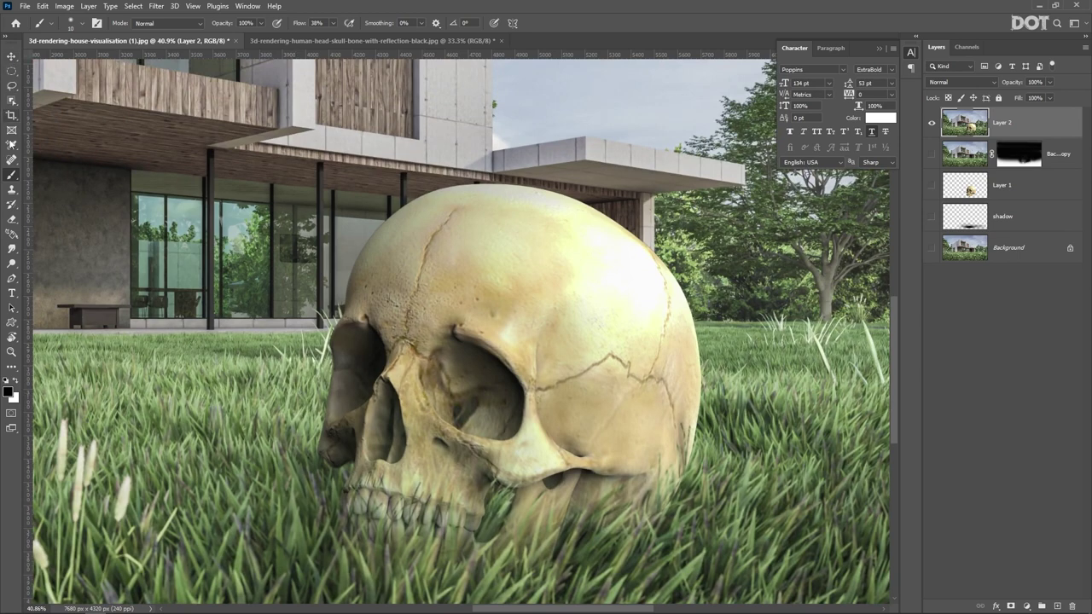
Step: Switch to the Blur Tool and soften the skull's top edge against the house
{"action": "left_click", "coordinate": [11, 252]}
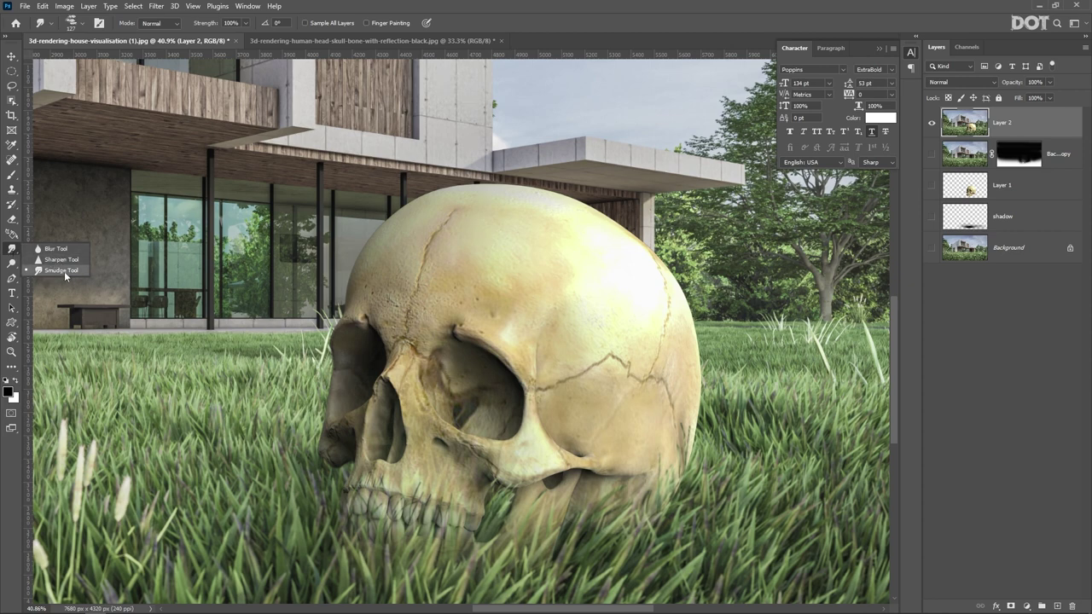
{"action": "left_click", "coordinate": [77, 248]}
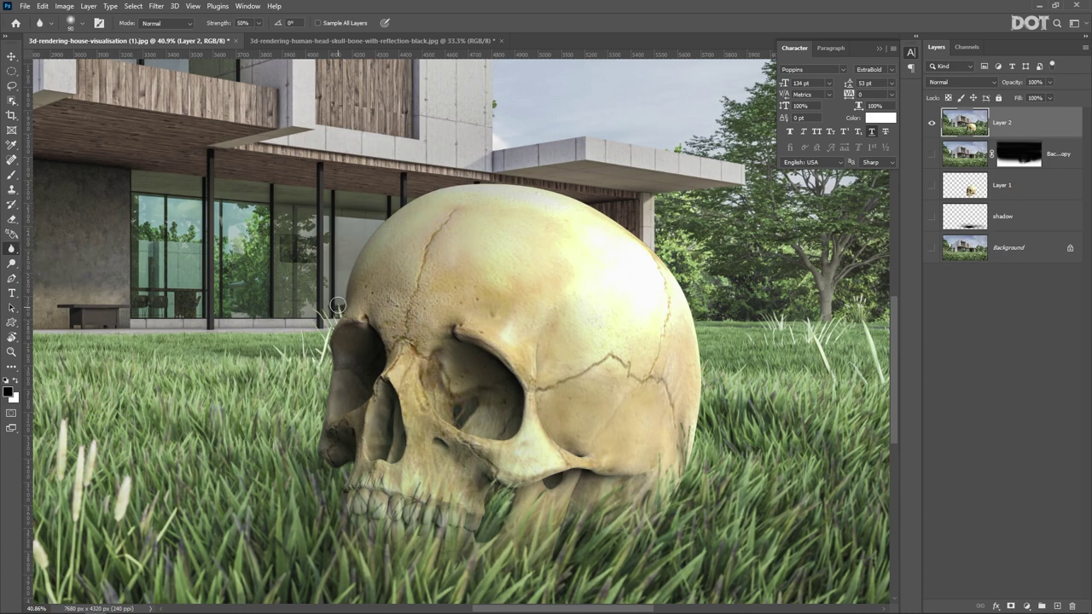
{"action": "scroll", "coordinate": [378, 207], "scroll_direction": "up", "scroll_amount": 3}
{"action": "scroll", "coordinate": [289, 341], "scroll_direction": "up", "scroll_amount": 3}
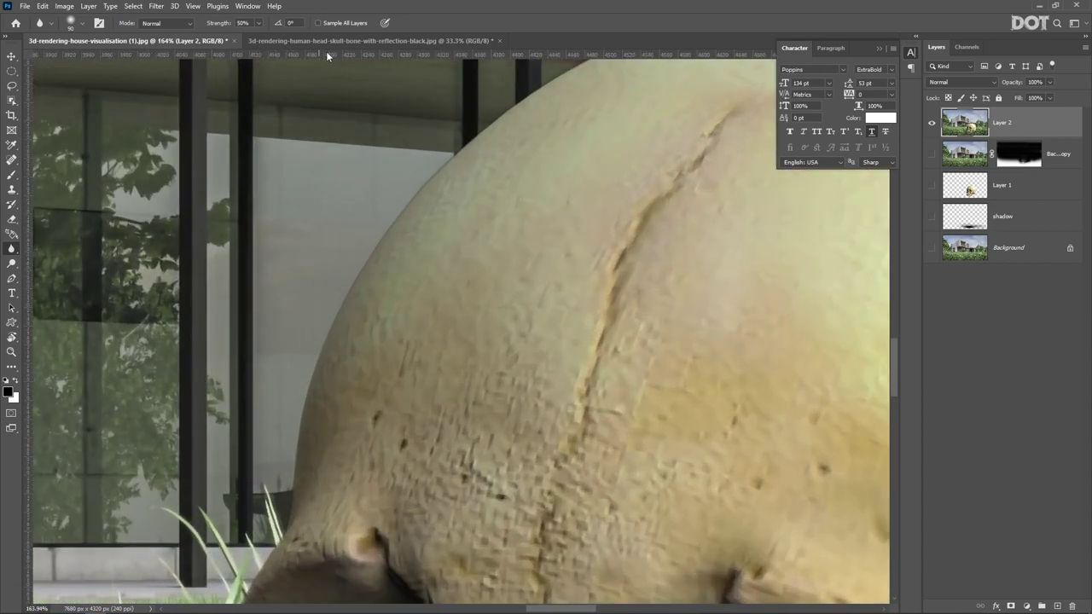
{"action": "mouse_move", "coordinate": [290, 373]}
{"action": "left_mouse_down"}
{"action": "mouse_move", "coordinate": [302, 427]}
{"action": "mouse_move", "coordinate": [378, 274]}
{"action": "mouse_move", "coordinate": [356, 307]}
{"action": "left_mouse_up"}
Step: With a smaller blur brush, soften the skull's left edge against the background
{"action": "key", "text": "bracketleft"}
{"action": "key", "text": "bracketleft"}
{"action": "key", "text": "bracketleft"}
{"action": "key", "text": "bracketleft"}
{"action": "scroll", "coordinate": [374, 244], "scroll_direction": "up", "scroll_amount": 2}
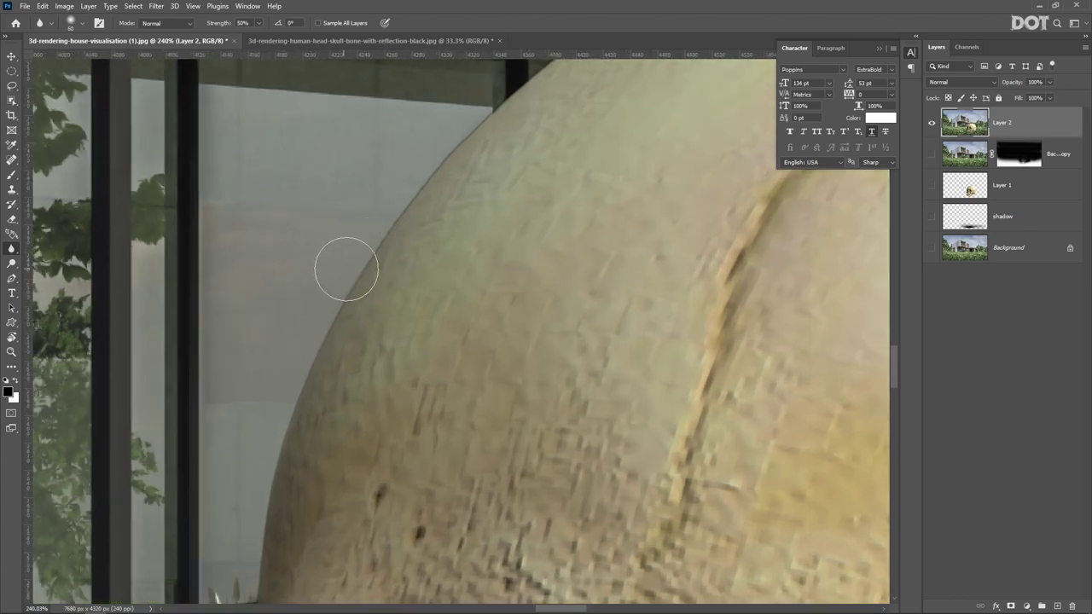
{"action": "left_click_drag", "start_coordinate": [326, 347], "coordinate": [502, 103]}
{"action": "scroll", "coordinate": [502, 103], "scroll_direction": "up", "scroll_amount": 5}
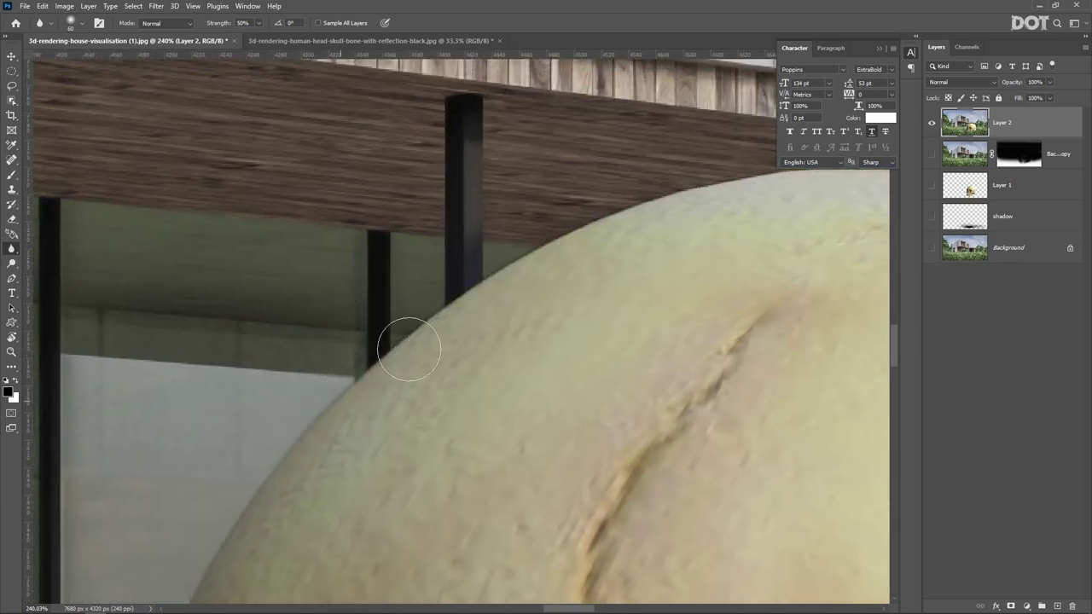
{"action": "scroll", "coordinate": [597, 208], "scroll_direction": "up", "scroll_amount": 5}
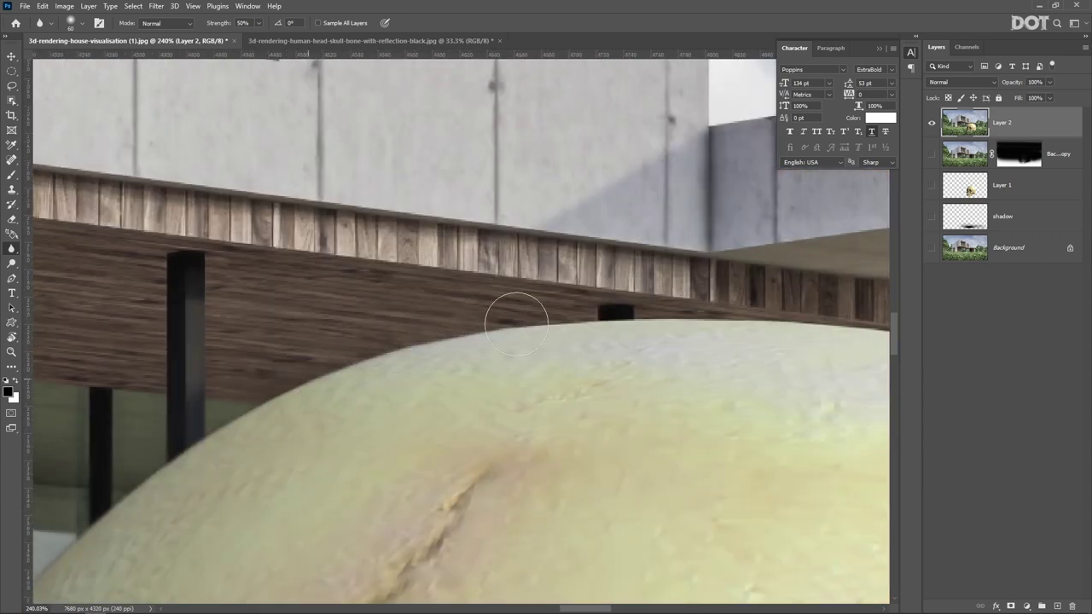
{"action": "scroll", "coordinate": [341, 290], "scroll_direction": "right", "scroll_amount": 5}
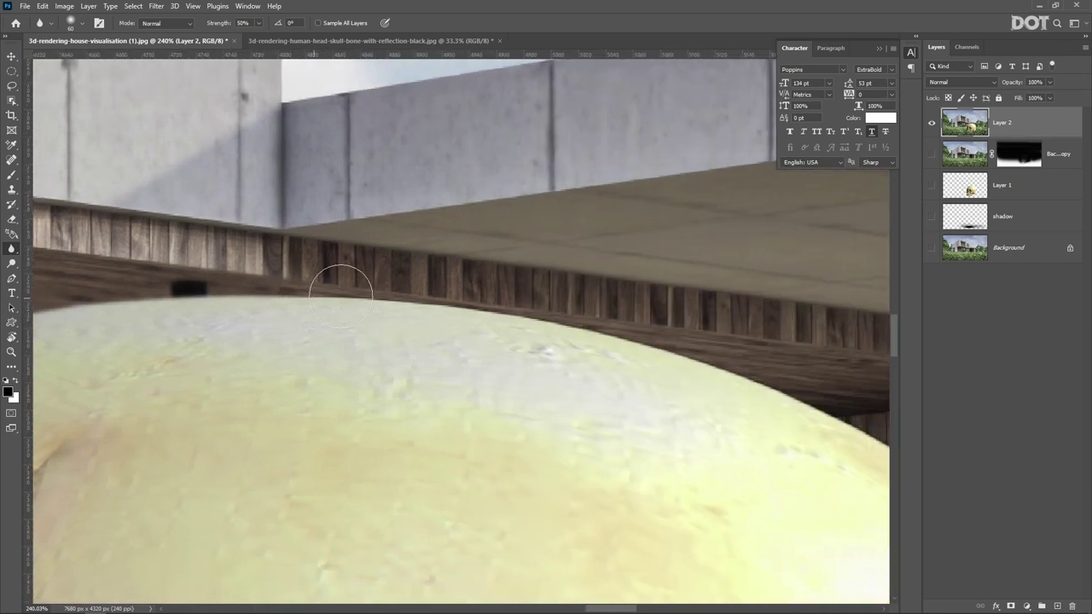
{"action": "scroll", "coordinate": [717, 358], "scroll_direction": "right", "scroll_amount": 5}
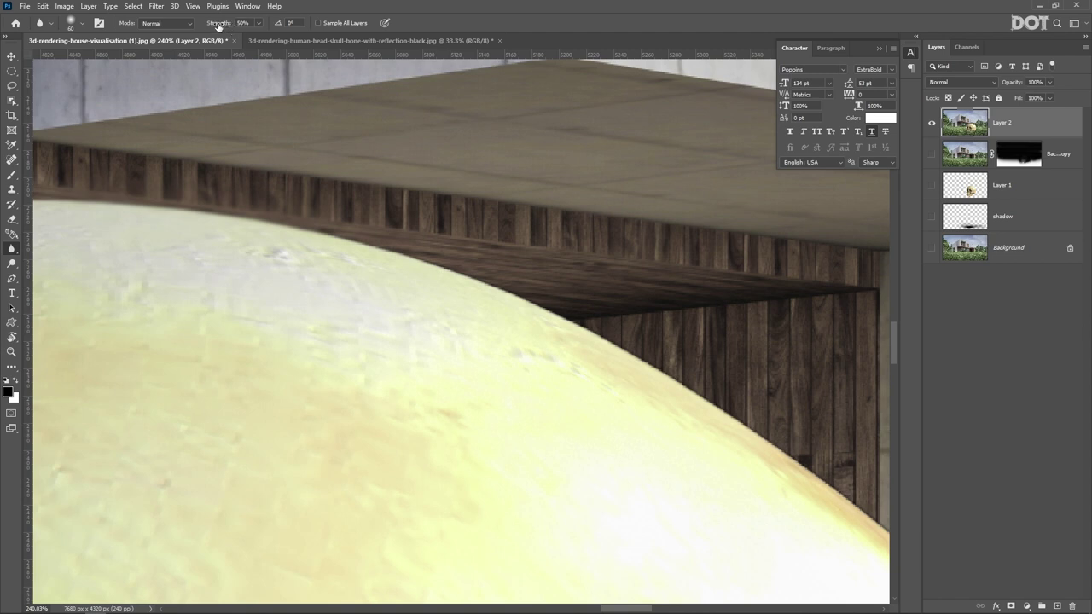
Step: Raise blur strength to full and smear the skull's edge into the trees behind
{"action": "left_click_drag", "start_coordinate": [218, 27], "coordinate": [232, 33]}
{"action": "key", "text": "bracketleft"}
{"action": "key", "text": "bracketleft"}
{"action": "key", "text": "bracketleft"}
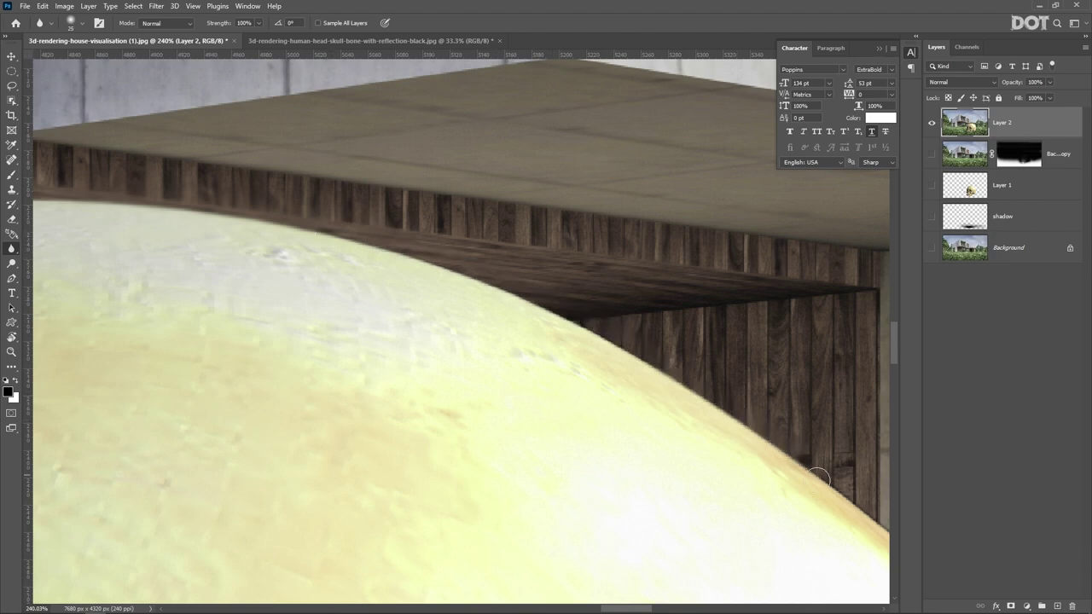
{"action": "left_click_drag", "start_coordinate": [817, 478], "coordinate": [278, 196]}
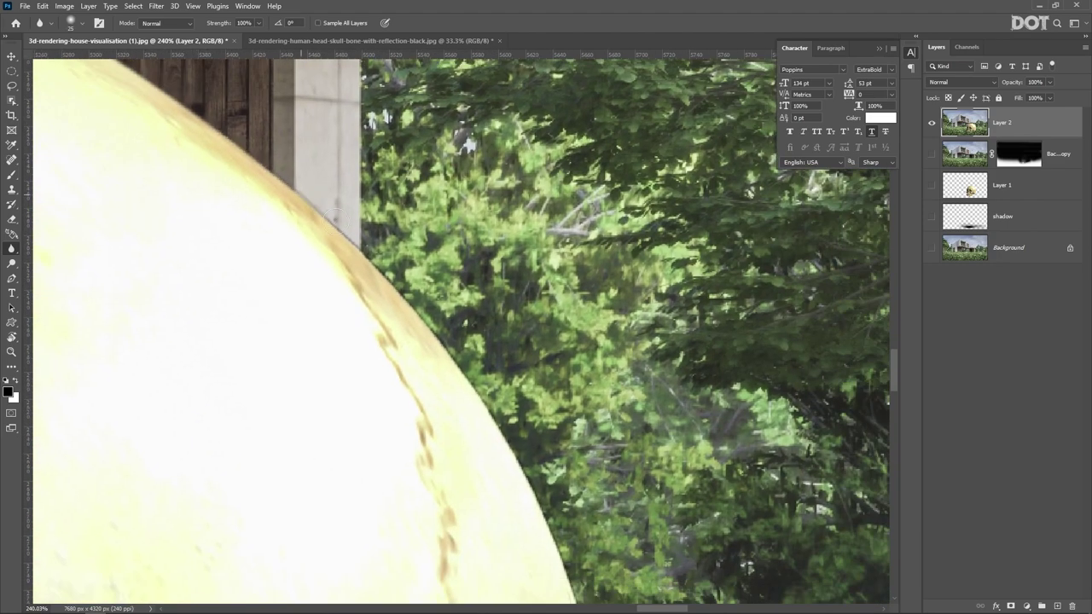
{"action": "left_click_drag", "start_coordinate": [365, 249], "coordinate": [530, 490]}
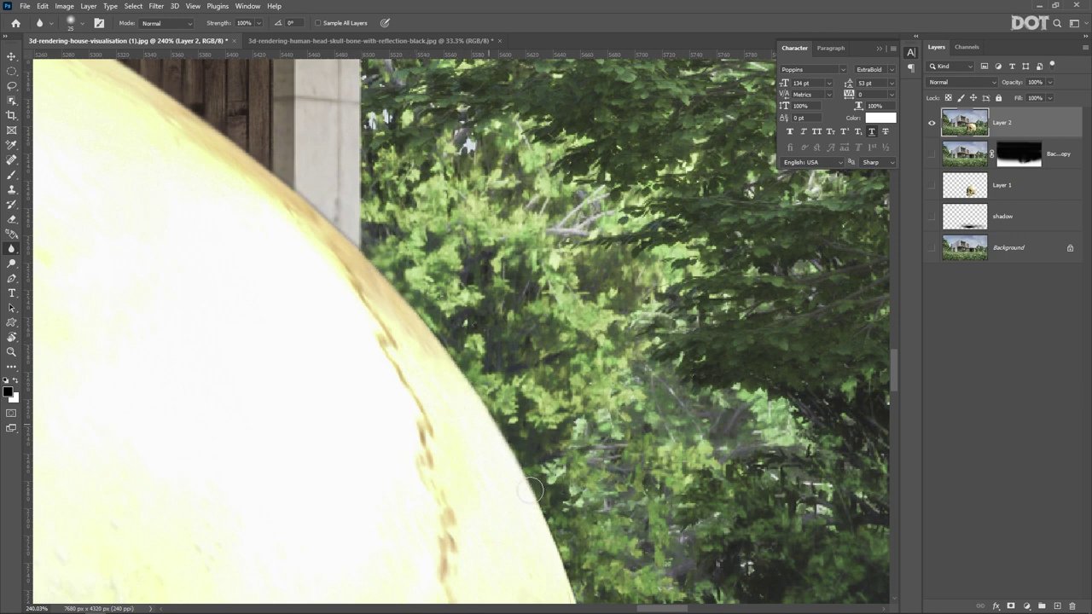
Step: Change the Blur Tool strength value to 15
{"action": "left_click", "coordinate": [244, 23]}
{"action": "type", "text": "15"}
{"action": "left_click", "coordinate": [244, 22]}
{"action": "scroll", "coordinate": [569, 570], "scroll_direction": "down", "scroll_amount": 5}
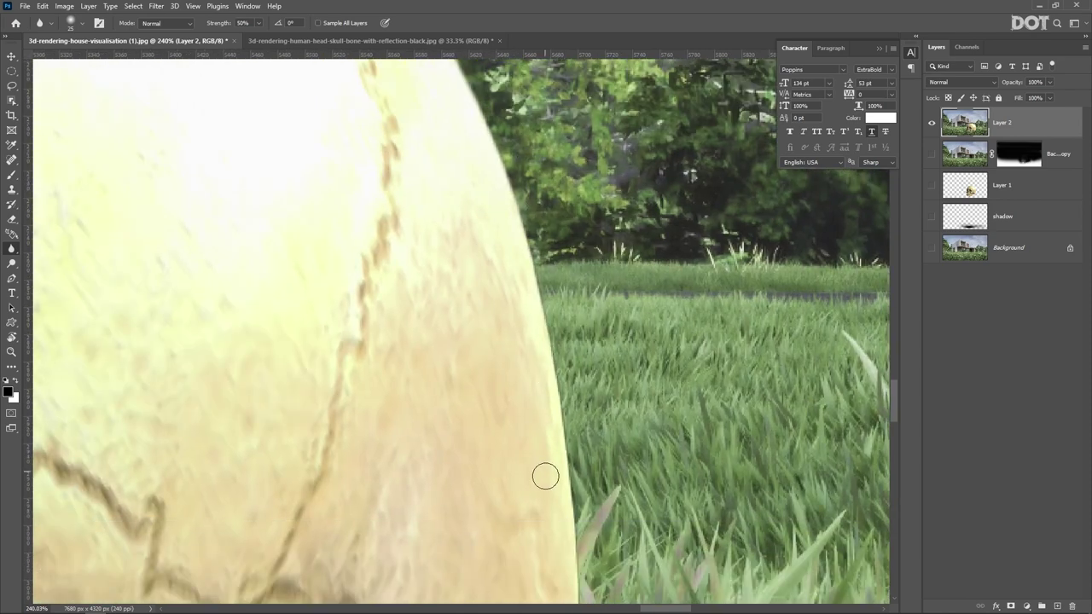
{"action": "scroll", "coordinate": [571, 460], "scroll_direction": "down", "scroll_amount": 5}
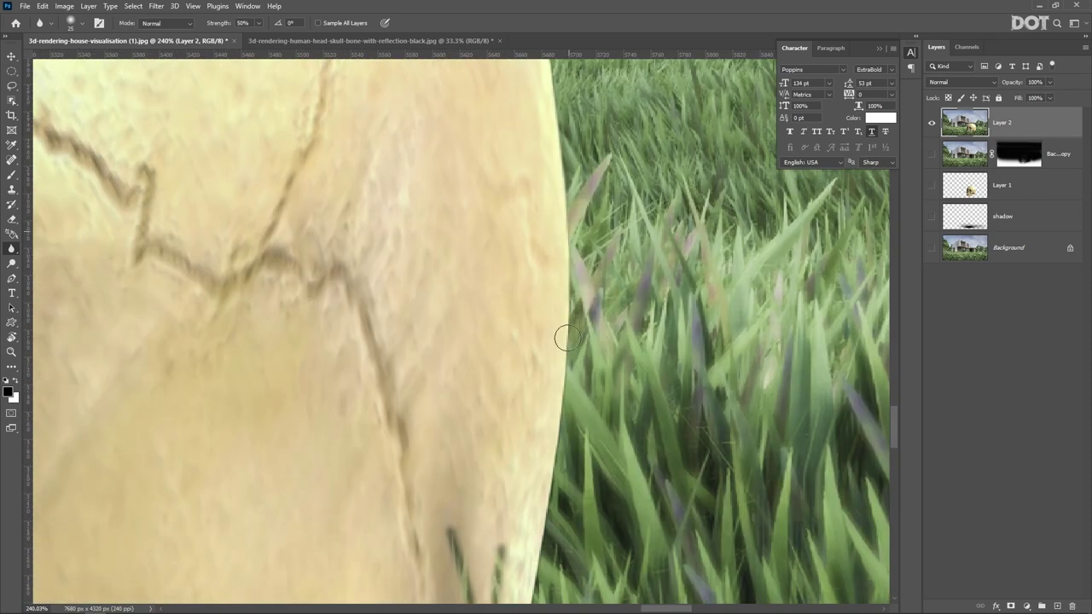
Step: Pan and zoom to inspect the skull's bottom edge against the grass
{"action": "left_click_drag", "start_coordinate": [536, 505], "coordinate": [580, 244]}
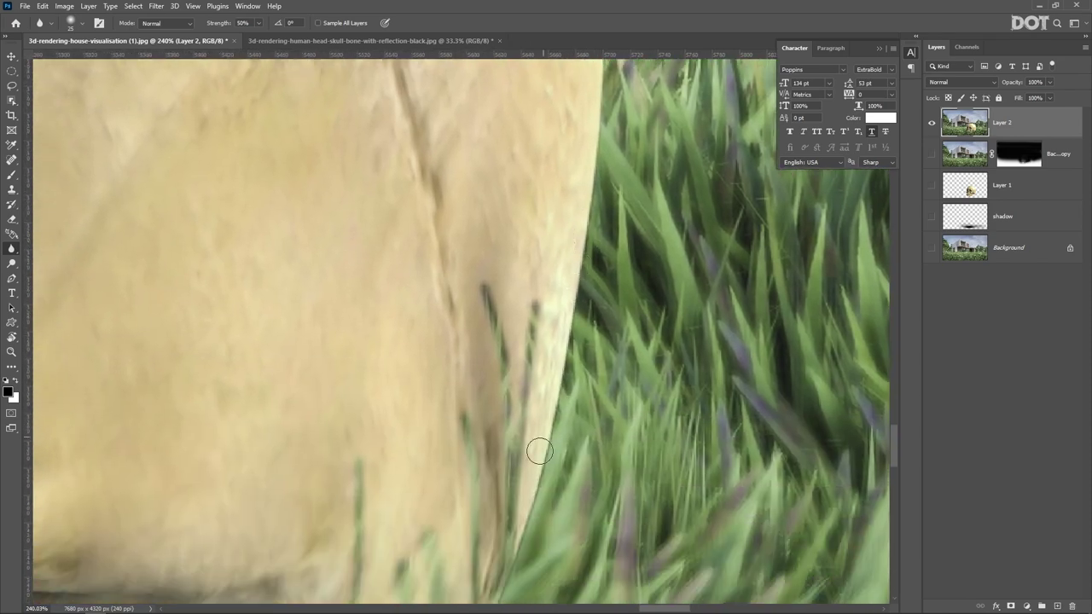
{"action": "left_click_drag", "start_coordinate": [530, 435], "coordinate": [605, 122]}
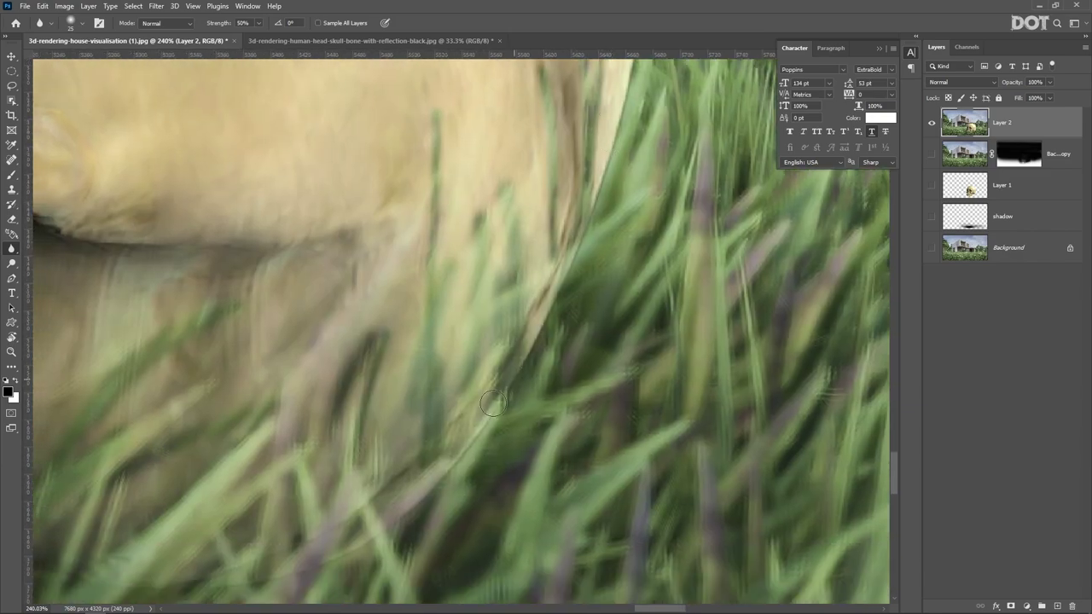
{"action": "scroll", "coordinate": [422, 495], "scroll_direction": "down", "scroll_amount": 2}
{"action": "scroll", "coordinate": [454, 410], "scroll_direction": "down", "scroll_amount": 2}
{"action": "scroll", "coordinate": [455, 410], "scroll_direction": "down", "scroll_amount": 1}
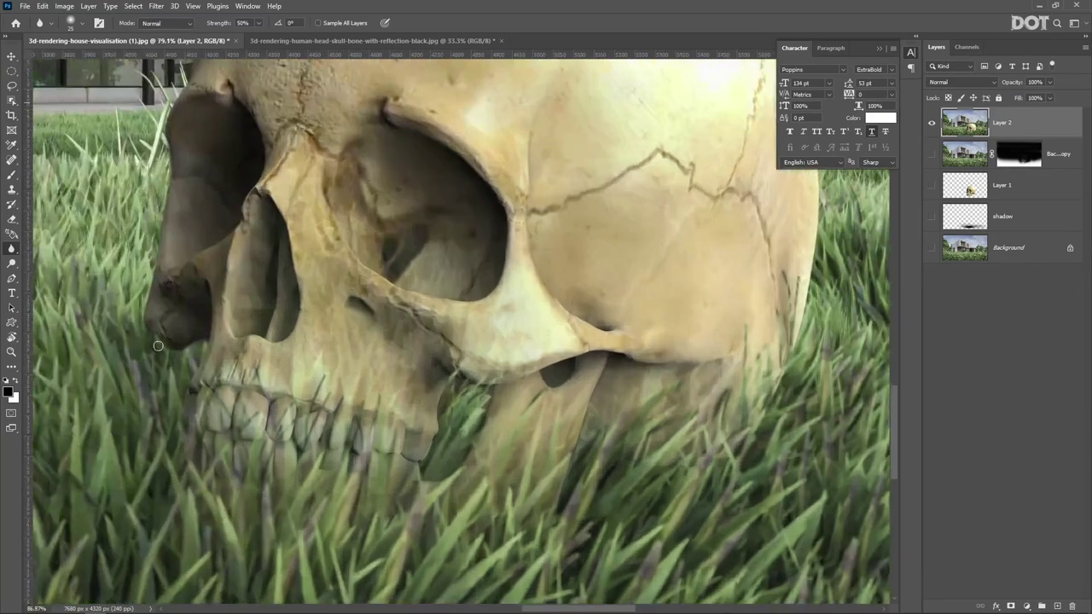
{"action": "scroll", "coordinate": [454, 410], "scroll_direction": "down", "scroll_amount": 1}
{"action": "scroll", "coordinate": [213, 298], "scroll_direction": "up", "scroll_amount": 3}
{"action": "scroll", "coordinate": [214, 299], "scroll_direction": "up", "scroll_amount": 2}
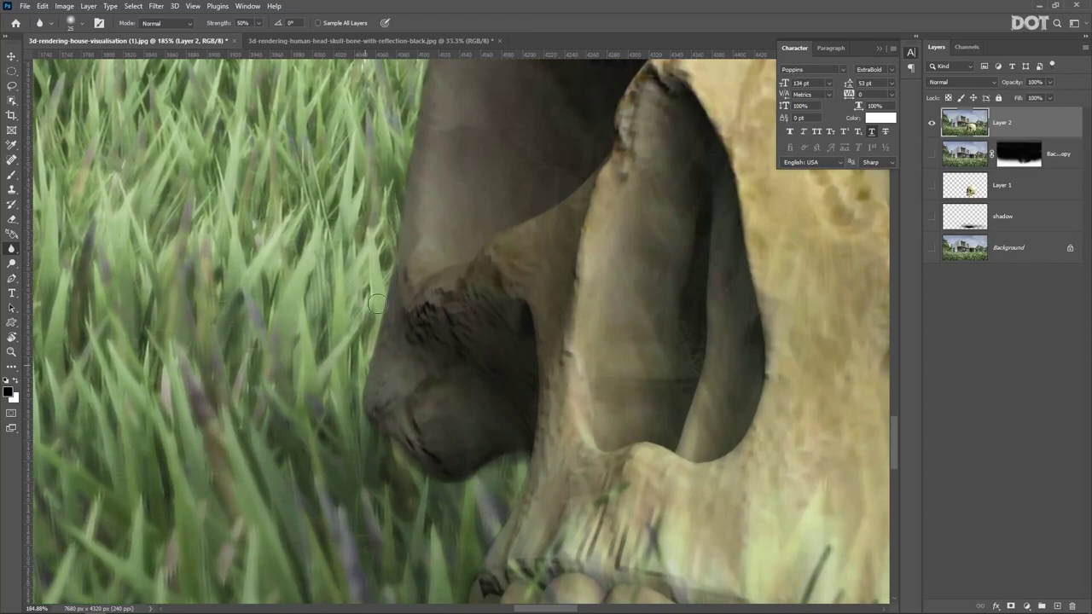
{"action": "scroll", "coordinate": [384, 255], "scroll_direction": "up", "scroll_amount": 1}
{"action": "scroll", "coordinate": [383, 361], "scroll_direction": "up", "scroll_amount": 1}
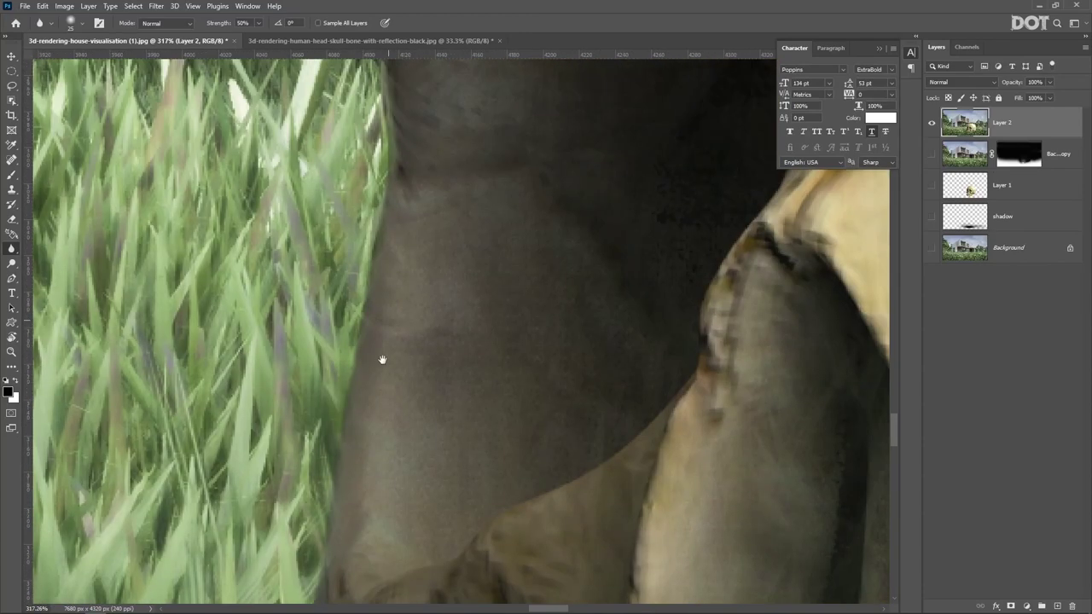
{"action": "scroll", "coordinate": [350, 426], "scroll_direction": "up", "scroll_amount": 1}
Step: Pan across the skull's upper edge beside the window frame, then zoom out
{"action": "mouse_move", "coordinate": [378, 153]}
{"action": "left_mouse_down"}
{"action": "mouse_move", "coordinate": [384, 456]}
{"action": "mouse_move", "coordinate": [357, 492]}
{"action": "left_mouse_up"}
{"action": "left_click_drag", "start_coordinate": [420, 230], "coordinate": [328, 391]}
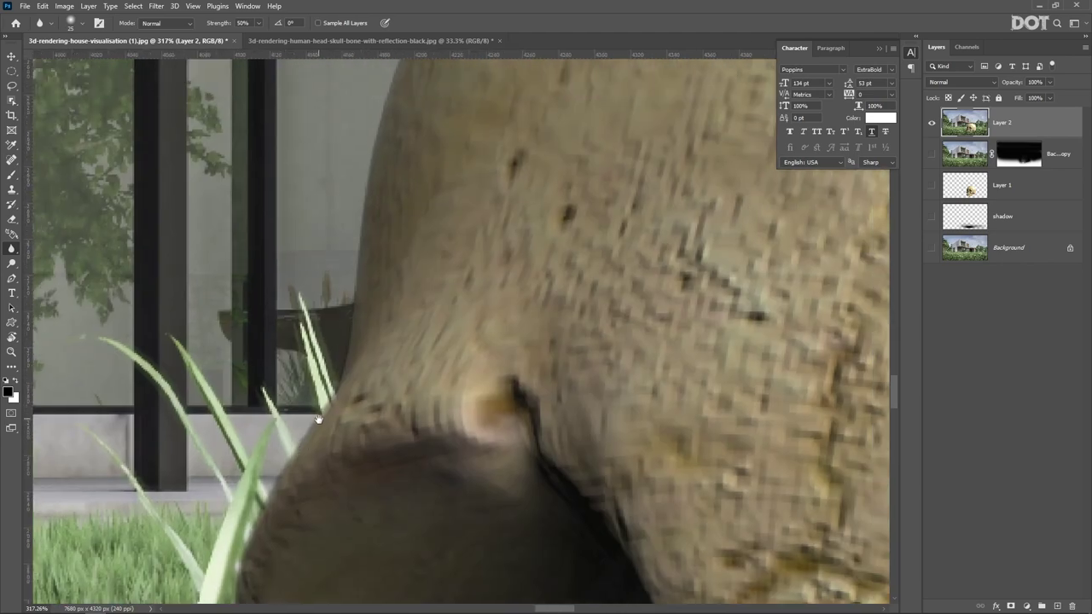
{"action": "left_click_drag", "start_coordinate": [381, 151], "coordinate": [299, 395]}
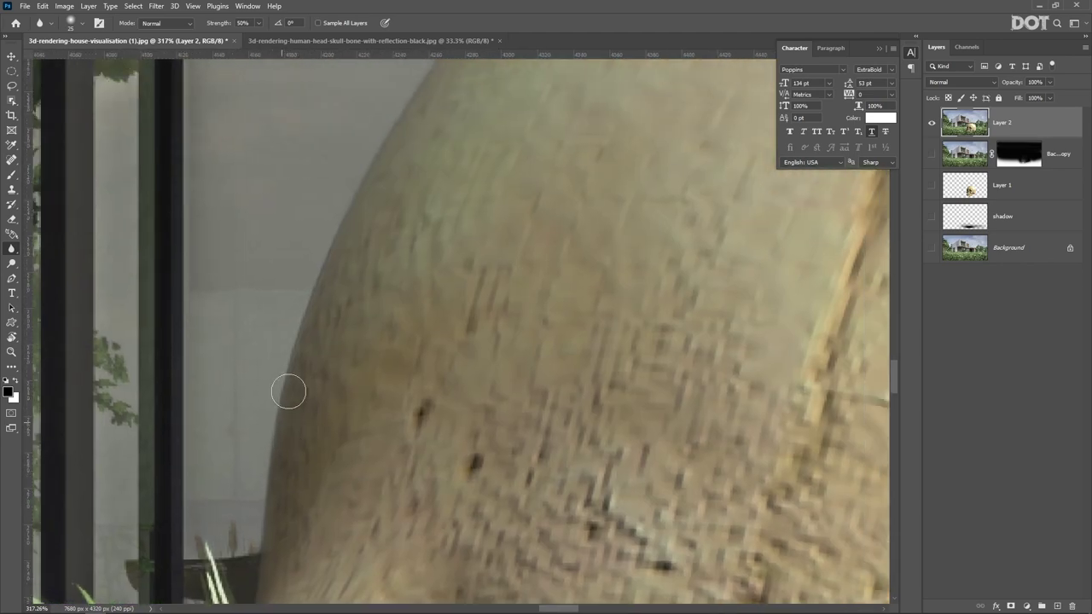
{"action": "left_click_drag", "start_coordinate": [391, 213], "coordinate": [282, 446]}
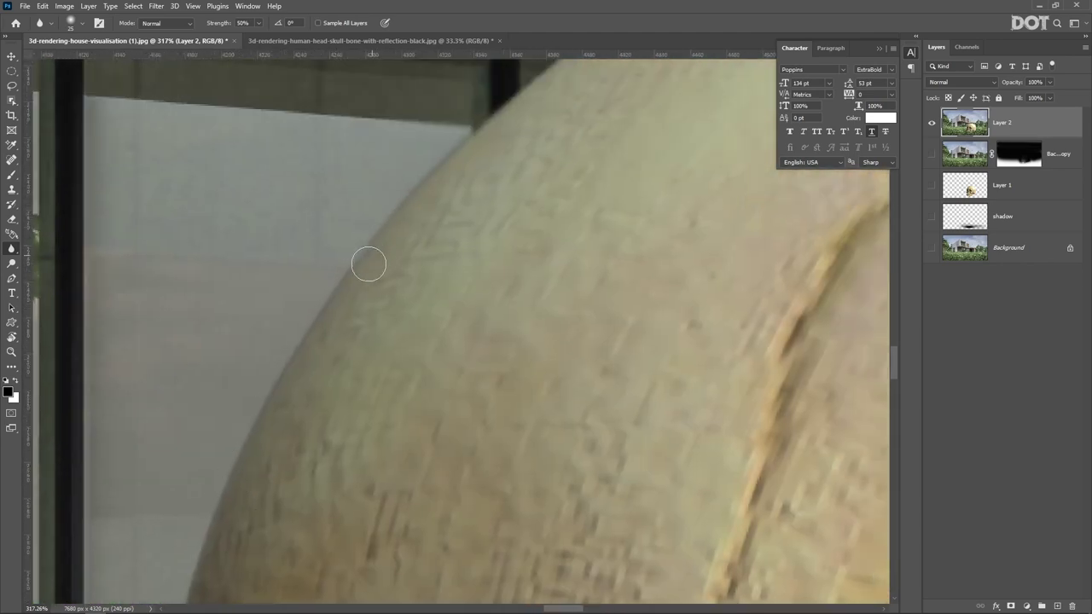
{"action": "scroll", "coordinate": [386, 195], "scroll_direction": "down", "scroll_amount": 2}
{"action": "scroll", "coordinate": [401, 192], "scroll_direction": "down", "scroll_amount": 2}
{"action": "scroll", "coordinate": [427, 187], "scroll_direction": "down", "scroll_amount": 1}
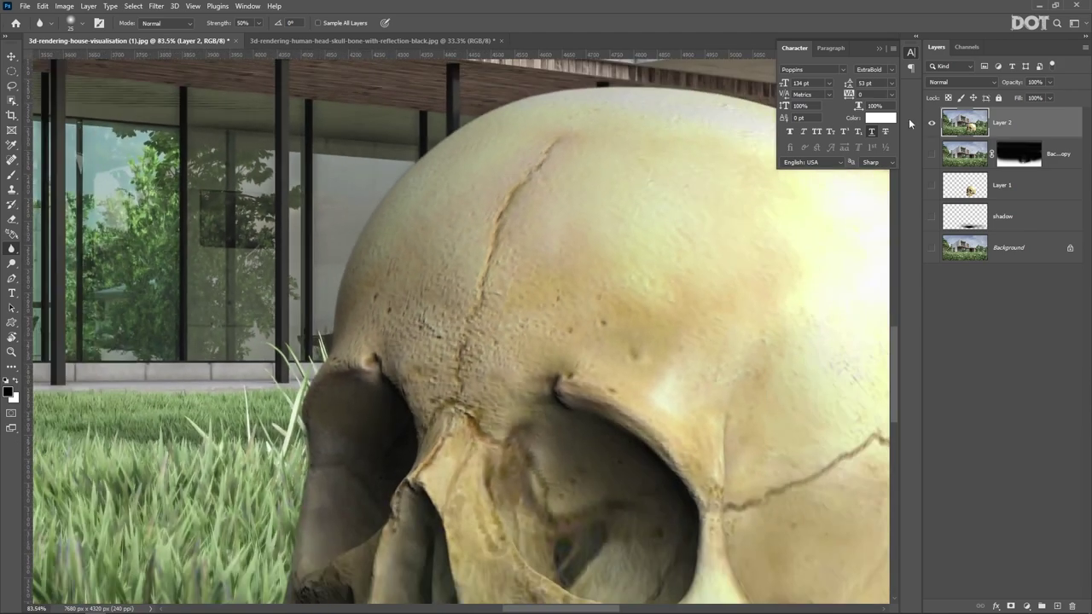
{"action": "scroll", "coordinate": [458, 180], "scroll_direction": "down", "scroll_amount": 1}
{"action": "scroll", "coordinate": [478, 213], "scroll_direction": "down", "scroll_amount": 3}
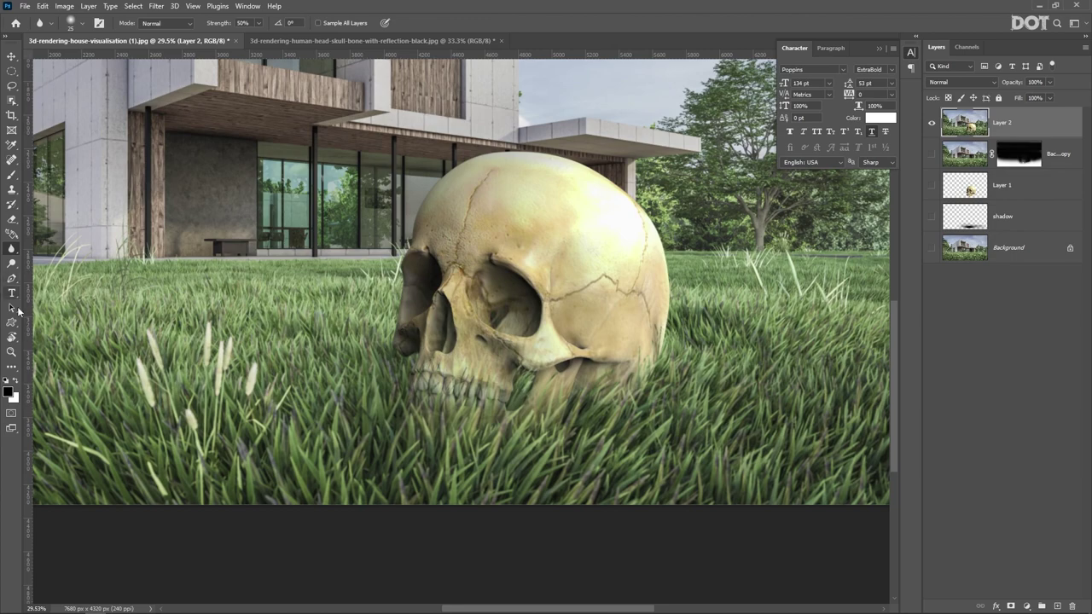
Step: Sharpen the skull's upper cranium edge against the house wall with the Sharpen Tool
{"action": "right_click", "coordinate": [11, 248]}
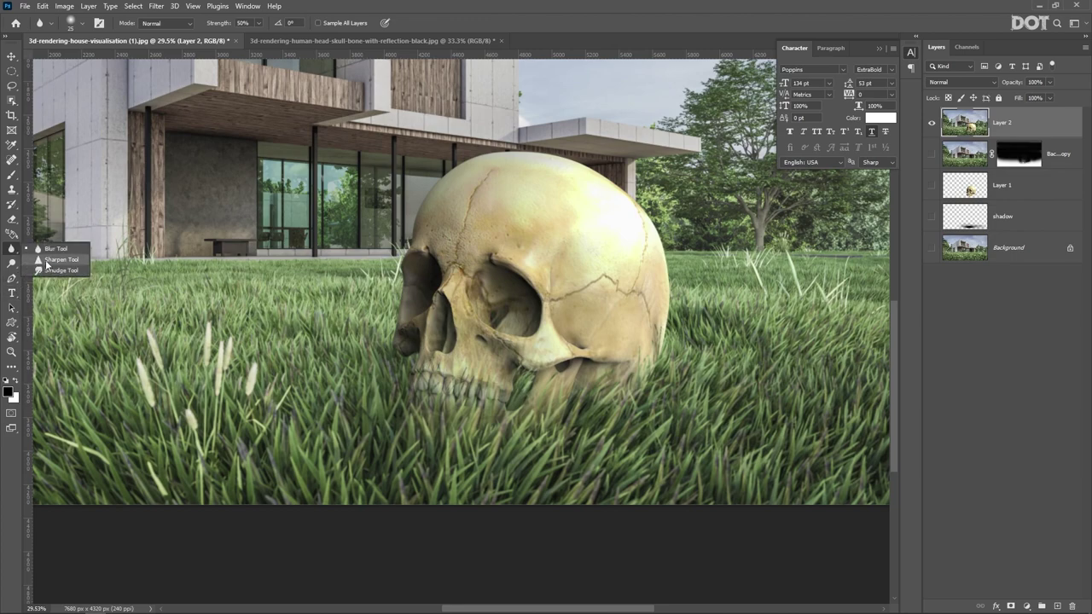
{"action": "left_click", "coordinate": [46, 265]}
{"action": "scroll", "coordinate": [427, 273], "scroll_direction": "up", "scroll_amount": 4}
{"action": "scroll", "coordinate": [384, 264], "scroll_direction": "up", "scroll_amount": 3}
{"action": "scroll", "coordinate": [354, 260], "scroll_direction": "up", "scroll_amount": 3}
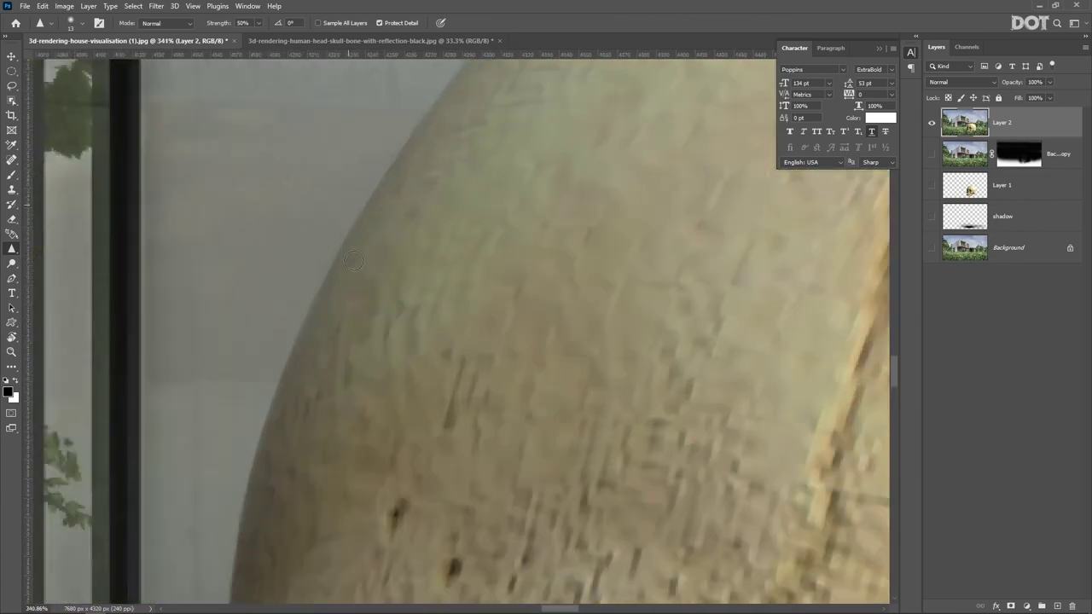
{"action": "mouse_move", "coordinate": [354, 260]}
{"action": "left_mouse_down"}
{"action": "mouse_move", "coordinate": [365, 205]}
{"action": "mouse_move", "coordinate": [317, 310]}
{"action": "mouse_move", "coordinate": [429, 97]}
{"action": "mouse_move", "coordinate": [290, 332]}
{"action": "mouse_move", "coordinate": [307, 325]}
{"action": "left_mouse_up"}
Step: Select the Smudge Tool from the blur/sharpen flyout
{"action": "right_click", "coordinate": [12, 249]}
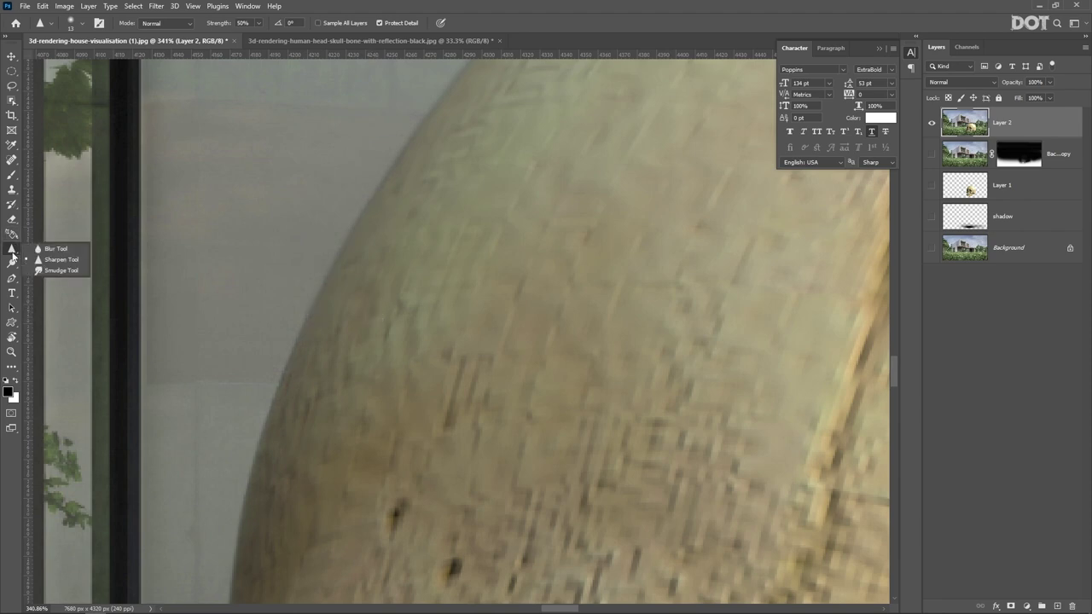
{"action": "left_click", "coordinate": [52, 271]}
{"action": "scroll", "coordinate": [333, 195], "scroll_direction": "down", "scroll_amount": 10}
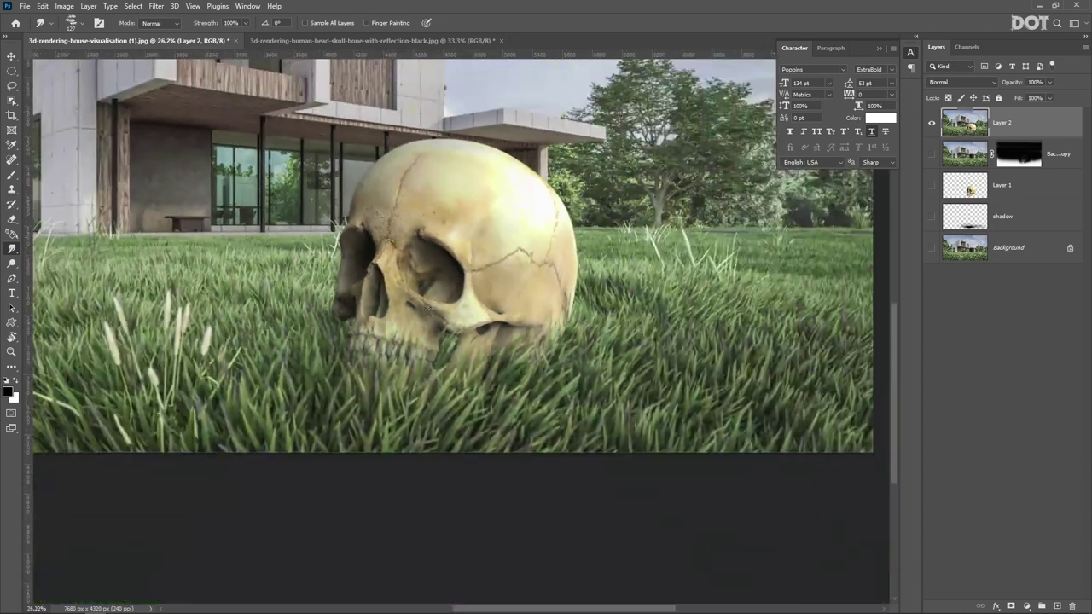
Step: Try a smudge stroke from the skull's nose down into the grass, then undo it
{"action": "scroll", "coordinate": [431, 359], "scroll_direction": "up", "scroll_amount": 3}
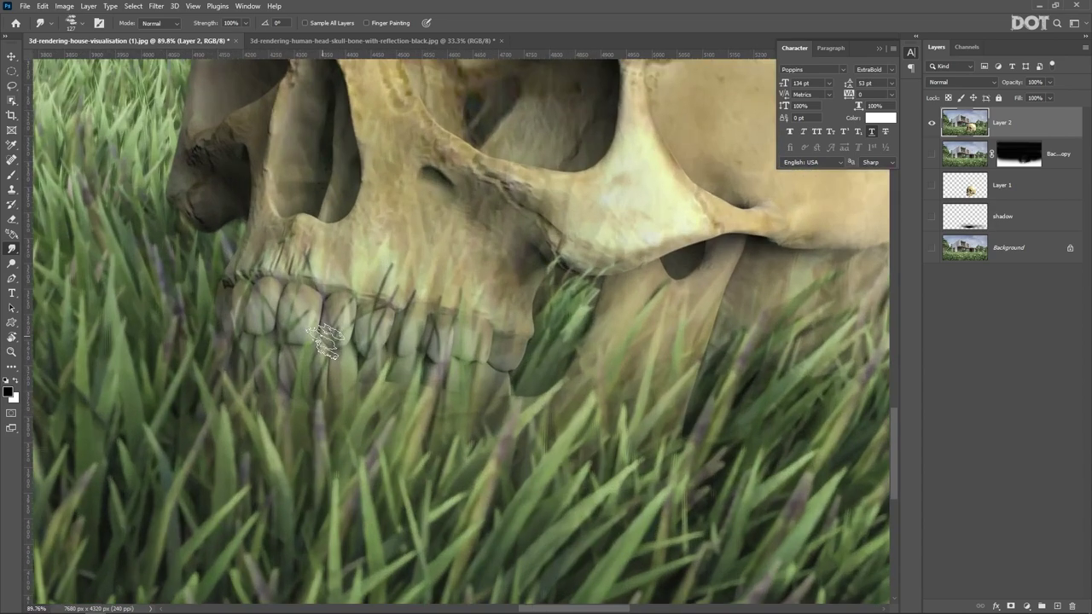
{"action": "scroll", "coordinate": [320, 334], "scroll_direction": "up", "scroll_amount": 3}
{"action": "scroll", "coordinate": [256, 256], "scroll_direction": "up", "scroll_amount": 3}
{"action": "left_click_drag", "start_coordinate": [270, 273], "coordinate": [231, 385]}
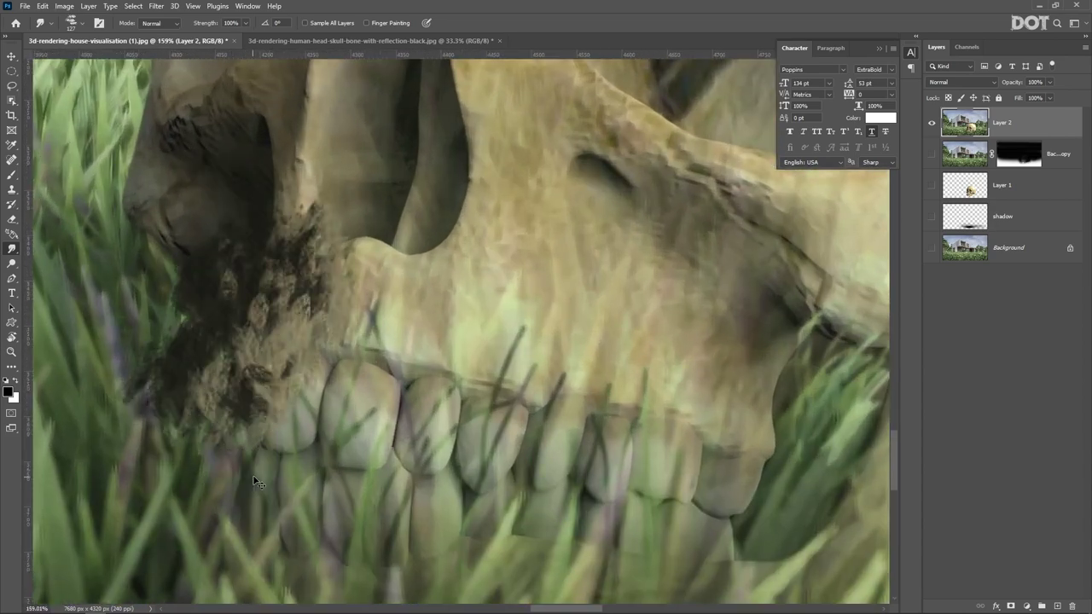
{"action": "key", "text": "ctrl+z"}
Step: Smudge the skull's lower edge near the teeth with a small soft round brush
{"action": "right_click", "coordinate": [337, 305]}
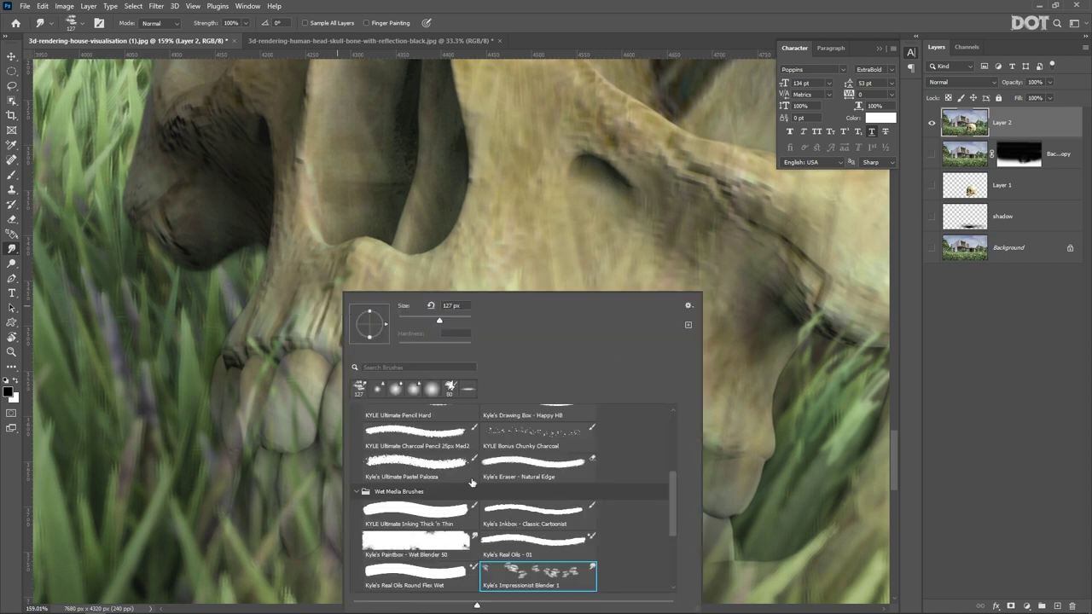
{"action": "scroll", "coordinate": [423, 453], "scroll_direction": "up", "scroll_amount": 2}
{"action": "scroll", "coordinate": [419, 469], "scroll_direction": "up", "scroll_amount": 2}
{"action": "double_click", "coordinate": [410, 431]}
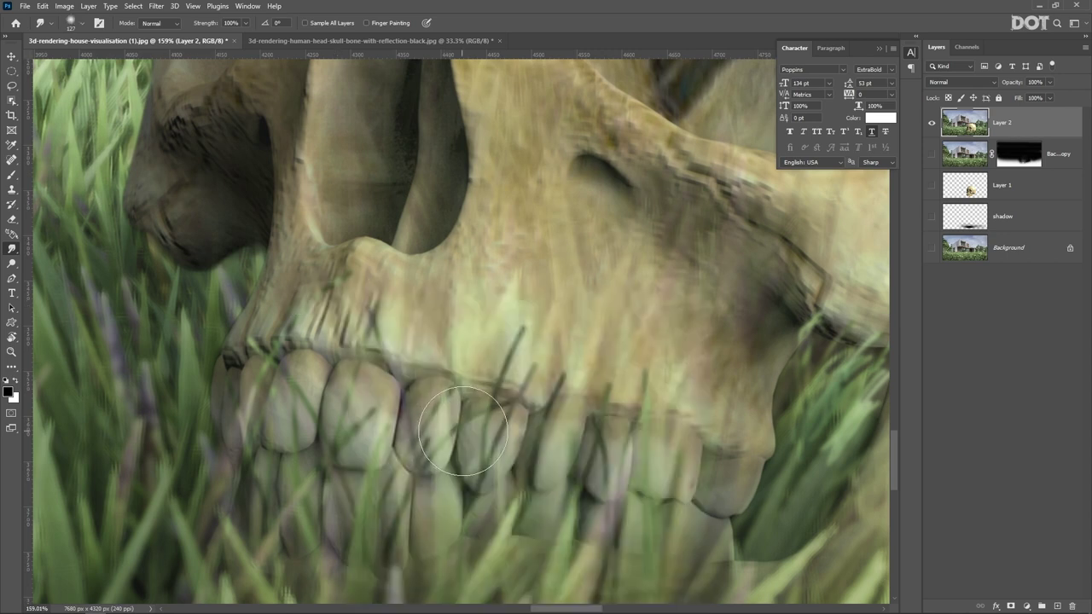
{"action": "key", "text": "bracketleft"}
{"action": "key", "text": "bracketleft"}
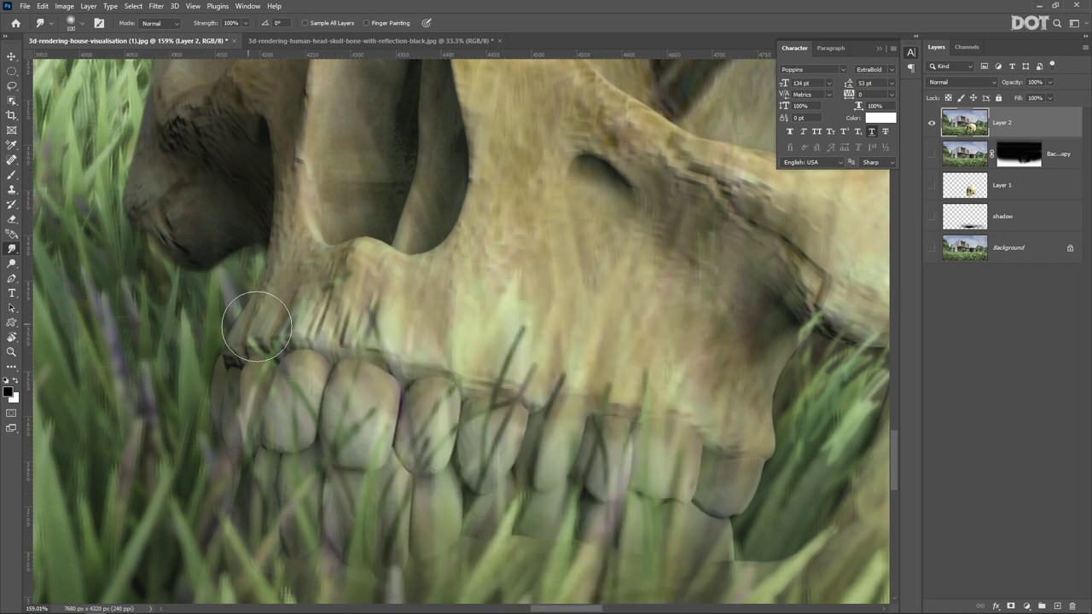
{"action": "key", "text": "bracketleft"}
{"action": "key", "text": "bracketleft"}
{"action": "key", "text": "bracketleft"}
{"action": "key", "text": "bracketleft"}
{"action": "key", "text": "bracketleft"}
{"action": "left_click_drag", "start_coordinate": [256, 282], "coordinate": [214, 362]}
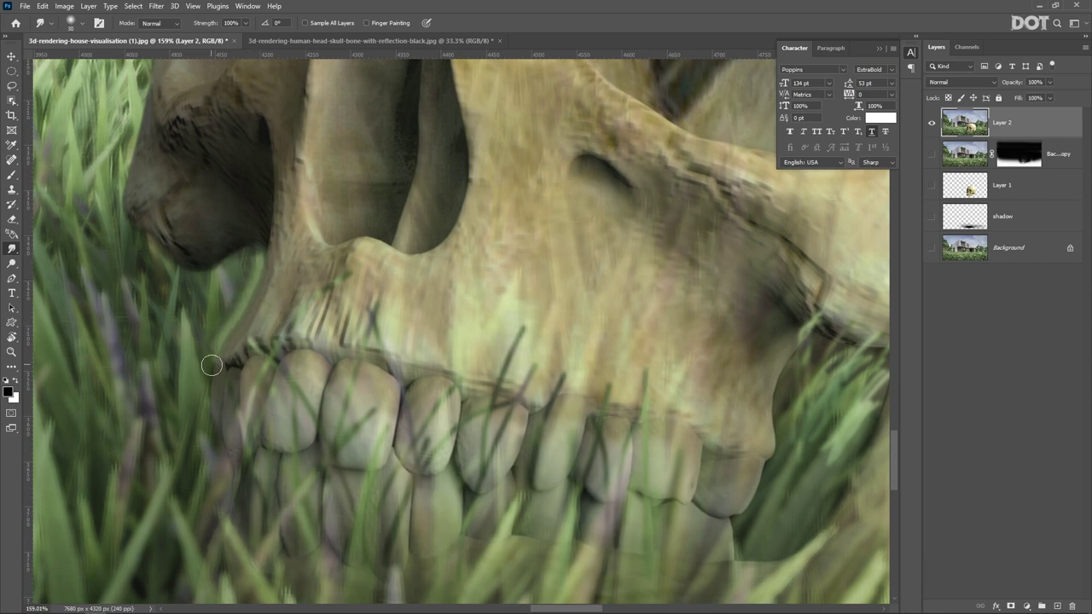
{"action": "left_click_drag", "start_coordinate": [256, 280], "coordinate": [221, 445]}
Step: Smudge along the crack on the skull's forehead
{"action": "scroll", "coordinate": [383, 309], "scroll_direction": "down", "scroll_amount": 3}
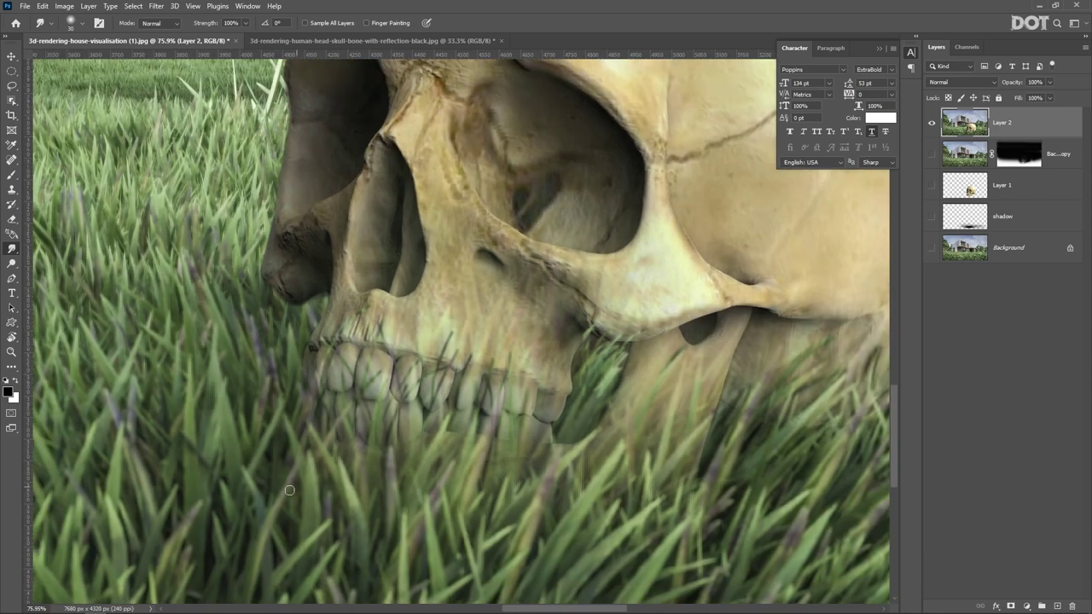
{"action": "scroll", "coordinate": [383, 309], "scroll_direction": "down", "scroll_amount": 2}
{"action": "scroll", "coordinate": [383, 309], "scroll_direction": "up", "scroll_amount": 5}
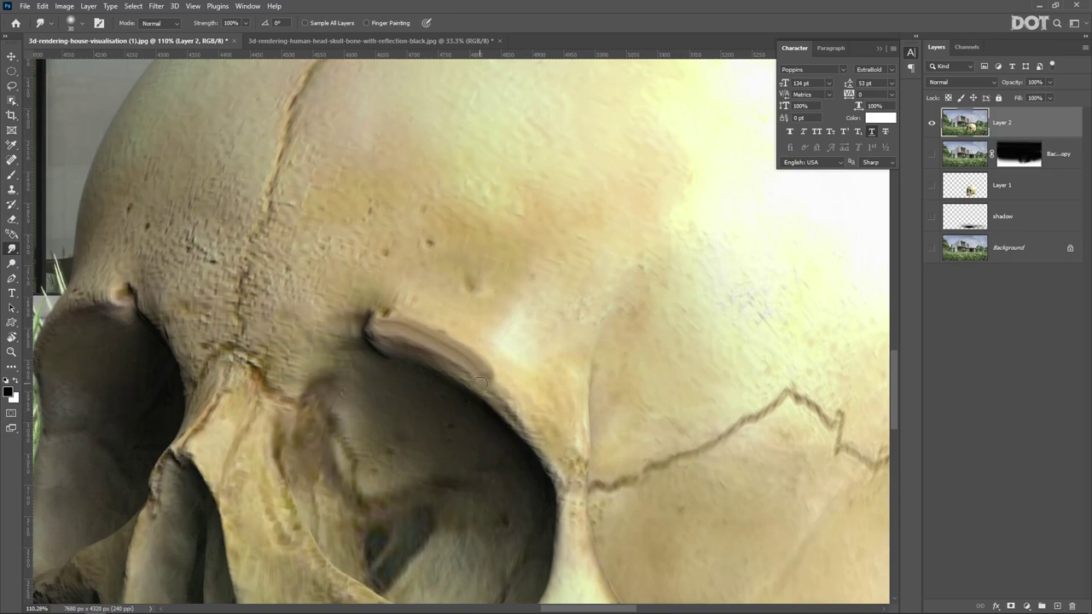
{"action": "mouse_move", "coordinate": [270, 248]}
{"action": "left_mouse_down"}
{"action": "mouse_move", "coordinate": [261, 319]}
{"action": "mouse_move", "coordinate": [286, 345]}
{"action": "mouse_move", "coordinate": [273, 384]}
{"action": "mouse_move", "coordinate": [396, 358]}
{"action": "left_mouse_up"}
{"action": "scroll", "coordinate": [435, 221], "scroll_direction": "down", "scroll_amount": 2}
{"action": "scroll", "coordinate": [436, 221], "scroll_direction": "down", "scroll_amount": 3}
{"action": "scroll", "coordinate": [362, 403], "scroll_direction": "up", "scroll_amount": 3}
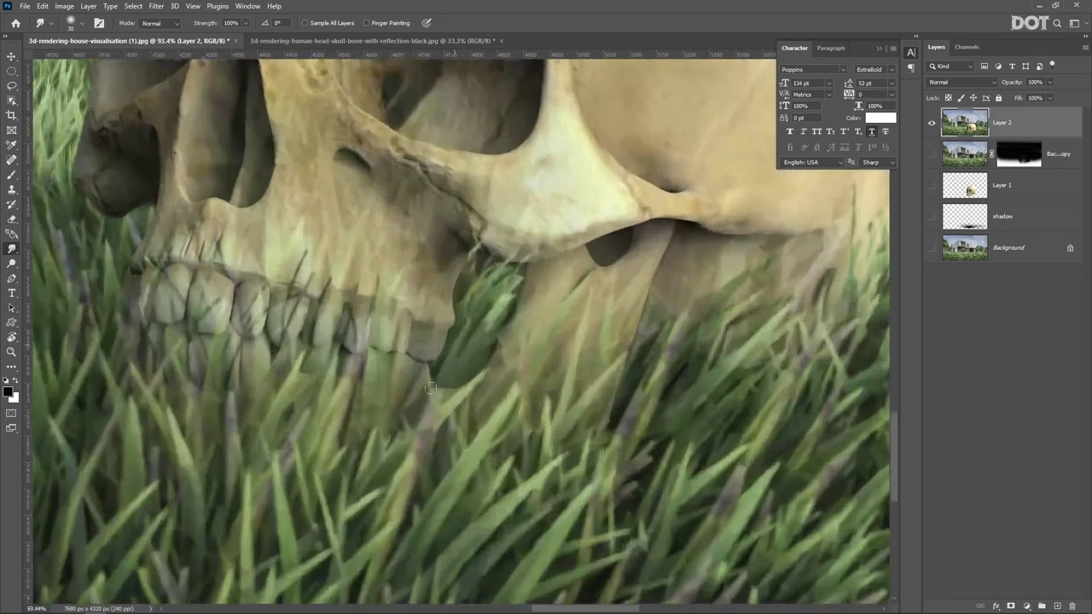
{"action": "scroll", "coordinate": [362, 403], "scroll_direction": "up", "scroll_amount": 1}
Step: With a finer brush, smudge grass blades up across and between the lower teeth
{"action": "key", "text": "bracketleft"}
{"action": "key", "text": "bracketleft"}
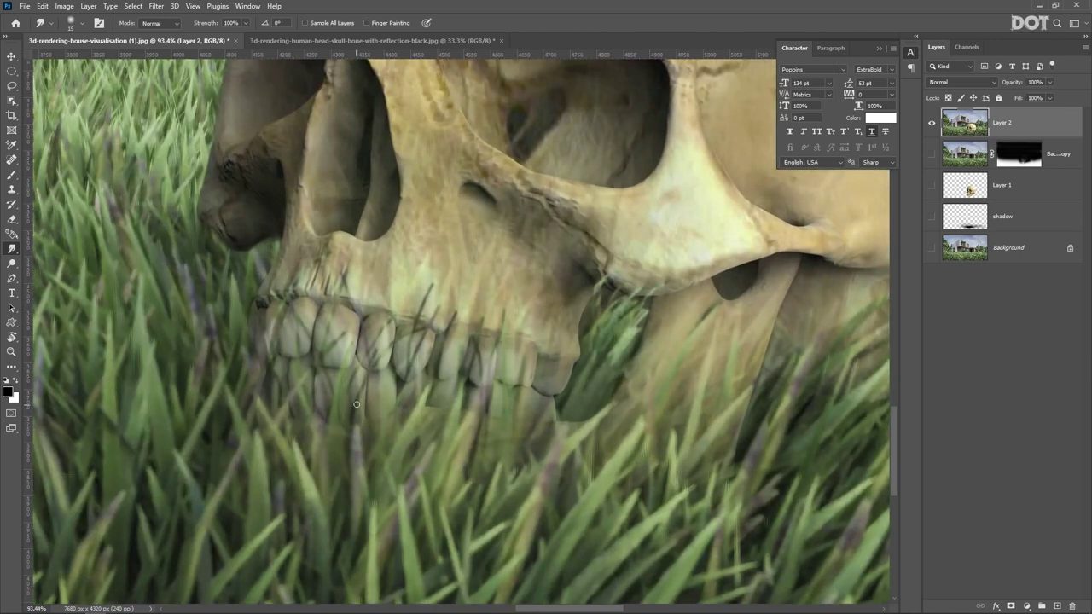
{"action": "key", "text": "bracketleft"}
{"action": "key", "text": "bracketleft"}
{"action": "left_click_drag", "start_coordinate": [350, 379], "coordinate": [372, 316]}
{"action": "left_click_drag", "start_coordinate": [333, 424], "coordinate": [350, 315]}
{"action": "left_click_drag", "start_coordinate": [358, 418], "coordinate": [413, 337]}
{"action": "left_click_drag", "start_coordinate": [406, 459], "coordinate": [431, 381]}
{"action": "left_click_drag", "start_coordinate": [457, 458], "coordinate": [500, 307]}
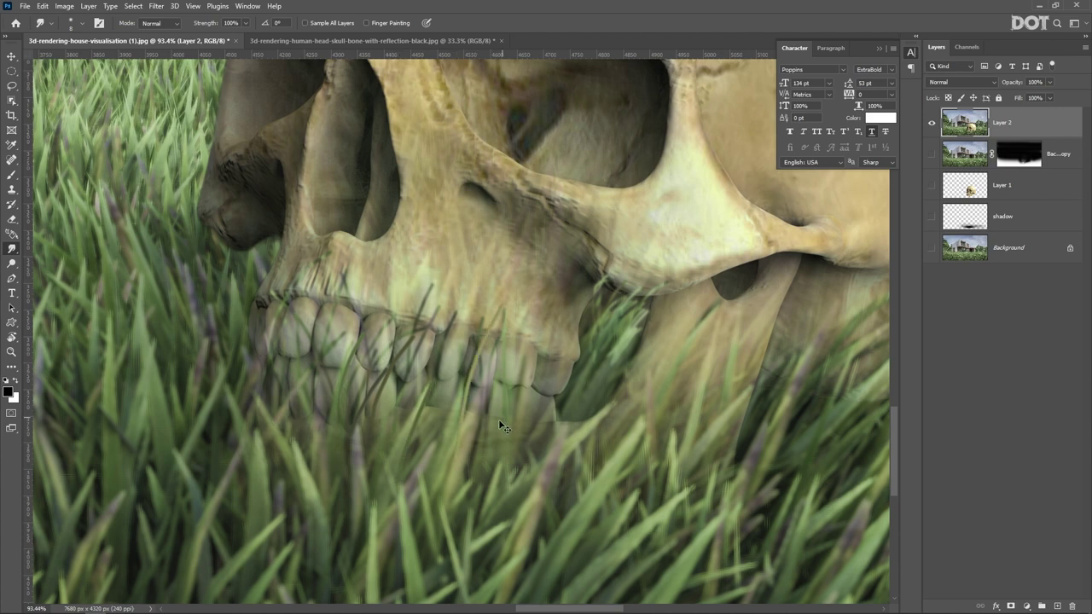
{"action": "left_click_drag", "start_coordinate": [416, 459], "coordinate": [375, 341]}
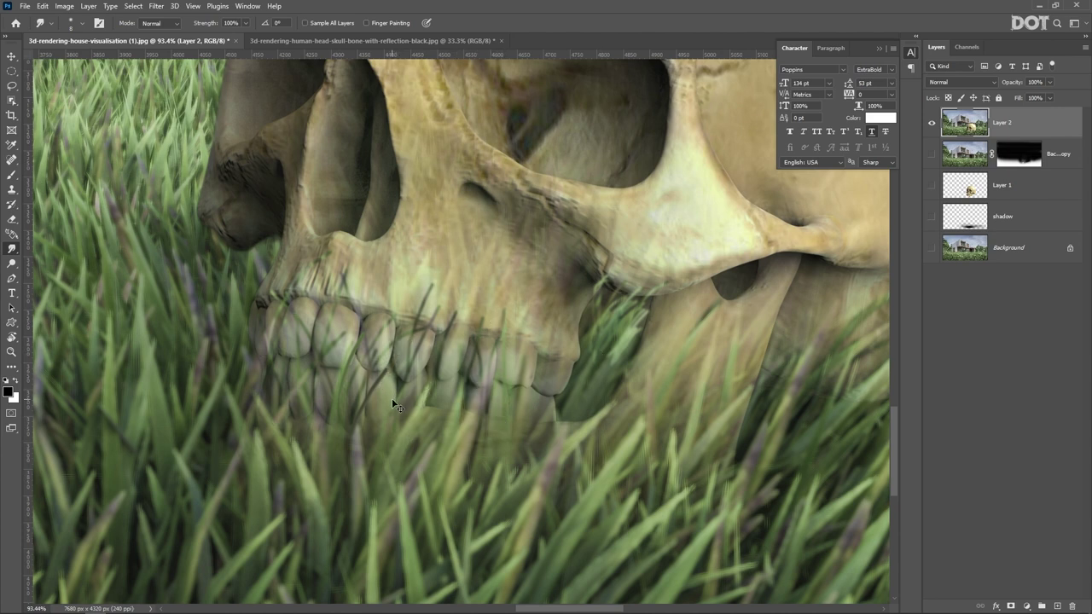
Step: Add small grass streaks over the lower-left teeth and a faint one across the lower teeth
{"action": "left_click_drag", "start_coordinate": [261, 407], "coordinate": [264, 385]}
{"action": "left_click_drag", "start_coordinate": [273, 405], "coordinate": [287, 360]}
{"action": "left_click_drag", "start_coordinate": [529, 402], "coordinate": [532, 299]}
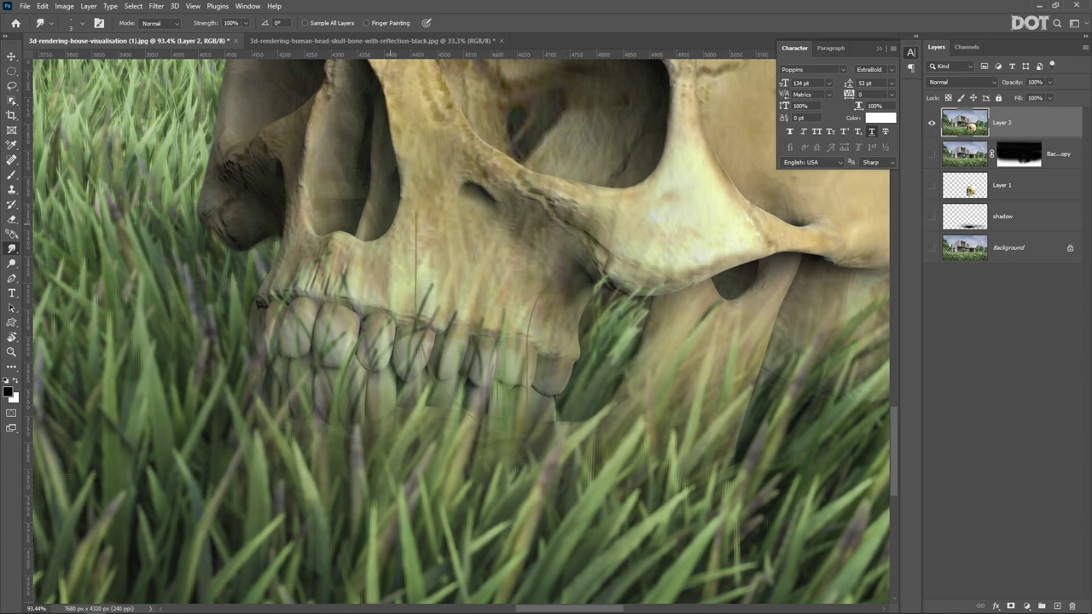
{"action": "scroll", "coordinate": [511, 427], "scroll_direction": "down", "scroll_amount": 5}
{"action": "scroll", "coordinate": [434, 442], "scroll_direction": "up", "scroll_amount": 3}
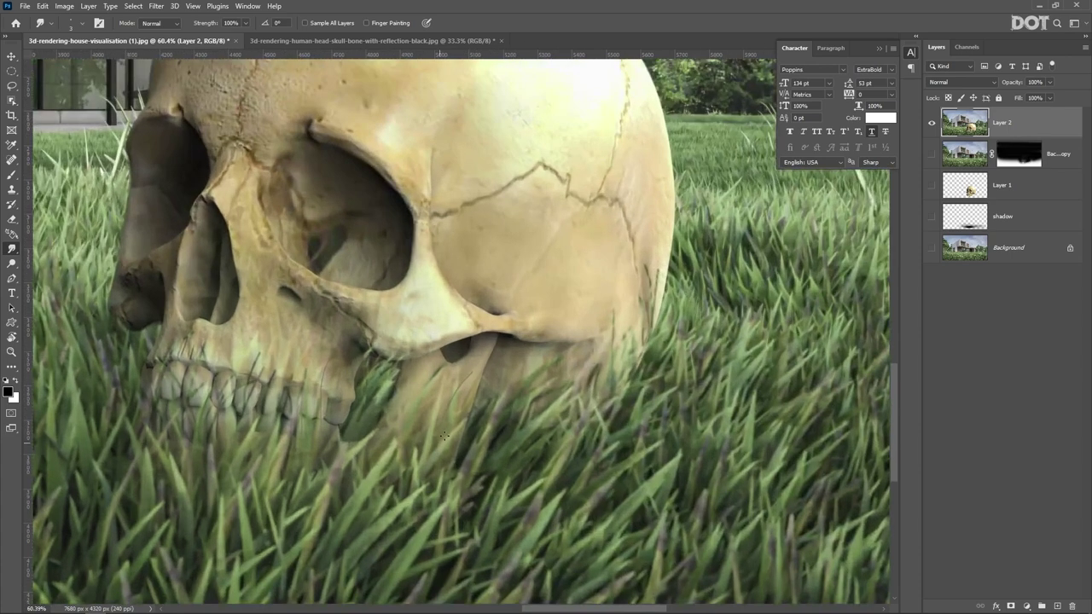
Step: Try thin smudge blades up the jaw, on the right and near the eye socket, undoing each
{"action": "left_click_drag", "start_coordinate": [539, 425], "coordinate": [528, 308]}
{"action": "key", "text": "ctrl+z"}
{"action": "left_click_drag", "start_coordinate": [623, 397], "coordinate": [624, 355]}
{"action": "key", "text": "ctrl+z"}
{"action": "left_click_drag", "start_coordinate": [450, 280], "coordinate": [458, 249]}
{"action": "key", "text": "ctrl+z"}
{"action": "key", "text": "ctrl+z"}
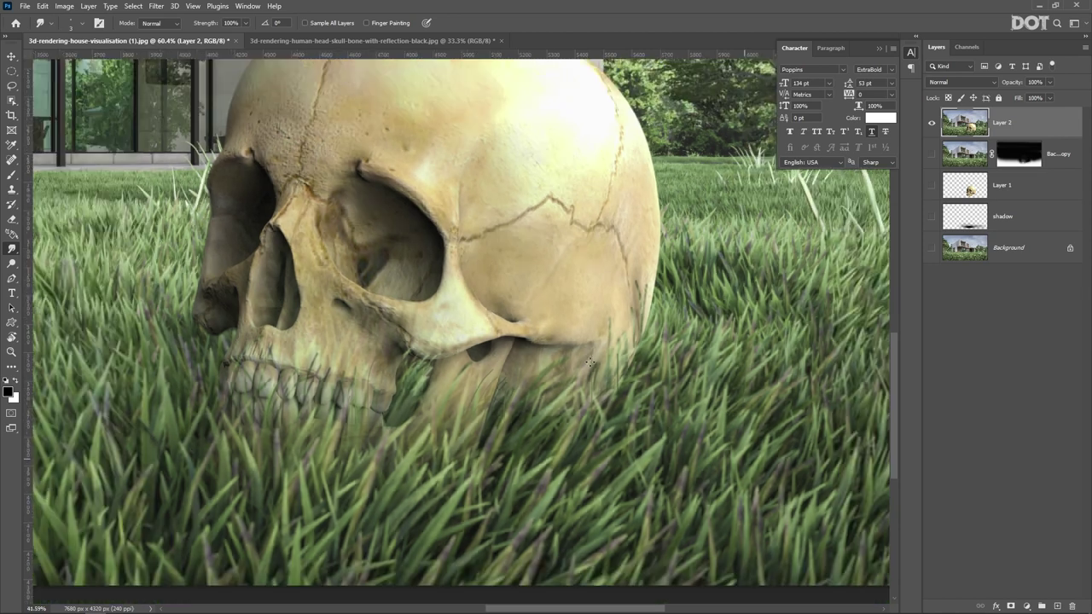
{"action": "scroll", "coordinate": [522, 278], "scroll_direction": "down", "scroll_amount": 3}
{"action": "scroll", "coordinate": [470, 302], "scroll_direction": "down", "scroll_amount": 2}
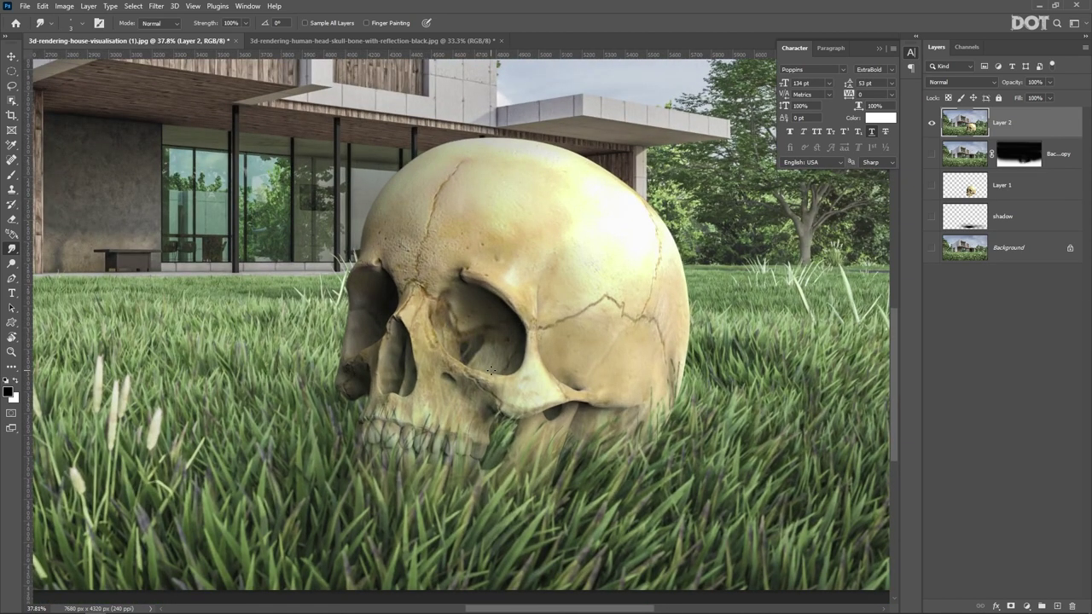
Step: Zoom out to fit the whole composite and switch to the Move Tool
{"action": "scroll", "coordinate": [434, 81], "scroll_direction": "down", "scroll_amount": 2}
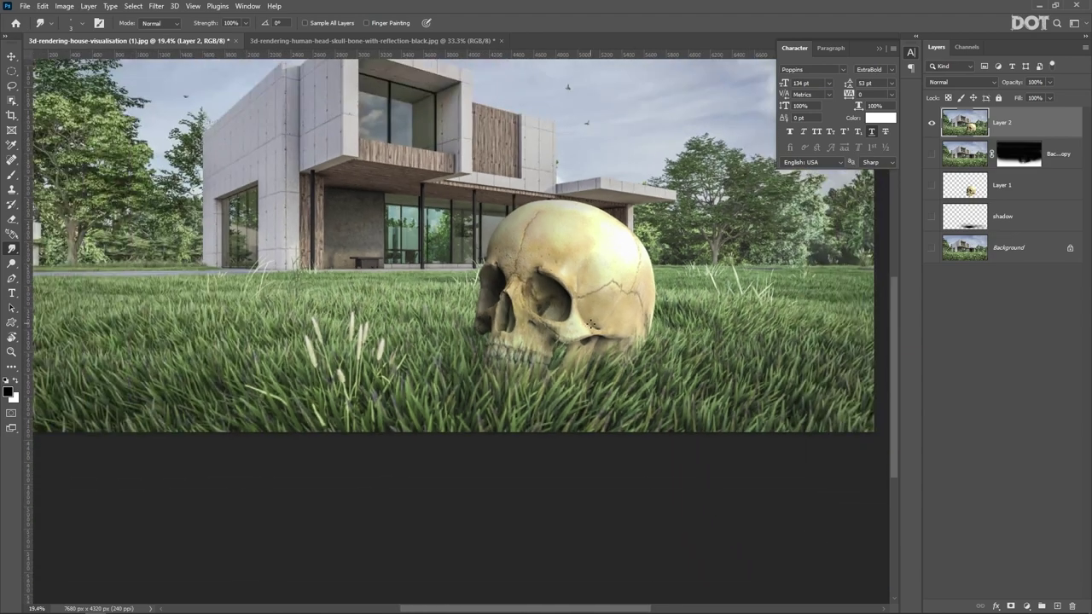
{"action": "scroll", "coordinate": [434, 81], "scroll_direction": "down", "scroll_amount": 2}
{"action": "scroll", "coordinate": [725, 115], "scroll_direction": "down", "scroll_amount": 1}
{"action": "scroll", "coordinate": [497, 115], "scroll_direction": "up", "scroll_amount": 3}
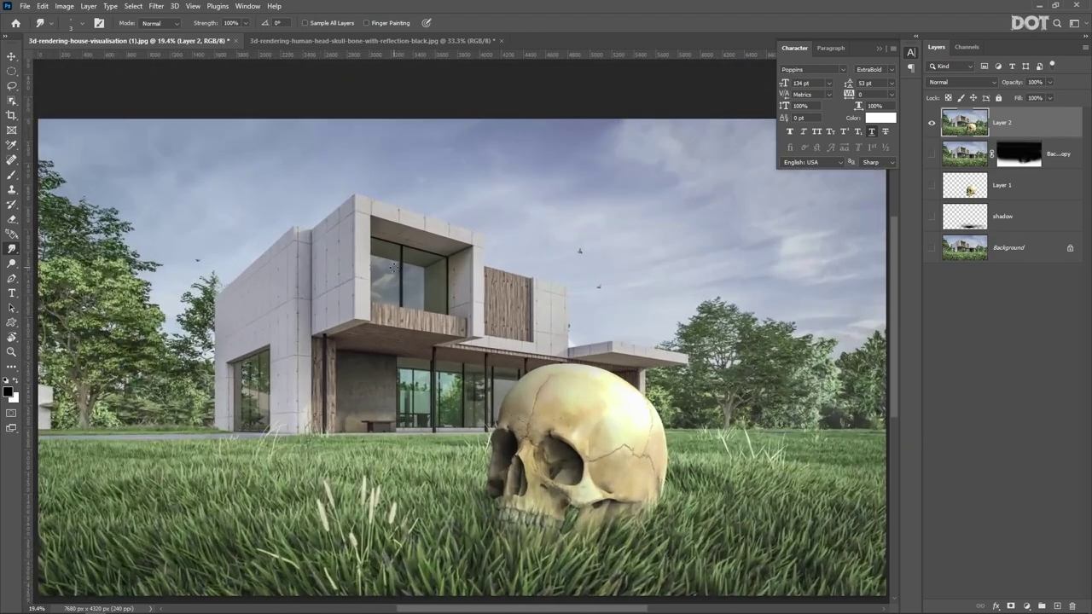
{"action": "scroll", "coordinate": [725, 249], "scroll_direction": "down", "scroll_amount": 1}
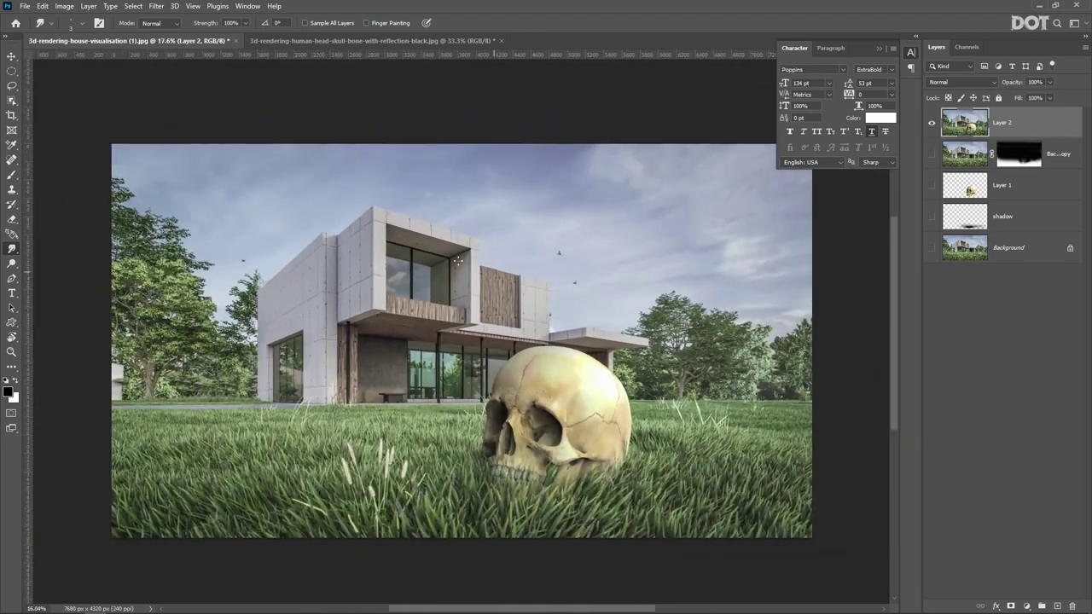
{"action": "left_click", "coordinate": [12, 56]}
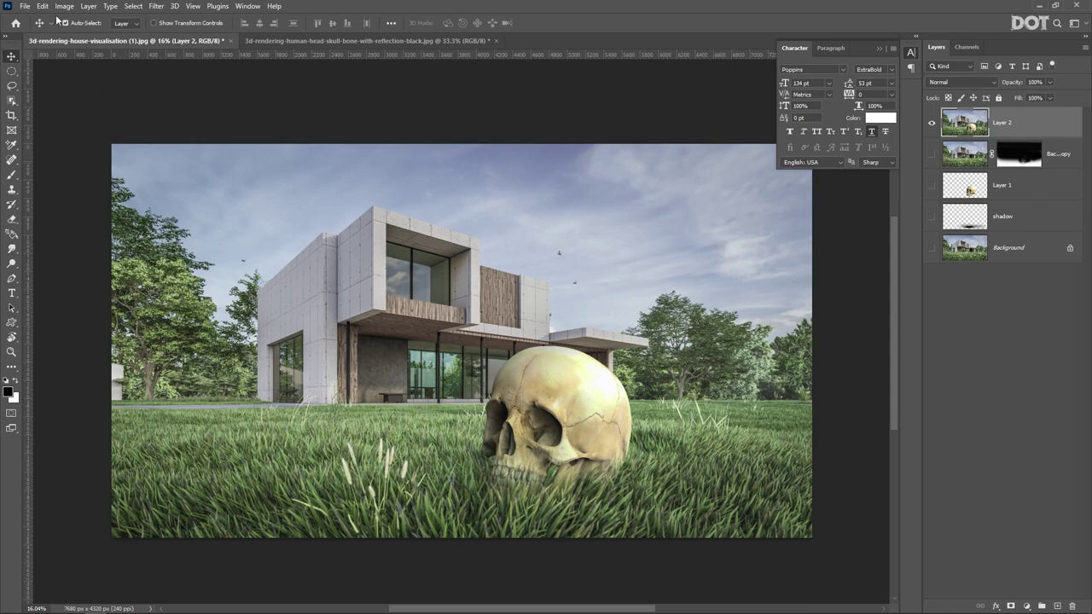
Step: Browse Image > Adjustments without applying any, then bring up the adjustment layer types list
{"action": "left_click", "coordinate": [62, 7]}
{"action": "mouse_move", "coordinate": [82, 35]}
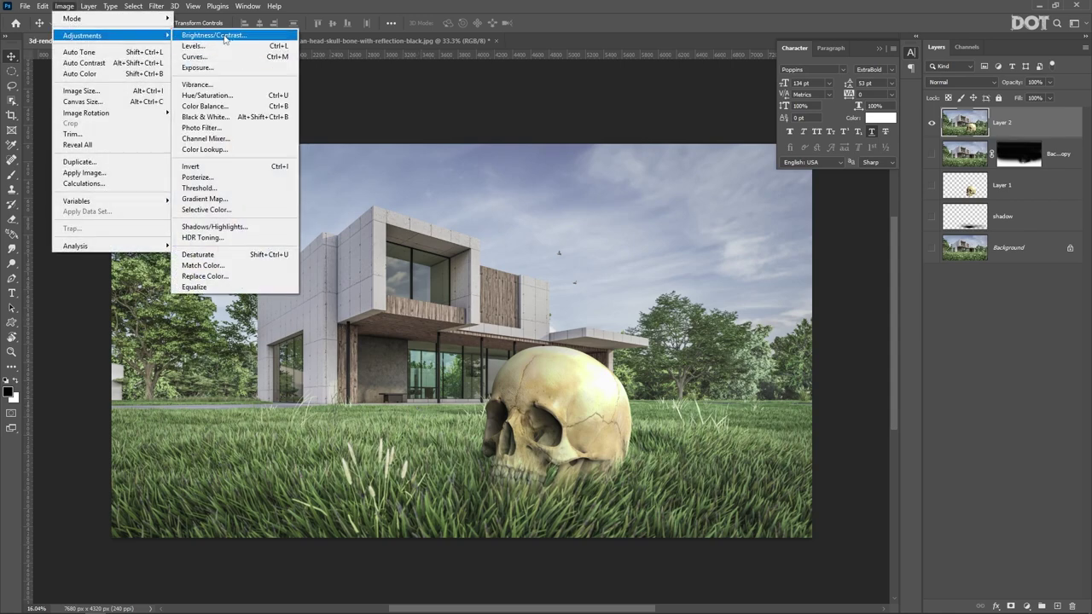
{"action": "left_click", "coordinate": [480, 92]}
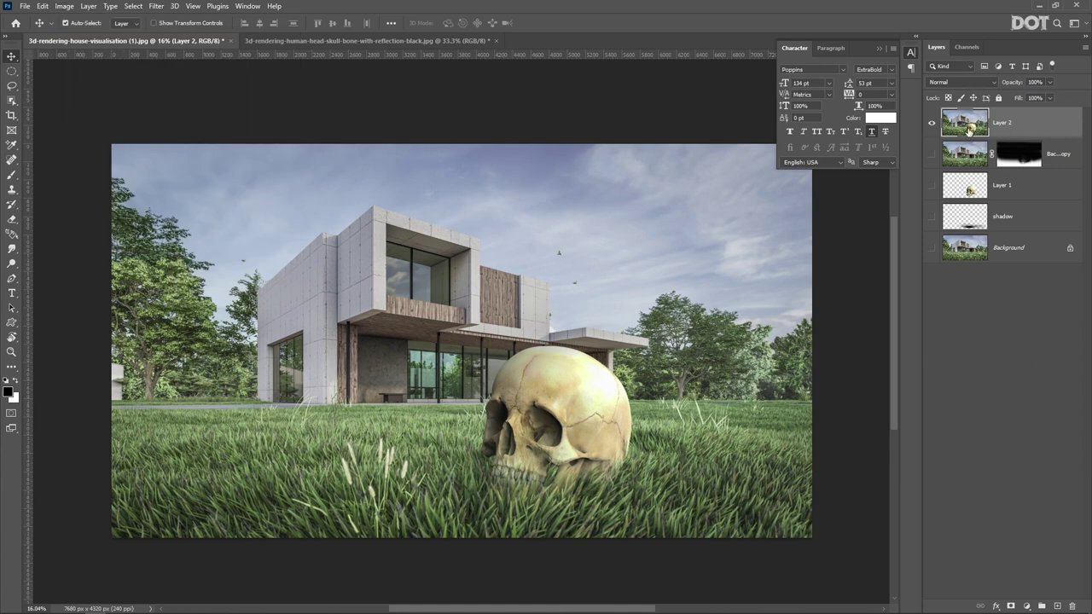
{"action": "left_click", "coordinate": [1027, 606]}
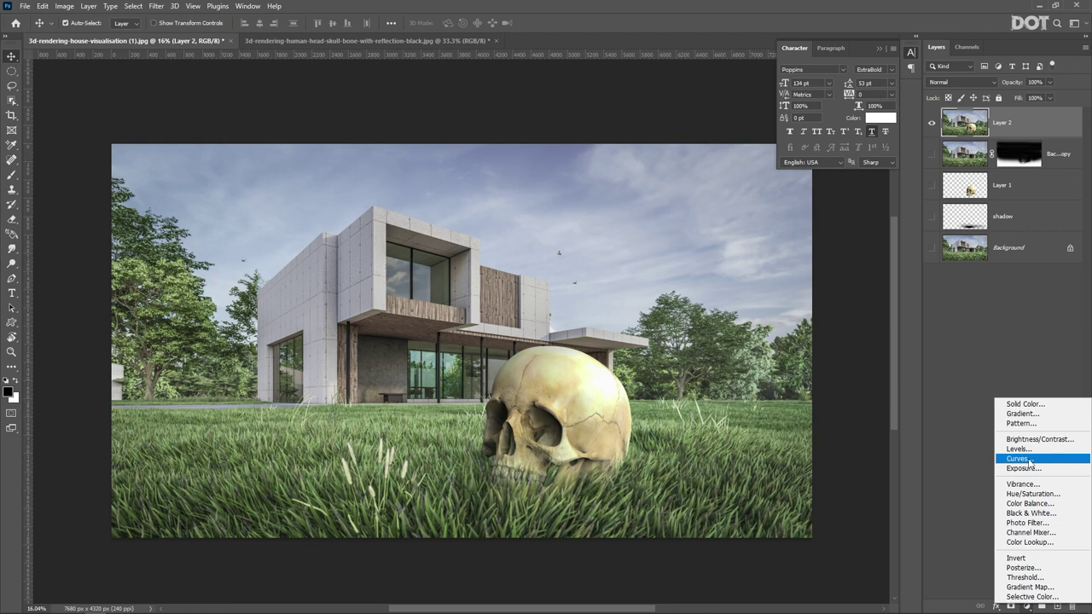
Step: Add a Levels adjustment with black input 8 and white input 243, comparing it on and off
{"action": "left_click", "coordinate": [1028, 450]}
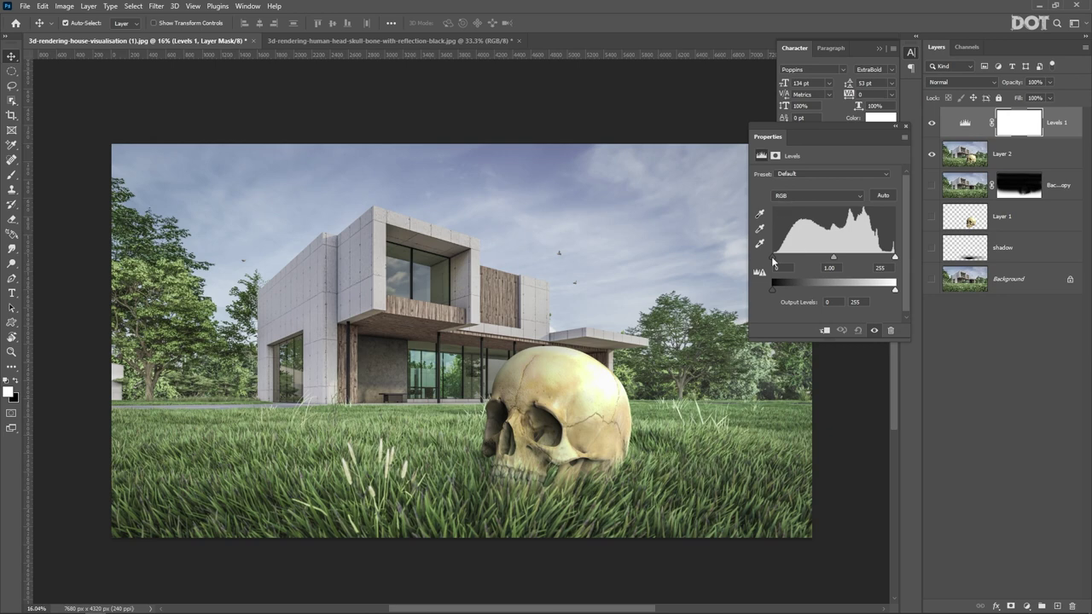
{"action": "left_click_drag", "start_coordinate": [773, 260], "coordinate": [775, 261]}
{"action": "left_click_drag", "start_coordinate": [782, 261], "coordinate": [776, 261]}
{"action": "left_click_drag", "start_coordinate": [893, 259], "coordinate": [888, 258]}
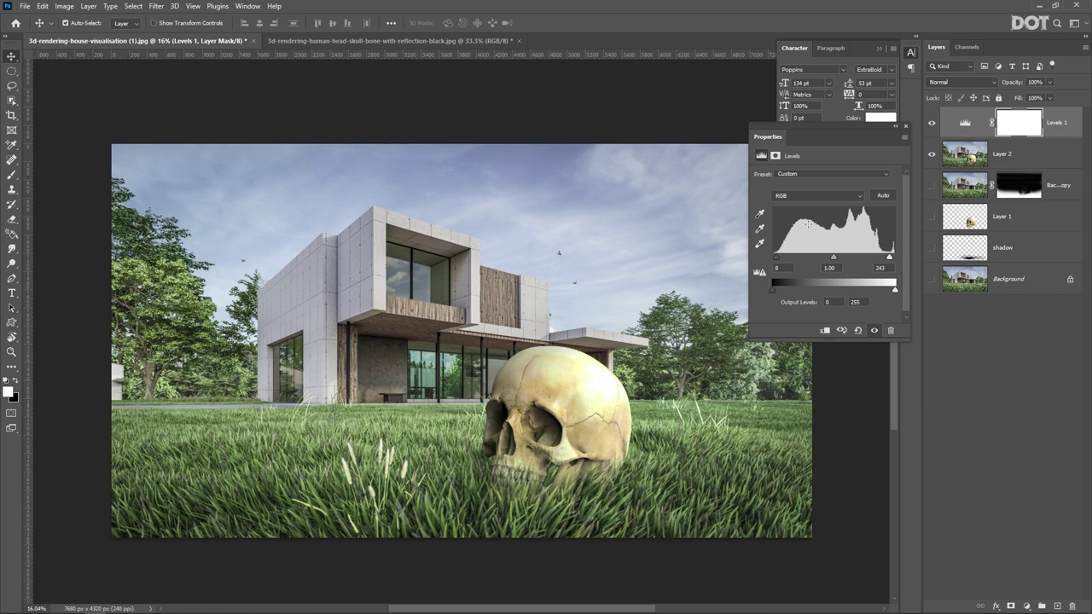
{"action": "left_click", "coordinate": [873, 331]}
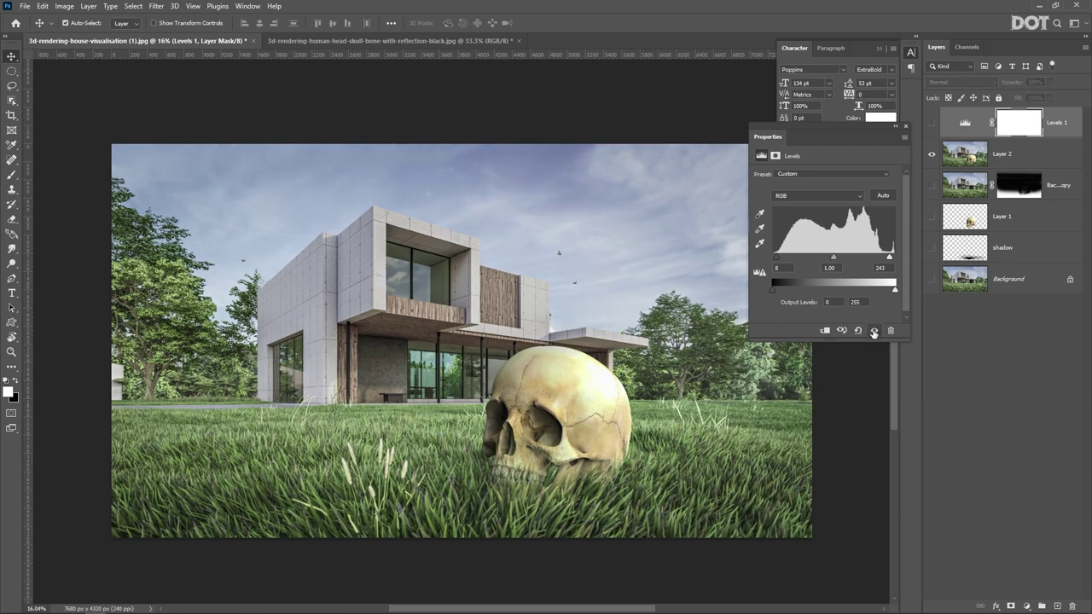
{"action": "left_click", "coordinate": [874, 331]}
{"action": "left_click", "coordinate": [873, 331]}
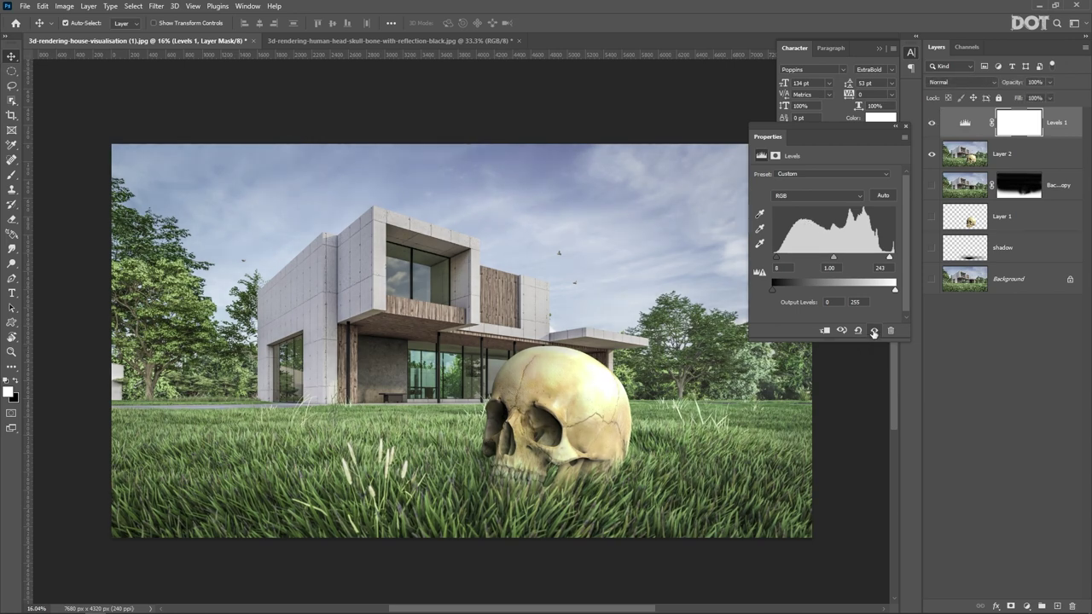
{"action": "left_click", "coordinate": [873, 331]}
Step: Try raising the Red channel black point, then reset it to 0 and close Levels
{"action": "left_click", "coordinate": [788, 197]}
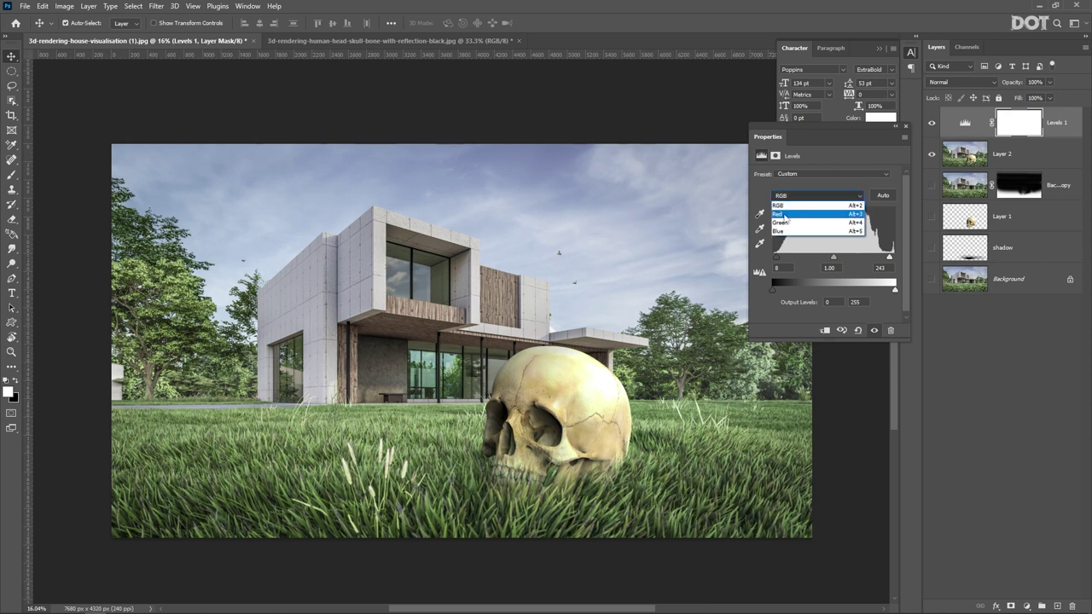
{"action": "left_click", "coordinate": [779, 214]}
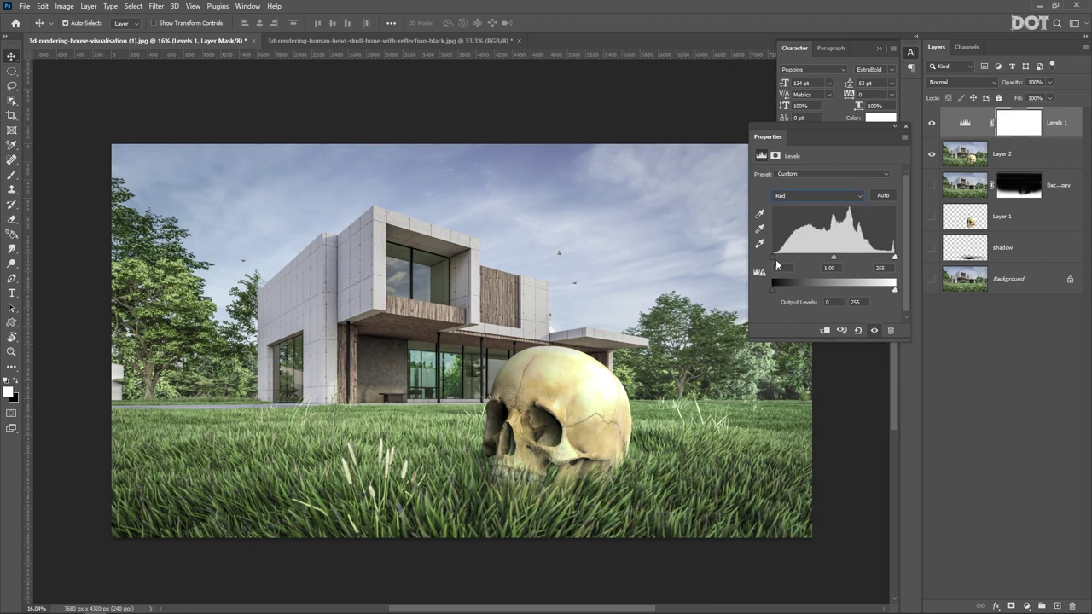
{"action": "left_click_drag", "start_coordinate": [775, 258], "coordinate": [827, 265]}
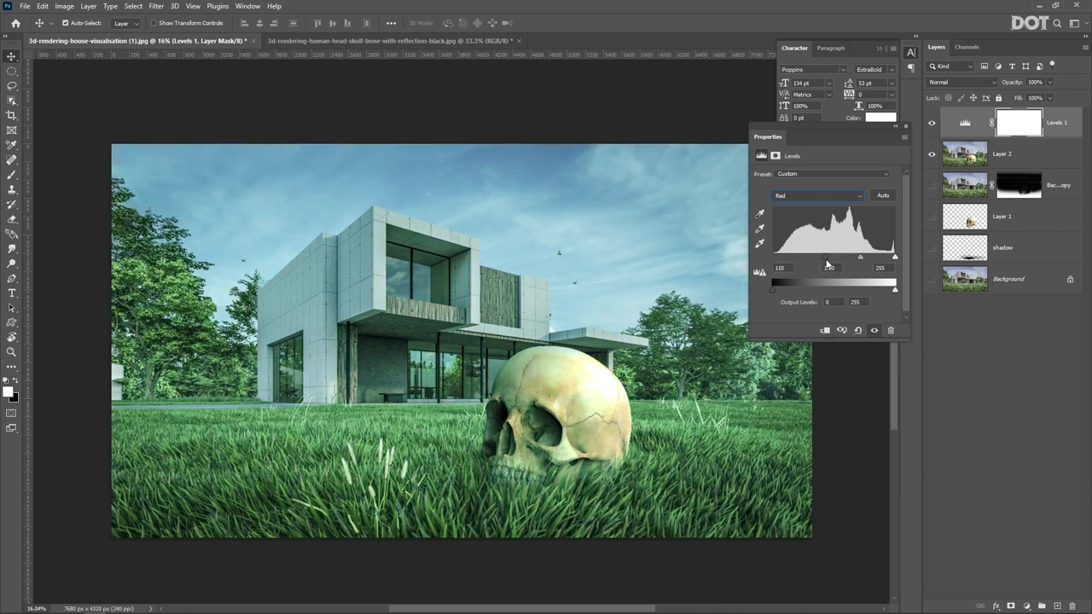
{"action": "left_click_drag", "start_coordinate": [823, 258], "coordinate": [773, 259]}
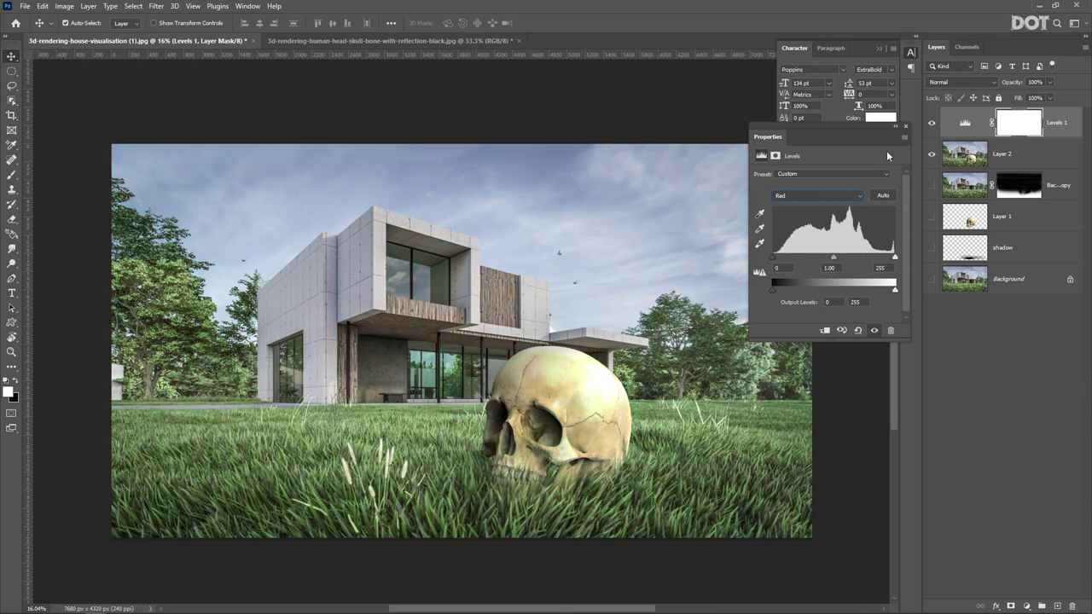
{"action": "left_click", "coordinate": [907, 126]}
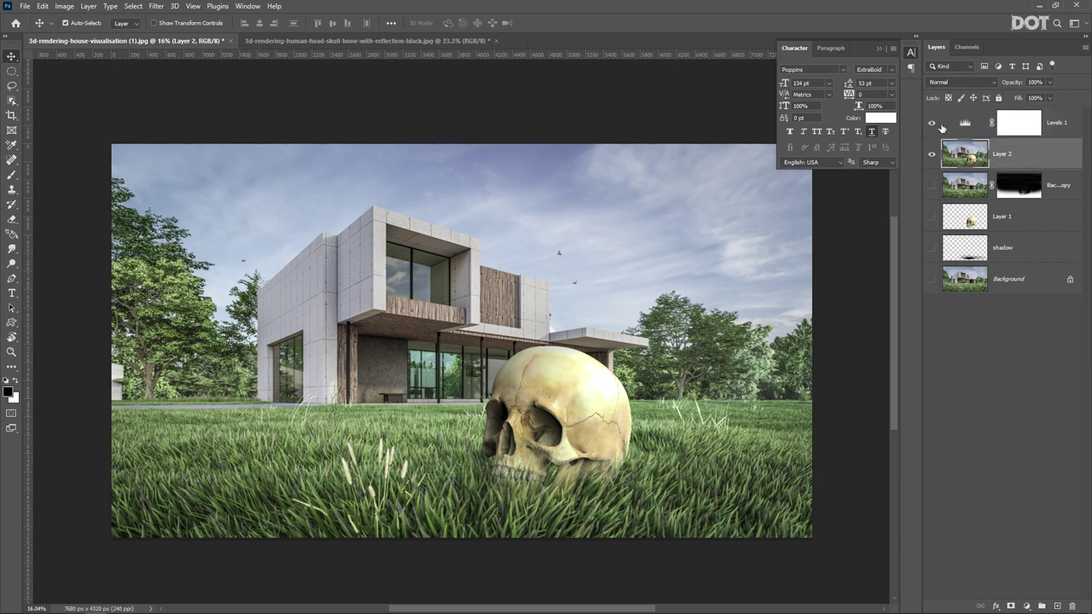
Step: Add a Curves adjustment layer above Levels 1, leaving the overall RGB curve unchanged
{"action": "left_click", "coordinate": [994, 154]}
{"action": "left_click", "coordinate": [968, 128]}
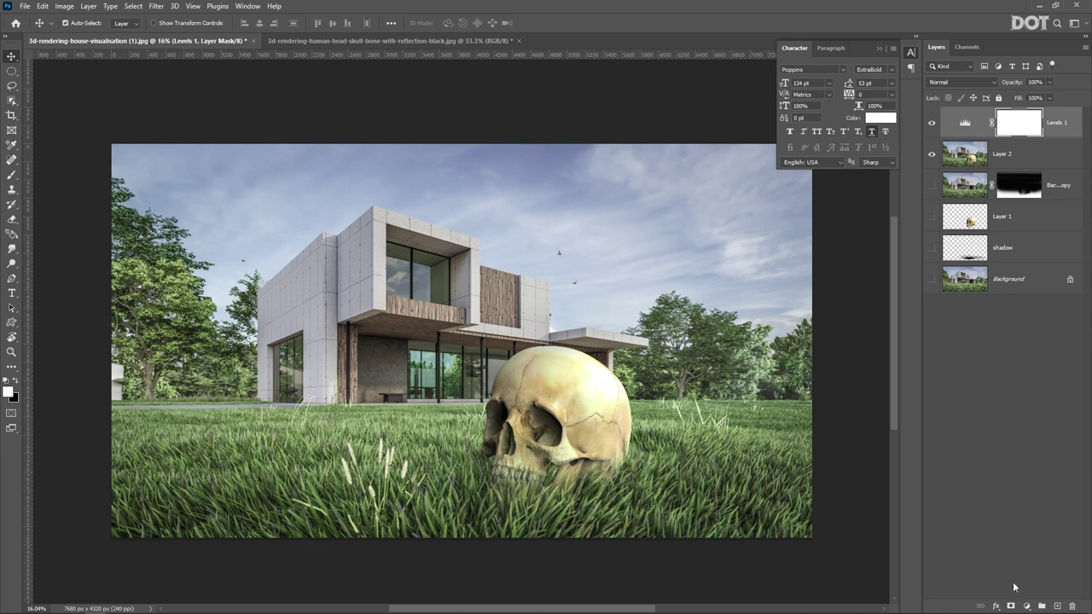
{"action": "left_click", "coordinate": [1026, 606]}
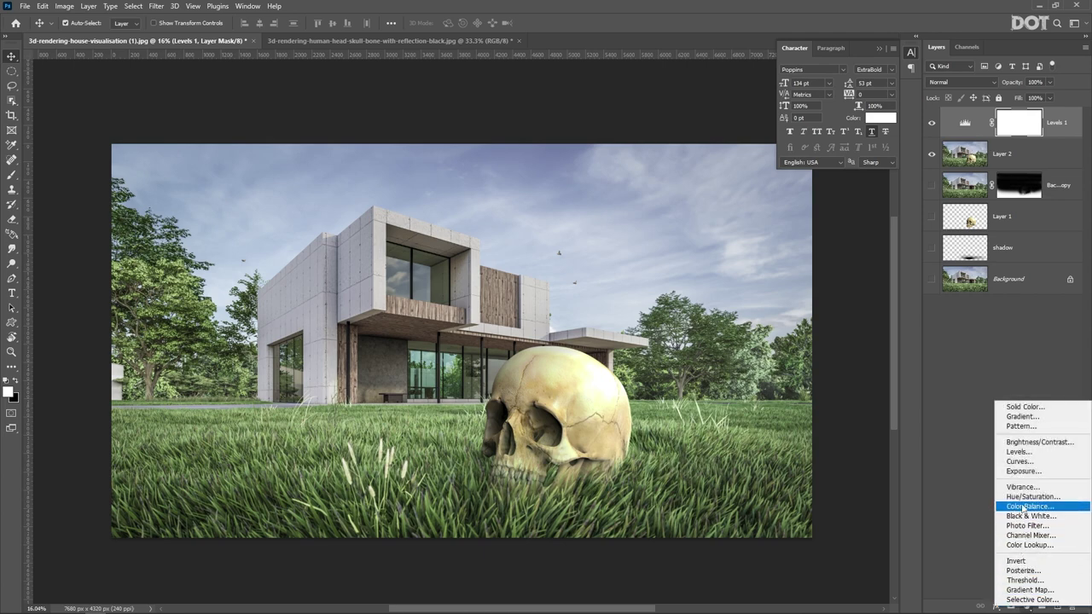
{"action": "left_click", "coordinate": [1026, 461]}
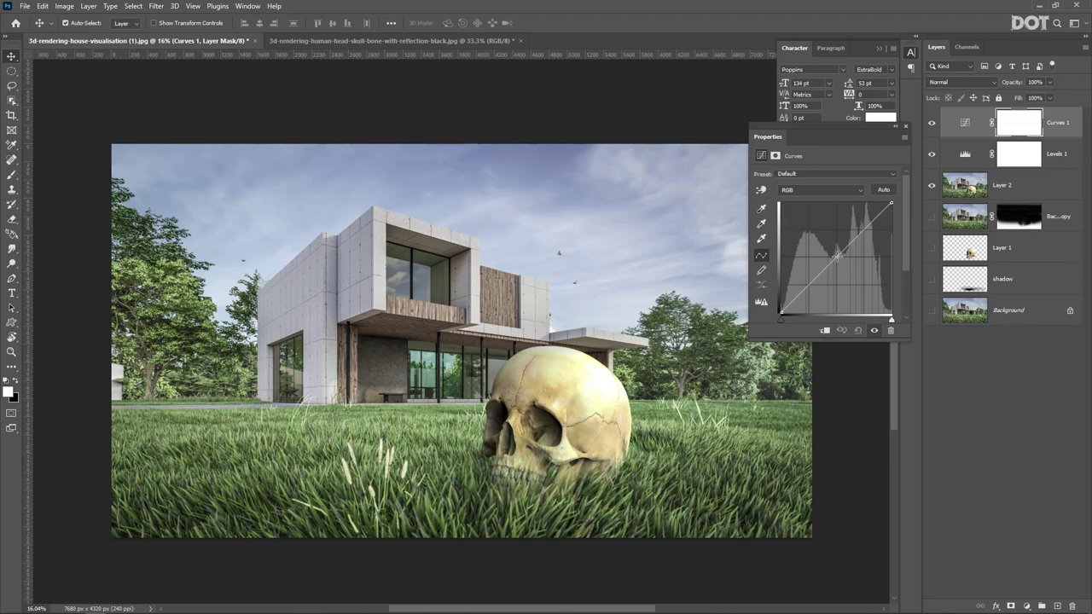
{"action": "left_click_drag", "start_coordinate": [837, 258], "coordinate": [839, 260]}
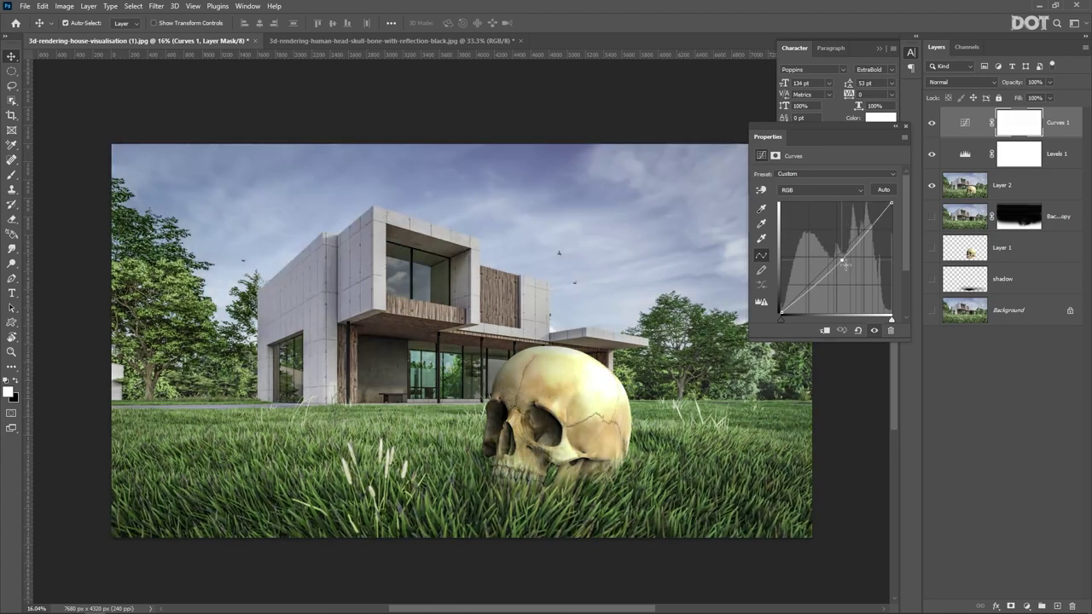
{"action": "key", "text": "Delete"}
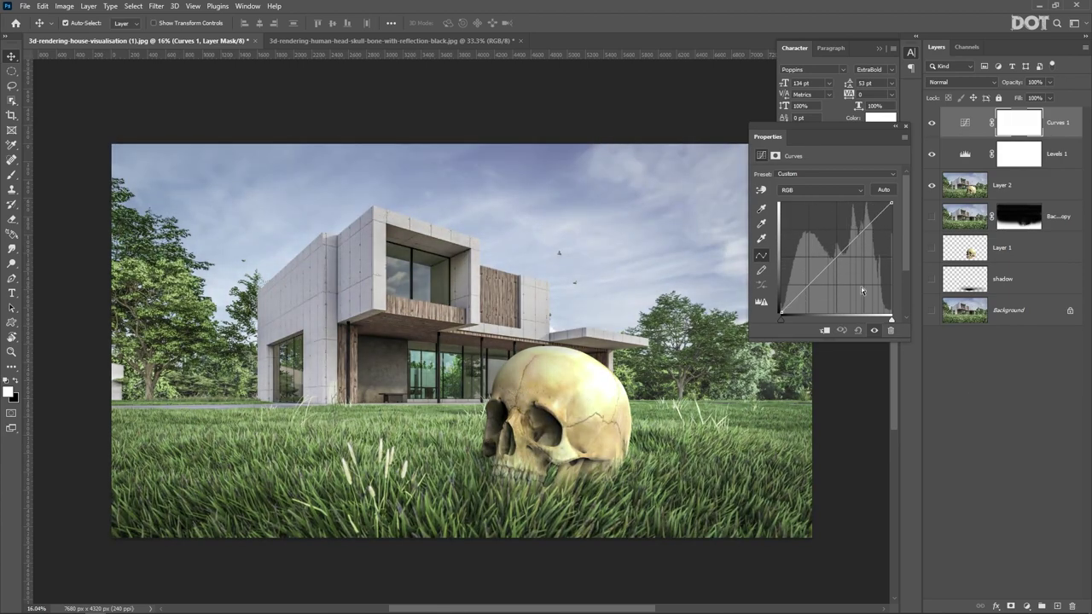
Step: Pull the Red curve down and raise the Blue curve's midtones, comparing with Curves hidden
{"action": "left_click", "coordinate": [792, 191]}
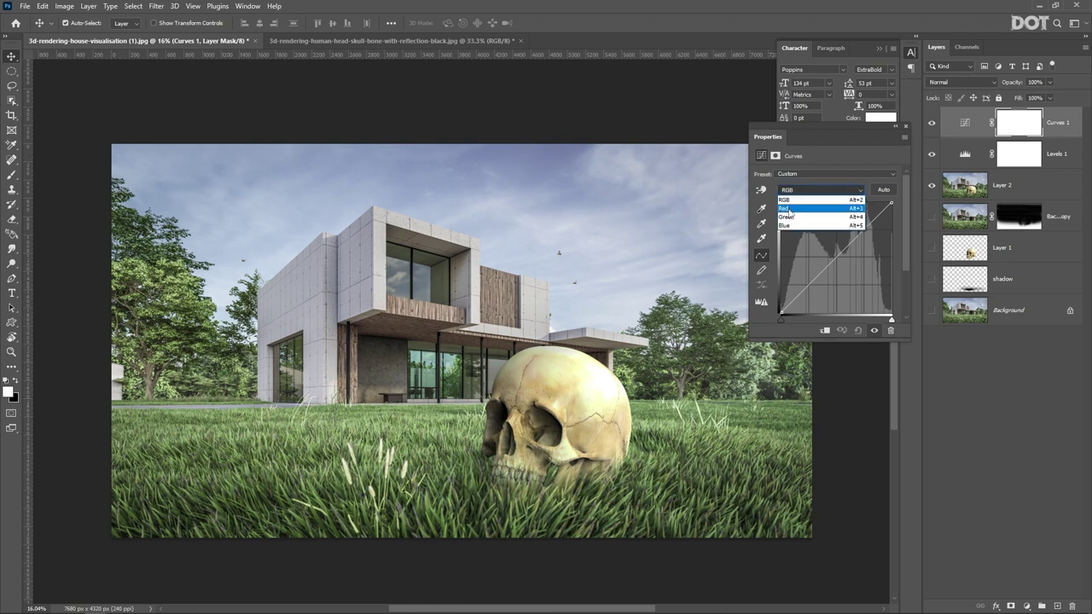
{"action": "left_click", "coordinate": [798, 202]}
{"action": "left_click_drag", "start_coordinate": [835, 260], "coordinate": [862, 277]}
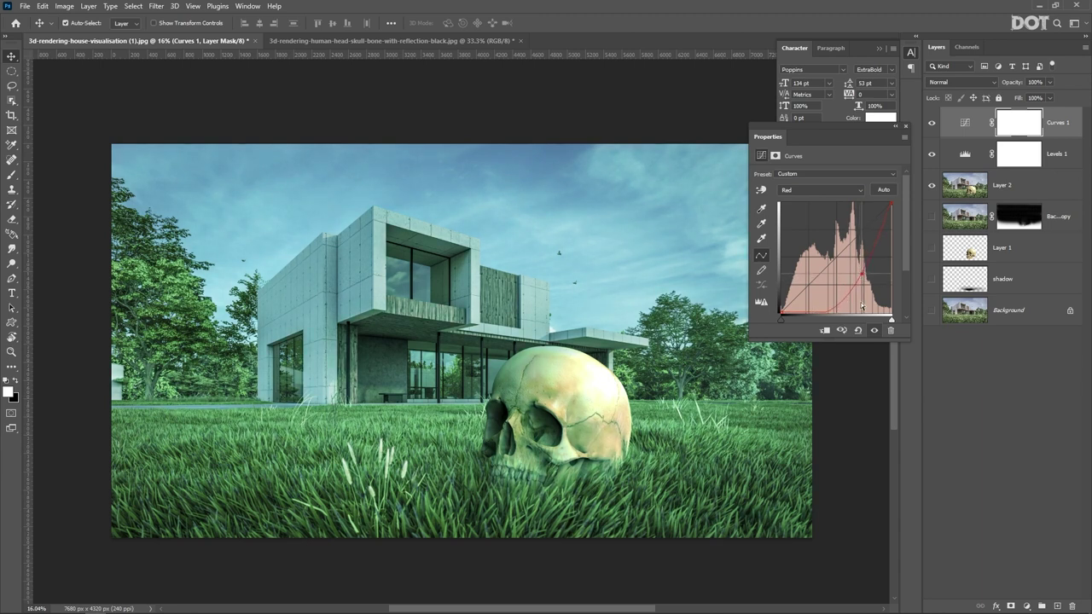
{"action": "left_click", "coordinate": [817, 190]}
{"action": "left_click", "coordinate": [792, 225]}
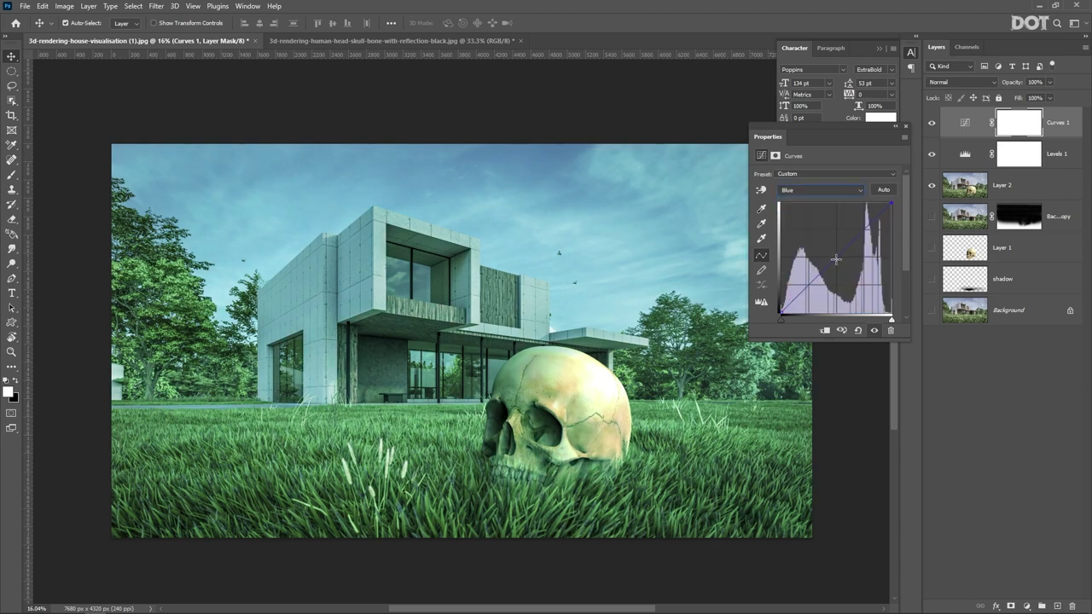
{"action": "left_click_drag", "start_coordinate": [835, 256], "coordinate": [837, 251]}
{"action": "left_click", "coordinate": [908, 126]}
{"action": "left_click", "coordinate": [932, 125]}
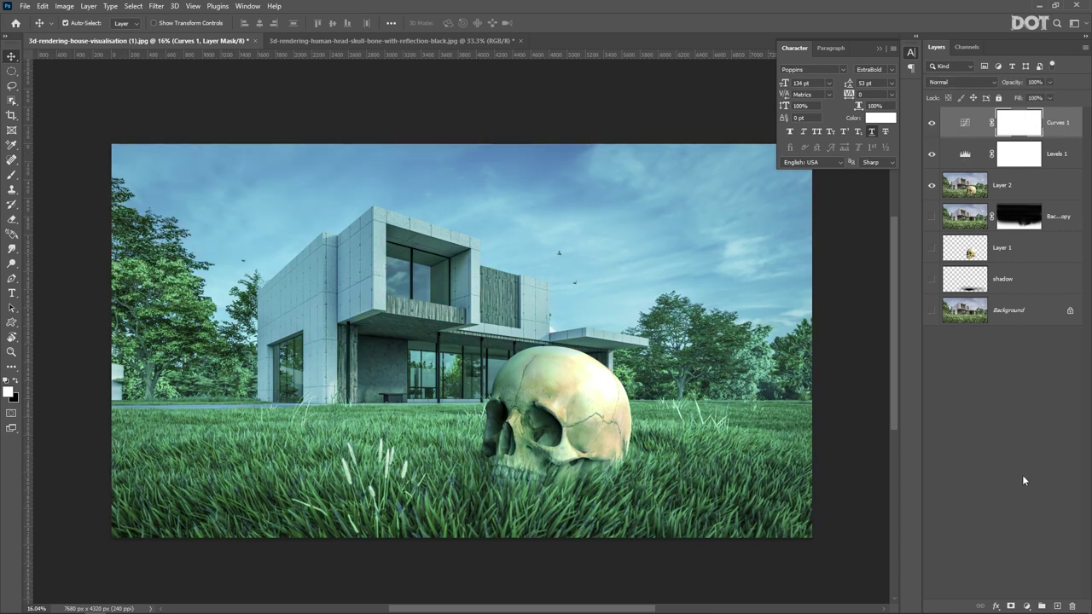
{"action": "left_click", "coordinate": [1029, 605]}
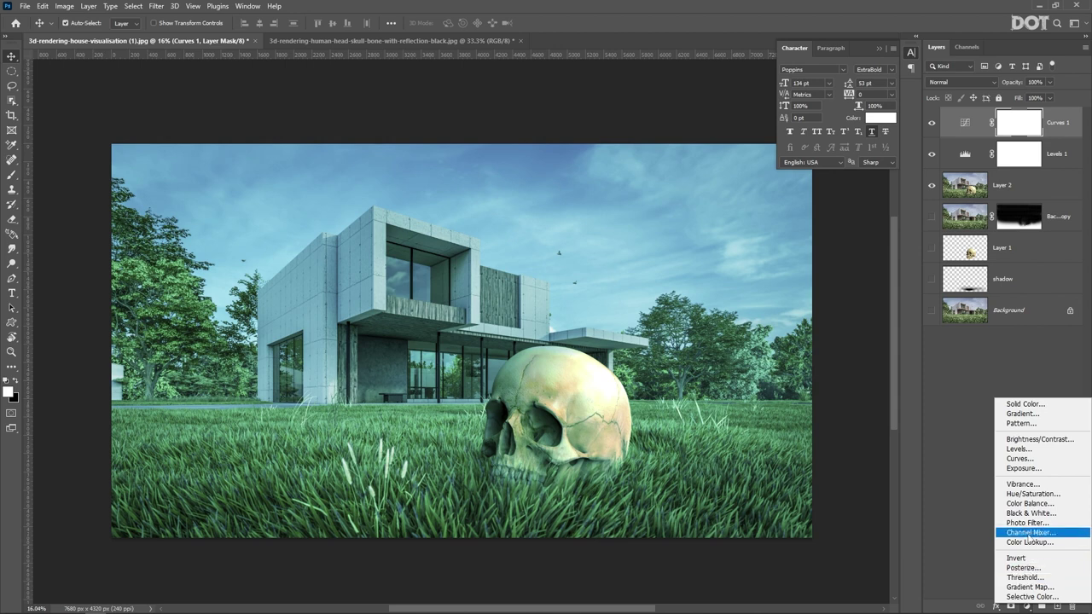
Step: Add Color Balance pushing midtones toward cyan and blue, comparing against Curves and Levels hidden
{"action": "left_click", "coordinate": [1030, 504]}
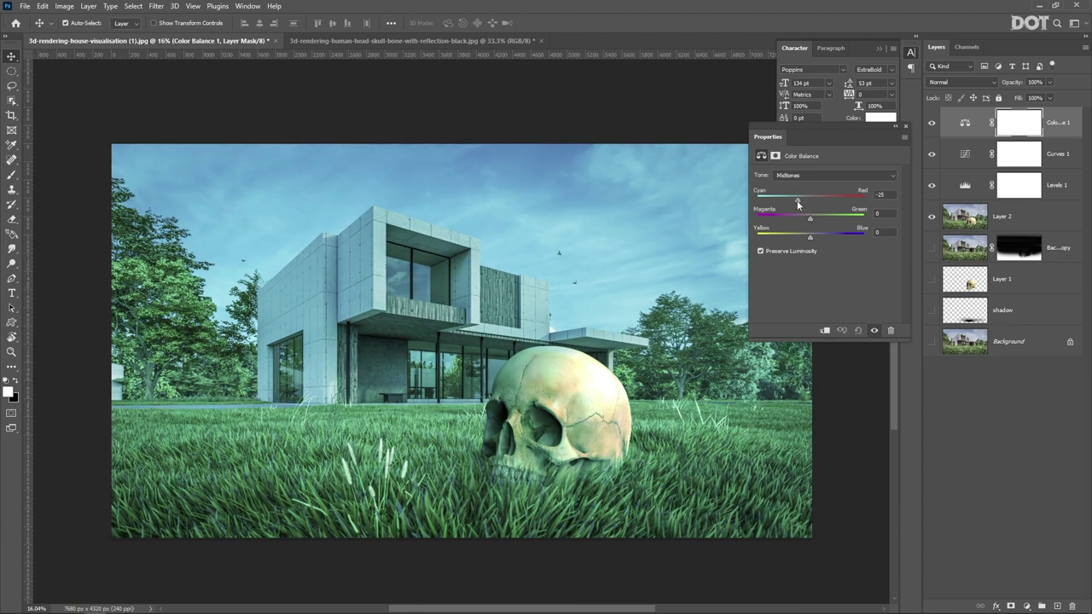
{"action": "mouse_move", "coordinate": [797, 204]}
{"action": "left_mouse_down"}
{"action": "mouse_move", "coordinate": [824, 218]}
{"action": "mouse_move", "coordinate": [759, 223]}
{"action": "mouse_move", "coordinate": [775, 227]}
{"action": "left_mouse_up"}
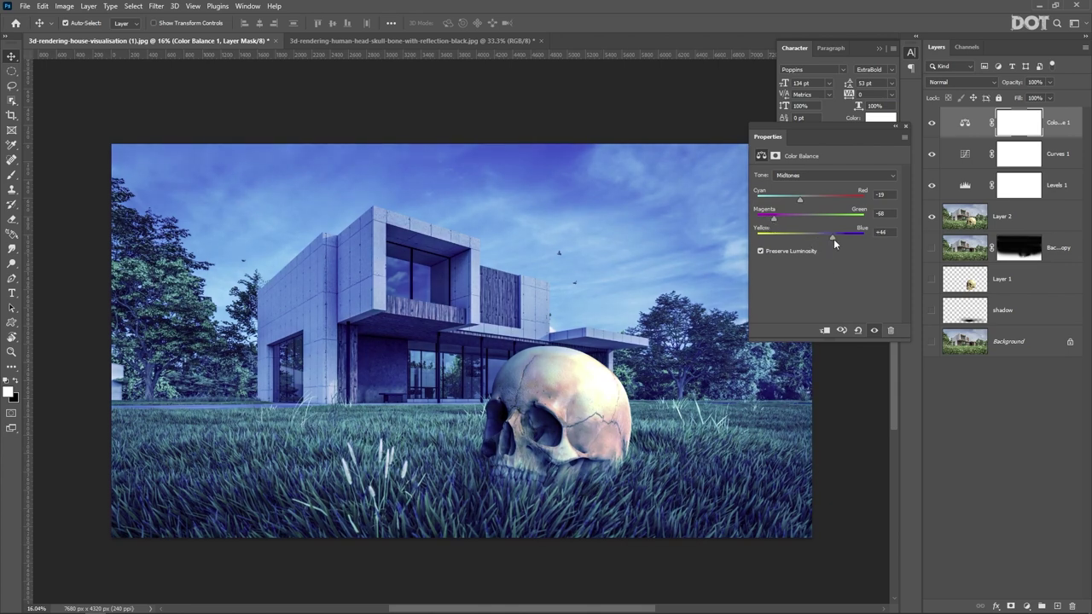
{"action": "mouse_move", "coordinate": [834, 239]}
{"action": "left_mouse_down"}
{"action": "mouse_move", "coordinate": [805, 239]}
{"action": "mouse_move", "coordinate": [852, 239]}
{"action": "mouse_move", "coordinate": [827, 239]}
{"action": "left_mouse_up"}
{"action": "left_click", "coordinate": [905, 127]}
{"action": "left_click", "coordinate": [932, 123]}
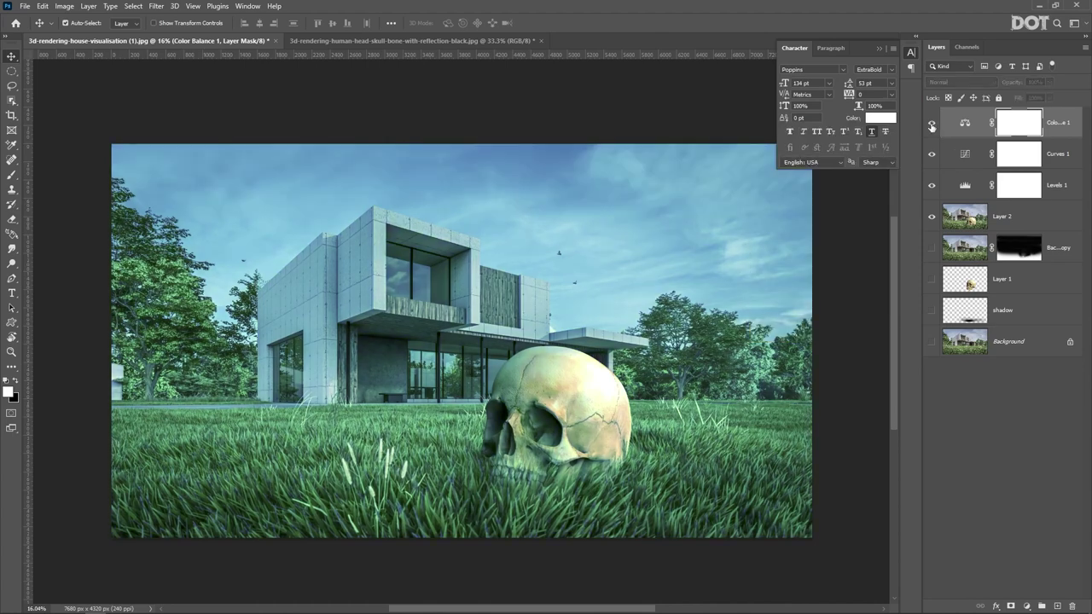
{"action": "left_click", "coordinate": [932, 155]}
{"action": "left_click", "coordinate": [931, 154]}
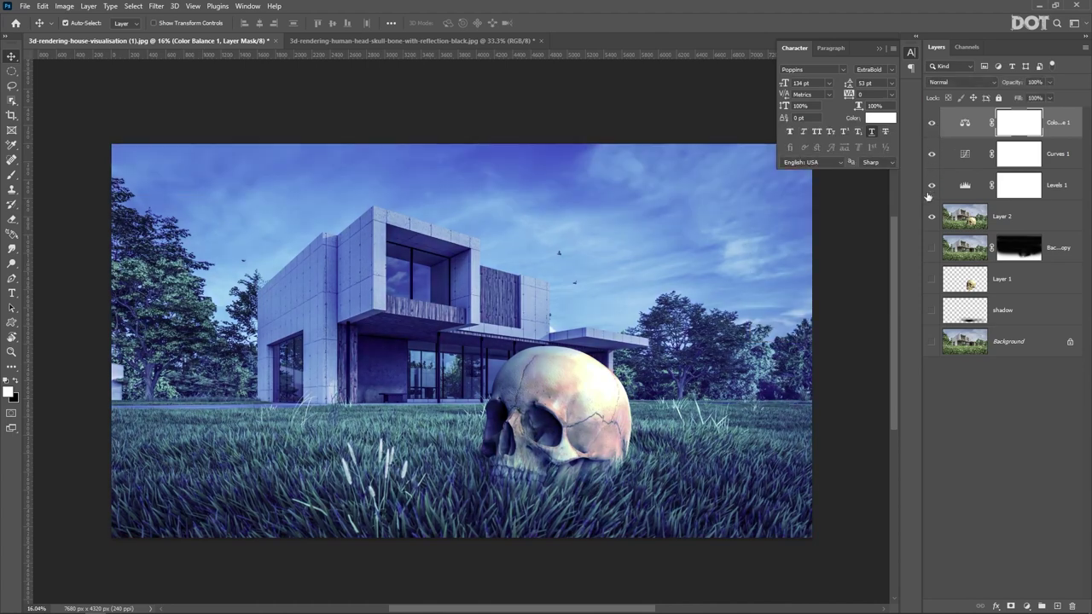
{"action": "left_click", "coordinate": [932, 185]}
{"action": "left_click", "coordinate": [1027, 606]}
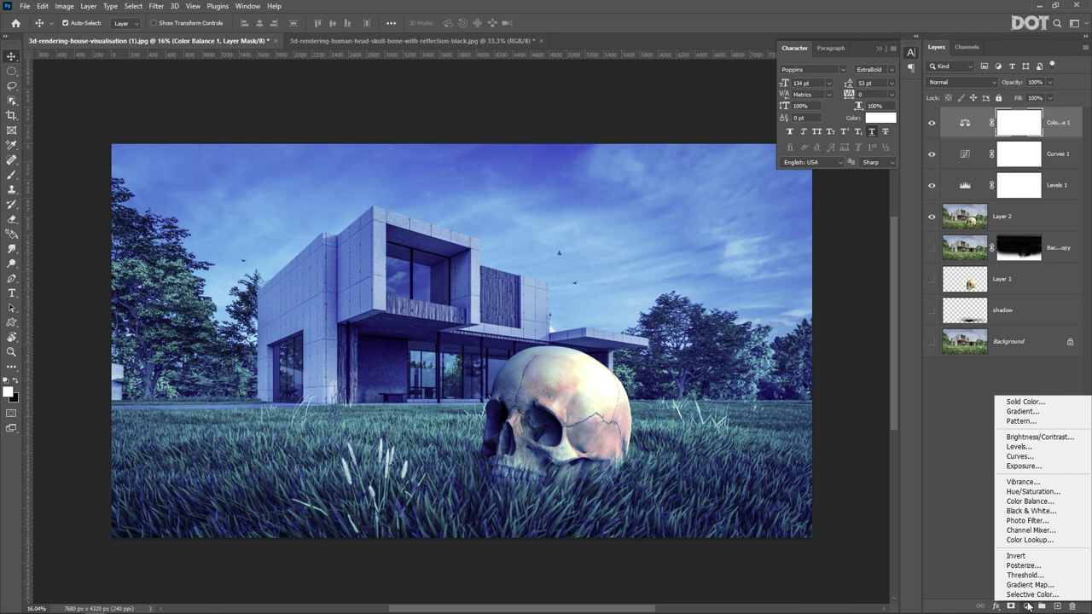
Step: Add a Vibrance adjustment layer with Vibrance lowered to about -41
{"action": "left_click", "coordinate": [1022, 482]}
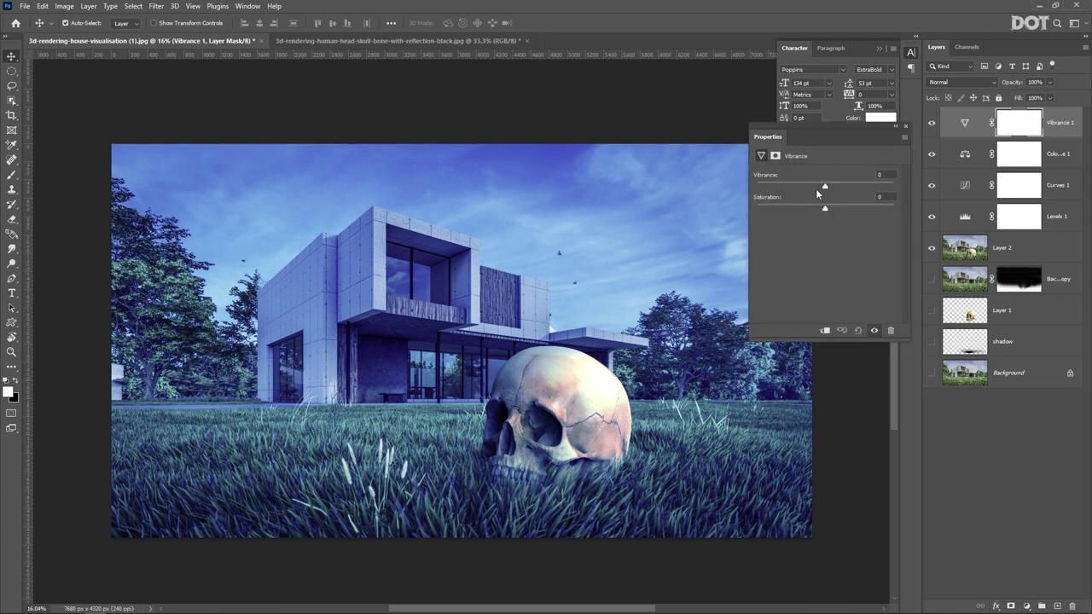
{"action": "mouse_move", "coordinate": [824, 186]}
{"action": "left_mouse_down"}
{"action": "mouse_move", "coordinate": [798, 186]}
{"action": "mouse_move", "coordinate": [855, 198]}
{"action": "mouse_move", "coordinate": [788, 195]}
{"action": "mouse_move", "coordinate": [857, 197]}
{"action": "left_mouse_up"}
{"action": "left_click", "coordinate": [981, 123]}
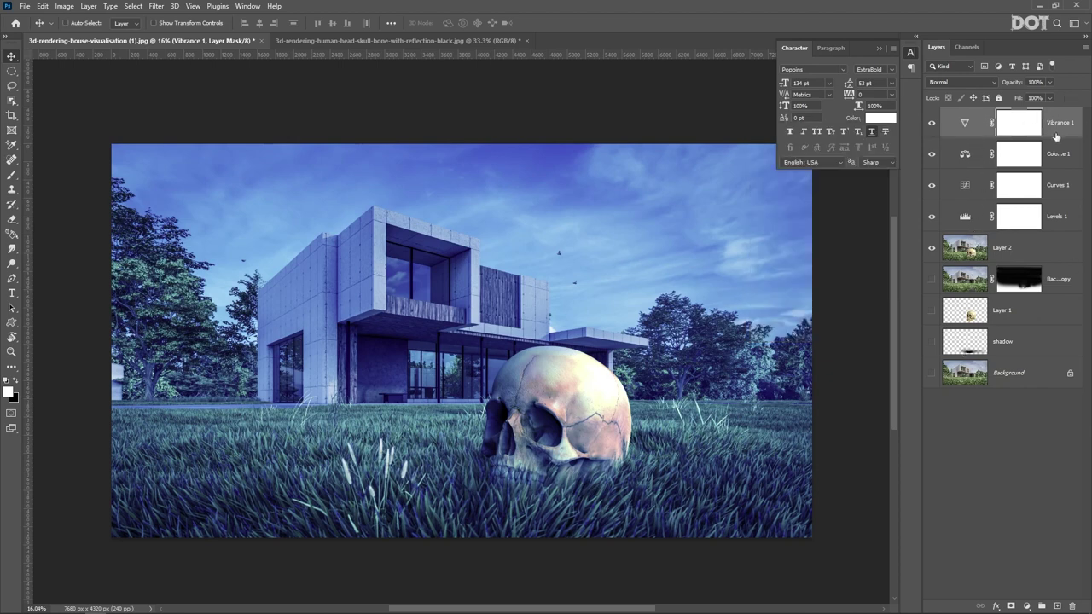
Step: Stamp all visible layers into Layer 3 with Ctrl+Alt+Shift+E, comparing before and after grading
{"action": "key", "text": "ctrl+shift+alt+e"}
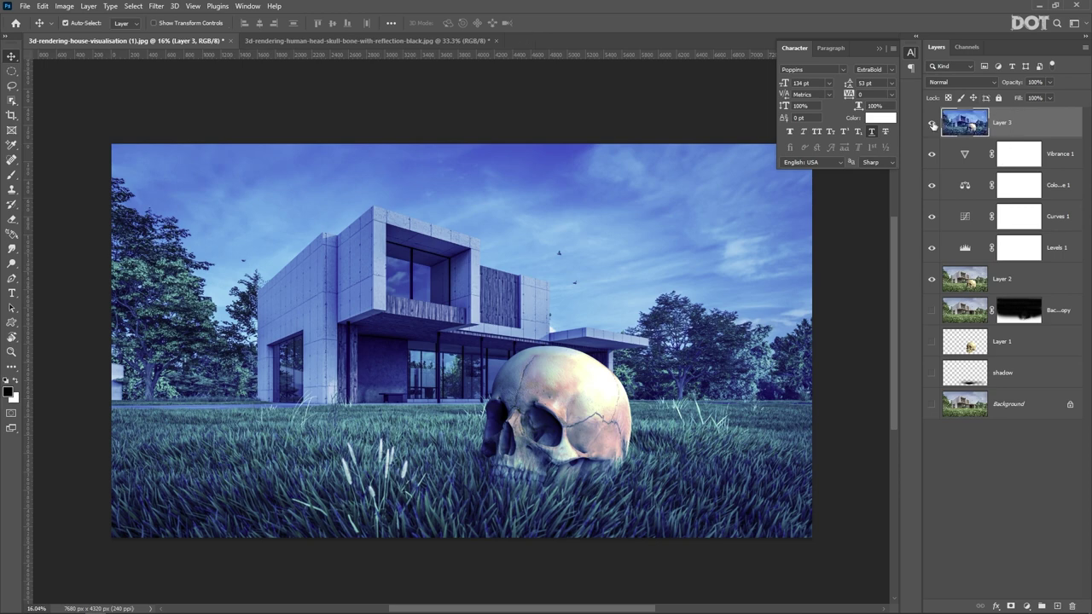
{"action": "left_click_drag", "start_coordinate": [932, 154], "coordinate": [932, 248]}
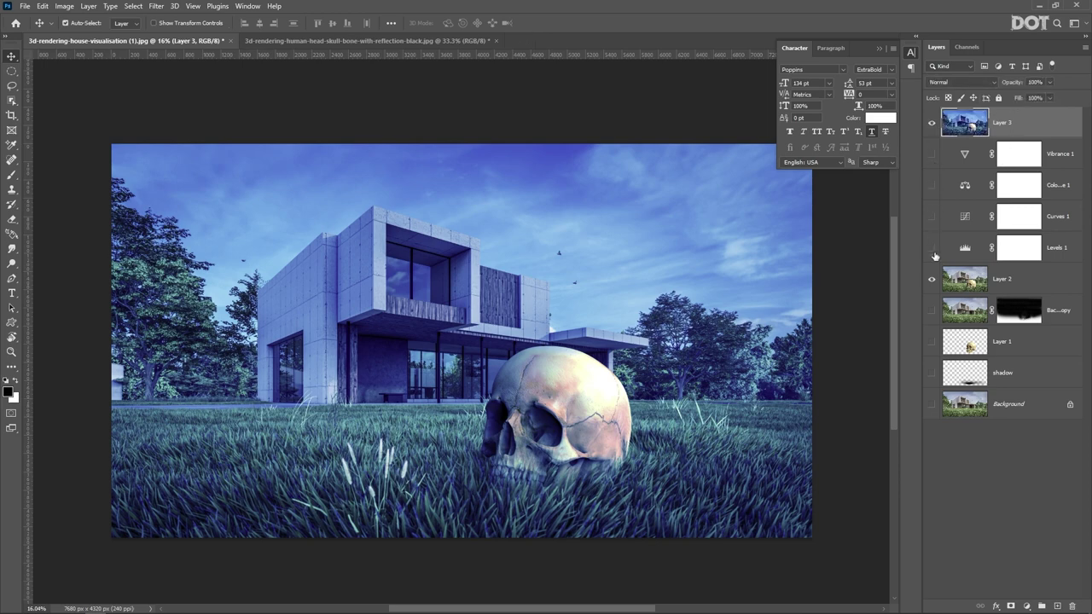
{"action": "left_click", "coordinate": [931, 123]}
{"action": "left_click_drag", "start_coordinate": [931, 125], "coordinate": [932, 248]}
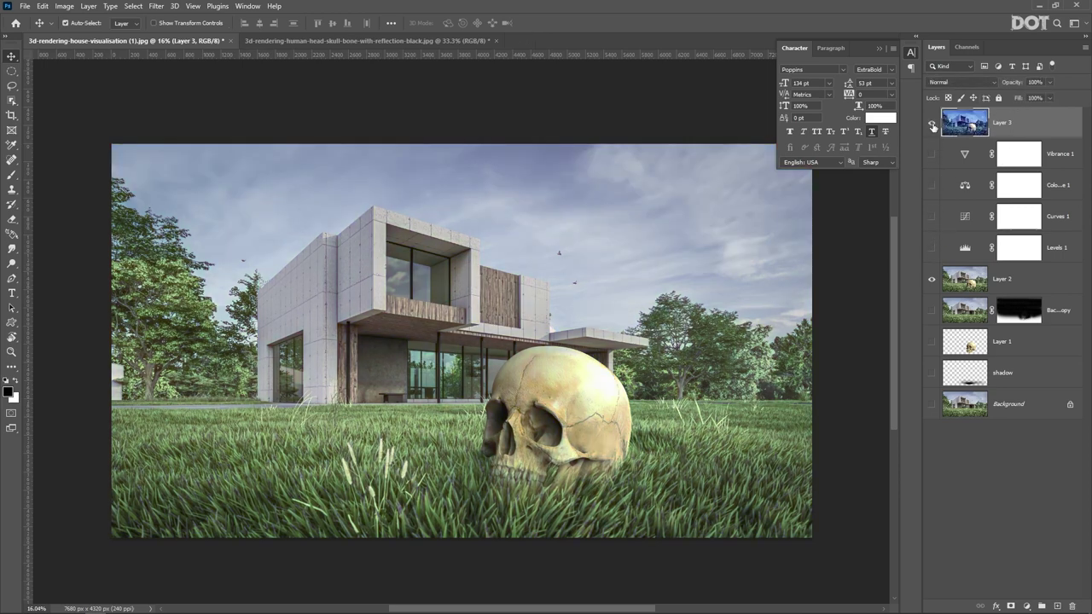
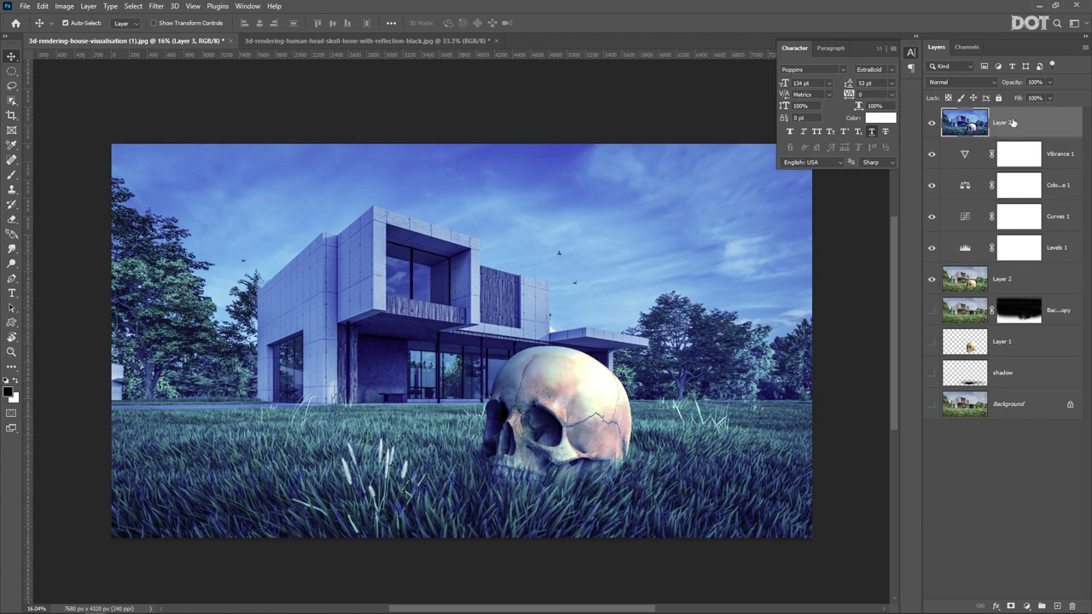
Step: Convert Layer 3 to a smart object and open it in the Camera Raw Filter
{"action": "right_click", "coordinate": [1013, 122]}
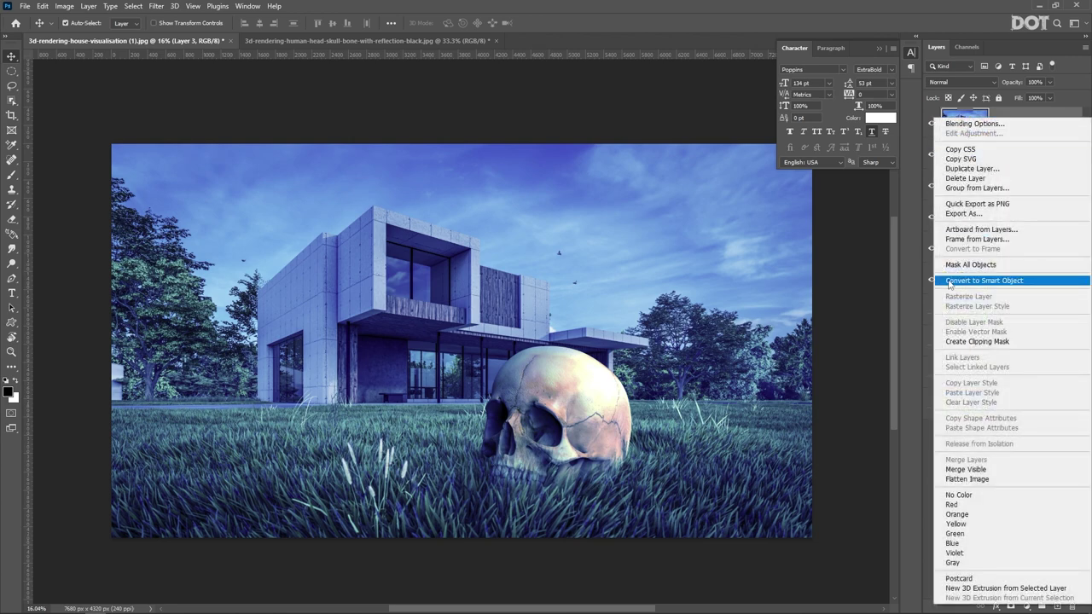
{"action": "left_click", "coordinate": [1014, 282]}
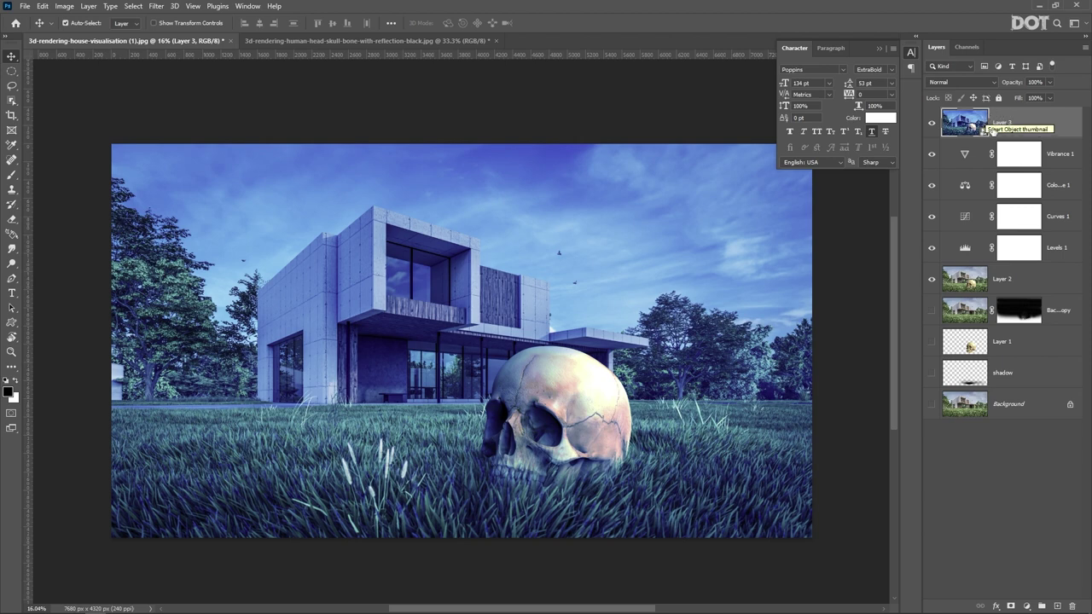
{"action": "left_click", "coordinate": [159, 8]}
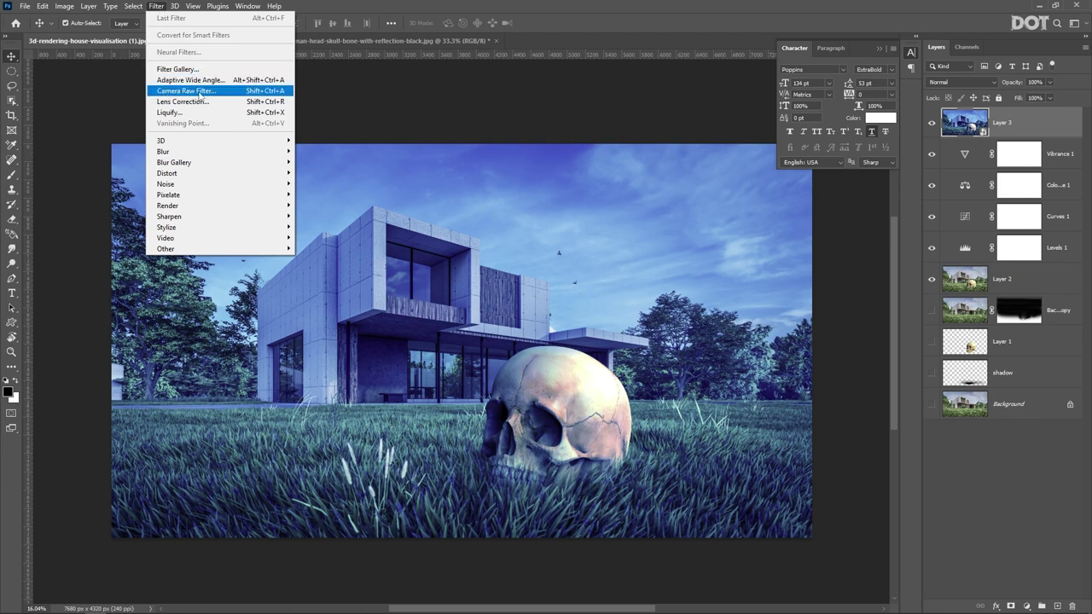
{"action": "left_click", "coordinate": [186, 91]}
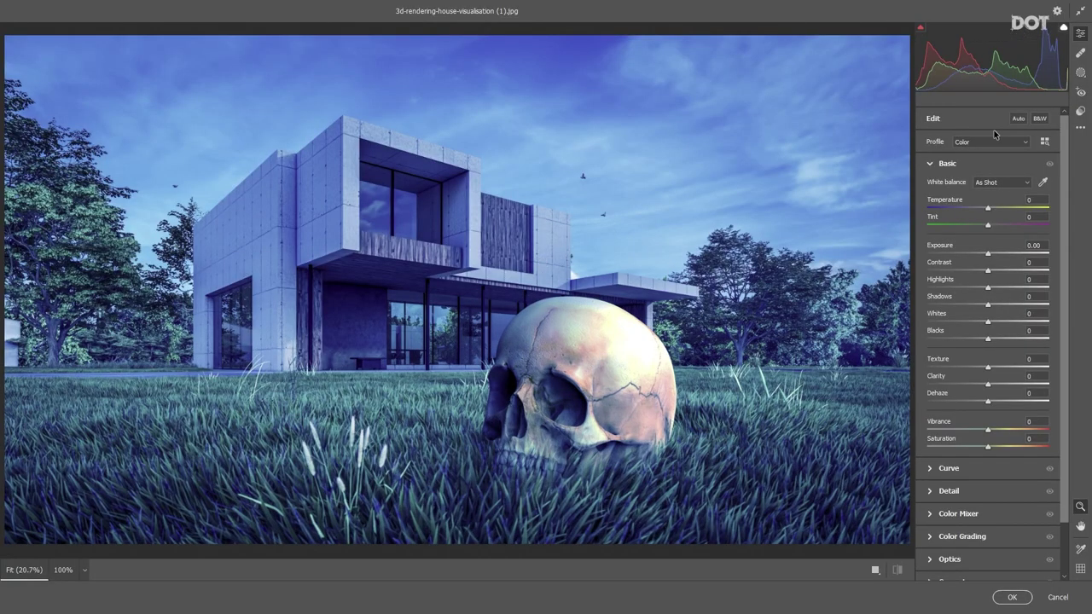
Step: Cool the white balance by setting Temperature to -17 in the Basic panel
{"action": "left_click", "coordinate": [980, 163]}
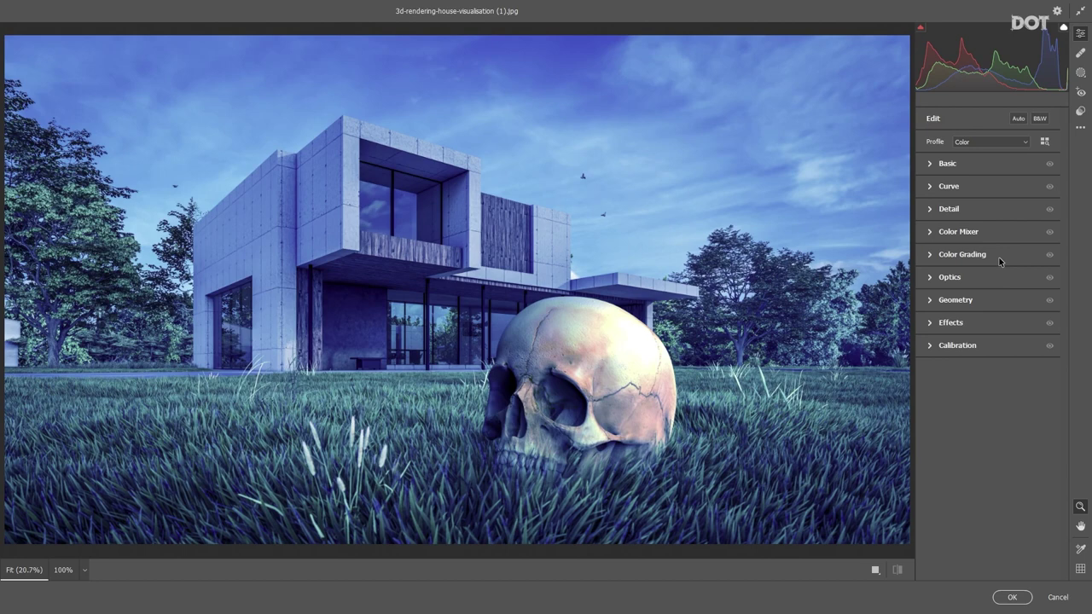
{"action": "mouse_move", "coordinate": [962, 255]}
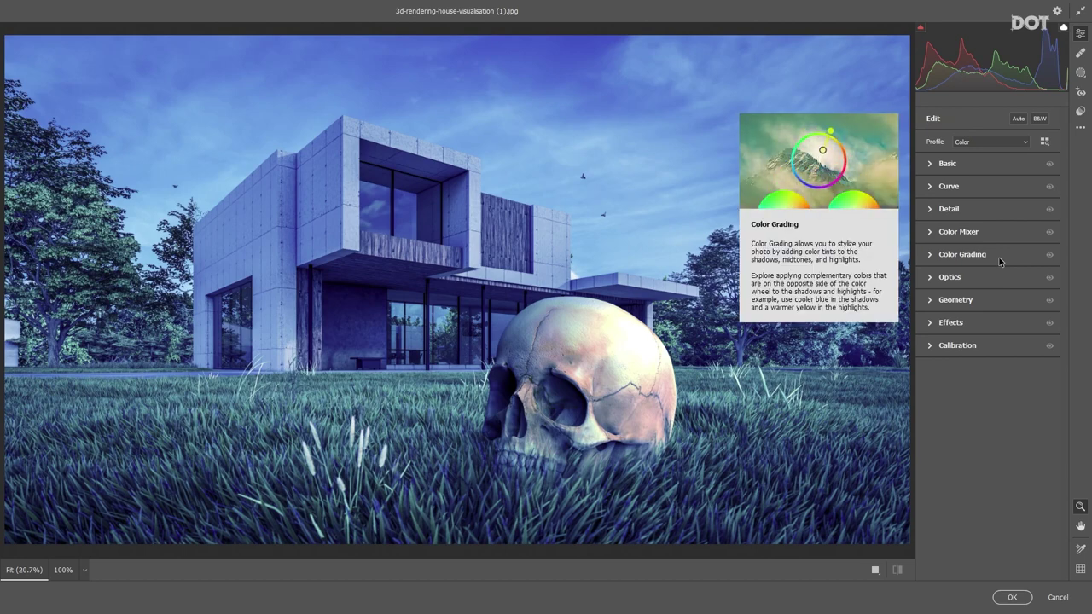
{"action": "left_click", "coordinate": [948, 164]}
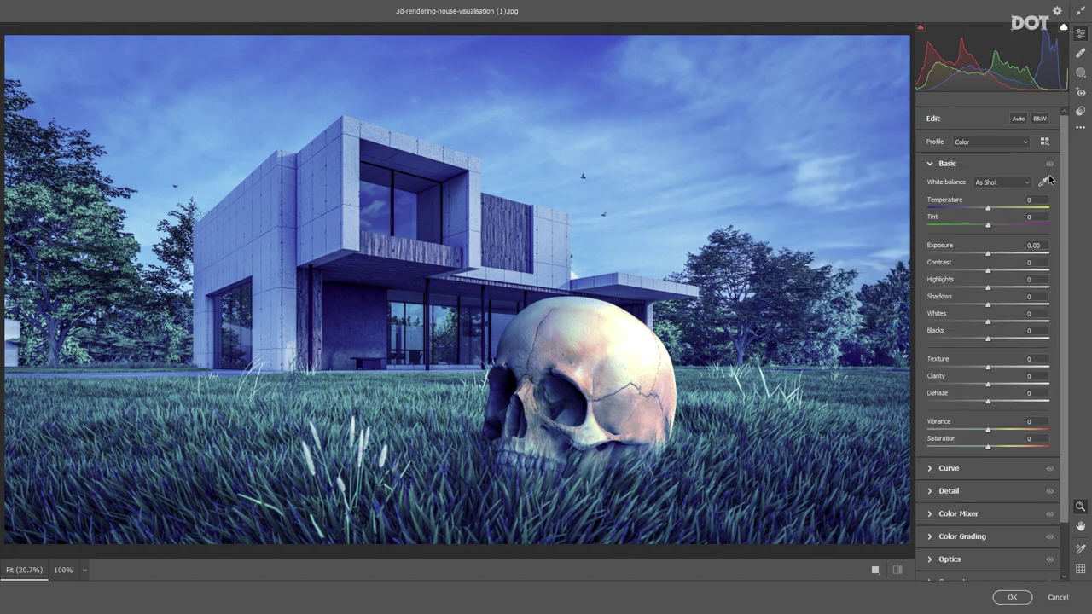
{"action": "left_click_drag", "start_coordinate": [988, 207], "coordinate": [952, 208]}
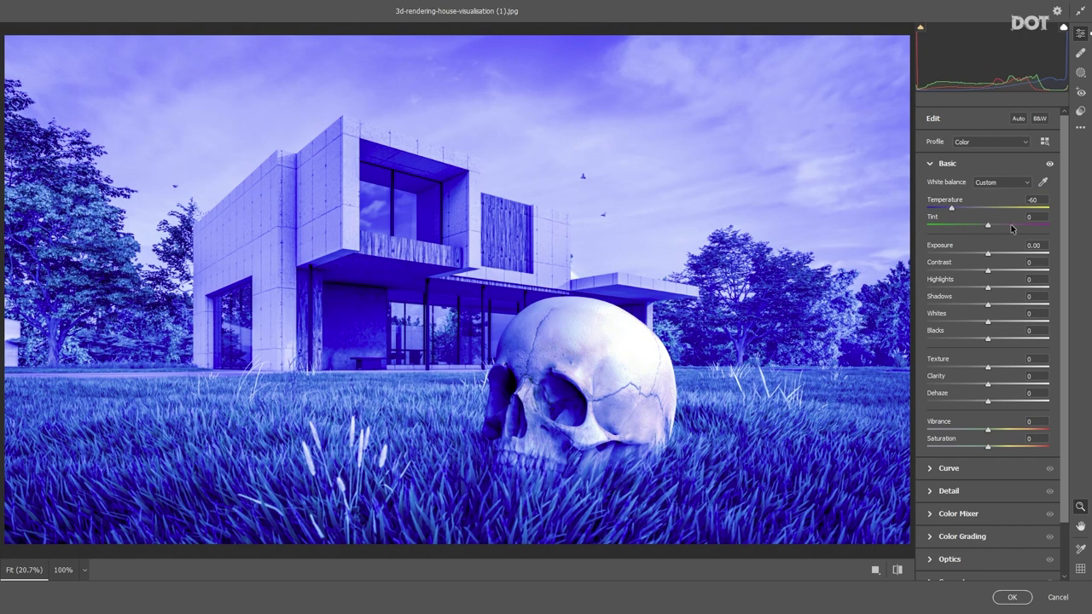
{"action": "key", "text": "alt"}
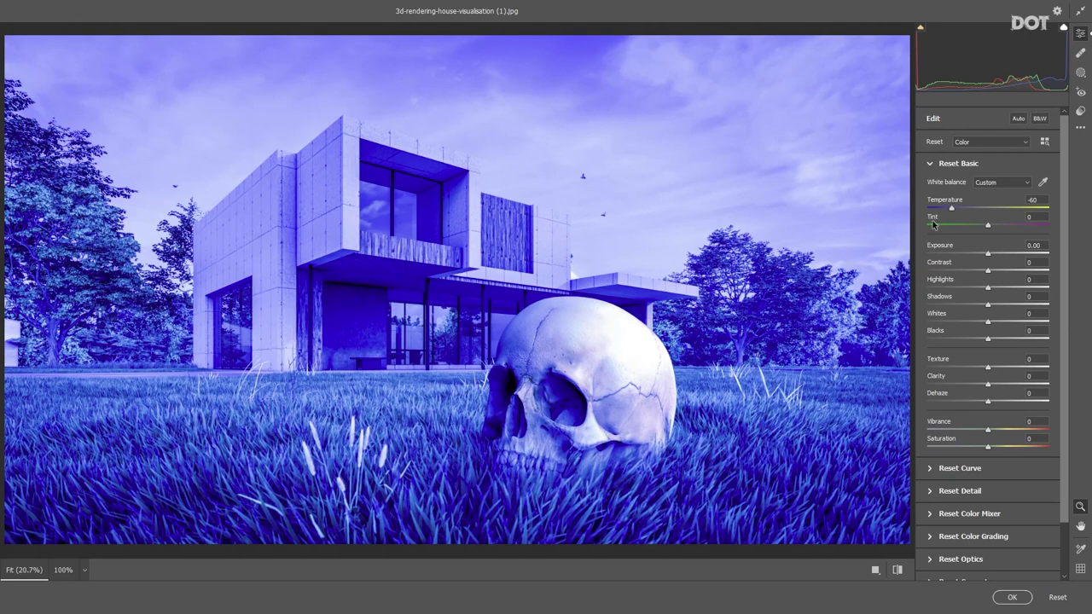
{"action": "left_click", "coordinate": [935, 202], "text": "alt"}
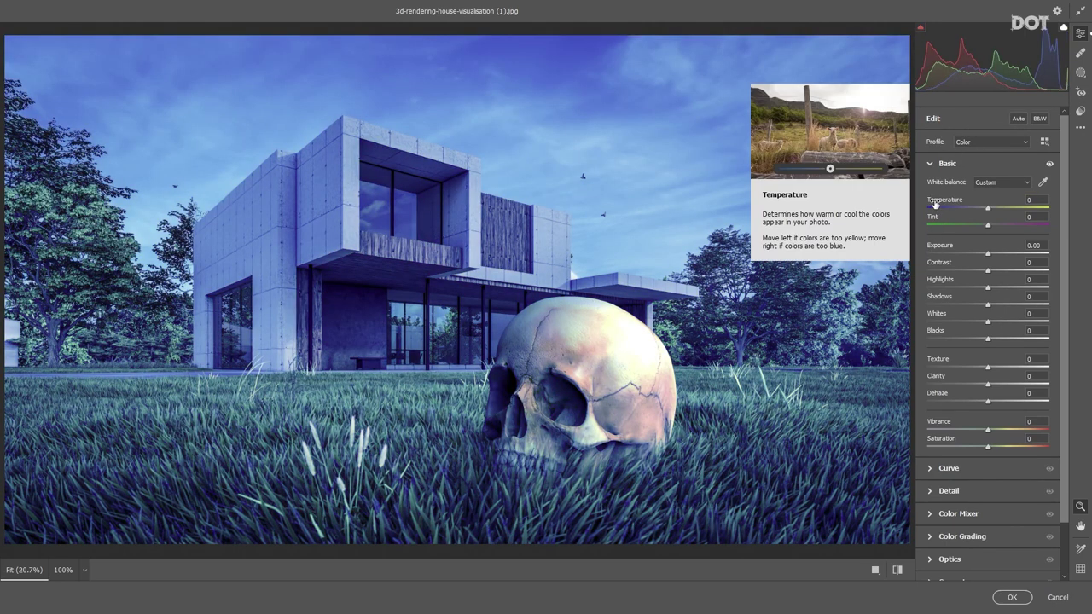
{"action": "mouse_move", "coordinate": [1049, 164]}
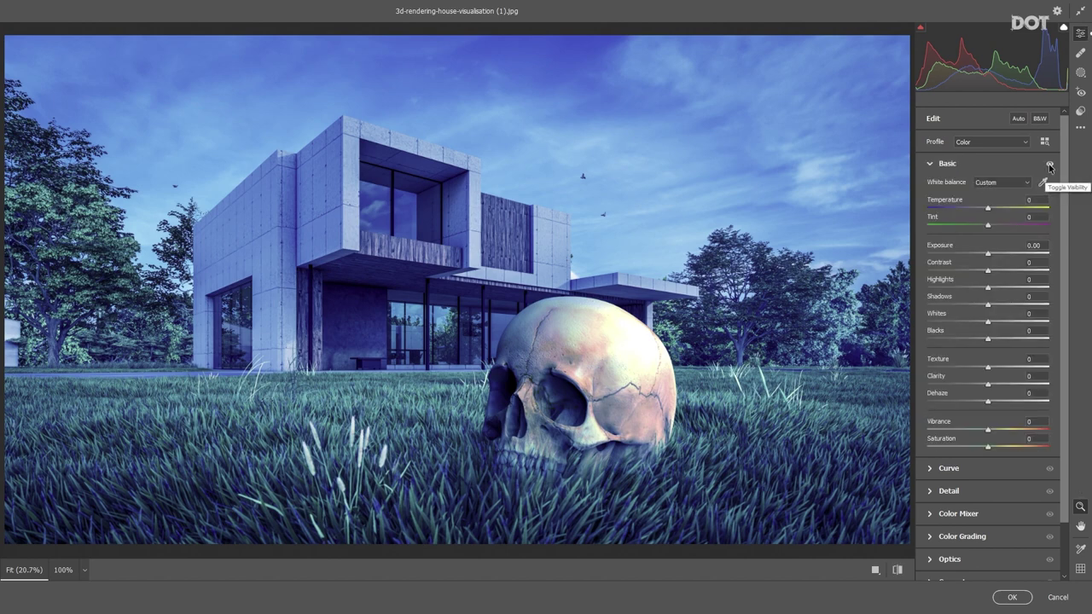
{"action": "left_click", "coordinate": [937, 163]}
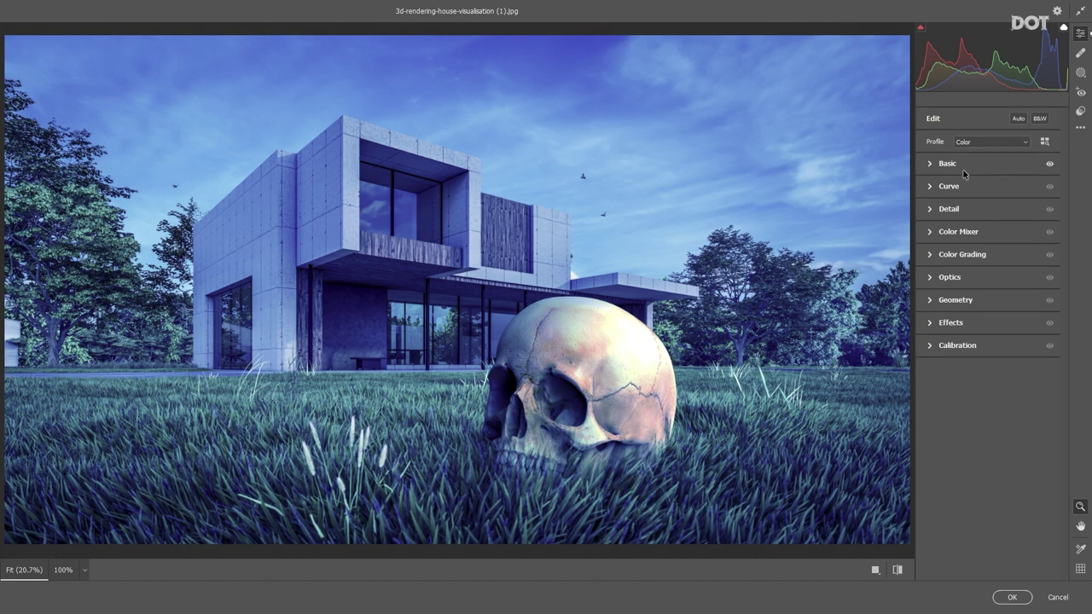
{"action": "left_click", "coordinate": [962, 171]}
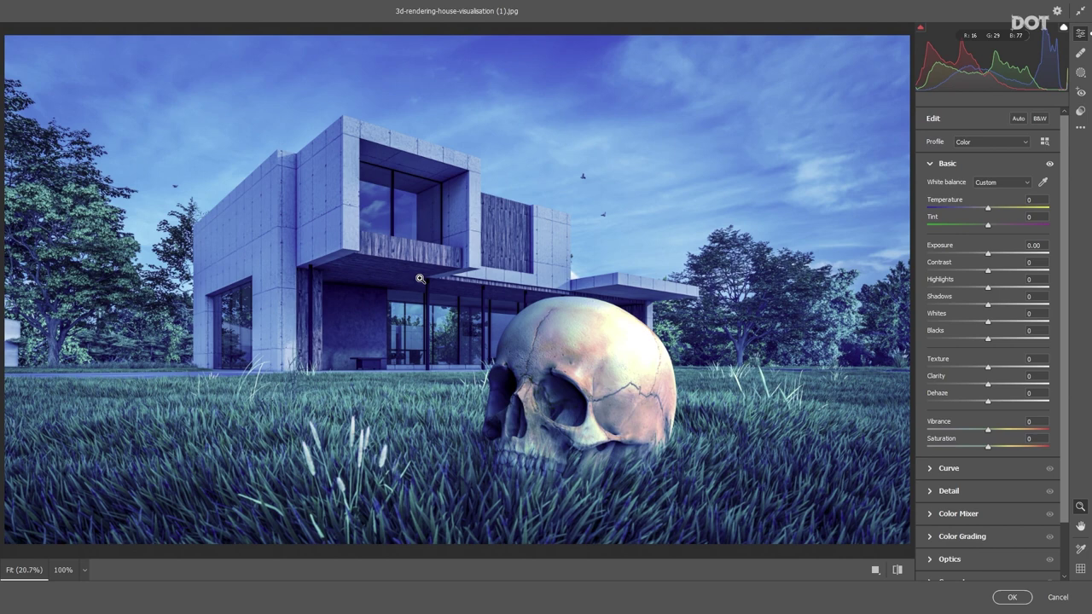
{"action": "mouse_move", "coordinate": [988, 207]}
{"action": "left_mouse_down"}
{"action": "mouse_move", "coordinate": [954, 215]}
{"action": "mouse_move", "coordinate": [1035, 218]}
{"action": "mouse_move", "coordinate": [994, 214]}
{"action": "mouse_move", "coordinate": [912, 245]}
{"action": "mouse_move", "coordinate": [977, 240]}
{"action": "left_mouse_up"}
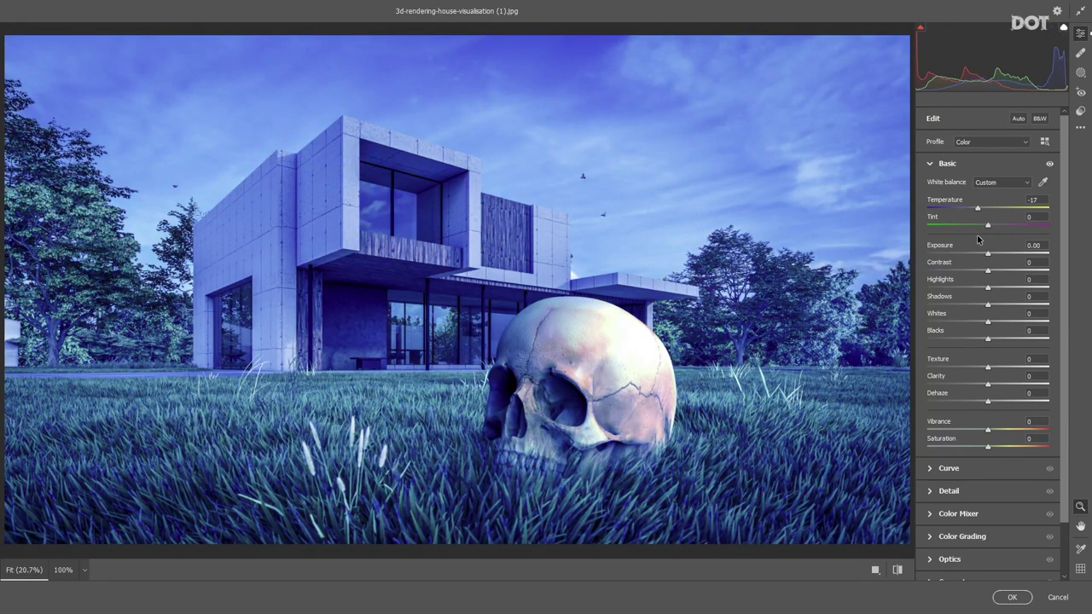
Step: Set Tint to +37 and compare the result with the Basic panel toggled off and on
{"action": "left_click", "coordinate": [1050, 165]}
{"action": "left_click_drag", "start_coordinate": [988, 228], "coordinate": [935, 236]}
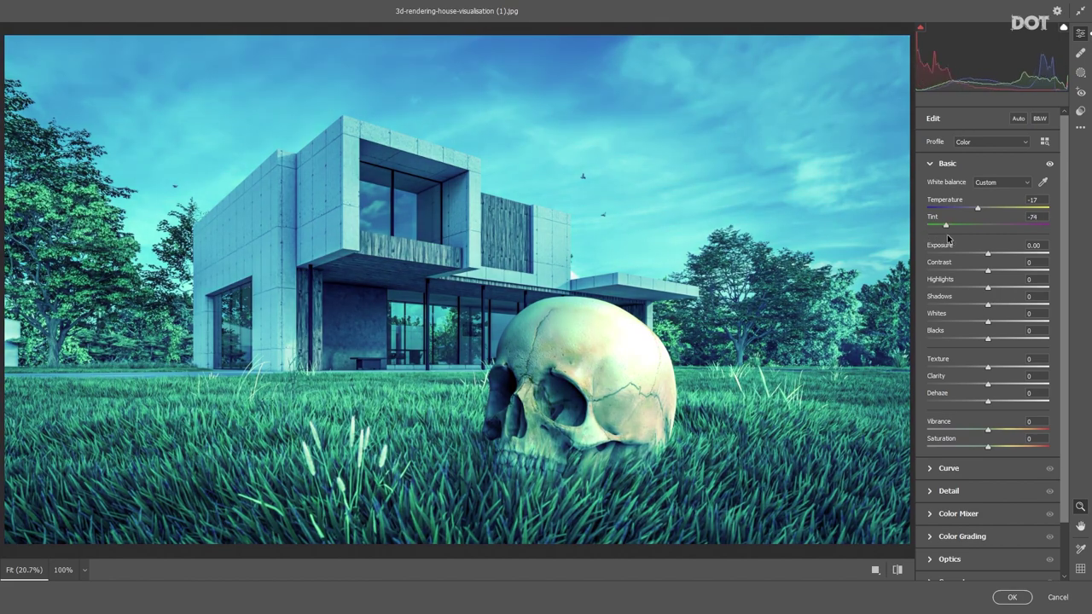
{"action": "mouse_move", "coordinate": [935, 236]}
{"action": "left_mouse_down"}
{"action": "mouse_move", "coordinate": [1053, 239]}
{"action": "mouse_move", "coordinate": [991, 243]}
{"action": "left_mouse_up"}
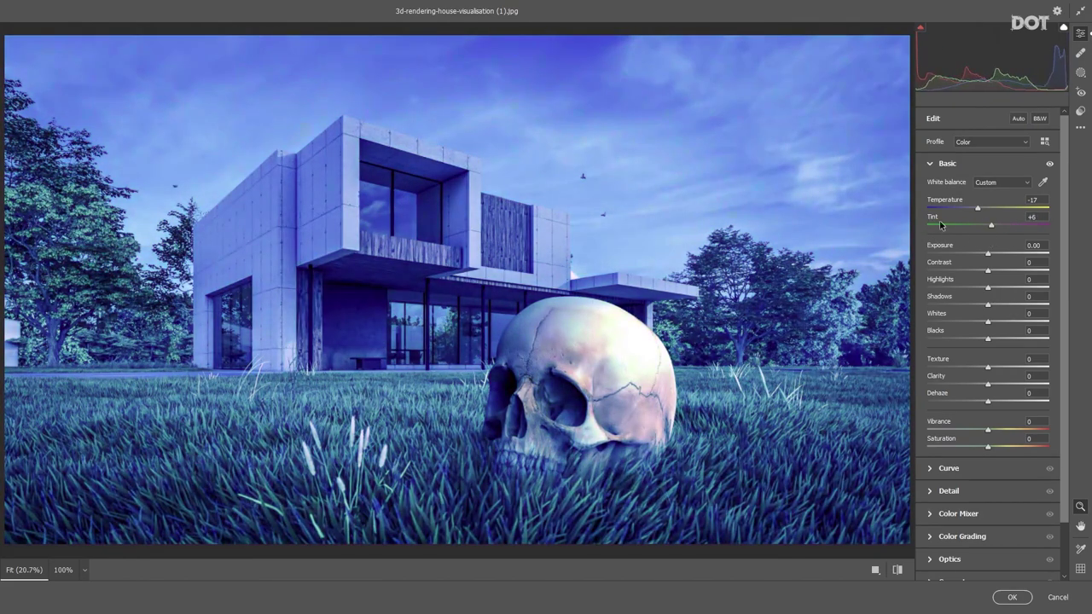
{"action": "double_click", "coordinate": [992, 225]}
{"action": "left_click_drag", "start_coordinate": [990, 228], "coordinate": [1011, 225]}
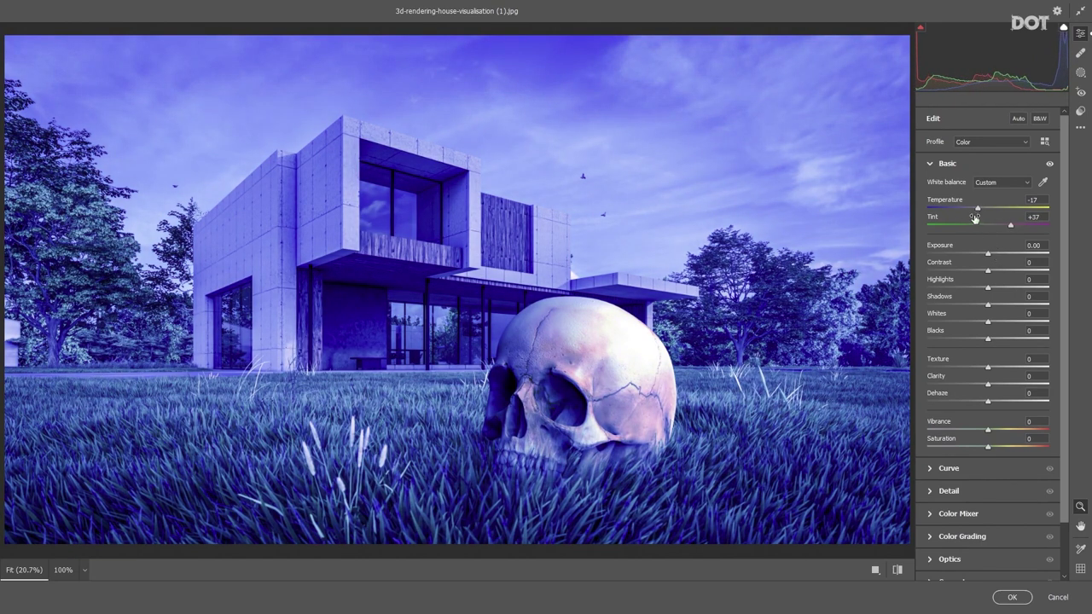
{"action": "left_click", "coordinate": [1049, 163]}
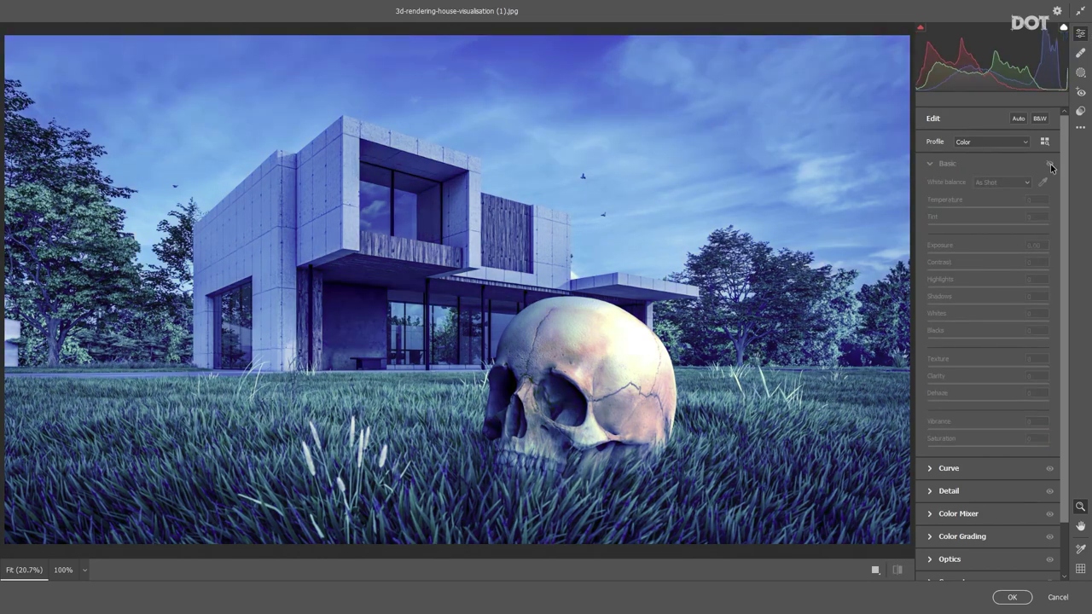
{"action": "left_click", "coordinate": [1049, 164]}
{"action": "left_click", "coordinate": [1050, 164]}
{"action": "left_click", "coordinate": [1050, 164]}
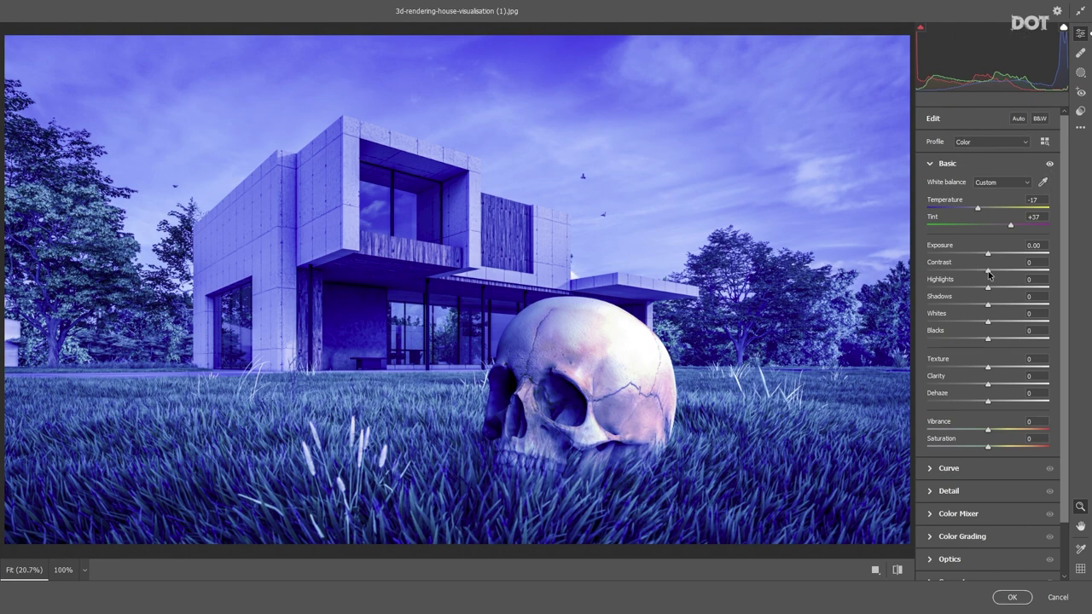
Step: Lower contrast and pull down the highlights, shadows, whites and blacks
{"action": "mouse_move", "coordinate": [988, 271]}
{"action": "left_mouse_down"}
{"action": "mouse_move", "coordinate": [952, 270]}
{"action": "mouse_move", "coordinate": [987, 277]}
{"action": "left_mouse_up"}
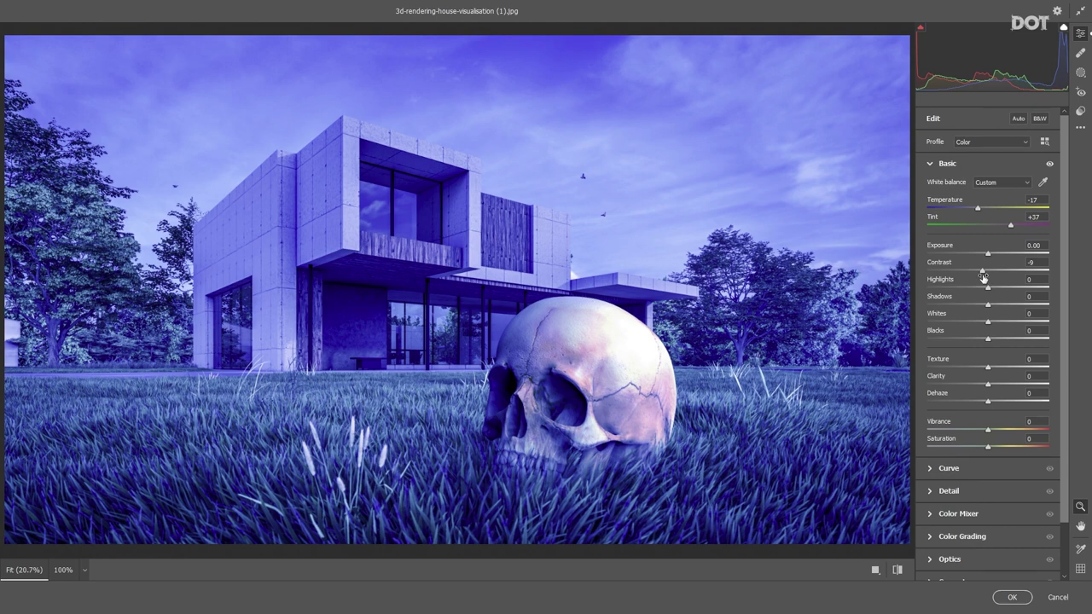
{"action": "mouse_move", "coordinate": [983, 279]}
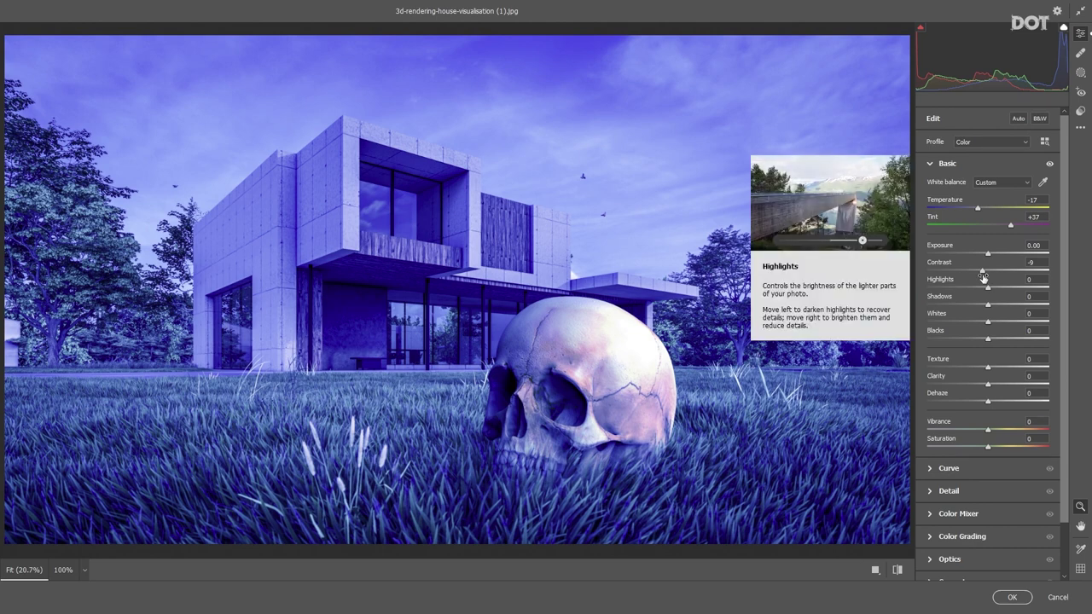
{"action": "left_click_drag", "start_coordinate": [989, 289], "coordinate": [929, 290]}
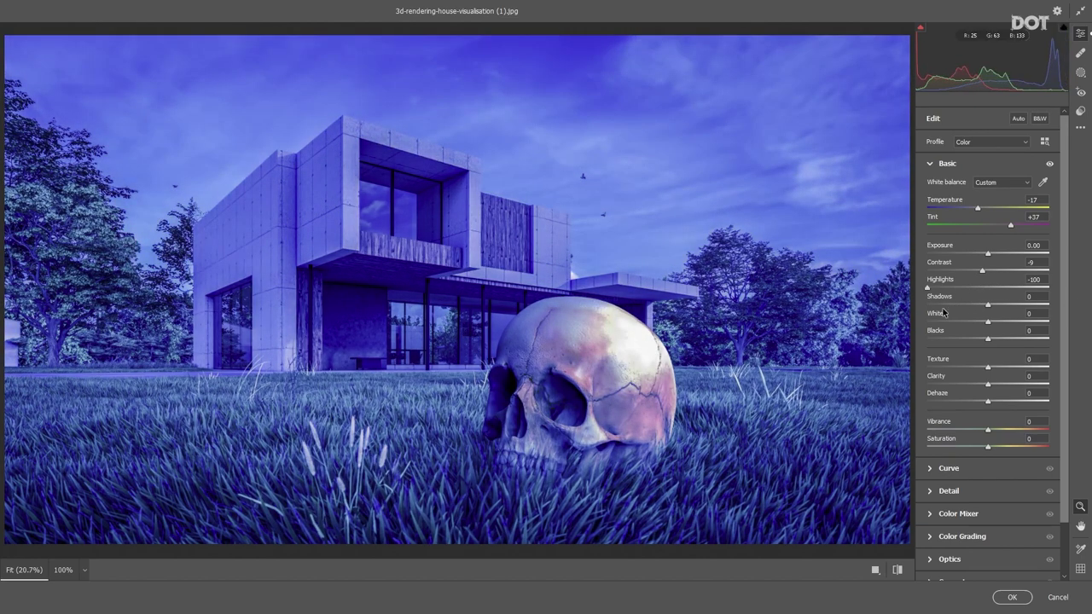
{"action": "left_click_drag", "start_coordinate": [943, 313], "coordinate": [981, 321]}
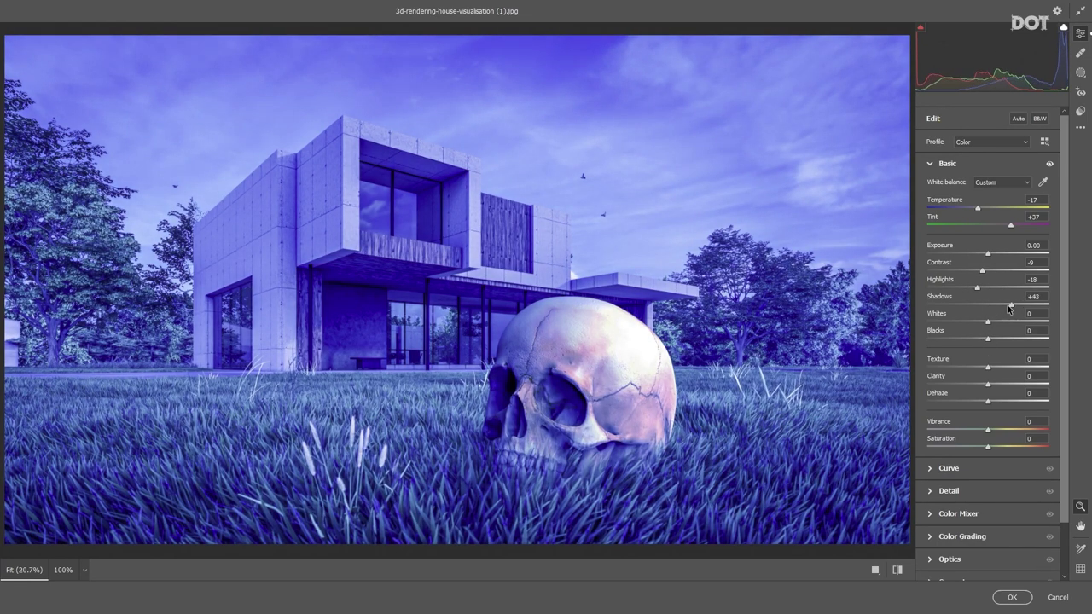
{"action": "mouse_move", "coordinate": [998, 304]}
{"action": "left_mouse_down"}
{"action": "mouse_move", "coordinate": [947, 311]}
{"action": "mouse_move", "coordinate": [977, 320]}
{"action": "left_mouse_up"}
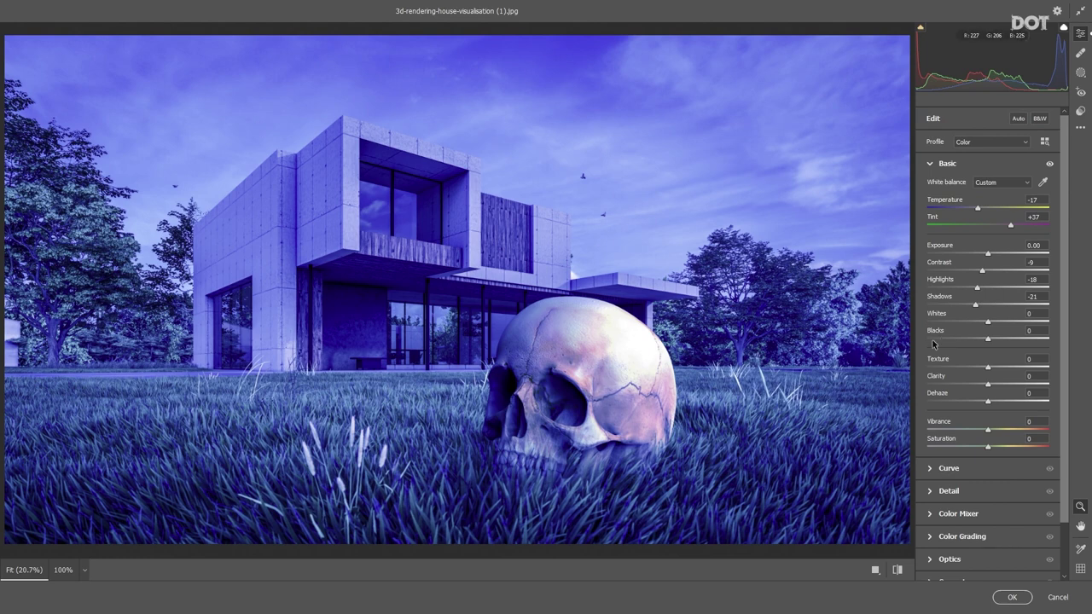
{"action": "mouse_move", "coordinate": [990, 324]}
{"action": "left_mouse_down"}
{"action": "mouse_move", "coordinate": [1013, 327]}
{"action": "mouse_move", "coordinate": [882, 339]}
{"action": "mouse_move", "coordinate": [973, 333]}
{"action": "left_mouse_up"}
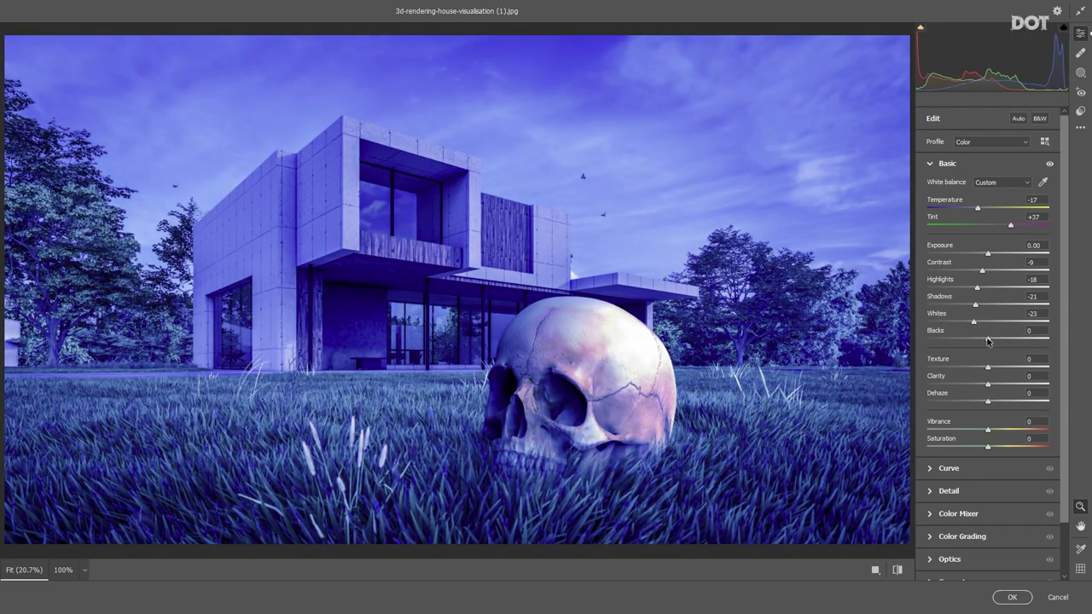
{"action": "mouse_move", "coordinate": [988, 339]}
{"action": "left_mouse_down"}
{"action": "mouse_move", "coordinate": [912, 360]}
{"action": "mouse_move", "coordinate": [989, 348]}
{"action": "mouse_move", "coordinate": [979, 358]}
{"action": "left_mouse_up"}
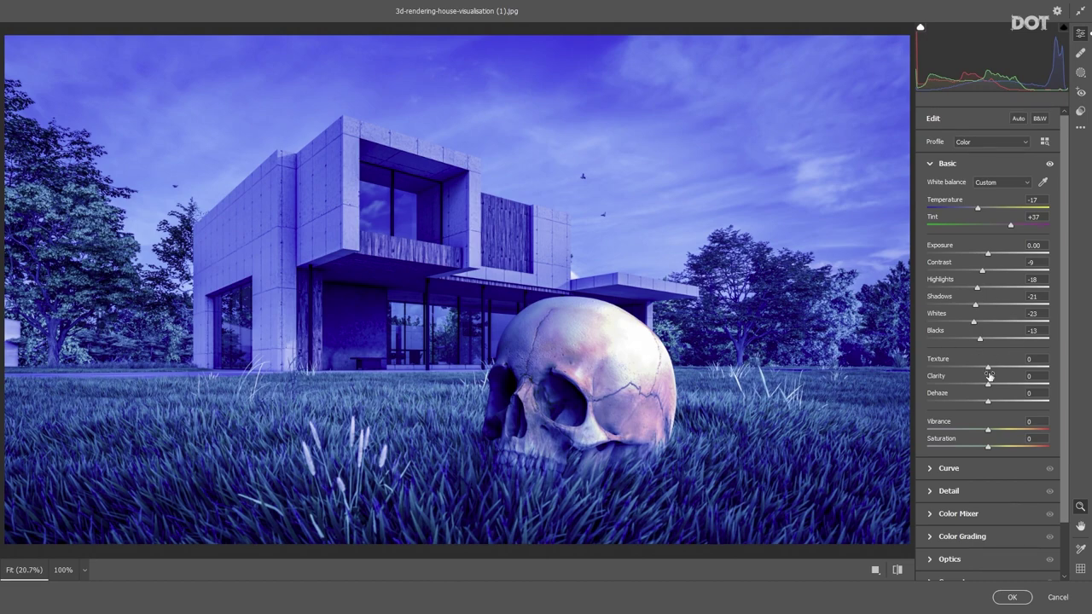
Step: Raise Texture on the skull, reduce Vibrance and reset Saturation to 0
{"action": "left_click", "coordinate": [540, 366]}
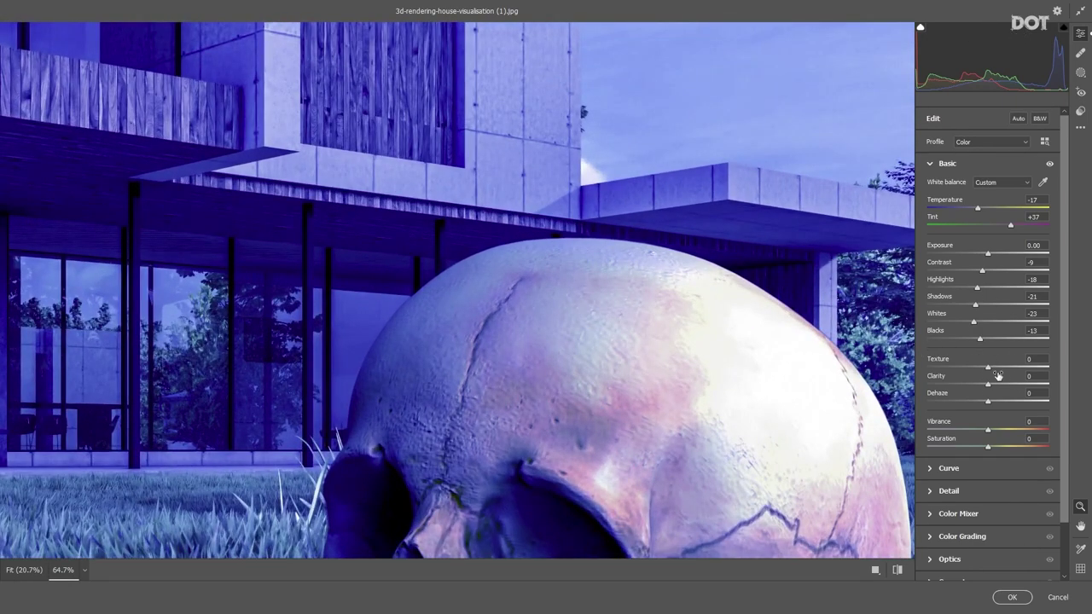
{"action": "mouse_move", "coordinate": [988, 368]}
{"action": "left_mouse_down"}
{"action": "mouse_move", "coordinate": [1063, 367]}
{"action": "mouse_move", "coordinate": [896, 391]}
{"action": "mouse_move", "coordinate": [1002, 388]}
{"action": "left_mouse_up"}
{"action": "scroll", "coordinate": [435, 270], "scroll_direction": "down", "scroll_amount": 5}
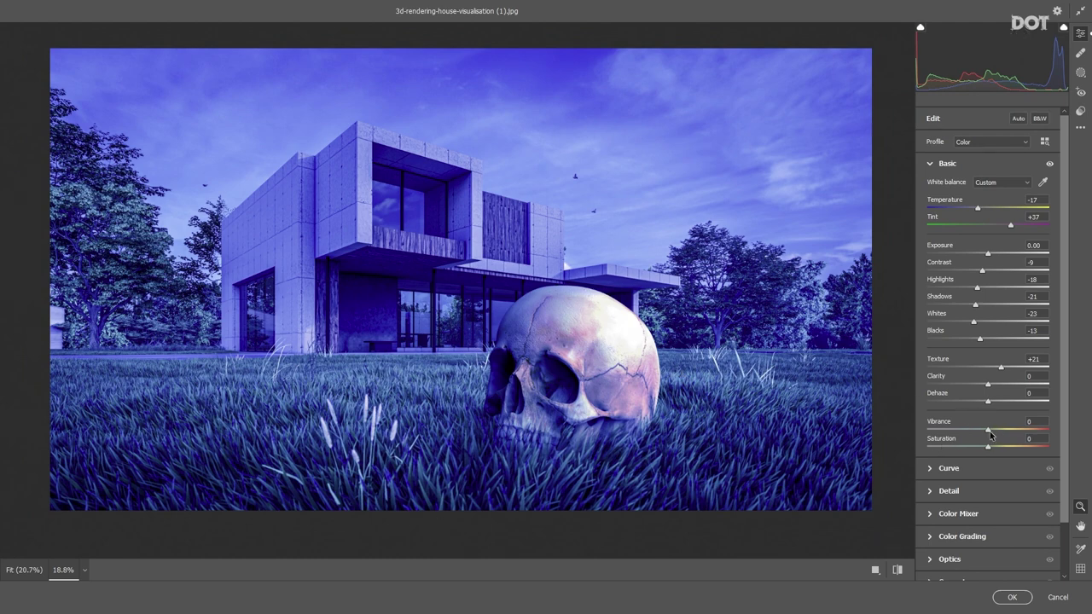
{"action": "mouse_move", "coordinate": [990, 433]}
{"action": "left_mouse_down"}
{"action": "mouse_move", "coordinate": [943, 440]}
{"action": "mouse_move", "coordinate": [1090, 424]}
{"action": "mouse_move", "coordinate": [990, 436]}
{"action": "mouse_move", "coordinate": [915, 465]}
{"action": "mouse_move", "coordinate": [967, 459]}
{"action": "left_mouse_up"}
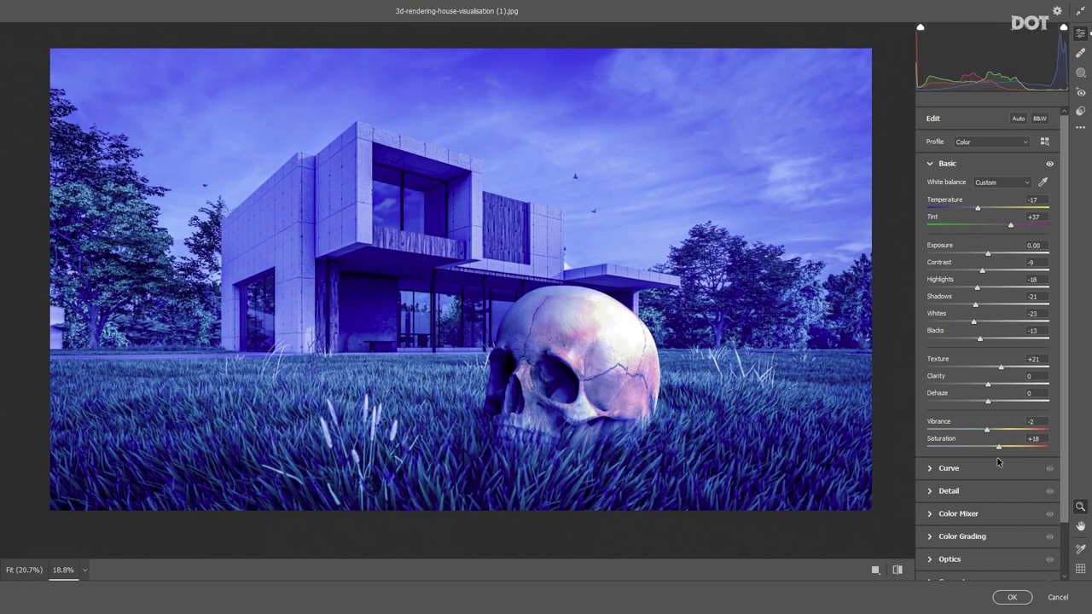
{"action": "double_click", "coordinate": [945, 440]}
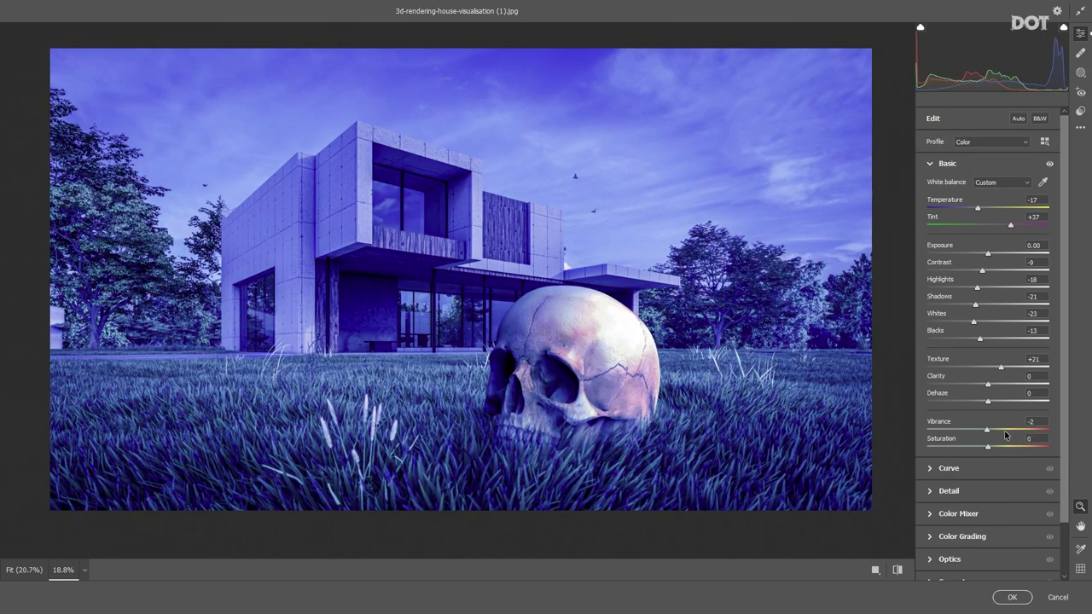
{"action": "left_click", "coordinate": [960, 165]}
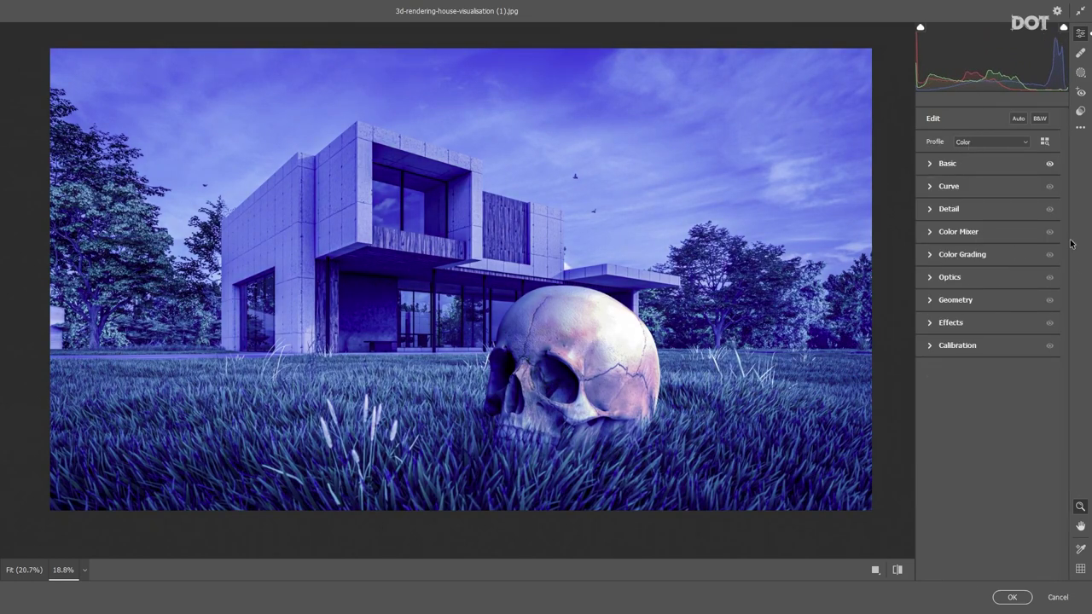
Step: Raise Lights on the tone curve and bend the Red and Green channel curves
{"action": "left_click", "coordinate": [942, 191]}
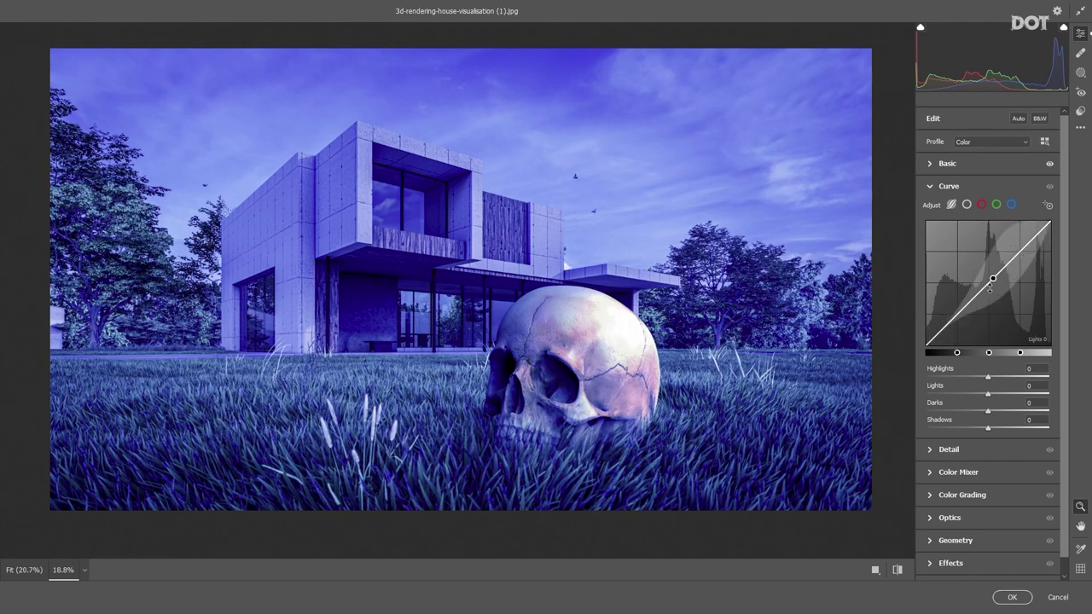
{"action": "mouse_move", "coordinate": [992, 287]}
{"action": "left_mouse_down"}
{"action": "mouse_move", "coordinate": [992, 268]}
{"action": "mouse_move", "coordinate": [992, 282]}
{"action": "left_mouse_up"}
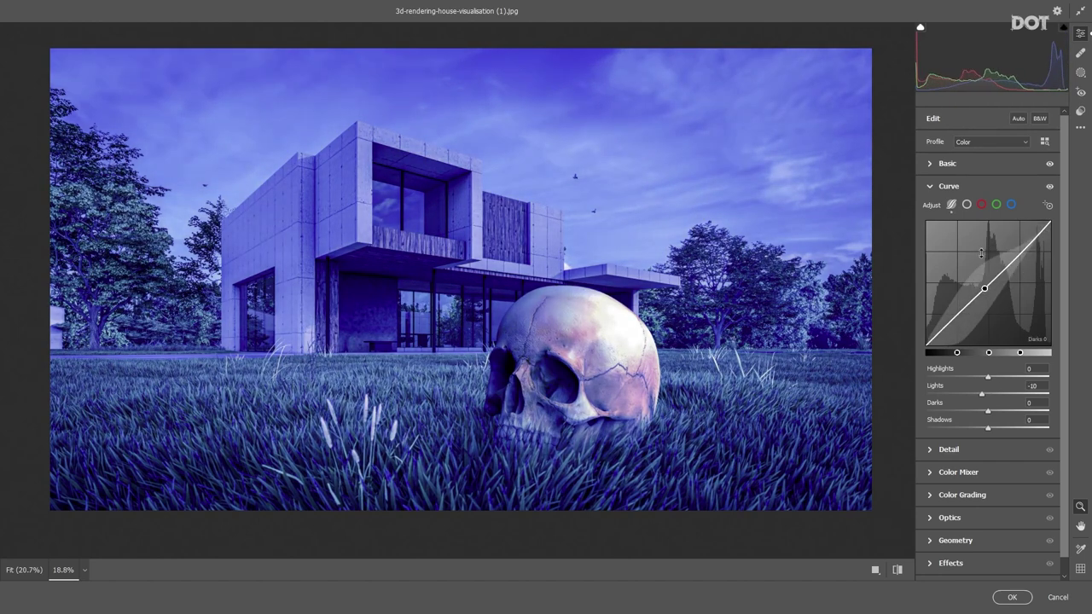
{"action": "left_click", "coordinate": [981, 204]}
{"action": "mouse_move", "coordinate": [987, 284]}
{"action": "left_mouse_down"}
{"action": "mouse_move", "coordinate": [977, 261]}
{"action": "mouse_move", "coordinate": [998, 299]}
{"action": "mouse_move", "coordinate": [994, 283]}
{"action": "left_mouse_up"}
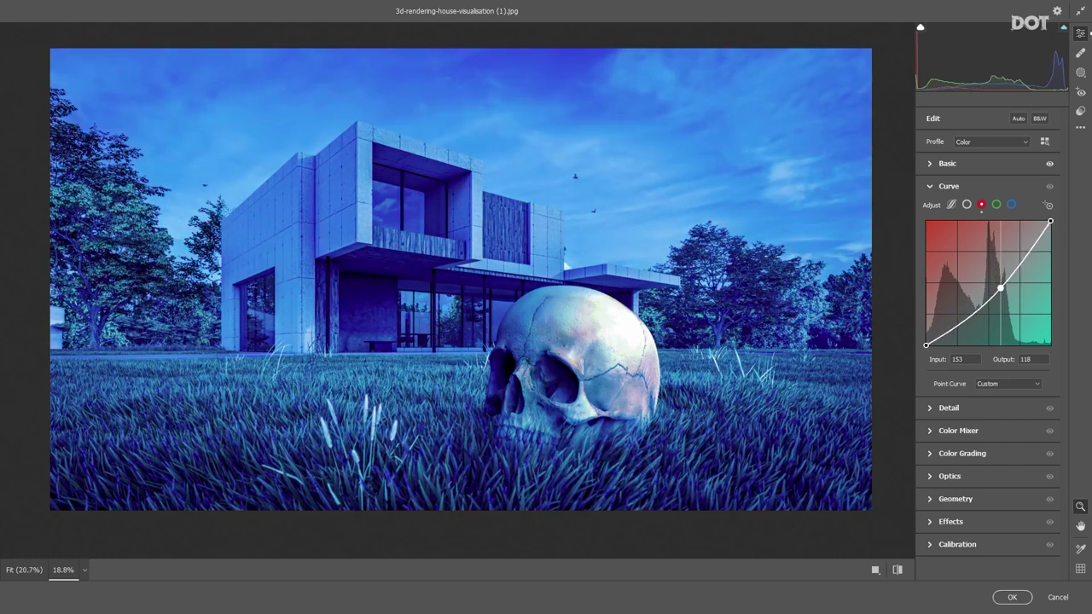
{"action": "left_click", "coordinate": [996, 204]}
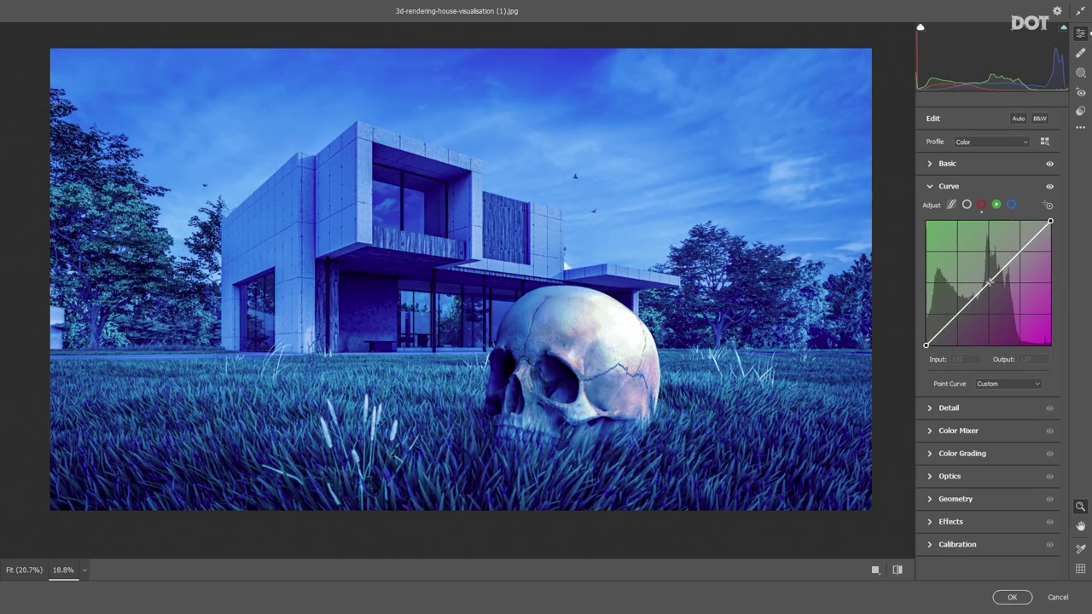
{"action": "mouse_move", "coordinate": [988, 283]}
{"action": "left_mouse_down"}
{"action": "mouse_move", "coordinate": [999, 288]}
{"action": "mouse_move", "coordinate": [982, 261]}
{"action": "mouse_move", "coordinate": [1007, 287]}
{"action": "mouse_move", "coordinate": [982, 237]}
{"action": "mouse_move", "coordinate": [995, 276]}
{"action": "left_mouse_up"}
{"action": "left_click", "coordinate": [1011, 204]}
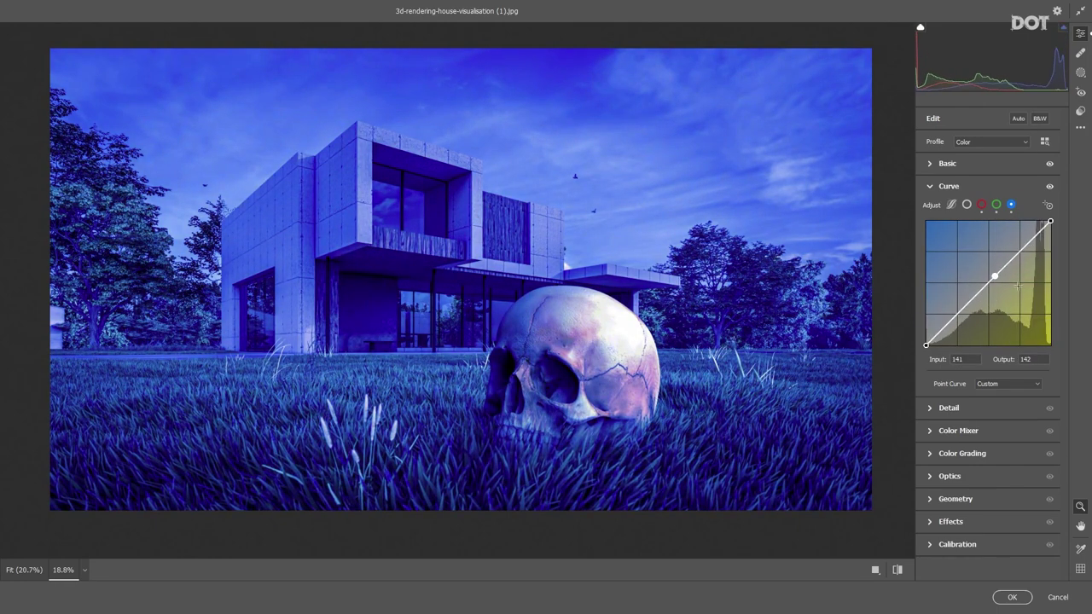
{"action": "left_click", "coordinate": [1050, 188]}
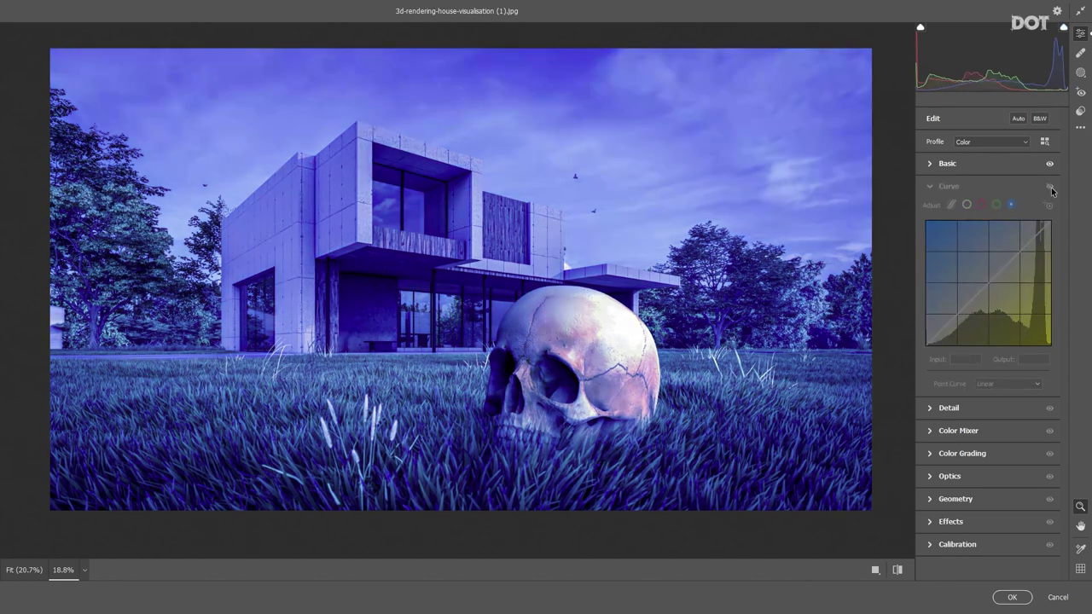
{"action": "left_click", "coordinate": [1050, 188]}
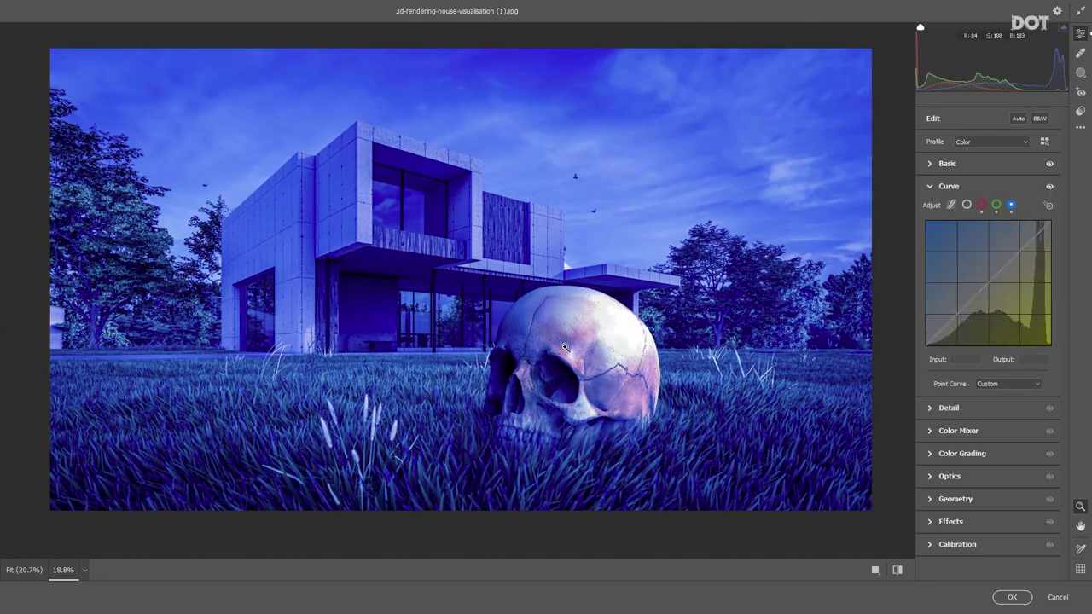
Step: Set Noise Reduction to 21 in the Detail panel
{"action": "left_click", "coordinate": [936, 187]}
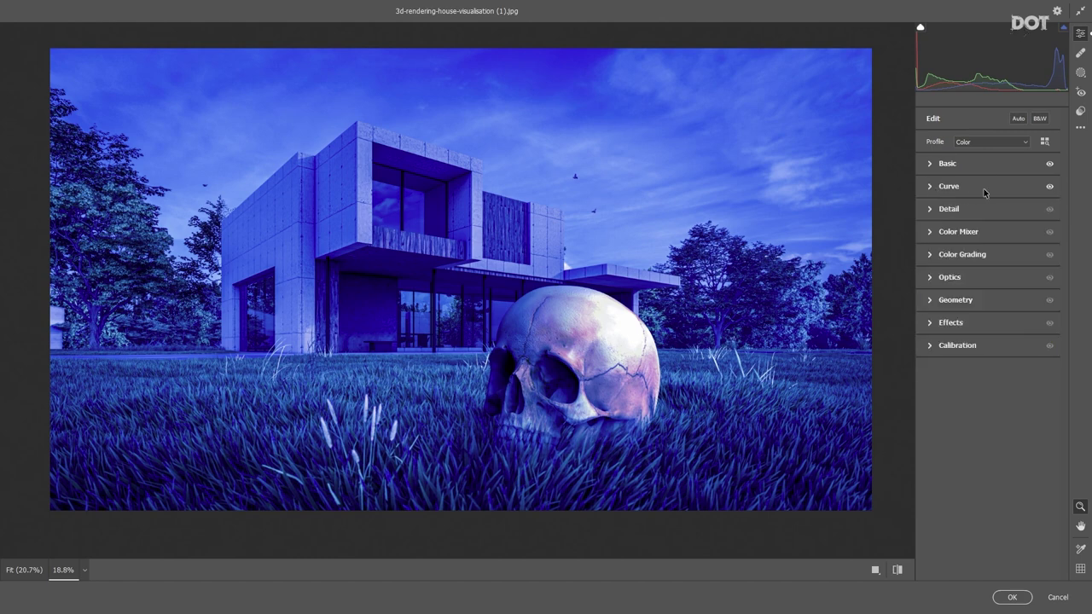
{"action": "left_click", "coordinate": [941, 210]}
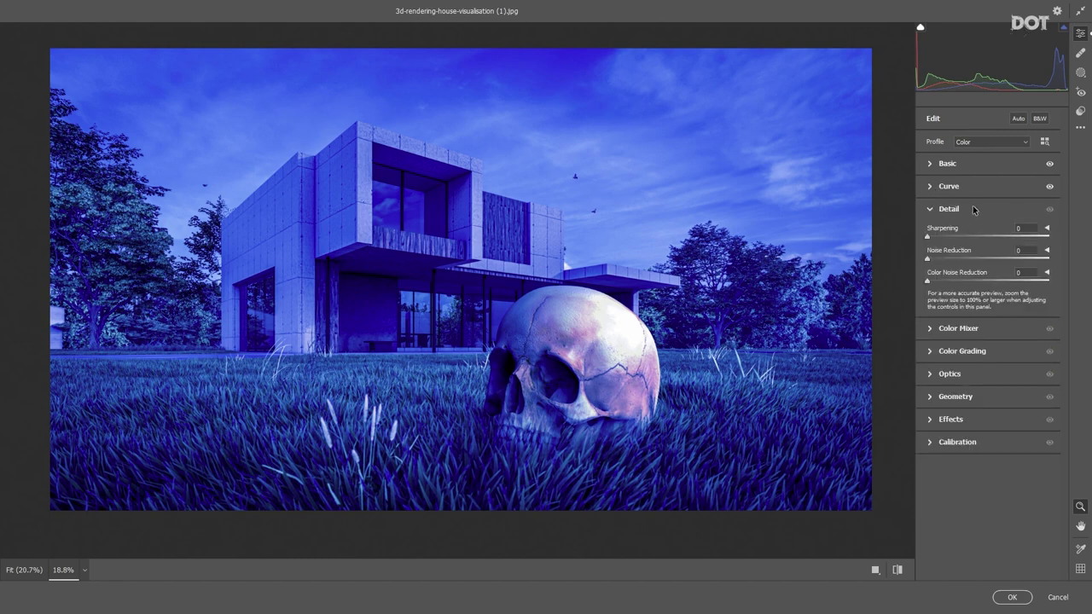
{"action": "scroll", "coordinate": [551, 343], "scroll_direction": "up", "scroll_amount": 1}
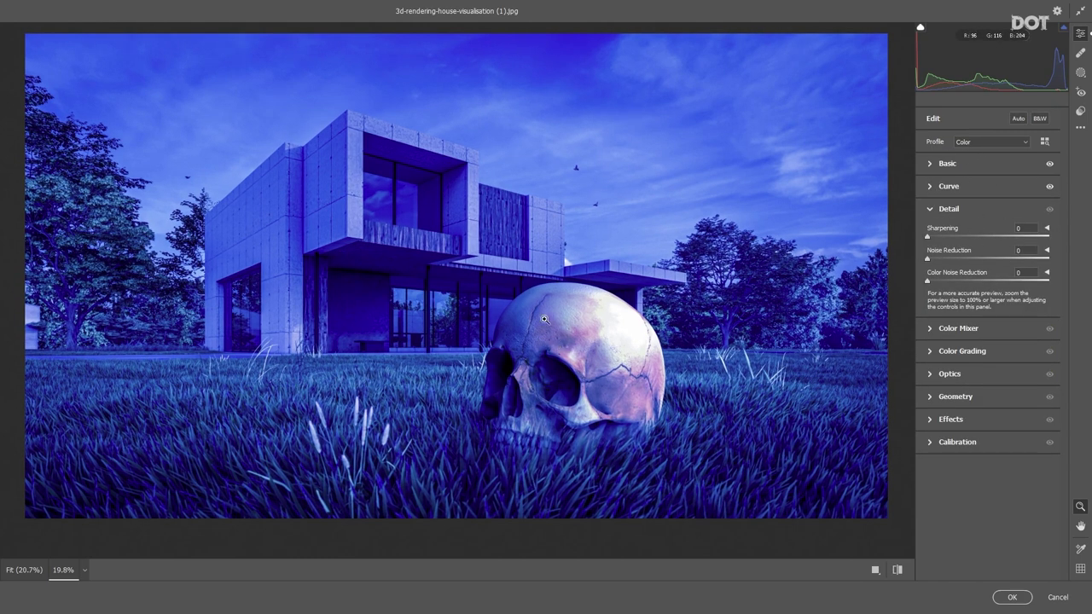
{"action": "scroll", "coordinate": [555, 348], "scroll_direction": "up", "scroll_amount": 2}
{"action": "scroll", "coordinate": [600, 406], "scroll_direction": "down", "scroll_amount": 1}
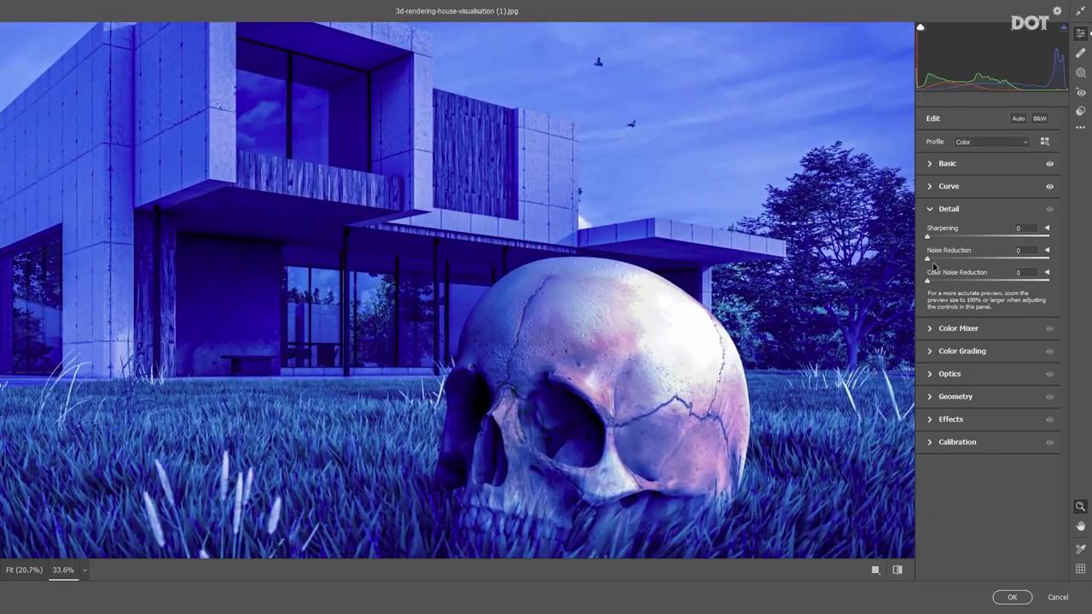
{"action": "left_click_drag", "start_coordinate": [932, 260], "coordinate": [1090, 258]}
{"action": "scroll", "coordinate": [586, 512], "scroll_direction": "up", "scroll_amount": 2}
{"action": "scroll", "coordinate": [589, 506], "scroll_direction": "up", "scroll_amount": 2}
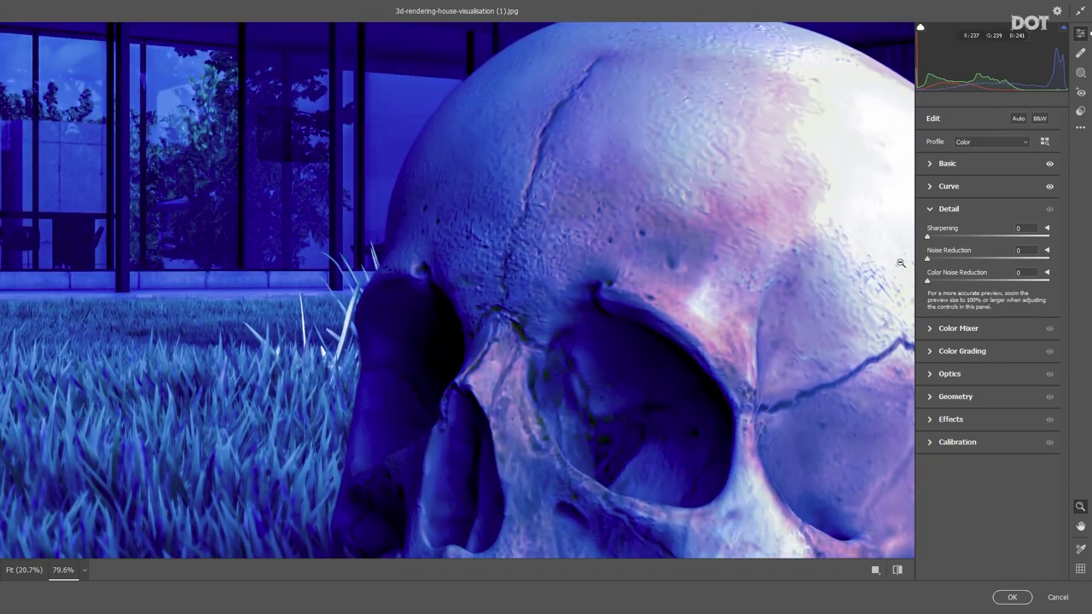
{"action": "left_click_drag", "start_coordinate": [930, 259], "coordinate": [955, 259]}
{"action": "left_click_drag", "start_coordinate": [1047, 261], "coordinate": [948, 261]}
Step: Set Sharpening to 93 and compare the image with Detail toggled off and on
{"action": "scroll", "coordinate": [498, 293], "scroll_direction": "down", "scroll_amount": 2}
{"action": "scroll", "coordinate": [524, 316], "scroll_direction": "down", "scroll_amount": 1}
{"action": "scroll", "coordinate": [546, 255], "scroll_direction": "up", "scroll_amount": 3}
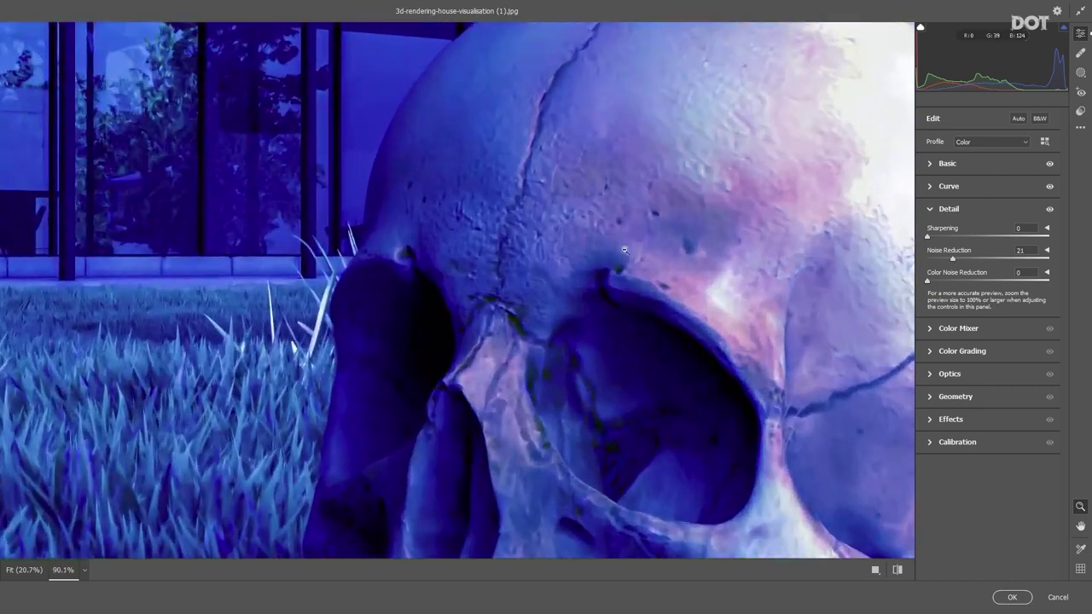
{"action": "mouse_move", "coordinate": [938, 237]}
{"action": "left_mouse_down"}
{"action": "mouse_move", "coordinate": [1038, 232]}
{"action": "mouse_move", "coordinate": [955, 236]}
{"action": "mouse_move", "coordinate": [1002, 235]}
{"action": "left_mouse_up"}
{"action": "scroll", "coordinate": [527, 290], "scroll_direction": "down", "scroll_amount": 3}
{"action": "scroll", "coordinate": [527, 290], "scroll_direction": "down", "scroll_amount": 2}
{"action": "scroll", "coordinate": [527, 290], "scroll_direction": "up", "scroll_amount": 1}
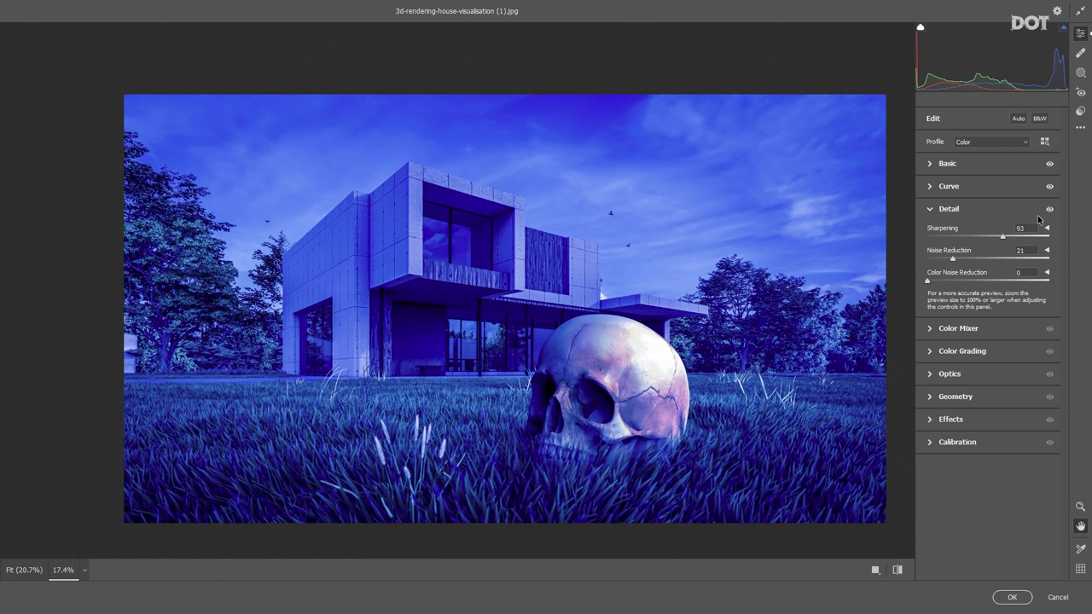
{"action": "left_click", "coordinate": [1051, 209]}
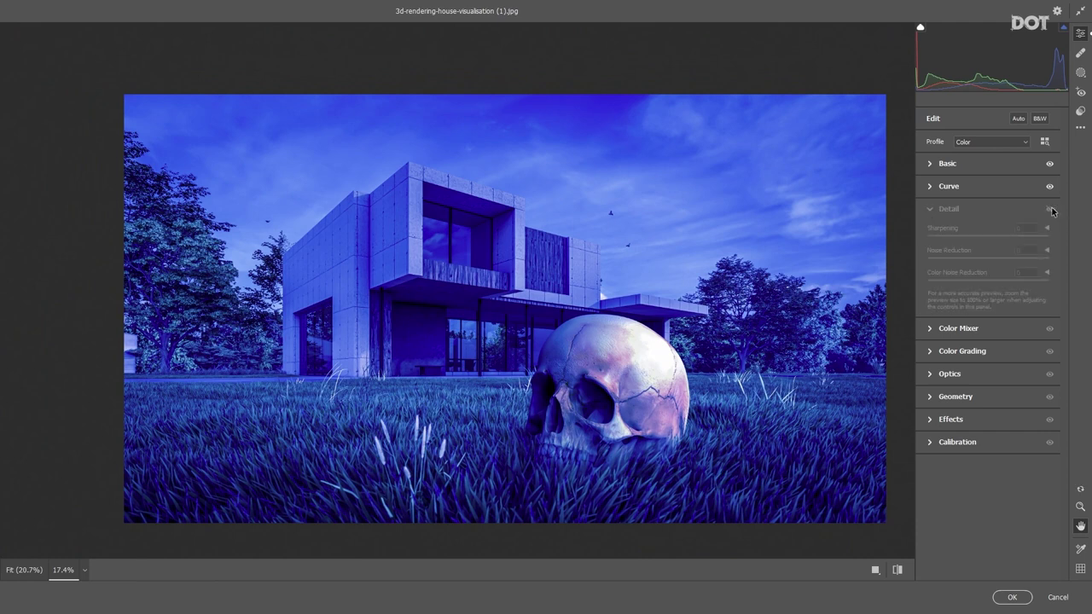
{"action": "left_click", "coordinate": [1050, 209]}
{"action": "left_click", "coordinate": [1050, 209]}
{"action": "left_click", "coordinate": [1050, 209]}
{"action": "left_click", "coordinate": [1051, 209]}
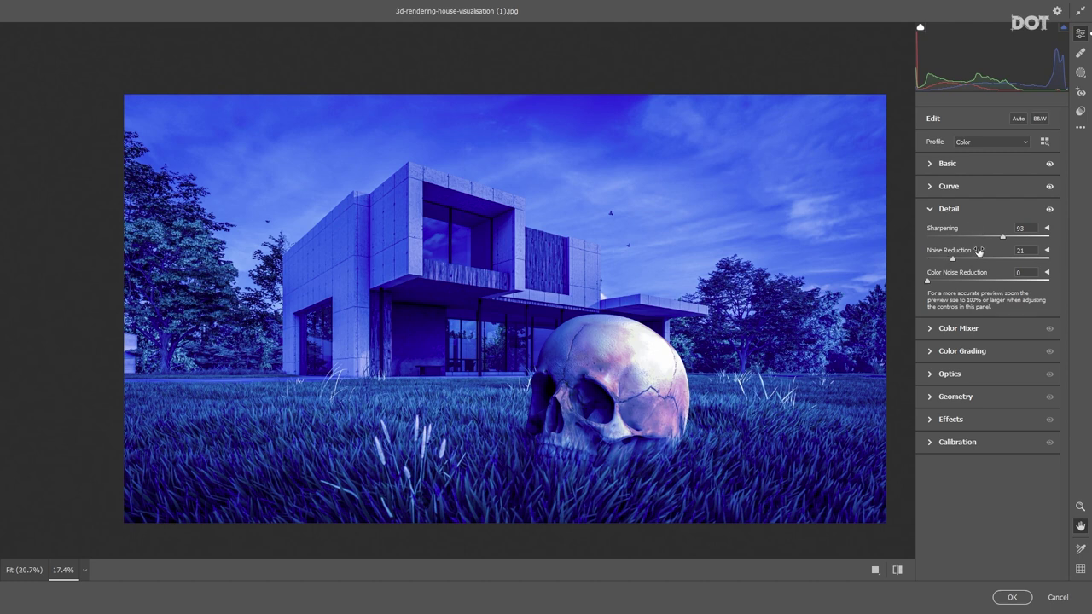
{"action": "left_click", "coordinate": [958, 210]}
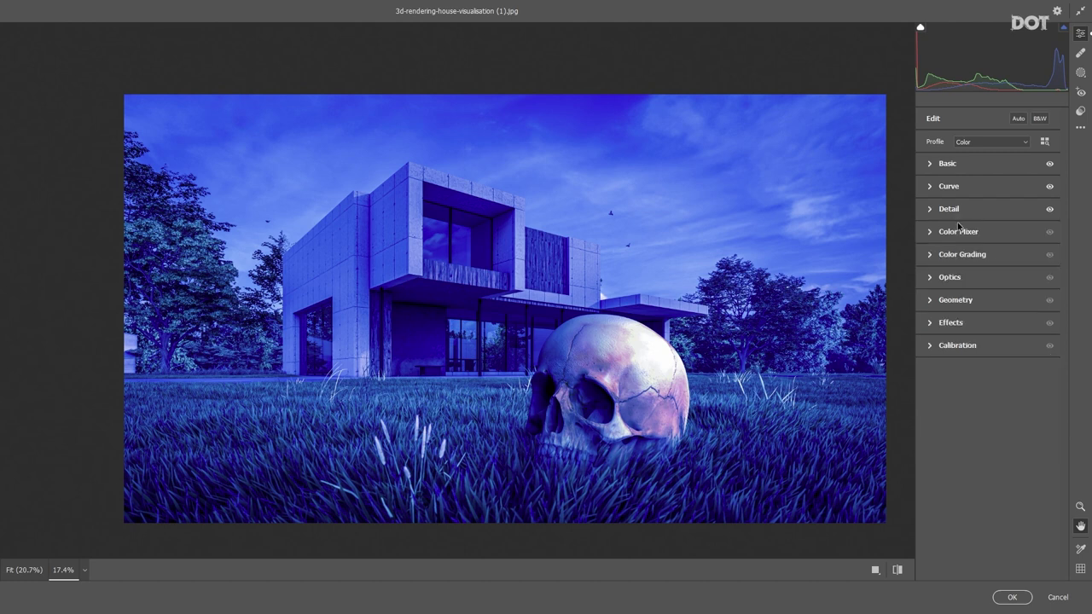
Step: Shift the Reds hue to +10 and the Aquas hue to -100 in the Color Mixer
{"action": "left_click", "coordinate": [978, 233]}
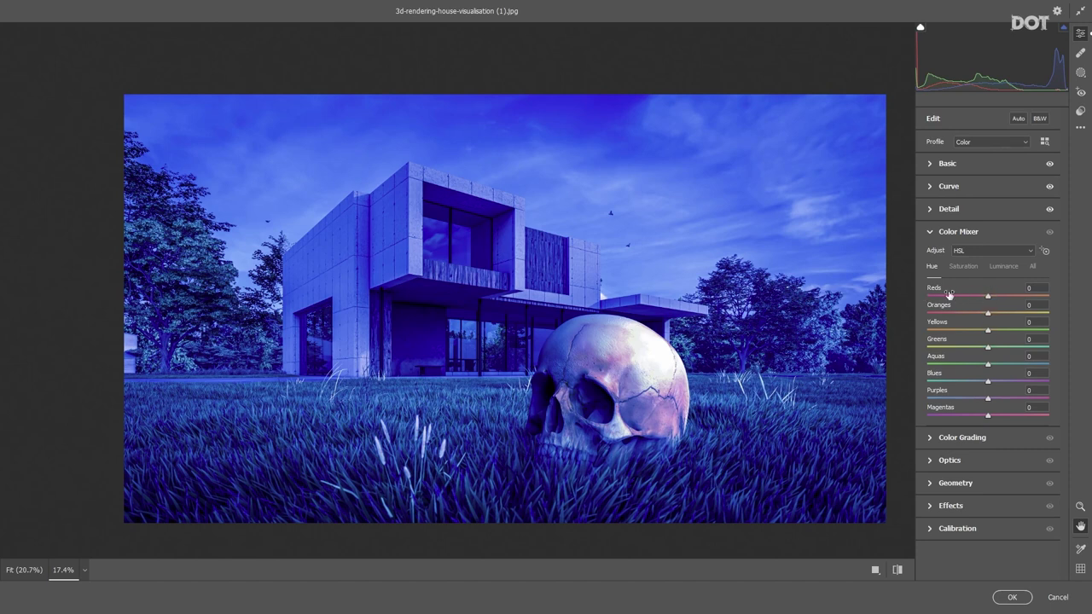
{"action": "key", "text": "z"}
{"action": "left_click_drag", "start_coordinate": [989, 297], "coordinate": [950, 302]}
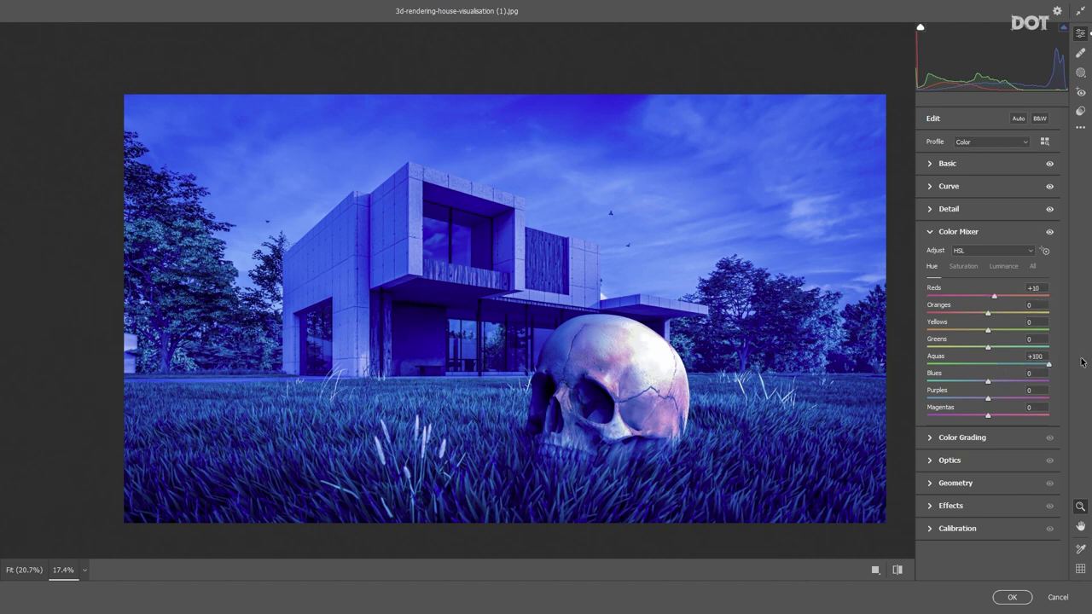
{"action": "left_click_drag", "start_coordinate": [987, 365], "coordinate": [894, 362]}
{"action": "left_click_drag", "start_coordinate": [994, 357], "coordinate": [947, 368]}
{"action": "mouse_move", "coordinate": [1090, 373]}
{"action": "left_mouse_down"}
{"action": "mouse_move", "coordinate": [889, 372]}
{"action": "mouse_move", "coordinate": [952, 386]}
{"action": "mouse_move", "coordinate": [1054, 377]}
{"action": "mouse_move", "coordinate": [945, 388]}
{"action": "mouse_move", "coordinate": [1034, 398]}
{"action": "mouse_move", "coordinate": [972, 401]}
{"action": "mouse_move", "coordinate": [1036, 399]}
{"action": "mouse_move", "coordinate": [972, 399]}
{"action": "left_mouse_up"}
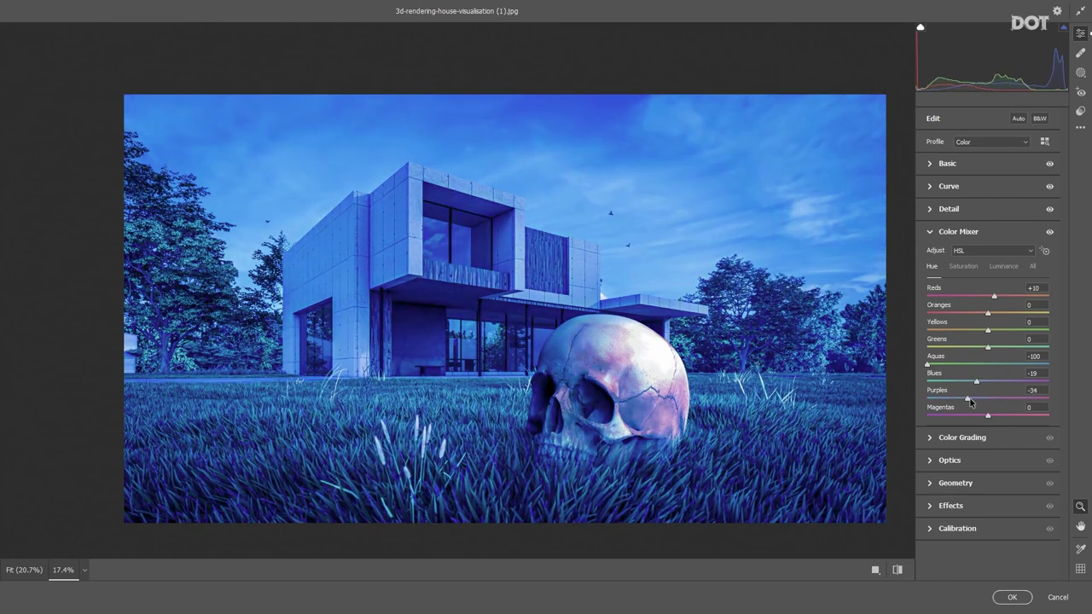
Step: Set the Yellows hue to +1 and Magentas hue to +100, comparing with hue changes toggled
{"action": "left_click_drag", "start_coordinate": [986, 332], "coordinate": [989, 331]}
{"action": "left_click_drag", "start_coordinate": [987, 417], "coordinate": [1012, 426]}
{"action": "left_click_drag", "start_coordinate": [1004, 425], "coordinate": [1089, 435]}
{"action": "left_click", "coordinate": [1050, 233]}
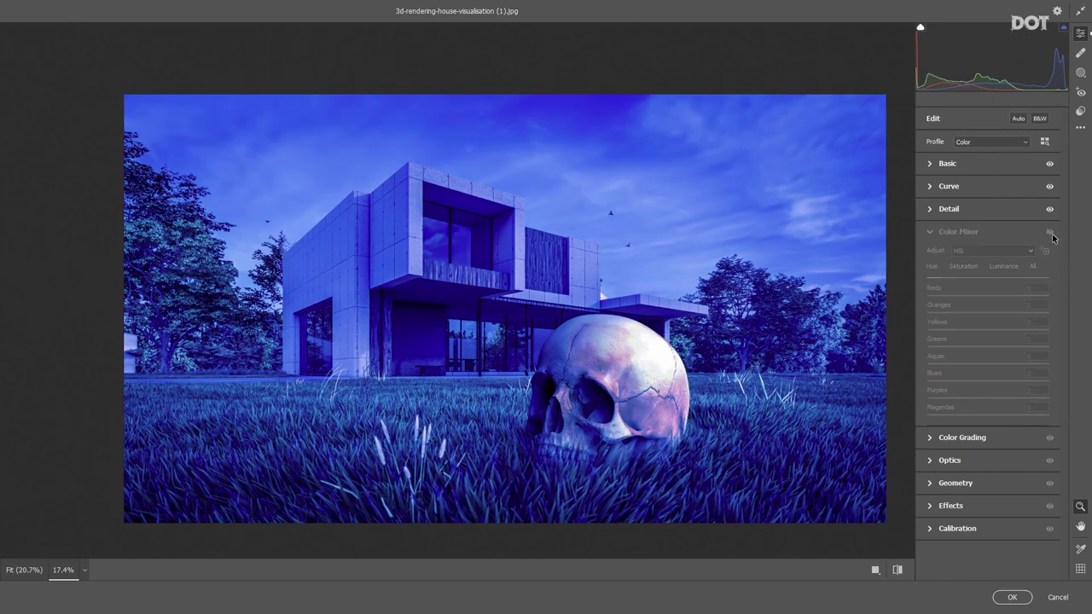
{"action": "left_click", "coordinate": [1050, 232]}
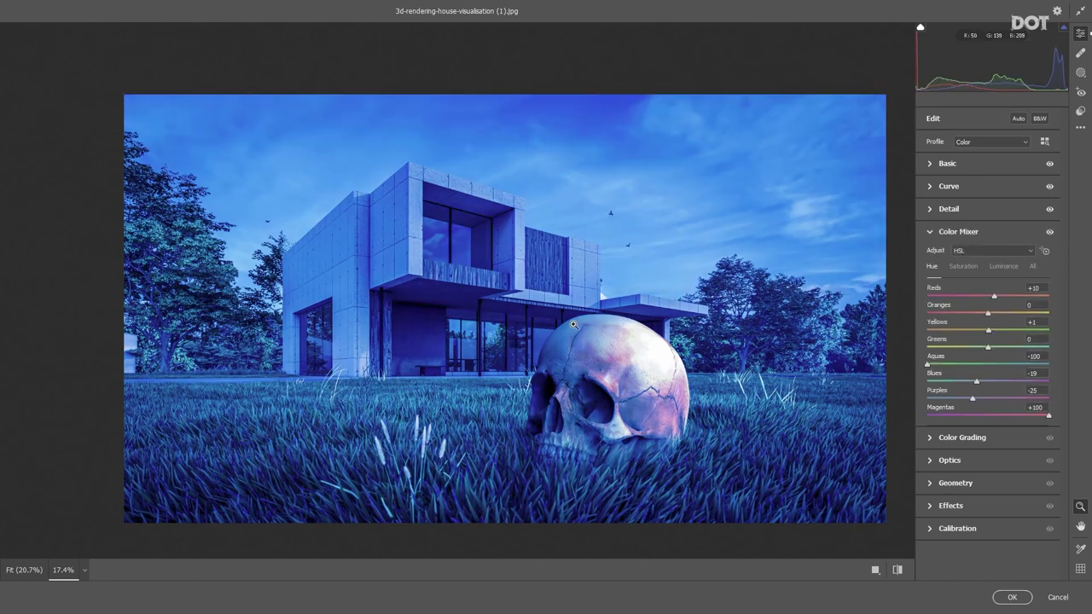
Step: Darken Midtones luminance, tint Shadows blue-purple and Highlights cyan-blue, and darken Highlights
{"action": "left_click", "coordinate": [944, 235]}
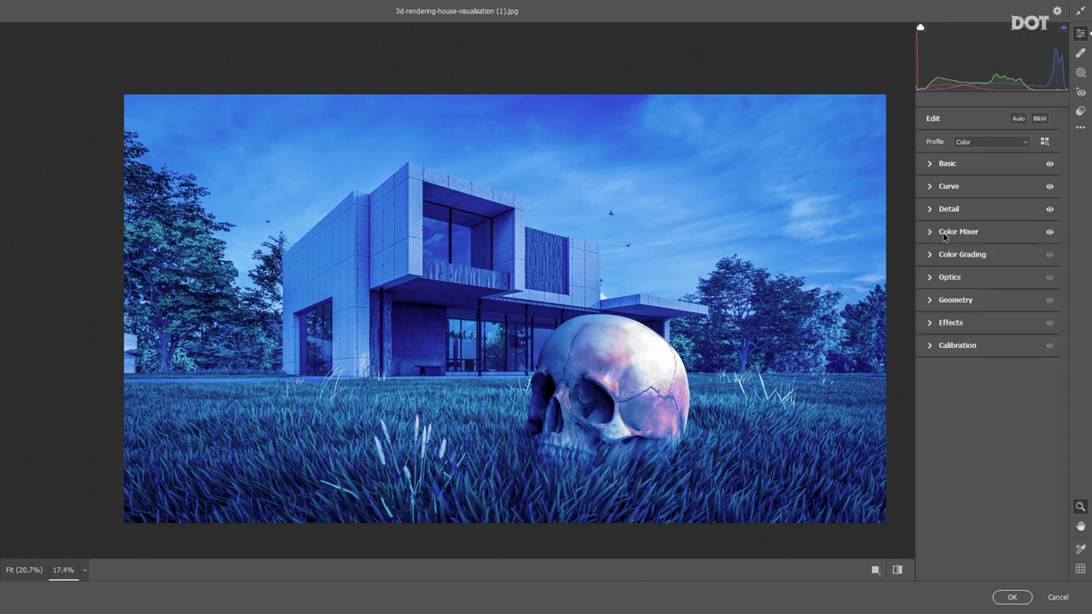
{"action": "left_click", "coordinate": [971, 257]}
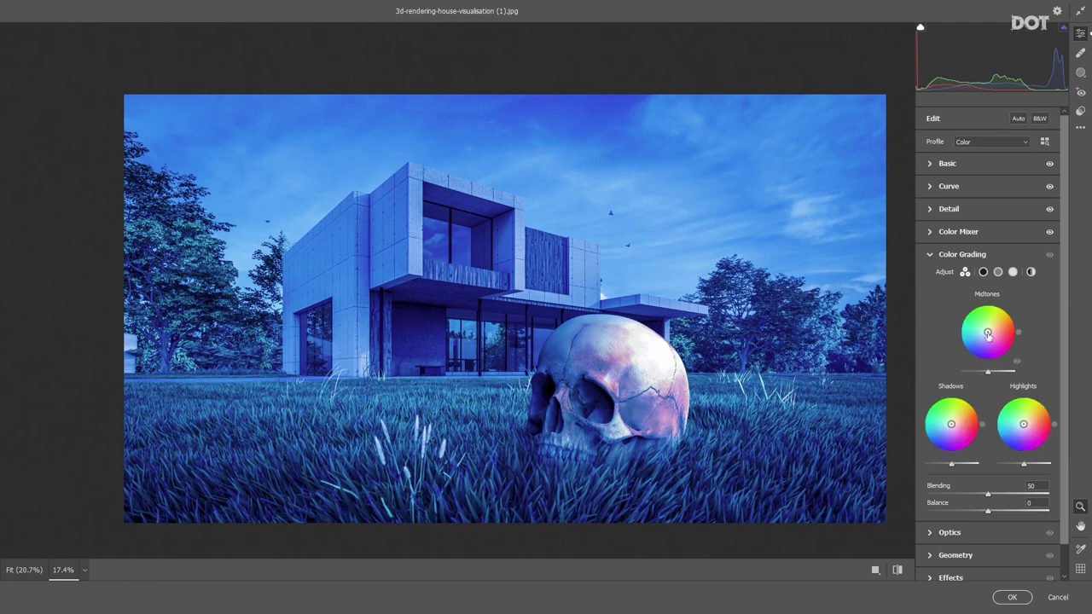
{"action": "mouse_move", "coordinate": [988, 333]}
{"action": "left_mouse_down"}
{"action": "mouse_move", "coordinate": [997, 350]}
{"action": "mouse_move", "coordinate": [999, 312]}
{"action": "mouse_move", "coordinate": [975, 351]}
{"action": "mouse_move", "coordinate": [1007, 343]}
{"action": "mouse_move", "coordinate": [967, 342]}
{"action": "mouse_move", "coordinate": [995, 313]}
{"action": "left_mouse_up"}
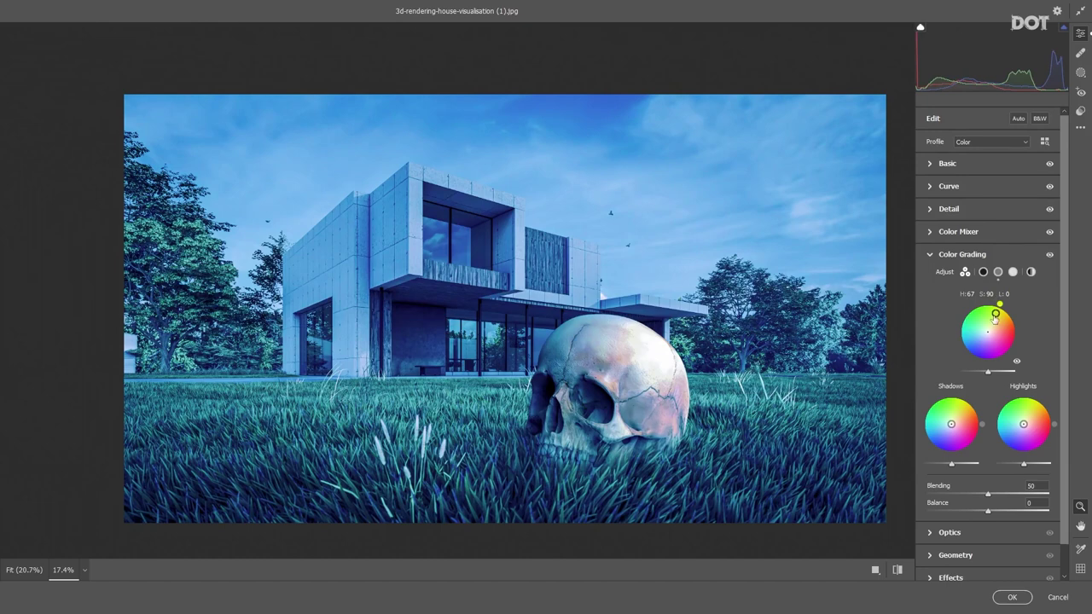
{"action": "key", "text": "alt"}
{"action": "left_click_drag", "start_coordinate": [995, 315], "coordinate": [988, 332]}
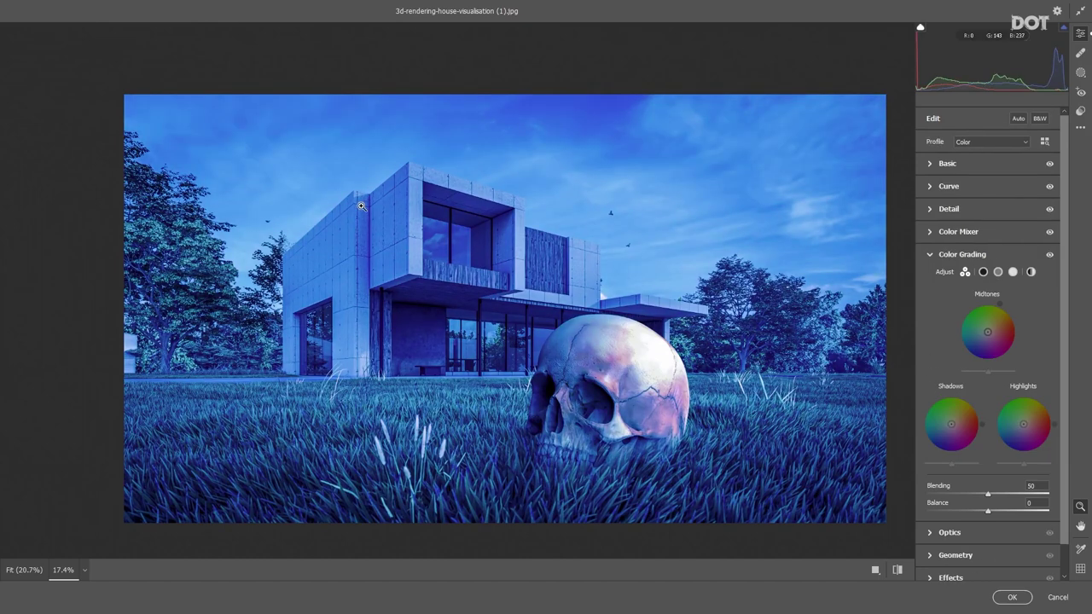
{"action": "left_click_drag", "start_coordinate": [990, 371], "coordinate": [971, 373]}
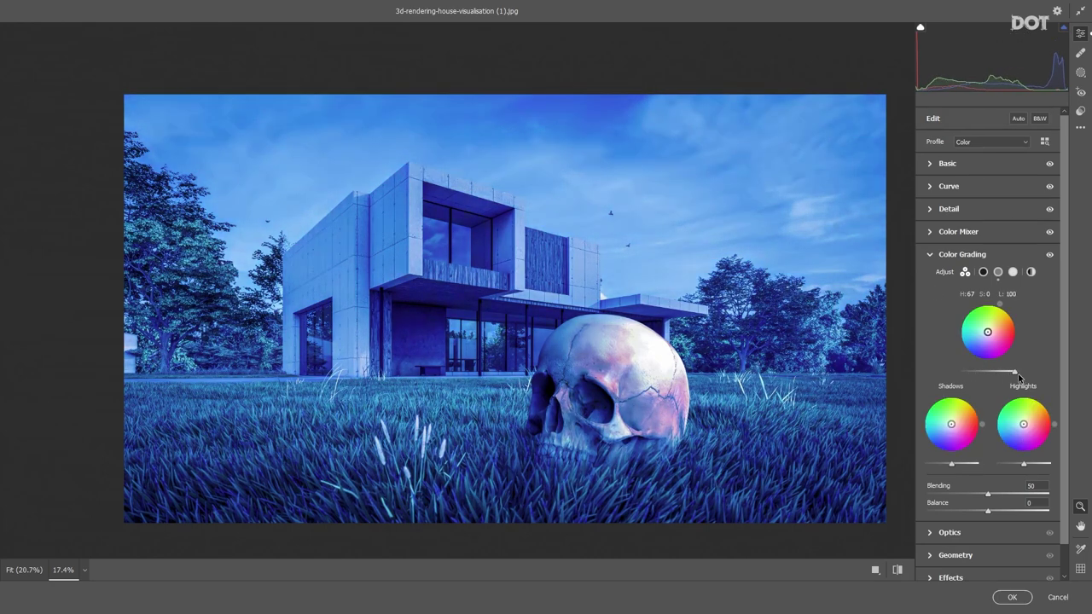
{"action": "left_click_drag", "start_coordinate": [970, 373], "coordinate": [985, 376]}
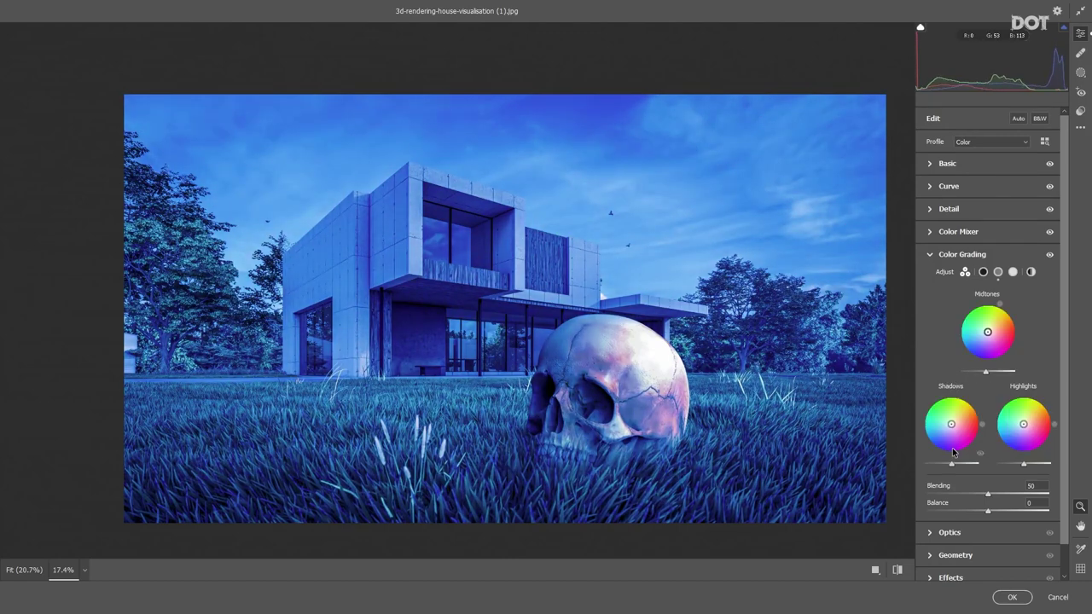
{"action": "mouse_move", "coordinate": [951, 425]}
{"action": "left_mouse_down"}
{"action": "mouse_move", "coordinate": [936, 440]}
{"action": "mouse_move", "coordinate": [943, 467]}
{"action": "left_mouse_up"}
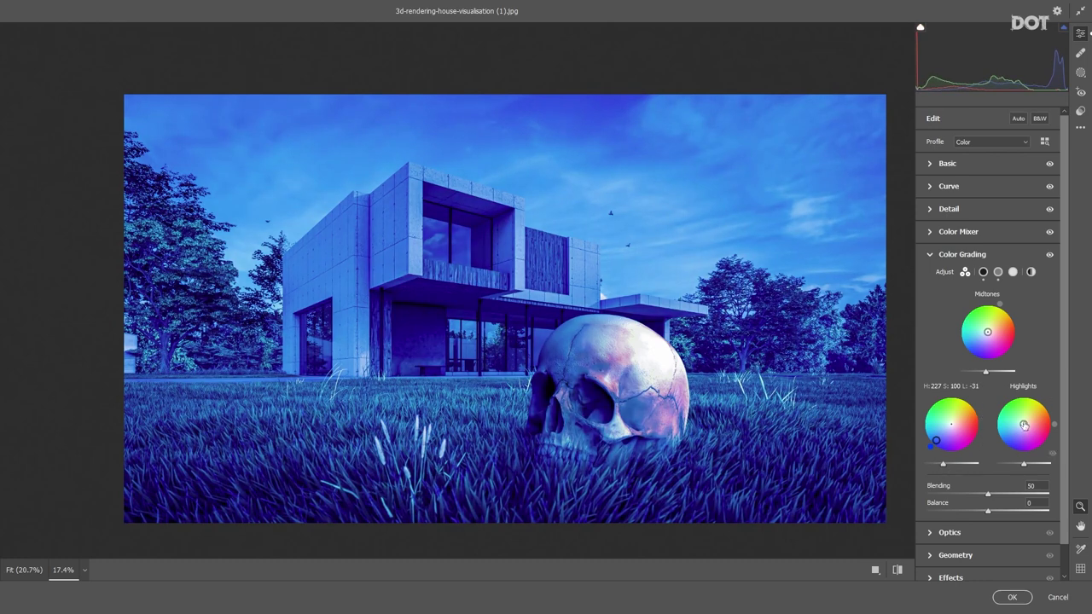
{"action": "mouse_move", "coordinate": [1024, 424]}
{"action": "left_mouse_down"}
{"action": "mouse_move", "coordinate": [1003, 430]}
{"action": "mouse_move", "coordinate": [1003, 417]}
{"action": "left_mouse_up"}
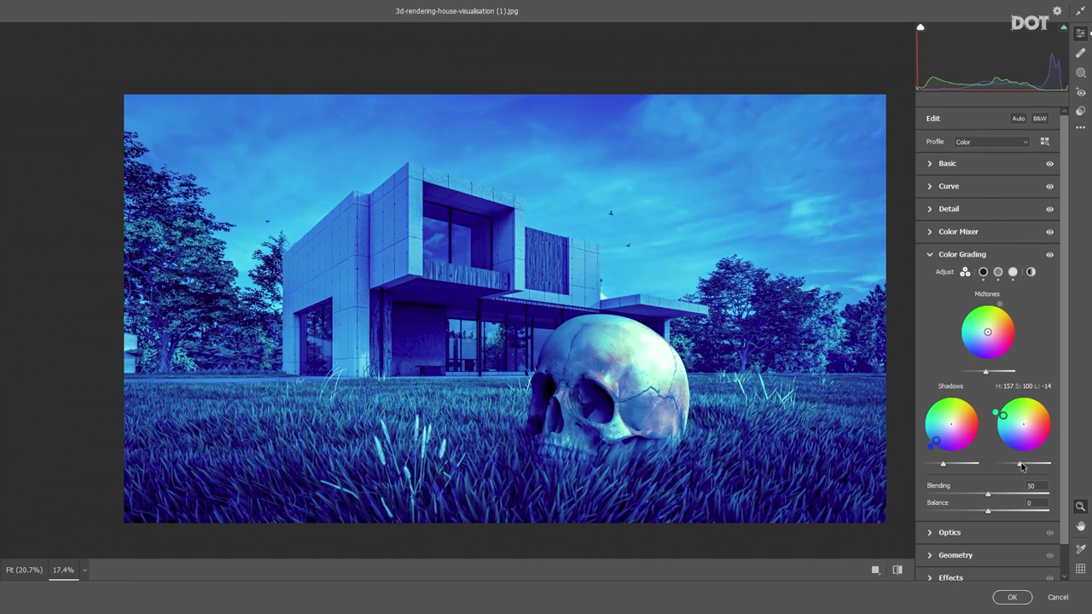
{"action": "mouse_move", "coordinate": [1024, 463]}
{"action": "left_mouse_down"}
{"action": "mouse_move", "coordinate": [1011, 465]}
{"action": "mouse_move", "coordinate": [1034, 491]}
{"action": "mouse_move", "coordinate": [982, 495]}
{"action": "mouse_move", "coordinate": [1025, 514]}
{"action": "mouse_move", "coordinate": [981, 514]}
{"action": "left_mouse_up"}
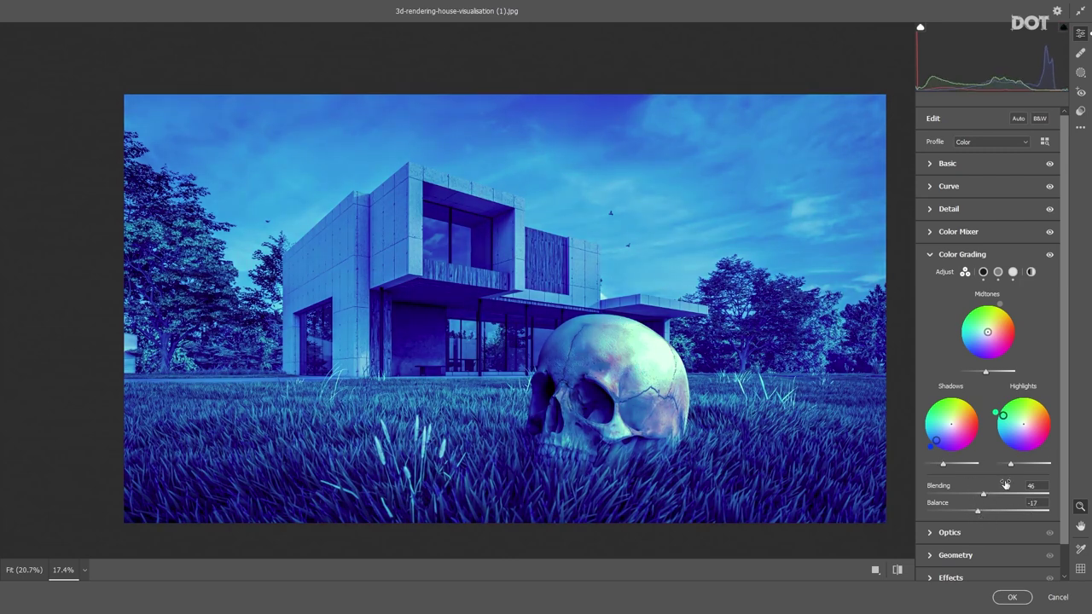
Step: Set Optics Distortion to -7 and Vignette to -24 after comparing the colour grade
{"action": "left_click", "coordinate": [962, 254]}
{"action": "left_click", "coordinate": [1050, 256]}
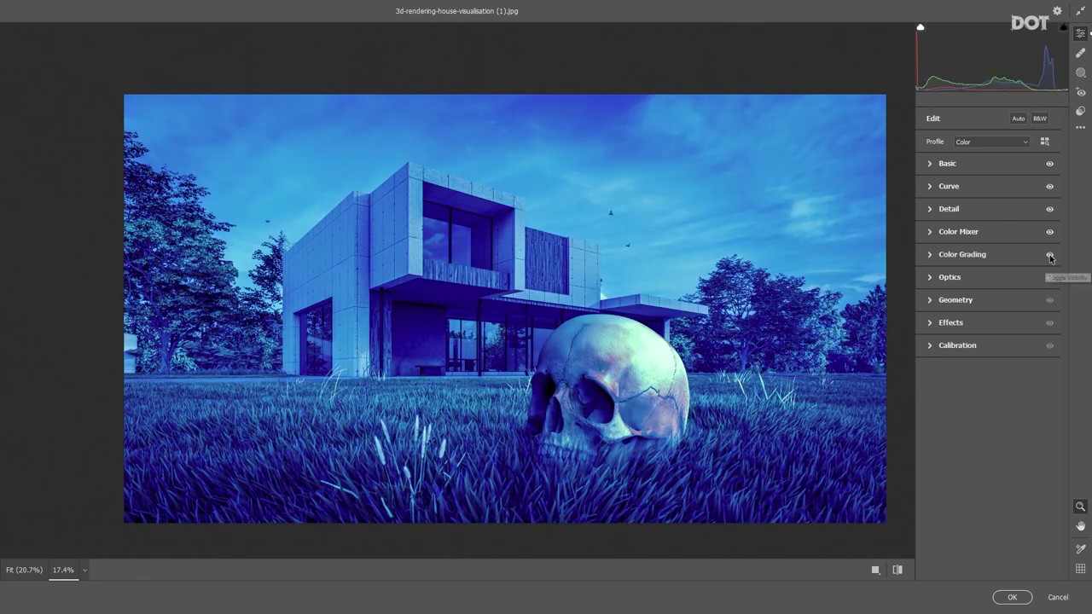
{"action": "left_click", "coordinate": [1050, 255]}
{"action": "left_click", "coordinate": [939, 276]}
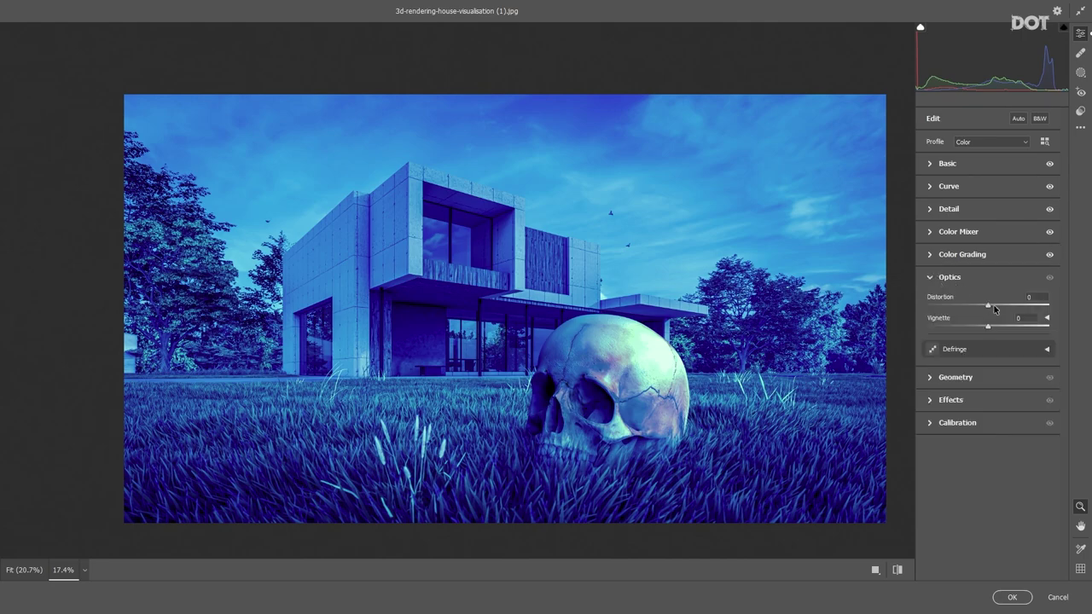
{"action": "left_click_drag", "start_coordinate": [987, 308], "coordinate": [953, 312]}
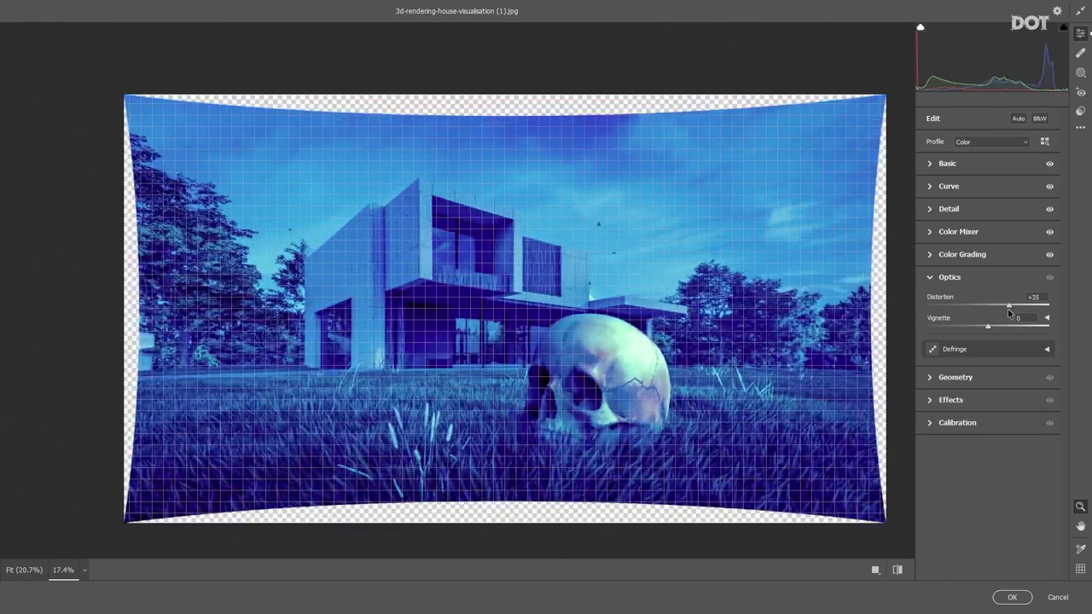
{"action": "mouse_move", "coordinate": [954, 312]}
{"action": "left_mouse_down"}
{"action": "mouse_move", "coordinate": [984, 305]}
{"action": "mouse_move", "coordinate": [938, 336]}
{"action": "mouse_move", "coordinate": [976, 349]}
{"action": "left_mouse_up"}
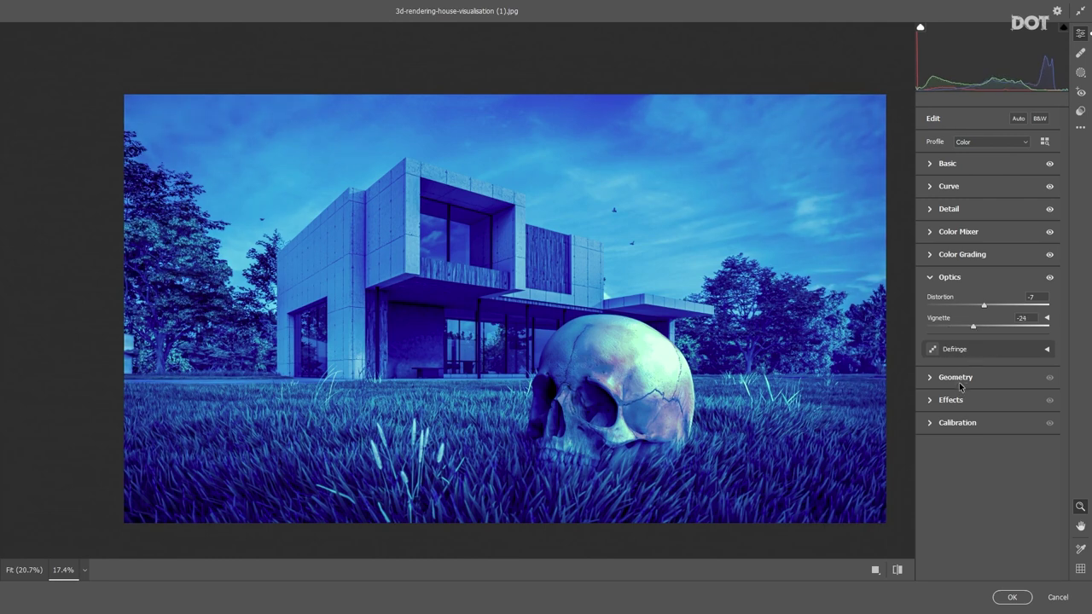
Step: Add Effects Grain of 43 and a Vignetting of -42
{"action": "left_click", "coordinate": [956, 382]}
{"action": "left_click", "coordinate": [952, 324]}
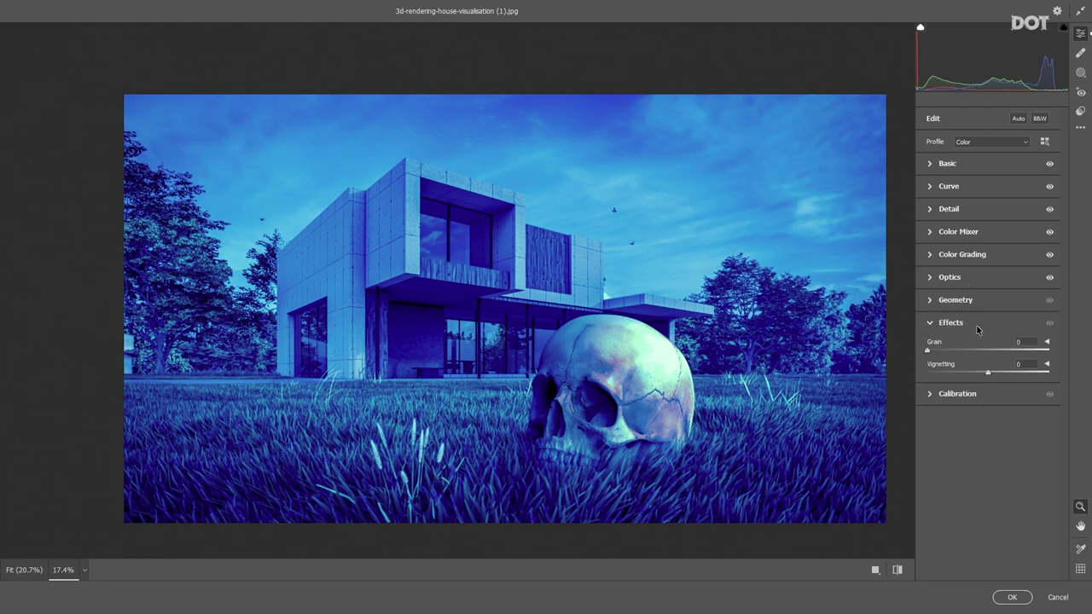
{"action": "left_click_drag", "start_coordinate": [929, 352], "coordinate": [1065, 354]}
{"action": "scroll", "coordinate": [569, 344], "scroll_direction": "up", "scroll_amount": 3}
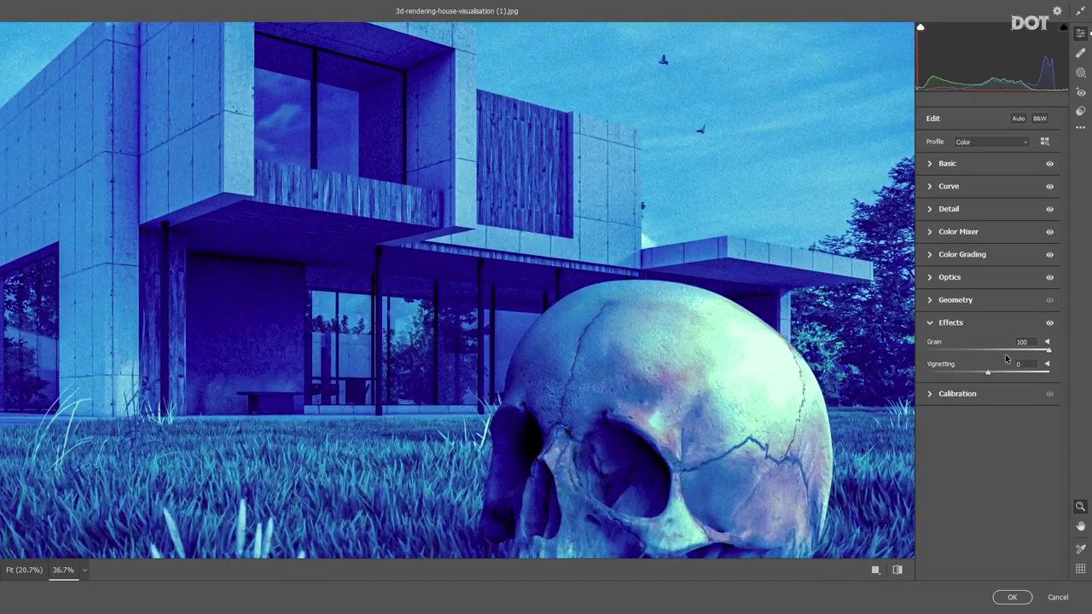
{"action": "left_click_drag", "start_coordinate": [918, 351], "coordinate": [1068, 346]}
{"action": "scroll", "coordinate": [589, 409], "scroll_direction": "down", "scroll_amount": 2}
{"action": "scroll", "coordinate": [588, 410], "scroll_direction": "down", "scroll_amount": 1}
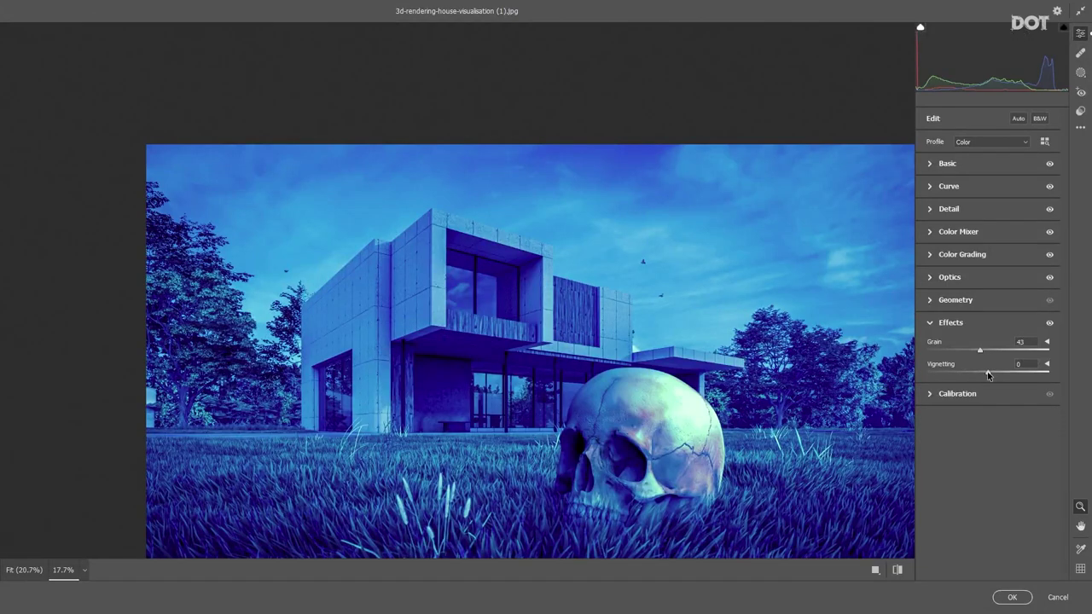
{"action": "mouse_move", "coordinate": [988, 373]}
{"action": "left_mouse_down"}
{"action": "mouse_move", "coordinate": [970, 381]}
{"action": "mouse_move", "coordinate": [992, 382]}
{"action": "mouse_move", "coordinate": [962, 373]}
{"action": "left_mouse_up"}
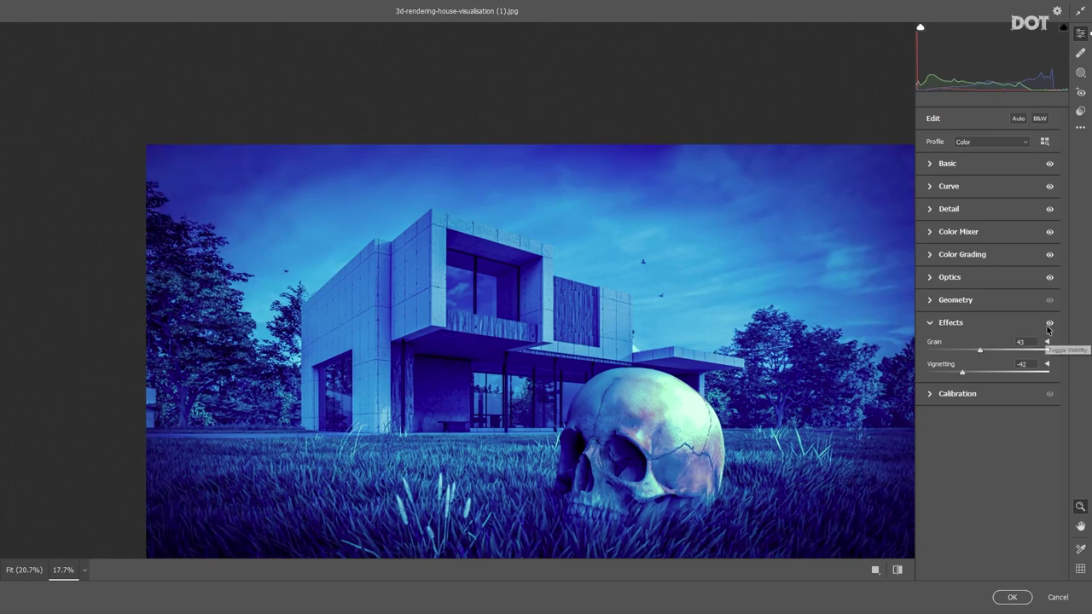
{"action": "key", "text": "alt"}
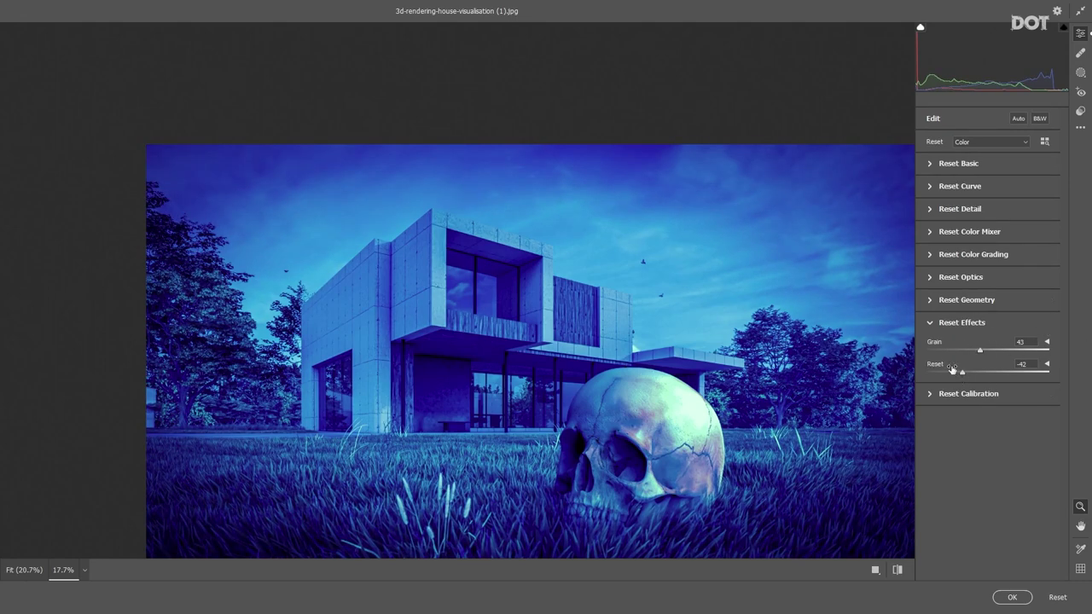
Step: Reset Vignetting to 0 and adjust Calibration Shadows Tint and primary hue and saturation
{"action": "double_click", "coordinate": [961, 374]}
{"action": "left_click", "coordinate": [938, 395]}
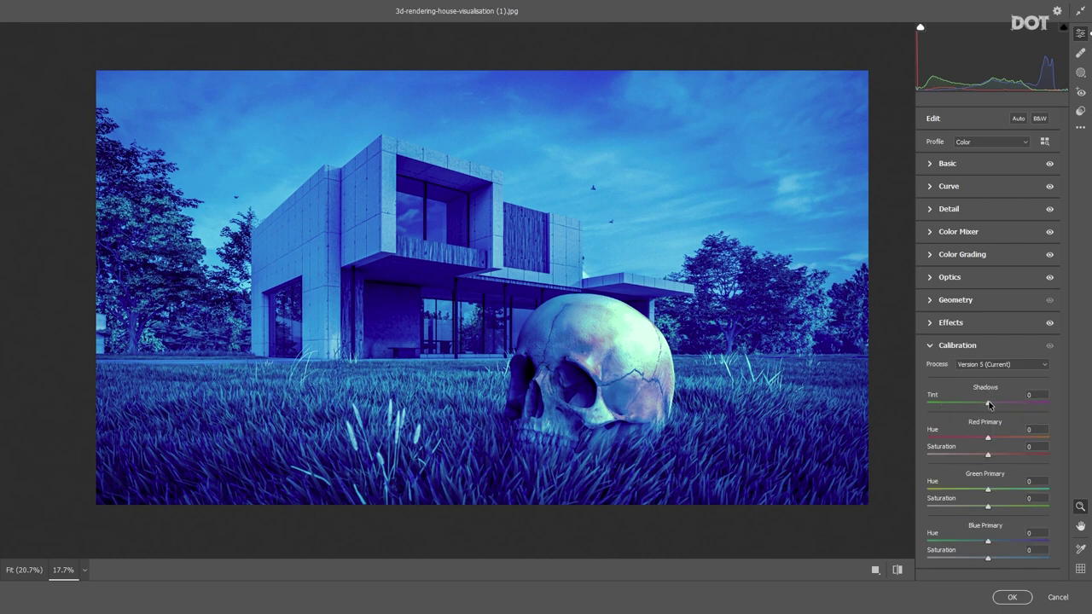
{"action": "mouse_move", "coordinate": [989, 404]}
{"action": "left_mouse_down"}
{"action": "mouse_move", "coordinate": [991, 438]}
{"action": "mouse_move", "coordinate": [948, 455]}
{"action": "mouse_move", "coordinate": [1018, 458]}
{"action": "mouse_move", "coordinate": [962, 501]}
{"action": "left_mouse_up"}
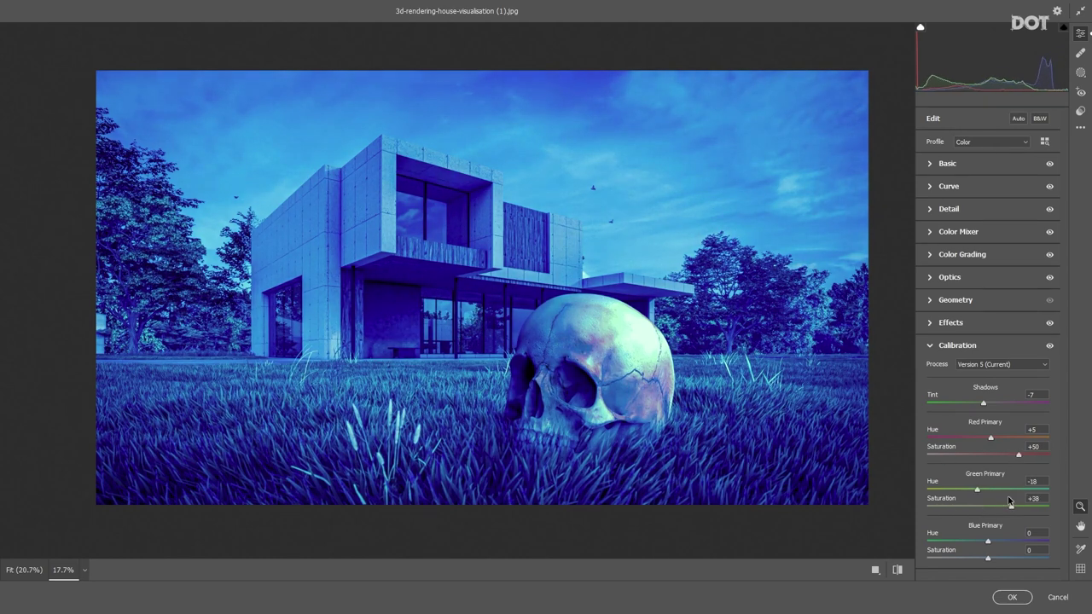
{"action": "mouse_move", "coordinate": [985, 541]}
{"action": "left_mouse_down"}
{"action": "mouse_move", "coordinate": [1017, 539]}
{"action": "mouse_move", "coordinate": [966, 548]}
{"action": "mouse_move", "coordinate": [977, 540]}
{"action": "mouse_move", "coordinate": [1004, 557]}
{"action": "left_mouse_up"}
Step: Apply the Camera Raw grade as a smart filter, then toggle it off and on to compare
{"action": "left_click", "coordinate": [1012, 596]}
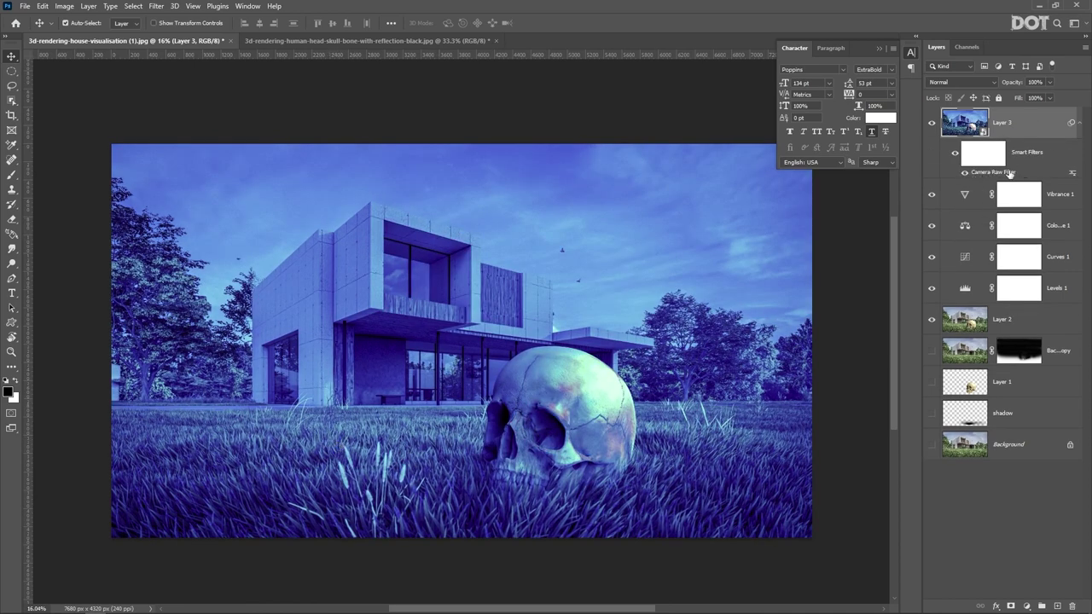
{"action": "left_click", "coordinate": [956, 155]}
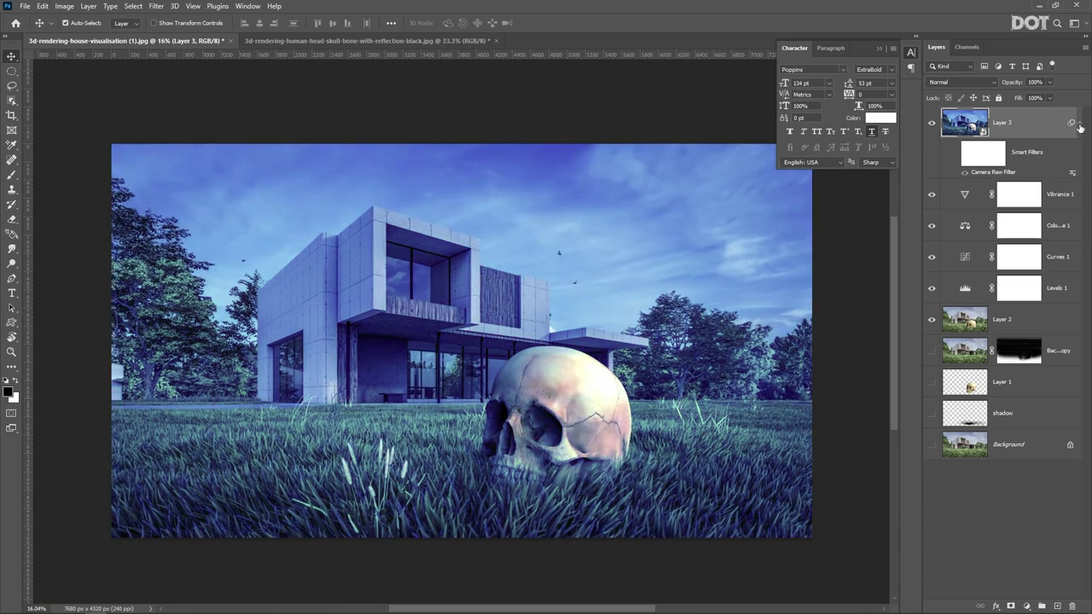
{"action": "left_click", "coordinate": [954, 154]}
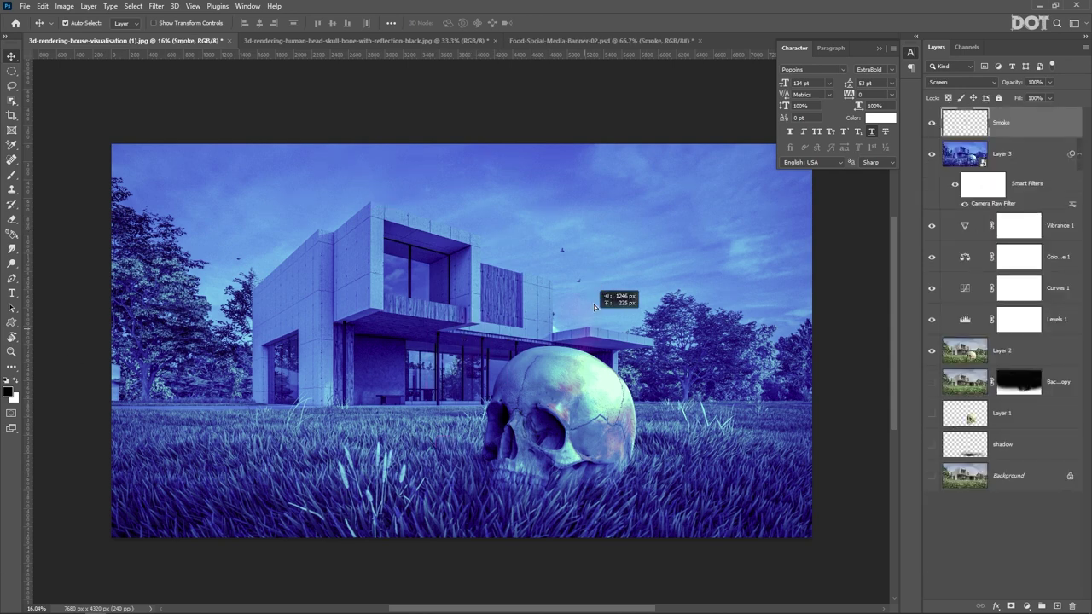
Step: Drag the Smoke layer into the house composite, set it to Normal, and place it in the sky
{"action": "left_click_drag", "start_coordinate": [594, 307], "coordinate": [537, 370]}
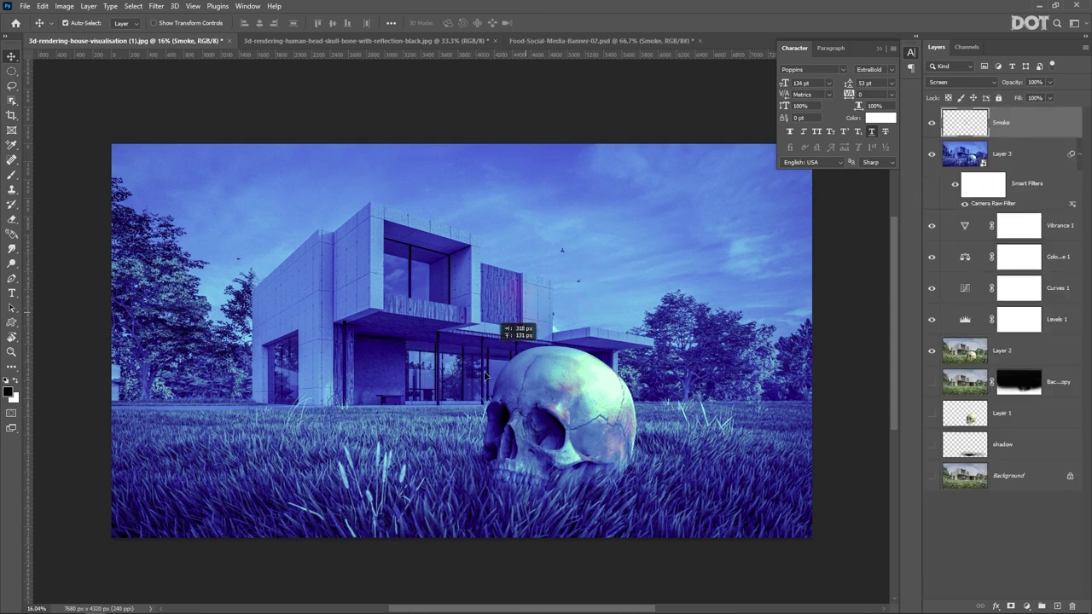
{"action": "left_click", "coordinate": [962, 83]}
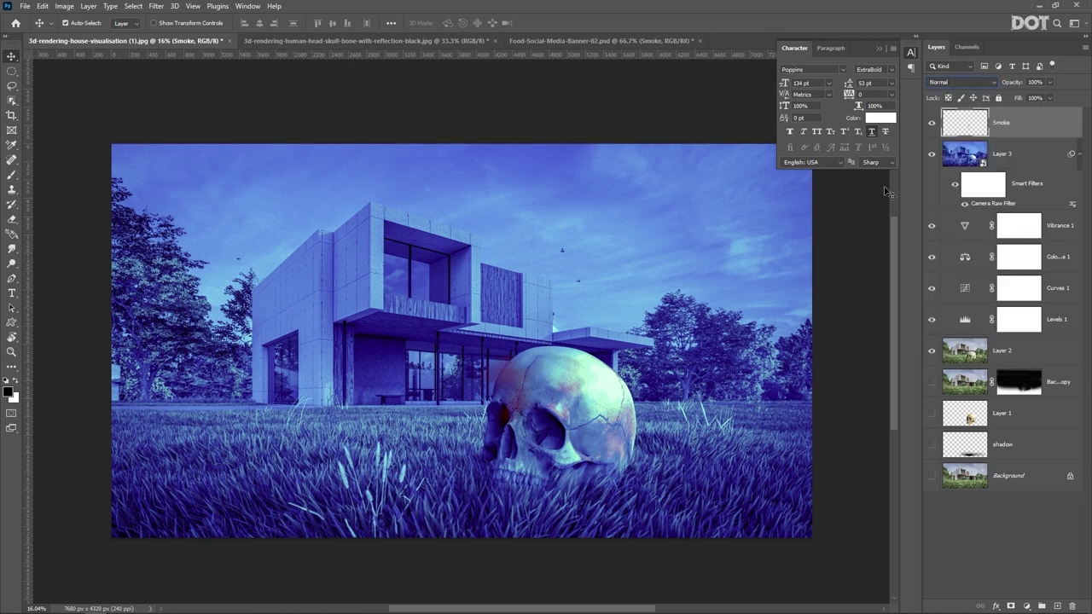
{"action": "key", "text": "ctrl+u"}
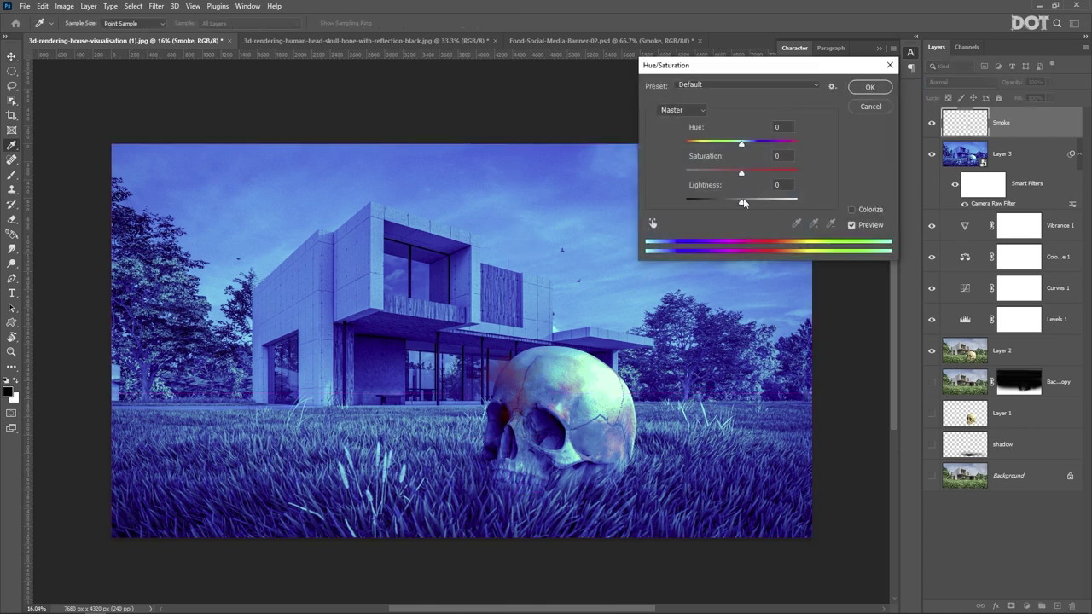
{"action": "left_click", "coordinate": [870, 106]}
{"action": "mouse_move", "coordinate": [496, 334]}
{"action": "left_mouse_down"}
{"action": "mouse_move", "coordinate": [520, 356]}
{"action": "mouse_move", "coordinate": [704, 359]}
{"action": "mouse_move", "coordinate": [622, 267]}
{"action": "left_mouse_up"}
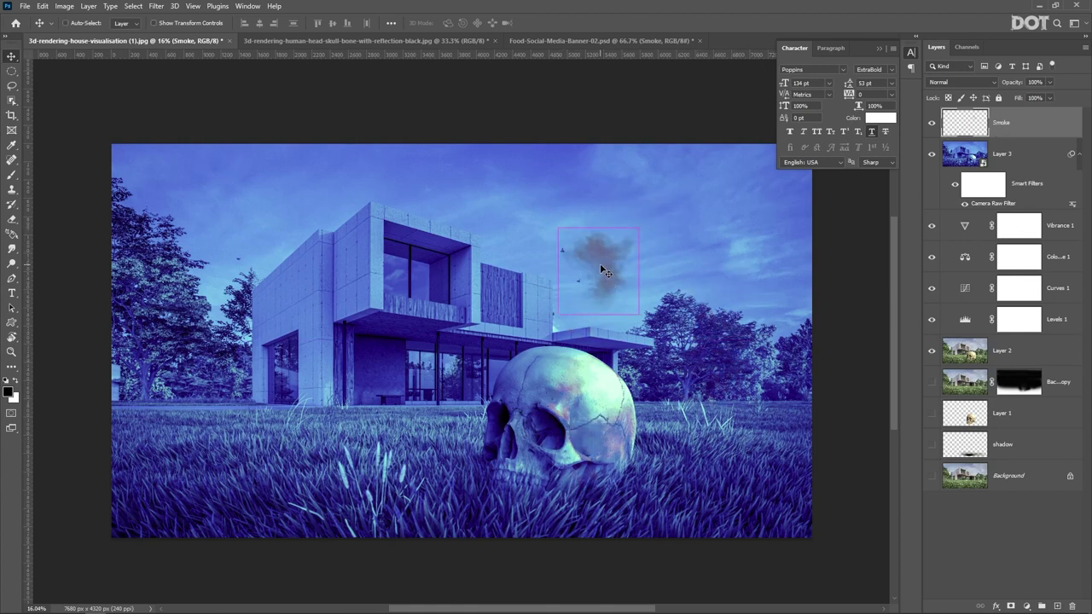
Step: Raise the smoke's Hue/Saturation Lightness to +100 and move it down toward the skull
{"action": "key", "text": "ctrl+u"}
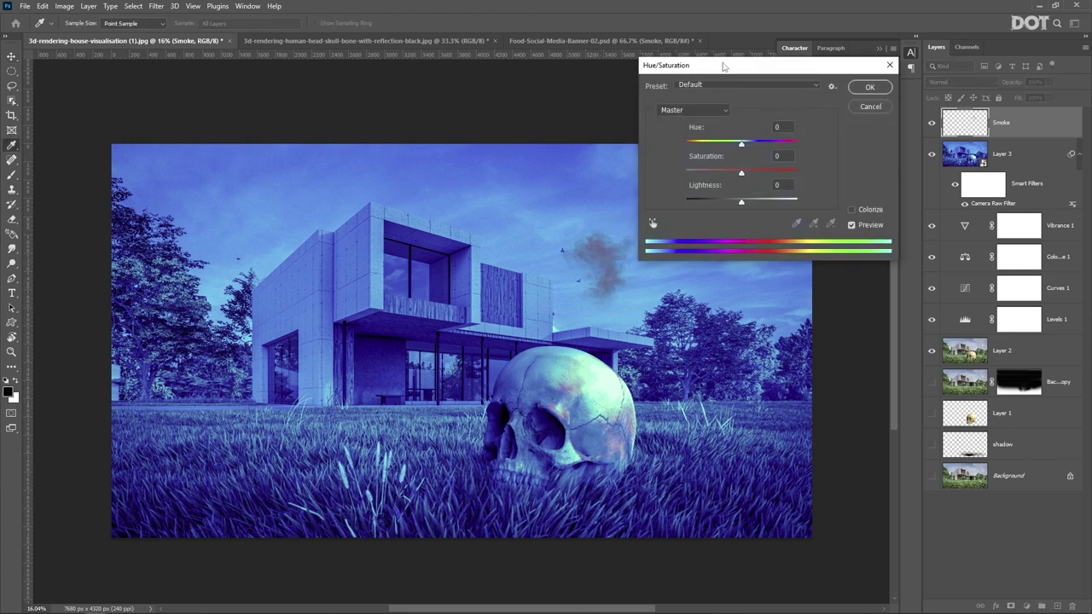
{"action": "left_click_drag", "start_coordinate": [723, 67], "coordinate": [758, 89]}
{"action": "left_click", "coordinate": [921, 104]}
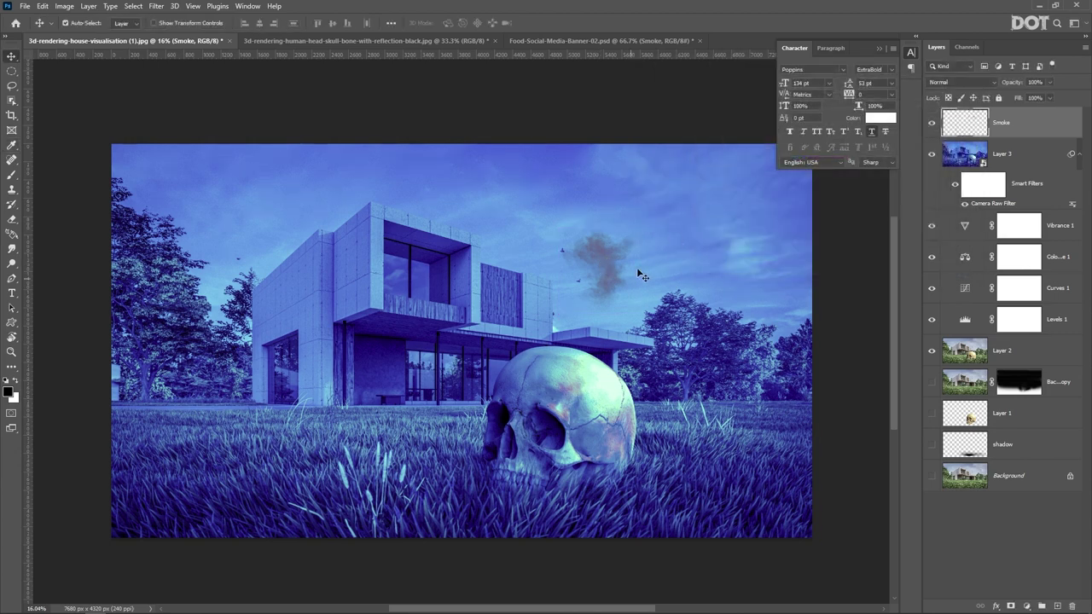
{"action": "left_click", "coordinate": [63, 7]}
{"action": "mouse_move", "coordinate": [82, 35]}
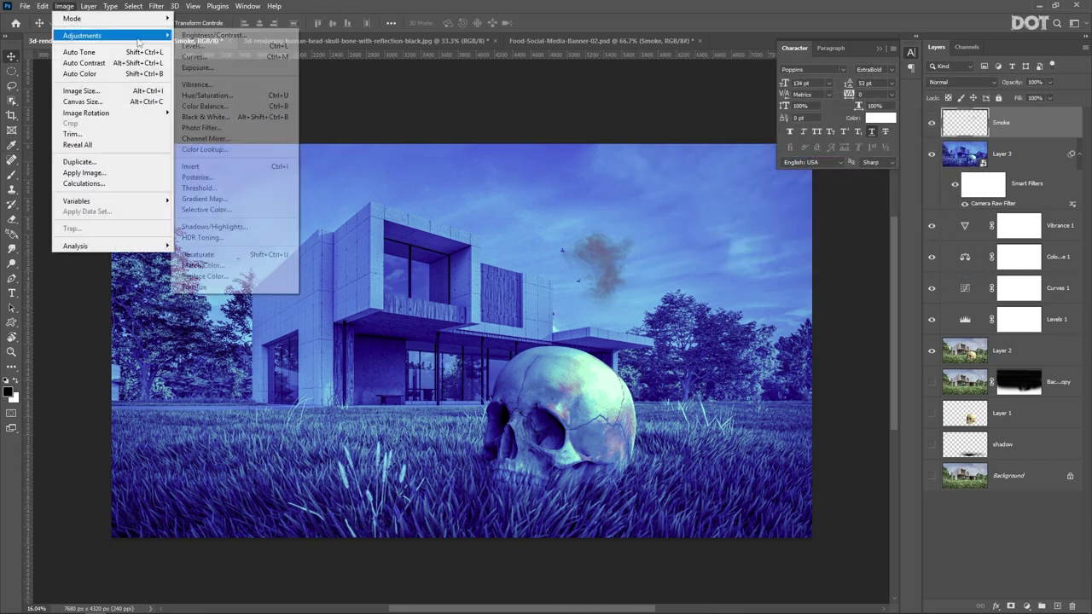
{"action": "left_click", "coordinate": [210, 96]}
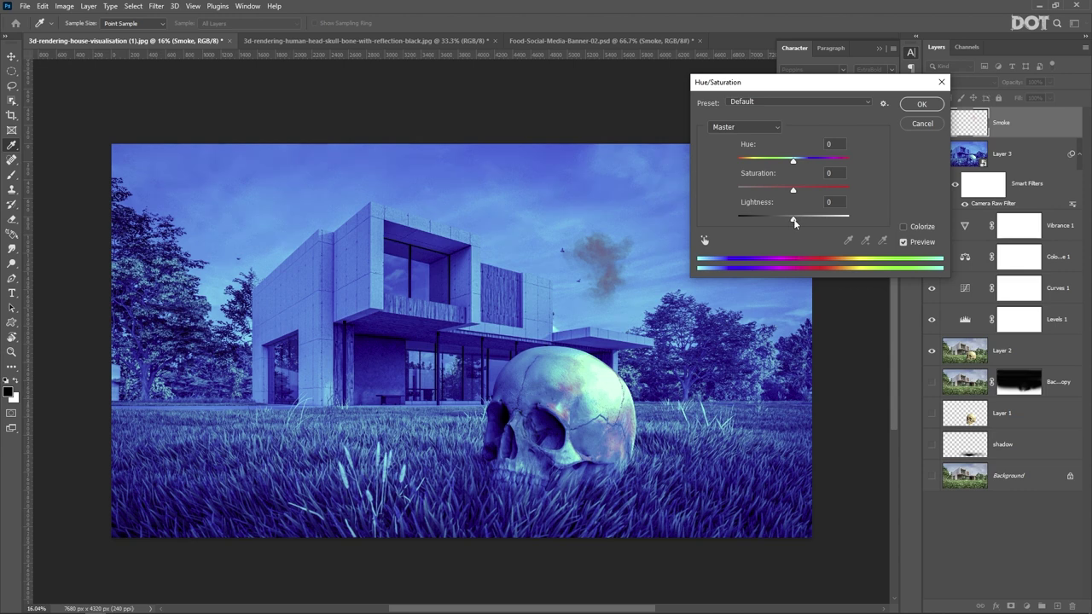
{"action": "left_click_drag", "start_coordinate": [793, 220], "coordinate": [853, 220]}
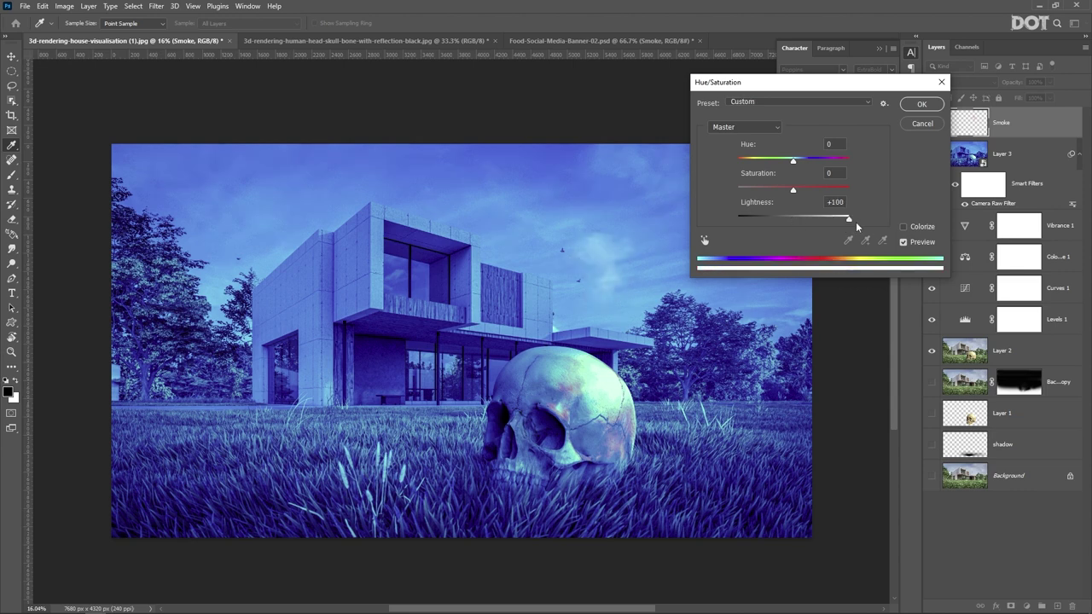
{"action": "left_click", "coordinate": [925, 104]}
{"action": "key", "text": "v"}
{"action": "left_click_drag", "start_coordinate": [600, 185], "coordinate": [603, 391]}
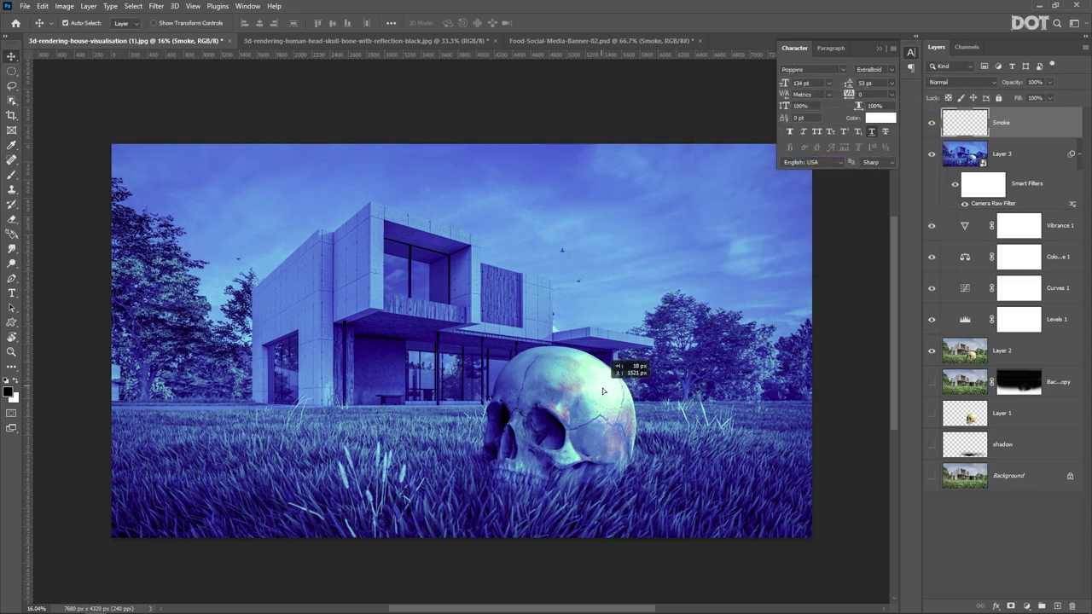
Step: Enlarge the smoke about 2.5 times and place a copy over the left side of the scene
{"action": "key", "text": "ctrl+t"}
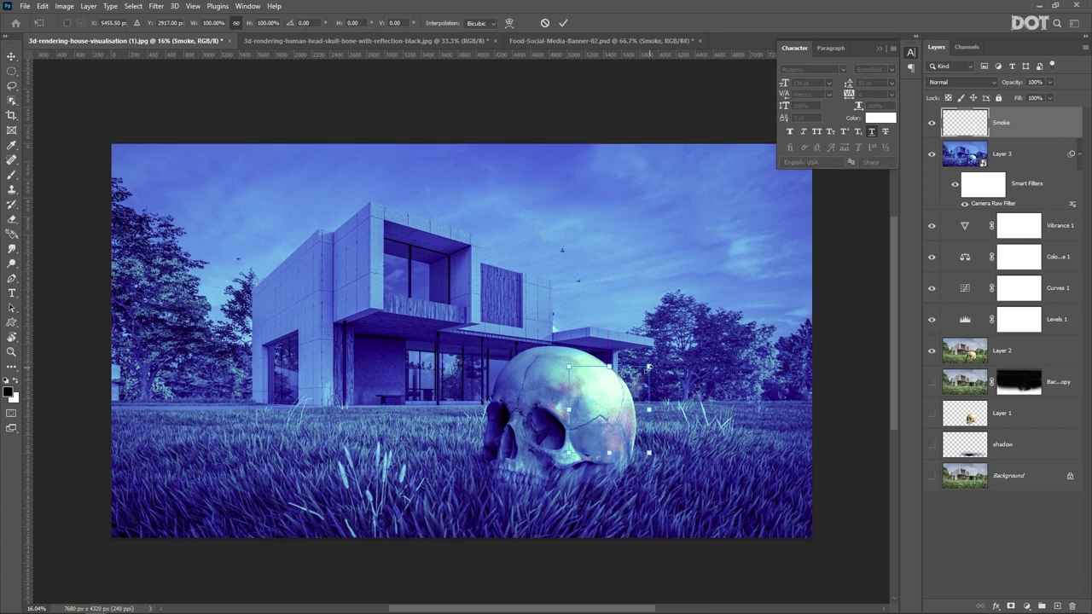
{"action": "left_click_drag", "start_coordinate": [649, 367], "coordinate": [633, 381]}
{"action": "key", "text": "Return"}
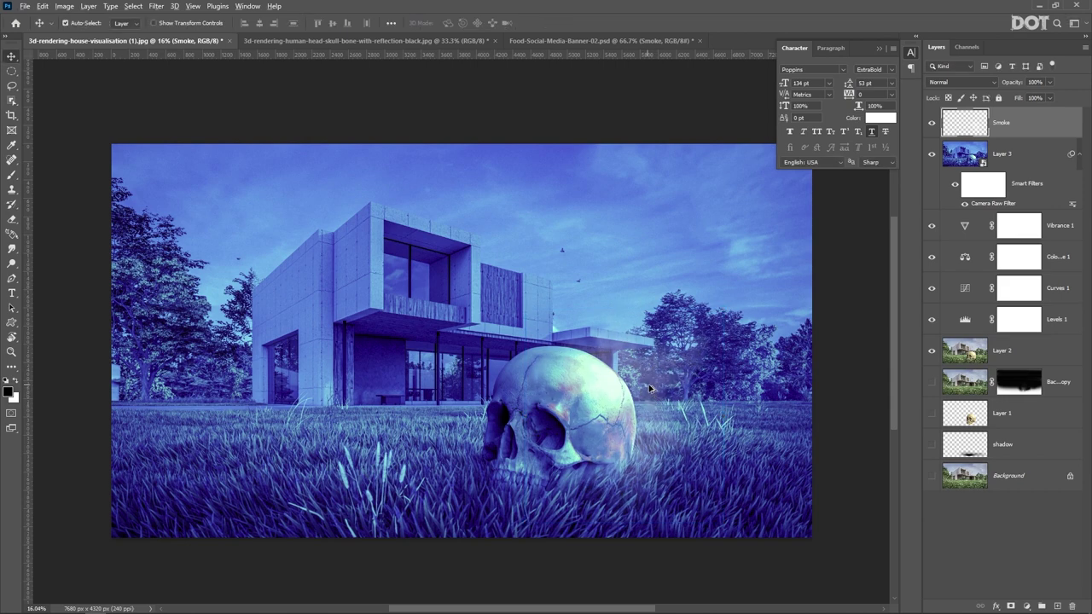
{"action": "mouse_move", "coordinate": [649, 388]}
{"action": "left_mouse_down"}
{"action": "mouse_move", "coordinate": [428, 404]}
{"action": "mouse_move", "coordinate": [341, 367]}
{"action": "mouse_move", "coordinate": [196, 383]}
{"action": "mouse_move", "coordinate": [214, 378]}
{"action": "mouse_move", "coordinate": [202, 362]}
{"action": "mouse_move", "coordinate": [206, 378]}
{"action": "left_mouse_up"}
Step: Shrink the Smoke copy wisp to about three quarters and move it down into the grass
{"action": "key", "text": "ctrl+t"}
{"action": "key", "text": "Return"}
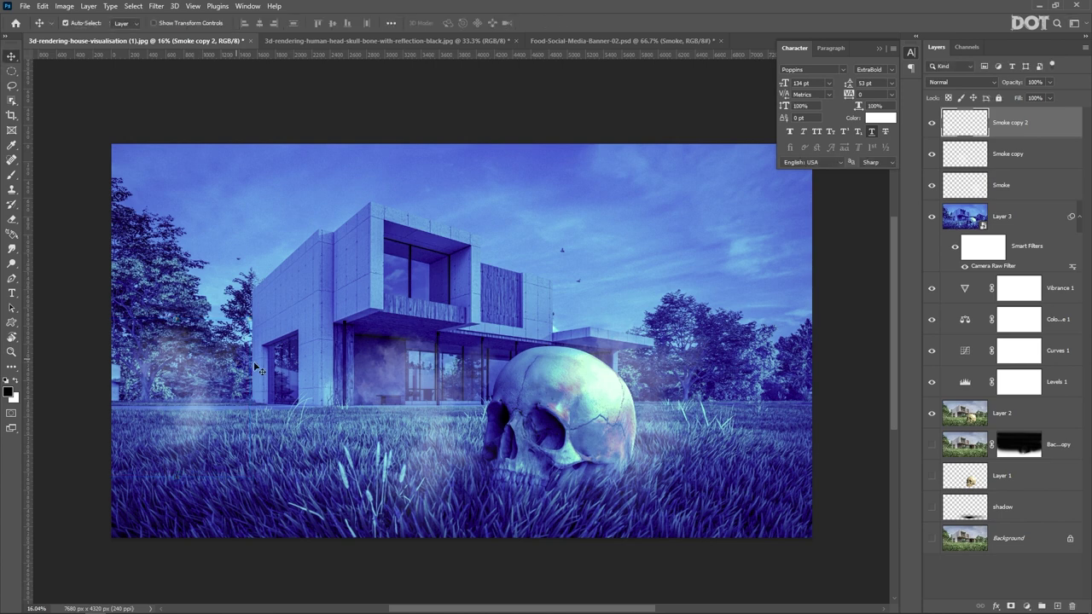
{"action": "key", "text": "alt+bracketleft"}
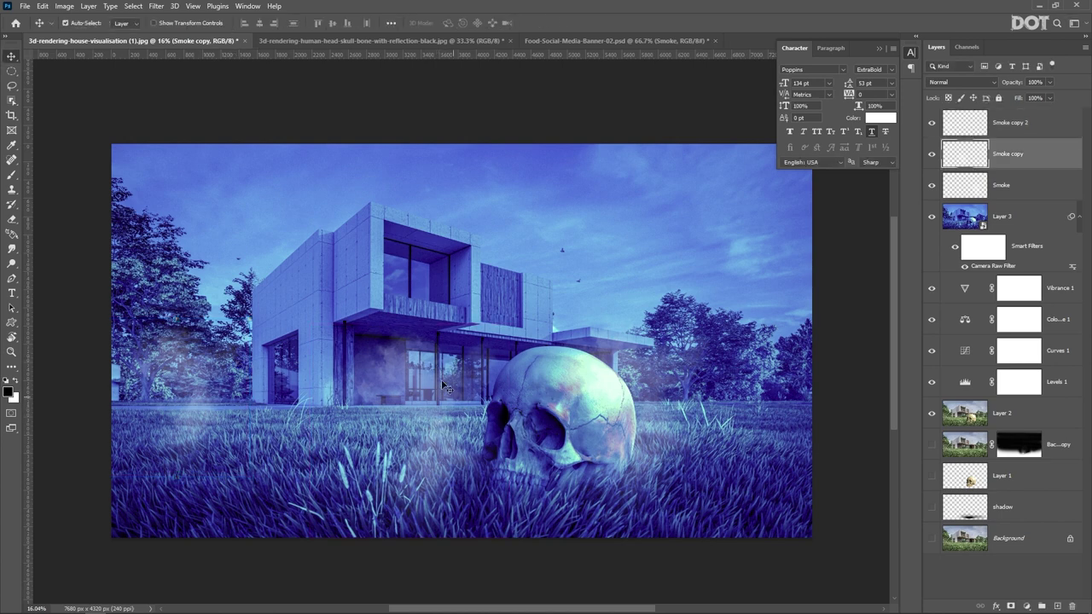
{"action": "key", "text": "ctrl+t"}
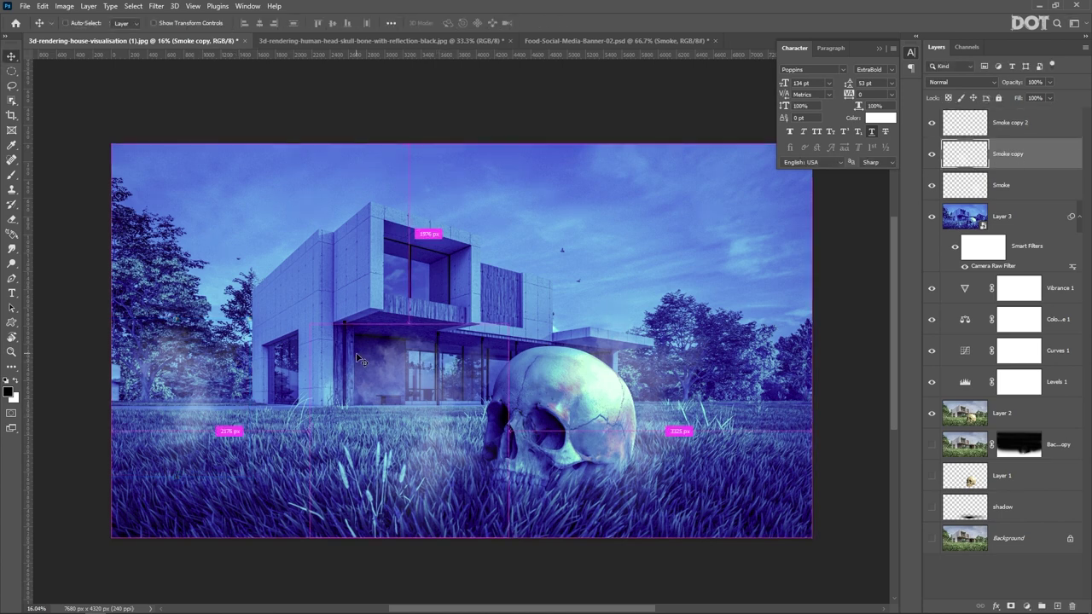
{"action": "left_click_drag", "start_coordinate": [509, 323], "coordinate": [456, 380]}
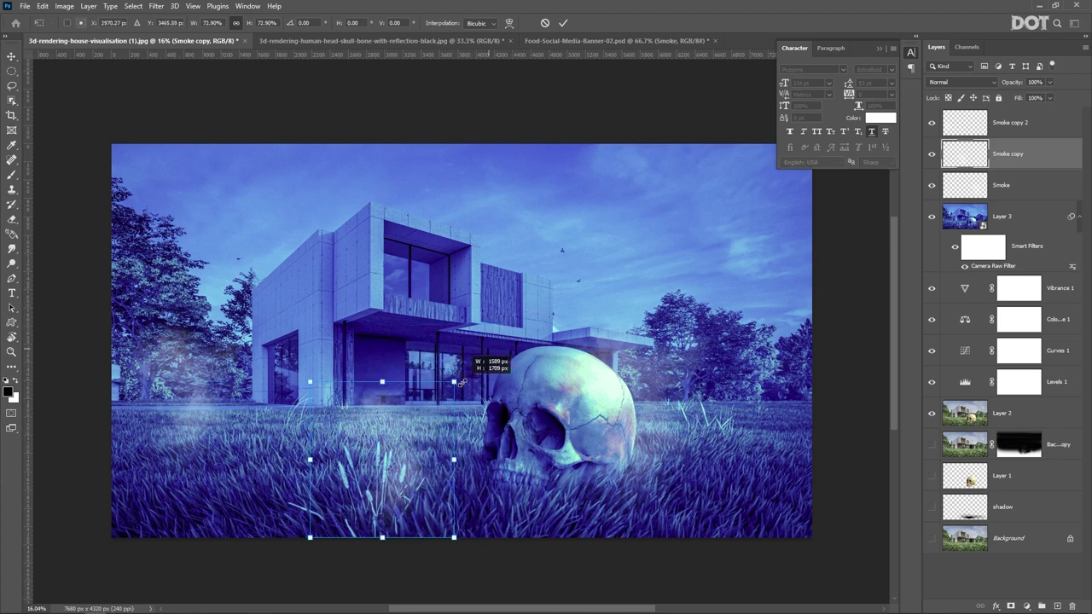
{"action": "mouse_move", "coordinate": [338, 472]}
{"action": "left_mouse_down"}
{"action": "mouse_move", "coordinate": [437, 482]}
{"action": "mouse_move", "coordinate": [410, 482]}
{"action": "left_mouse_up"}
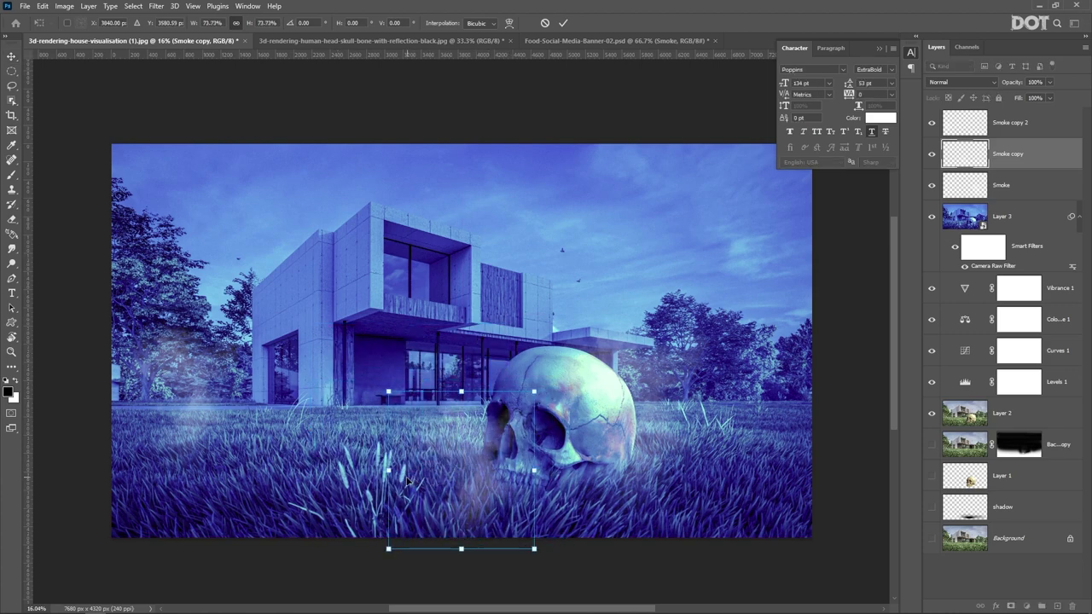
{"action": "key", "text": "Return"}
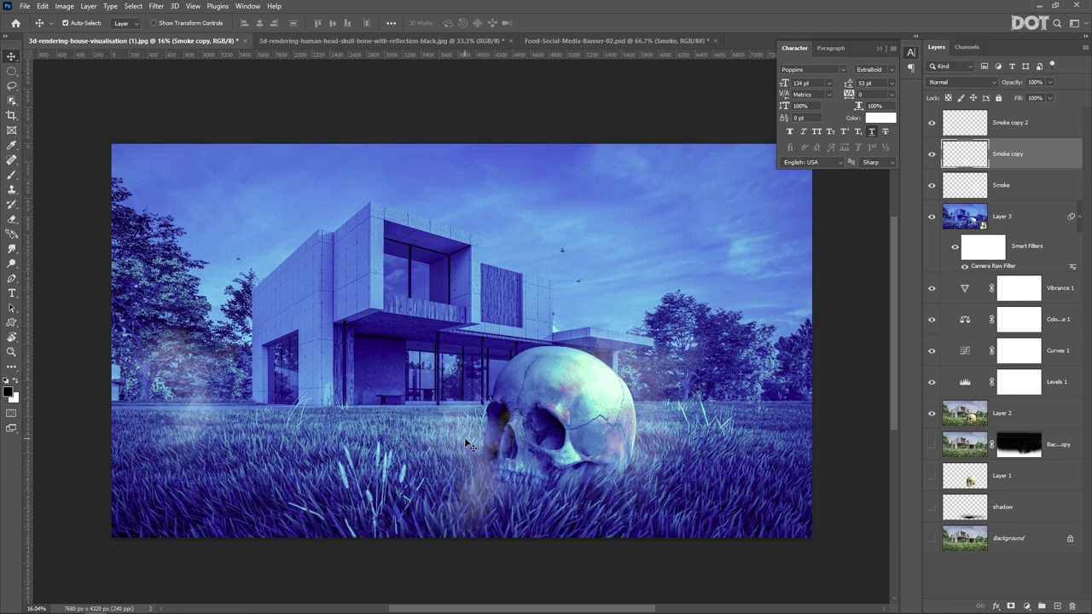
Step: Duplicate the smoke, merge Smoke copy with Smoke copy 3, and place another copy near the skull
{"action": "key", "text": "ctrl+j"}
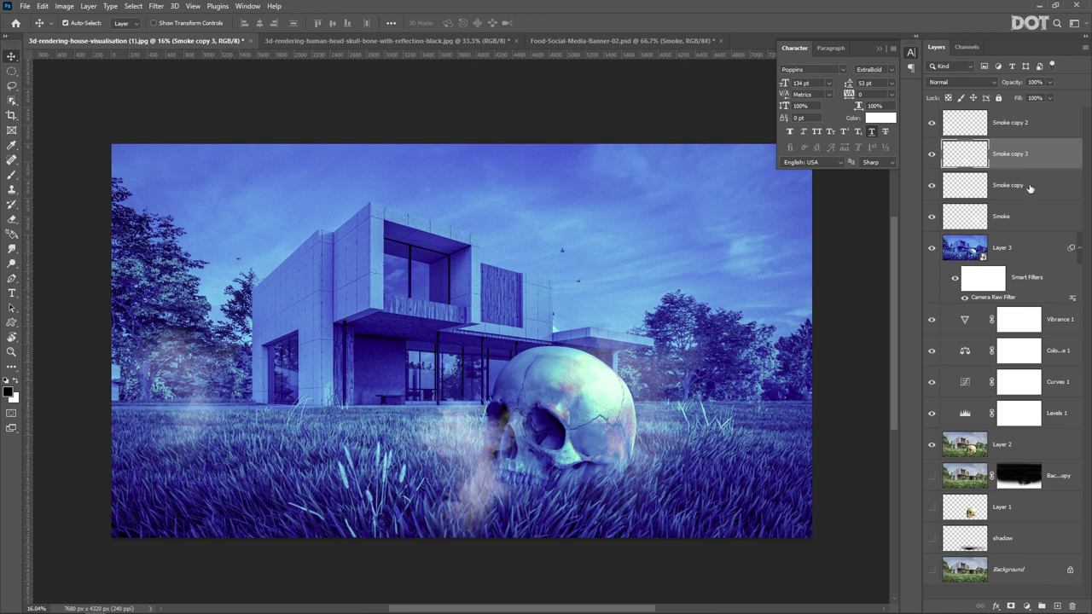
{"action": "left_click", "coordinate": [1030, 188], "text": "ctrl"}
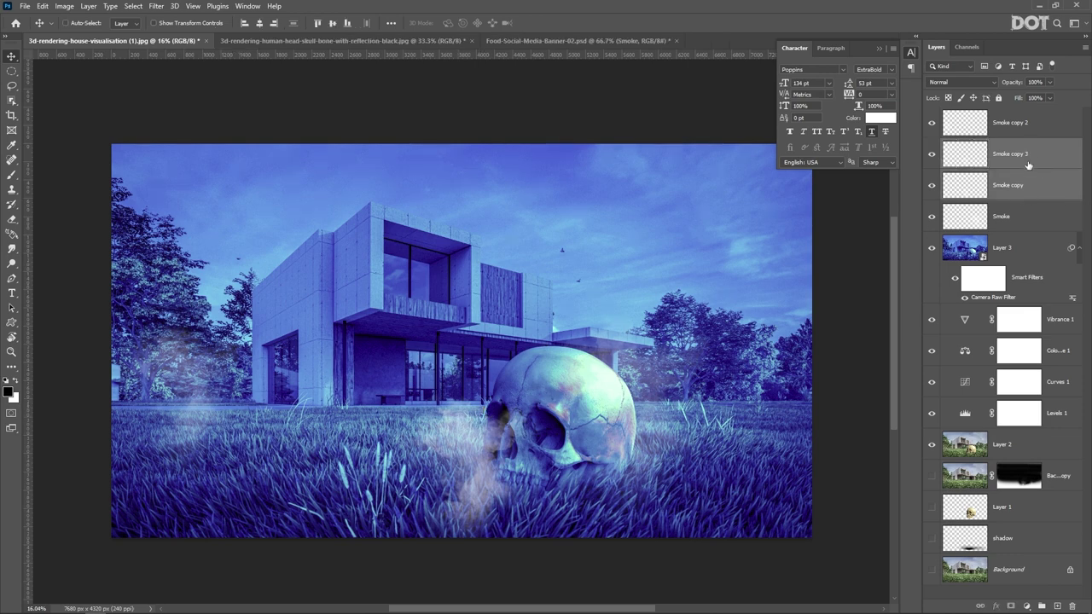
{"action": "key", "text": "ctrl+e"}
{"action": "mouse_move", "coordinate": [480, 453]}
{"action": "left_mouse_down"}
{"action": "mouse_move", "coordinate": [453, 450]}
{"action": "mouse_move", "coordinate": [577, 329]}
{"action": "left_mouse_up"}
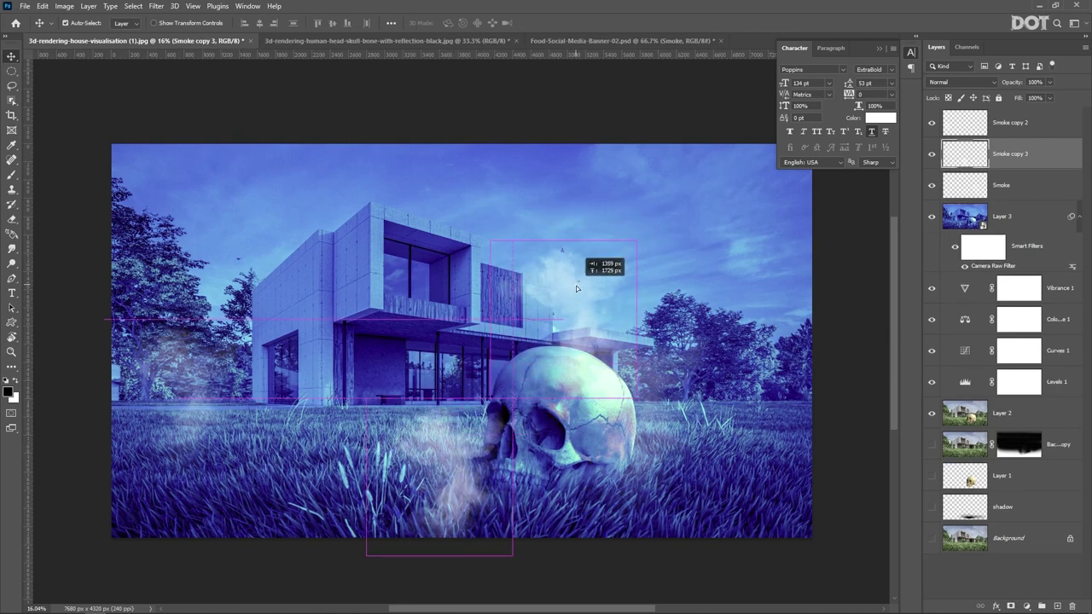
Step: Enlarge that smoke copy, move it up into the sky, and tilt it slightly clockwise
{"action": "key", "text": "ctrl+t"}
{"action": "left_click_drag", "start_coordinate": [633, 275], "coordinate": [700, 199]}
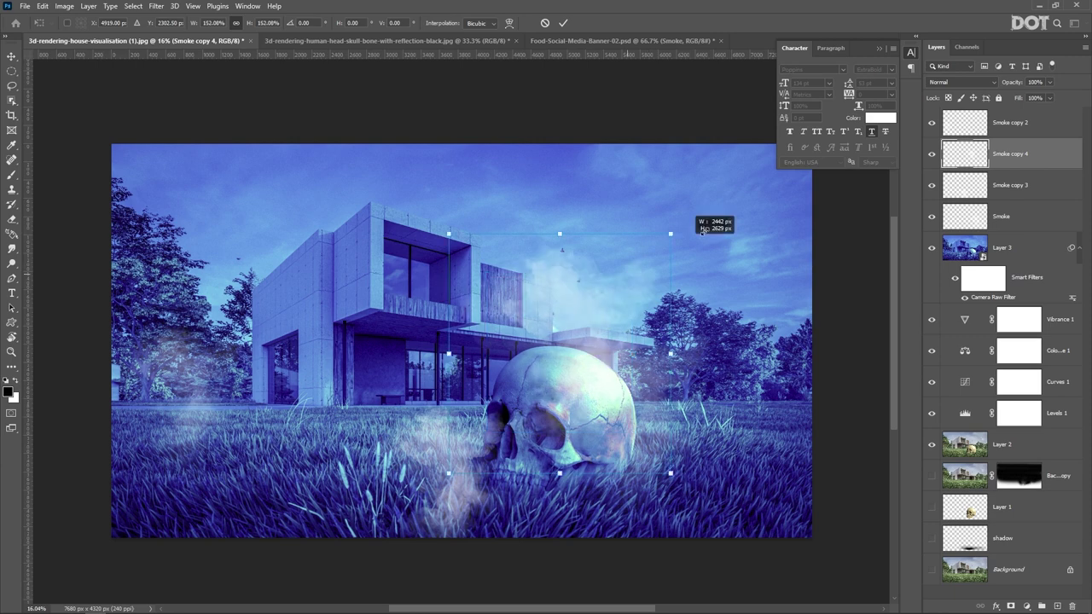
{"action": "left_click_drag", "start_coordinate": [571, 319], "coordinate": [575, 247]}
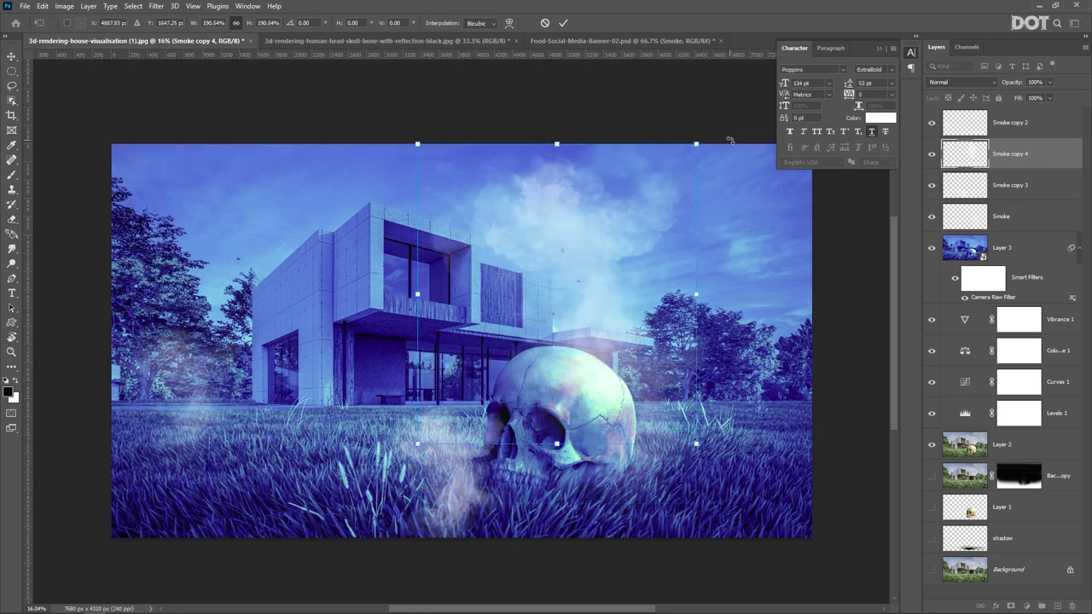
{"action": "left_click_drag", "start_coordinate": [730, 141], "coordinate": [750, 168]}
{"action": "left_click_drag", "start_coordinate": [506, 290], "coordinate": [548, 280]}
{"action": "left_click_drag", "start_coordinate": [756, 249], "coordinate": [759, 261]}
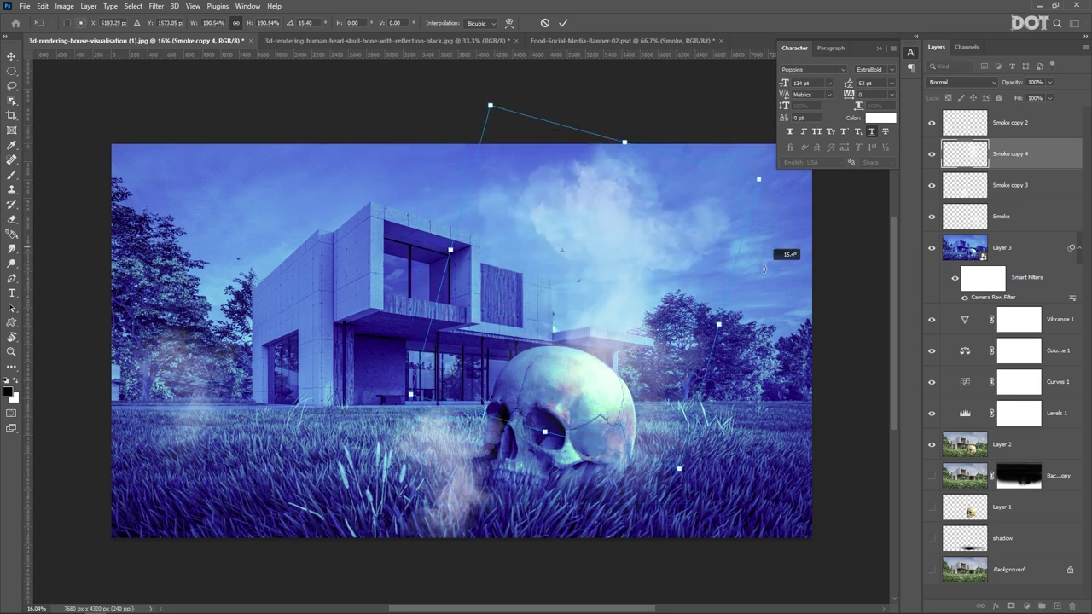
{"action": "key", "text": "Return"}
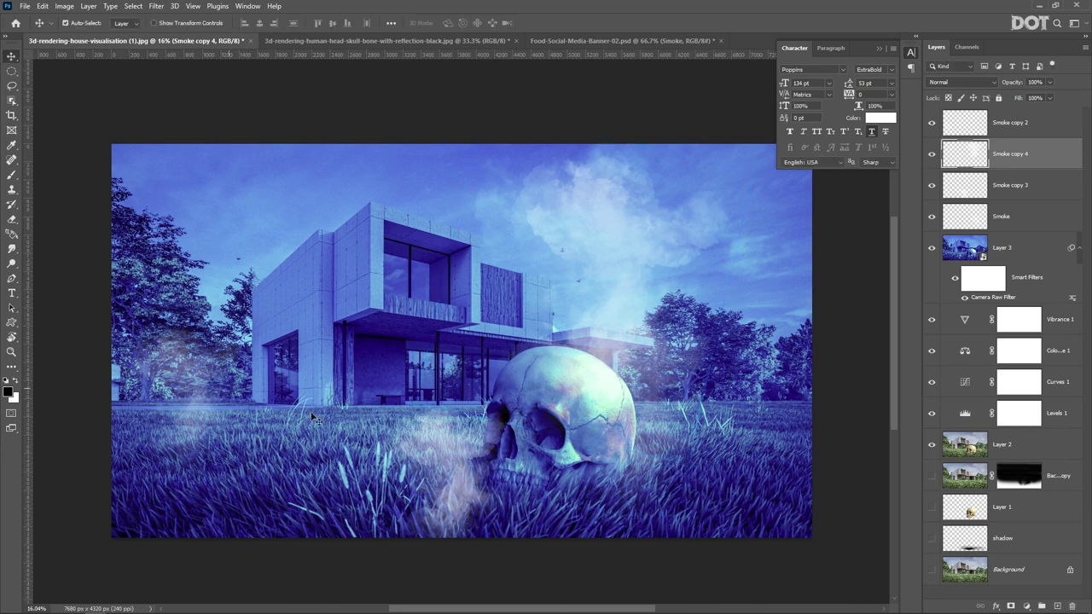
Step: Lay a rotated Smoke copy 5 wisp along the grass below the skull, then compare with smoke hidden
{"action": "mouse_move", "coordinate": [460, 458]}
{"action": "left_mouse_down"}
{"action": "mouse_move", "coordinate": [459, 468]}
{"action": "mouse_move", "coordinate": [656, 503]}
{"action": "left_mouse_up"}
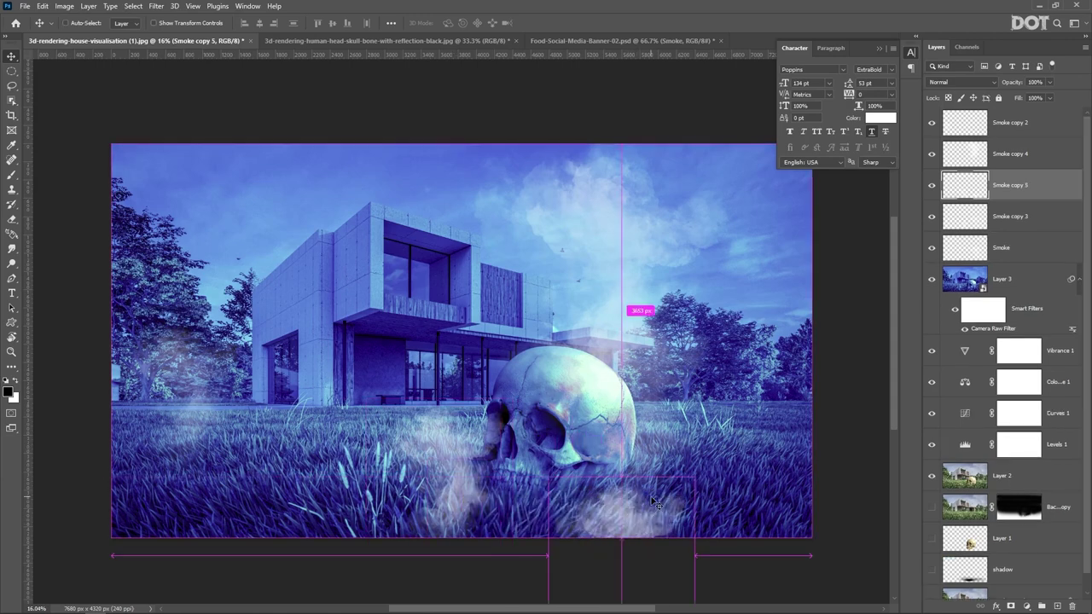
{"action": "key", "text": "ctrl+t"}
{"action": "left_click_drag", "start_coordinate": [706, 466], "coordinate": [624, 481]}
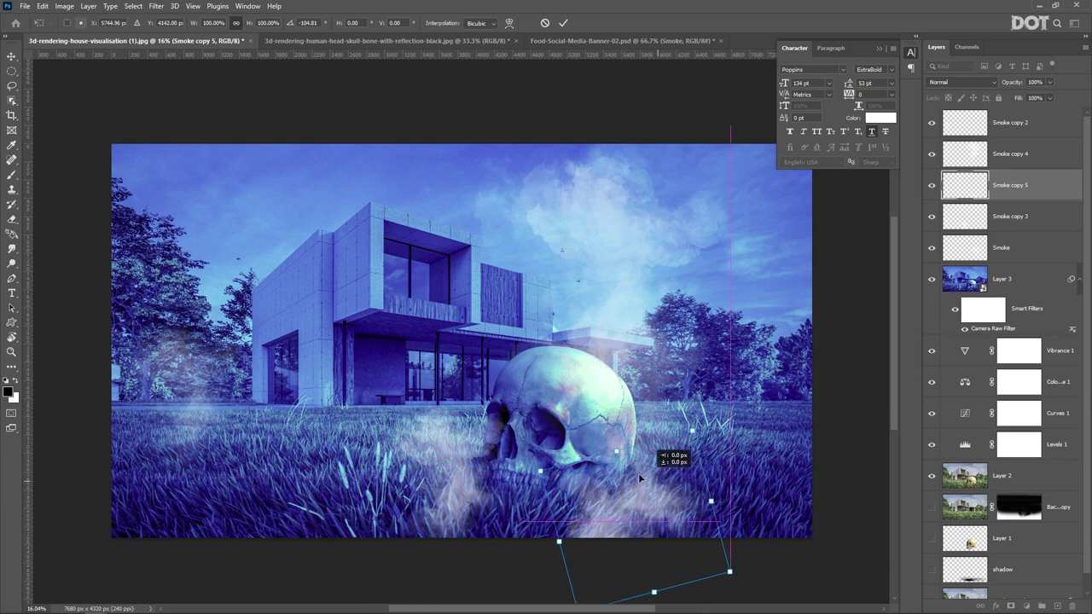
{"action": "mouse_move", "coordinate": [655, 476]}
{"action": "left_mouse_down"}
{"action": "mouse_move", "coordinate": [664, 460]}
{"action": "mouse_move", "coordinate": [578, 439]}
{"action": "left_mouse_up"}
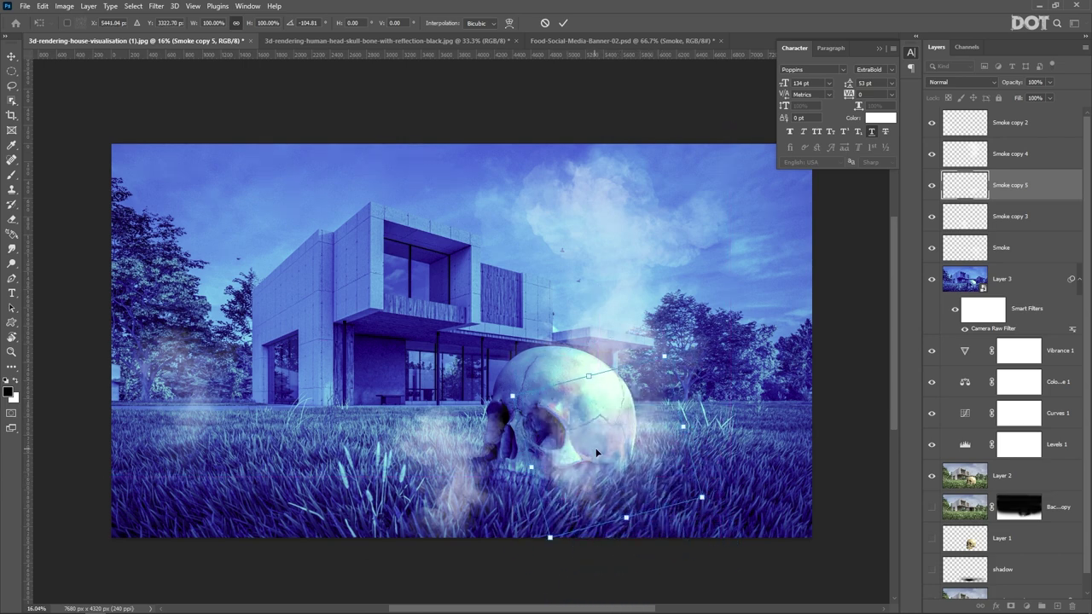
{"action": "left_click_drag", "start_coordinate": [579, 437], "coordinate": [596, 435]}
{"action": "key", "text": "Return"}
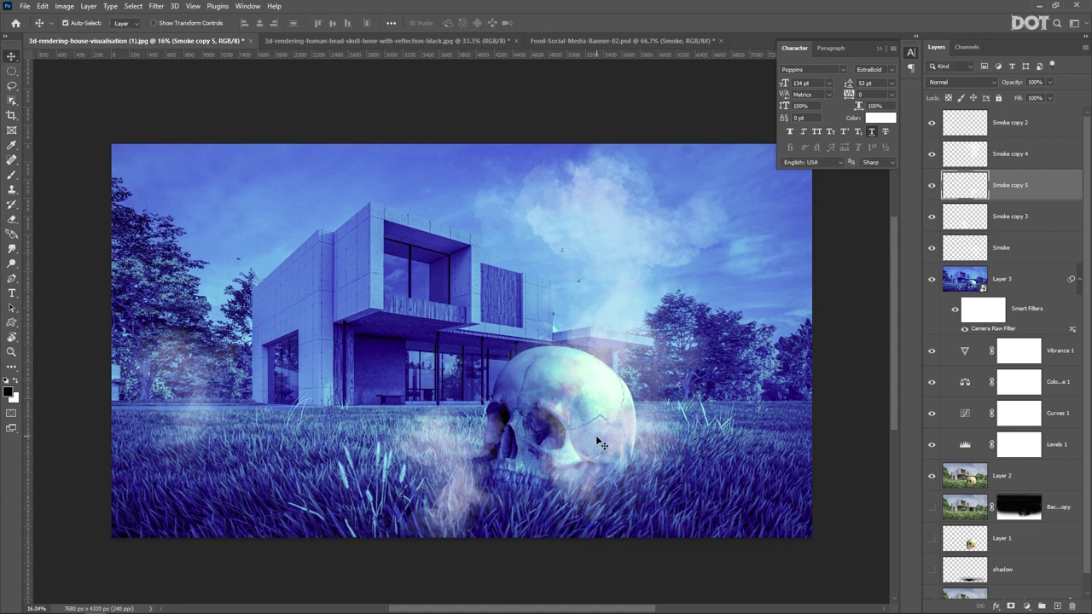
{"action": "left_click_drag", "start_coordinate": [440, 452], "coordinate": [427, 500]}
{"action": "mouse_move", "coordinate": [932, 247]}
{"action": "left_mouse_down"}
{"action": "mouse_move", "coordinate": [933, 123]}
{"action": "mouse_move", "coordinate": [932, 248]}
{"action": "left_mouse_up"}
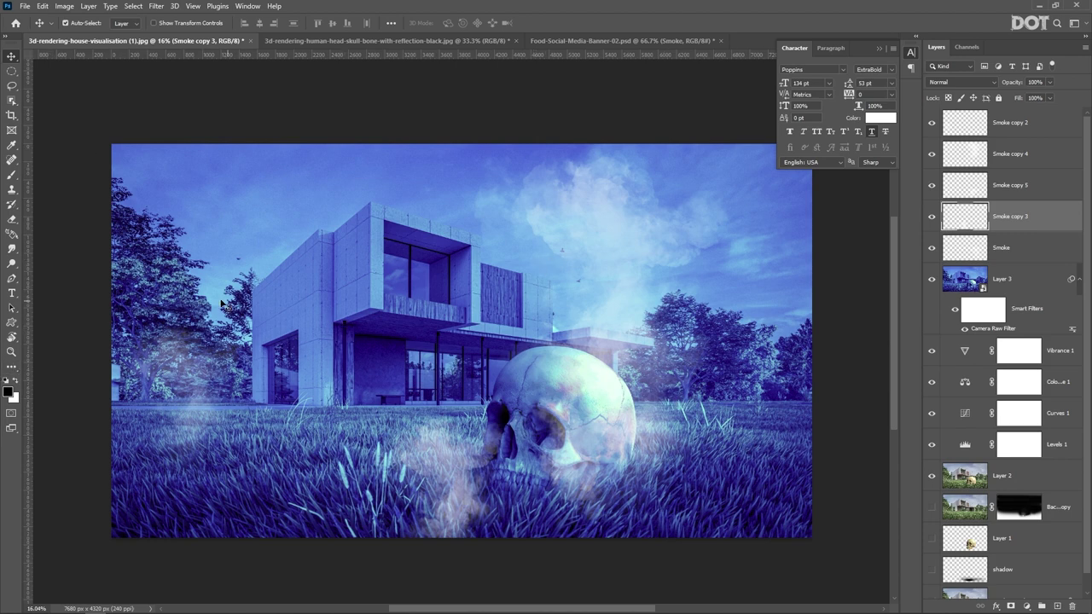
{"action": "left_click", "coordinate": [11, 295]}
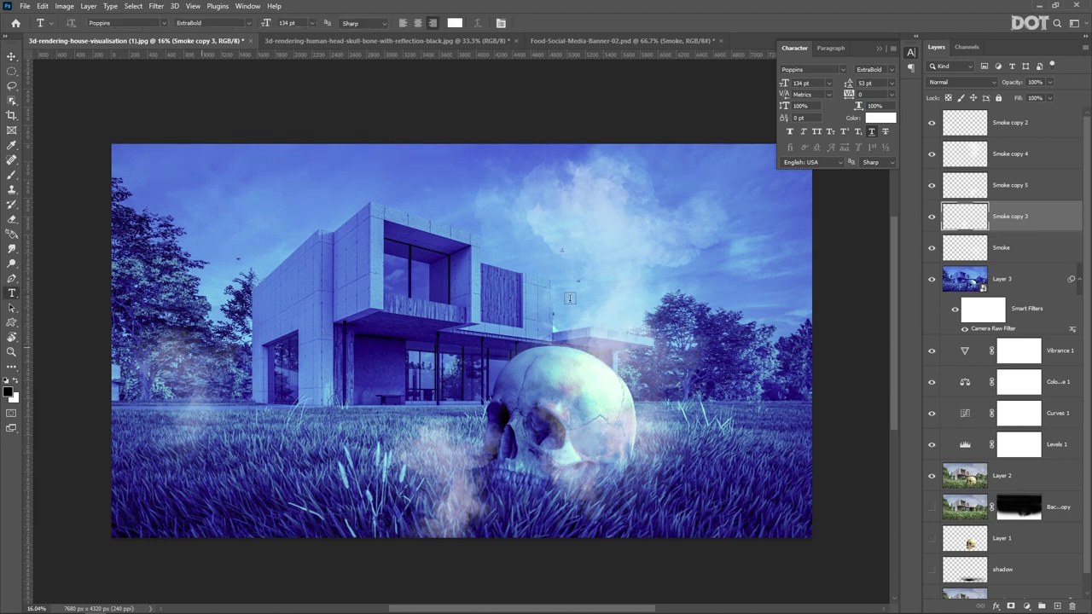
{"action": "left_click", "coordinate": [641, 225]}
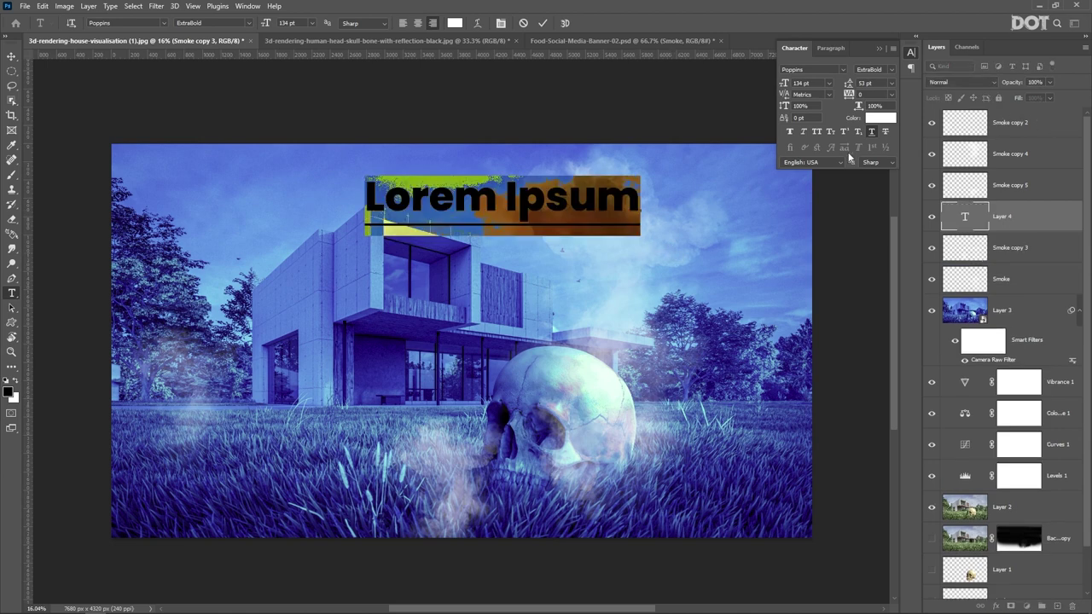
{"action": "type", "text": "Mahi"}
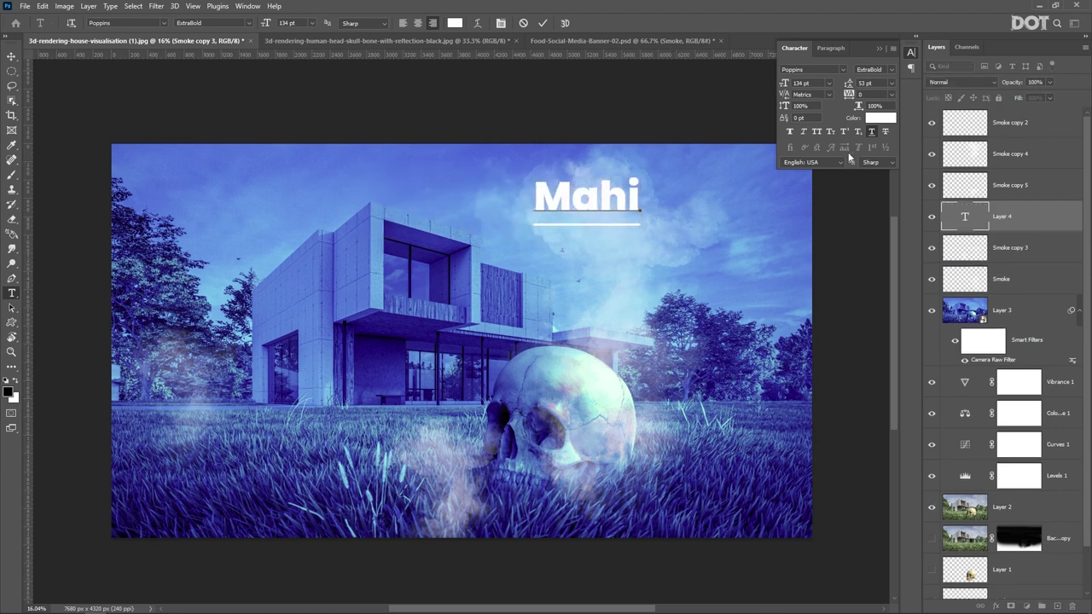
{"action": "type", "text": "@dotm"}
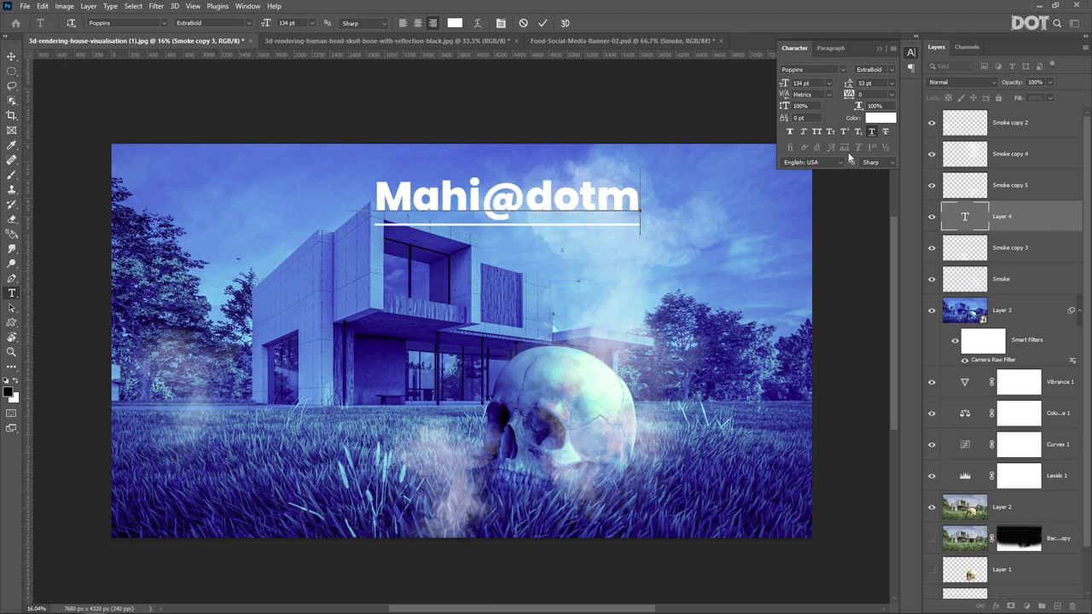
{"action": "type", "text": "attech"}
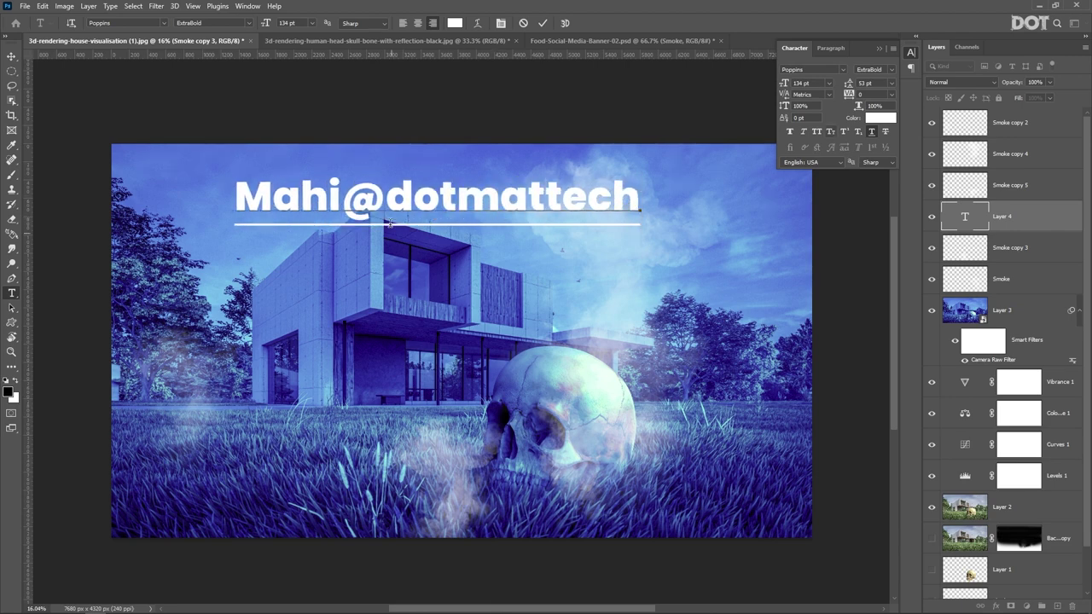
Step: Set 'dotmattech' to ExtraLight, remove the underline, and size the watermark to 46 pt
{"action": "double_click", "coordinate": [394, 200]}
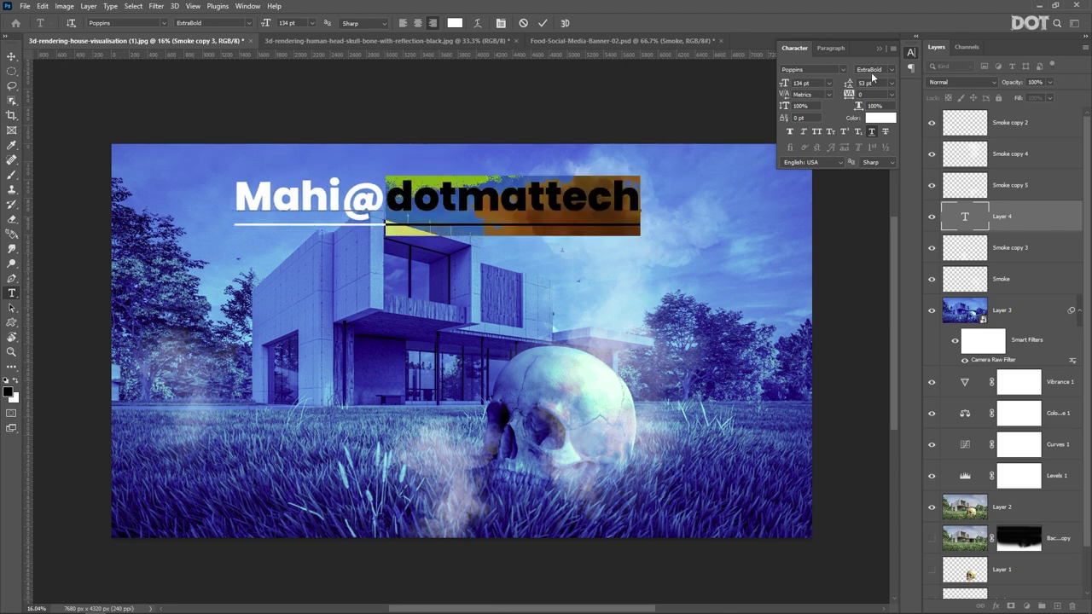
{"action": "left_click", "coordinate": [891, 71]}
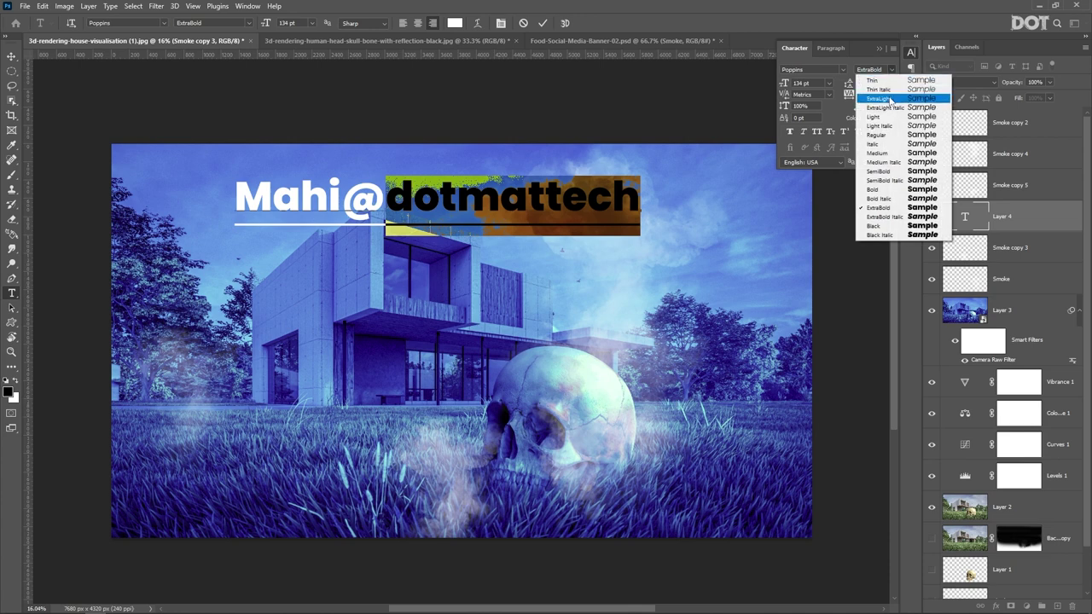
{"action": "left_click", "coordinate": [887, 99]}
{"action": "left_click", "coordinate": [12, 56]}
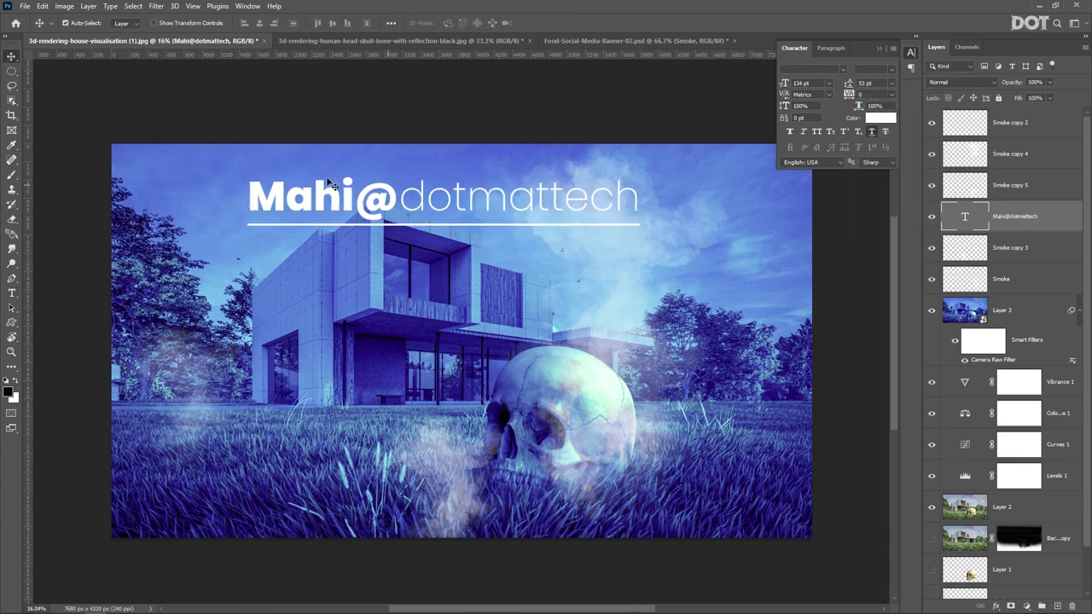
{"action": "left_click", "coordinate": [871, 131]}
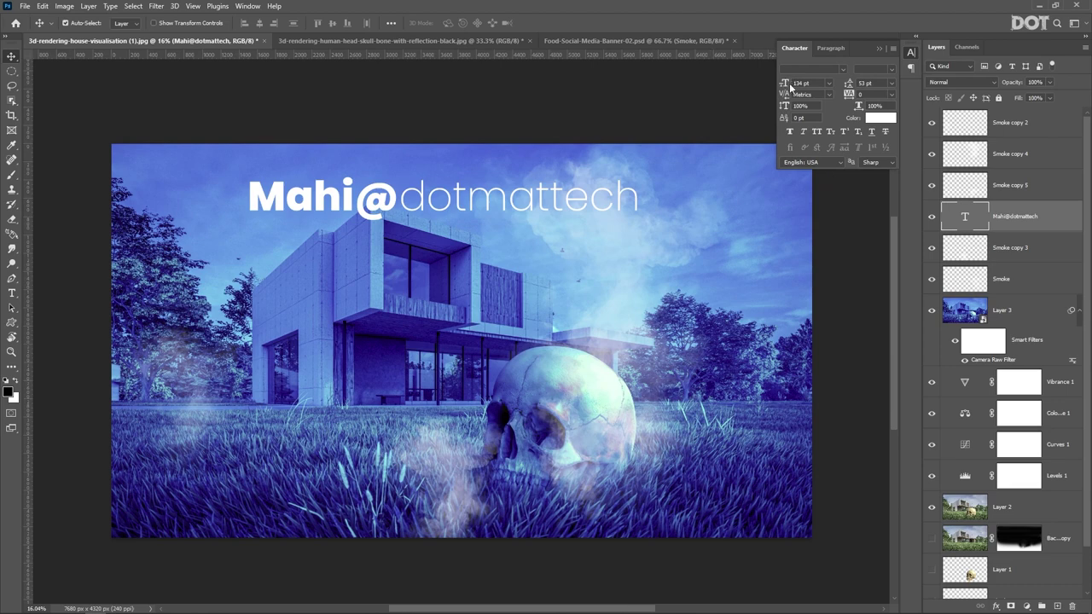
{"action": "left_click_drag", "start_coordinate": [781, 86], "coordinate": [691, 94]}
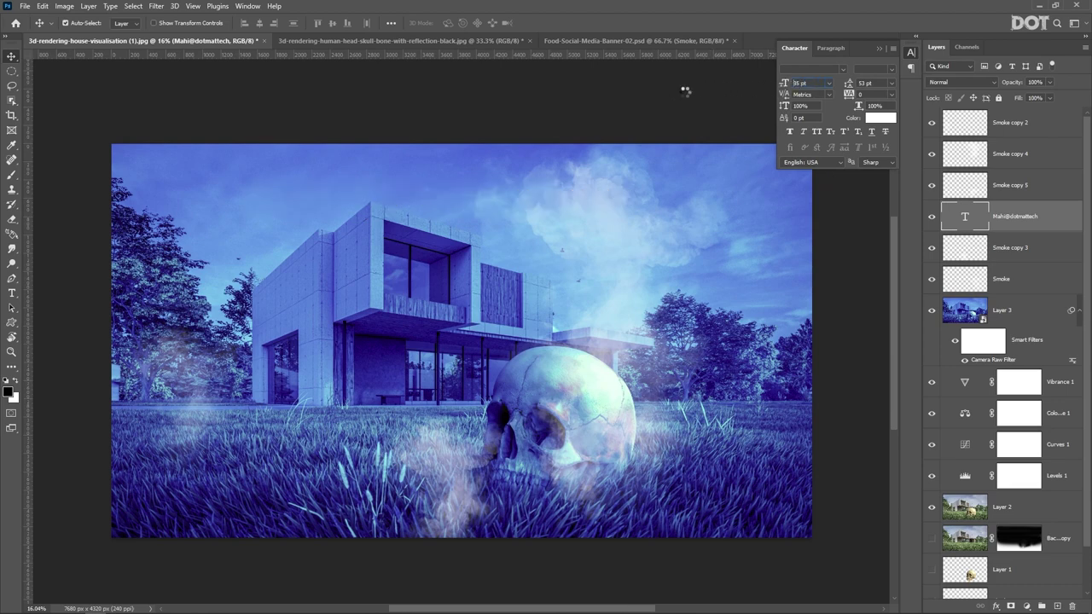
Step: Move the text layer to the top of the stack and place the watermark on the lower-left grass
{"action": "mouse_move", "coordinate": [546, 209]}
{"action": "left_mouse_down"}
{"action": "mouse_move", "coordinate": [548, 220]}
{"action": "mouse_move", "coordinate": [548, 207]}
{"action": "left_mouse_up"}
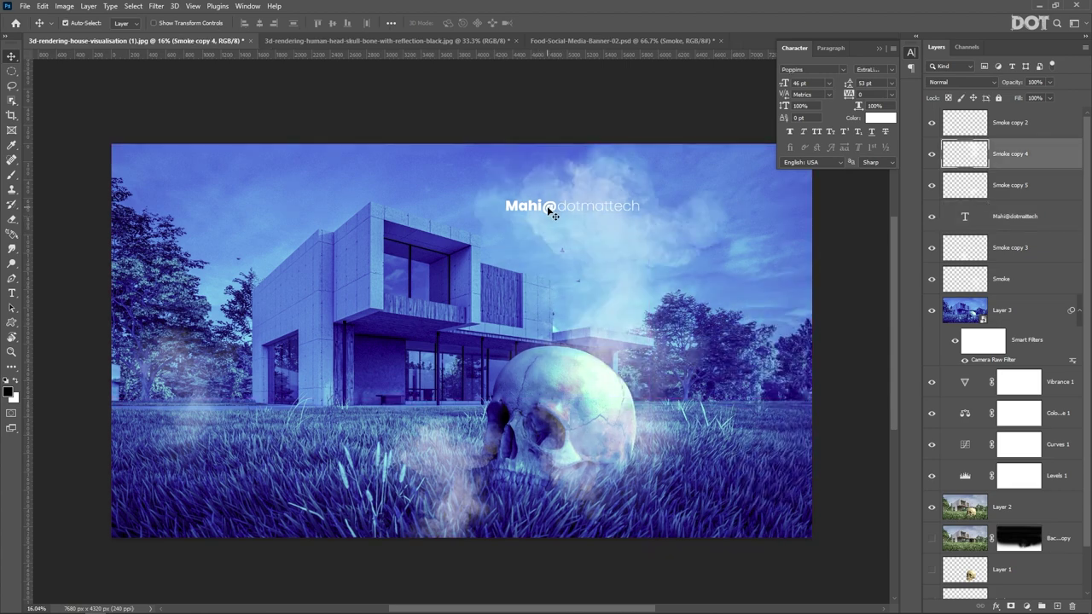
{"action": "left_click", "coordinate": [1060, 220]}
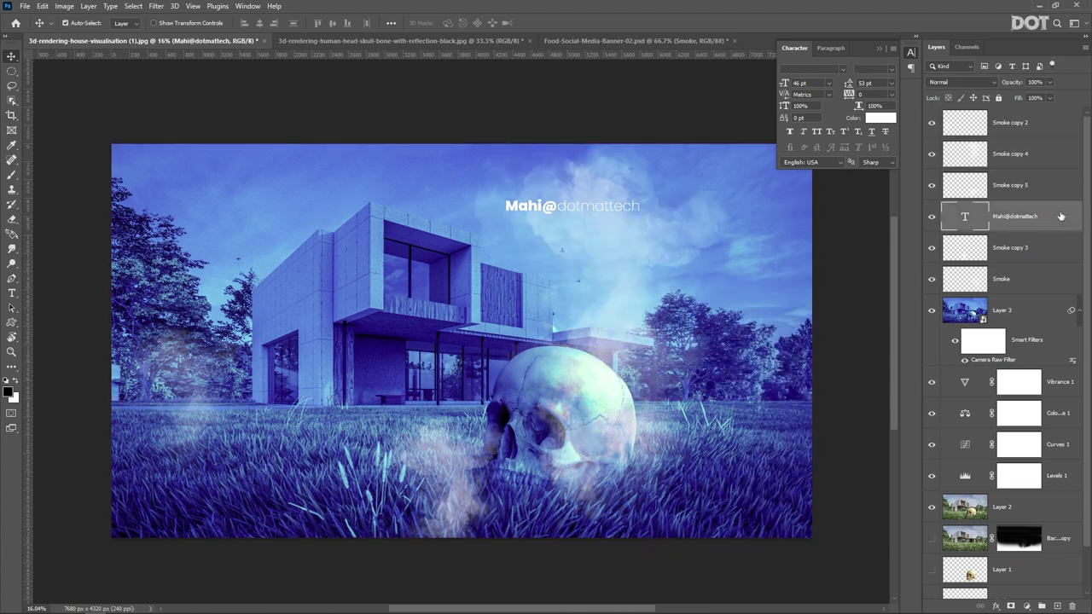
{"action": "left_click_drag", "start_coordinate": [1060, 216], "coordinate": [1024, 111]}
{"action": "mouse_move", "coordinate": [550, 209]}
{"action": "left_mouse_down"}
{"action": "mouse_move", "coordinate": [694, 327]}
{"action": "mouse_move", "coordinate": [243, 338]}
{"action": "mouse_move", "coordinate": [243, 329]}
{"action": "mouse_move", "coordinate": [350, 331]}
{"action": "mouse_move", "coordinate": [319, 336]}
{"action": "left_mouse_up"}
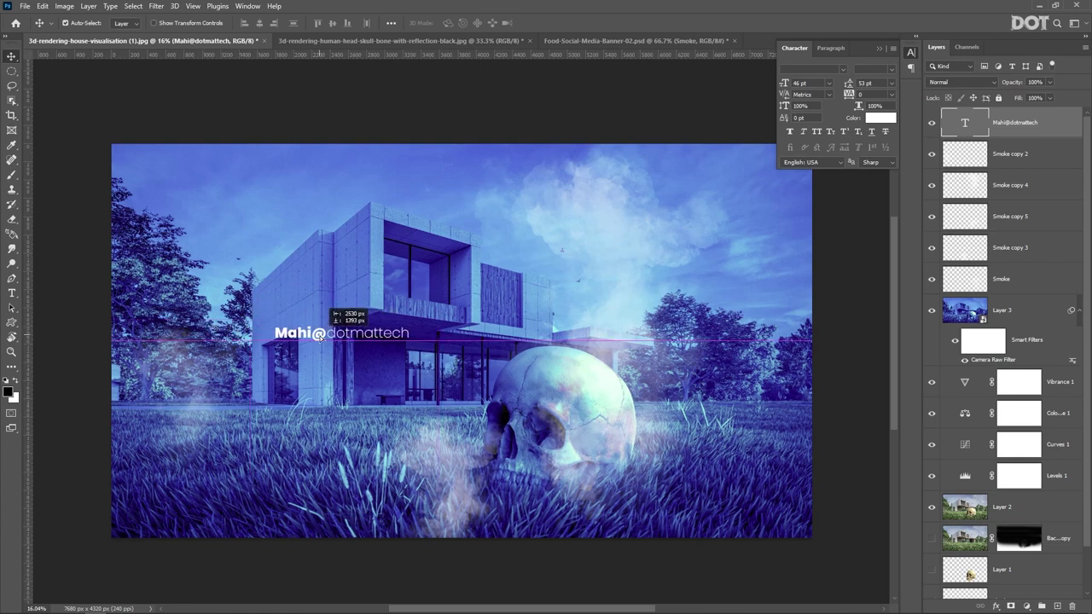
{"action": "mouse_move", "coordinate": [319, 336]}
{"action": "left_mouse_down"}
{"action": "mouse_move", "coordinate": [649, 376]}
{"action": "mouse_move", "coordinate": [631, 388]}
{"action": "mouse_move", "coordinate": [730, 486]}
{"action": "mouse_move", "coordinate": [707, 487]}
{"action": "mouse_move", "coordinate": [715, 187]}
{"action": "mouse_move", "coordinate": [179, 184]}
{"action": "mouse_move", "coordinate": [207, 375]}
{"action": "mouse_move", "coordinate": [197, 495]}
{"action": "mouse_move", "coordinate": [209, 486]}
{"action": "left_mouse_up"}
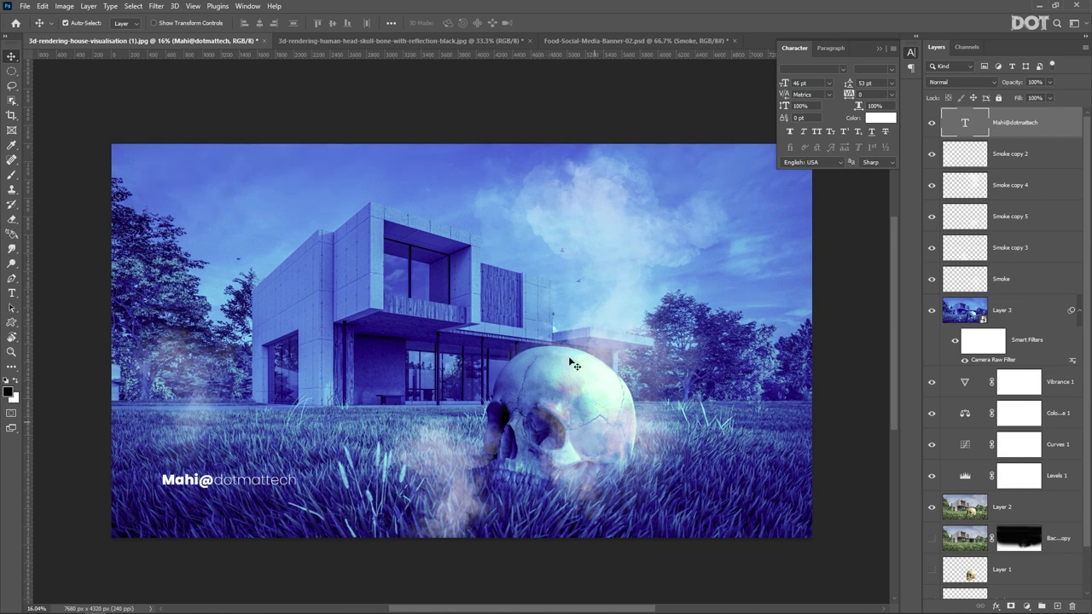
Step: Save the composite as a Photoshop PSD on the Desktop and close the food social media banner
{"action": "left_click", "coordinate": [24, 7]}
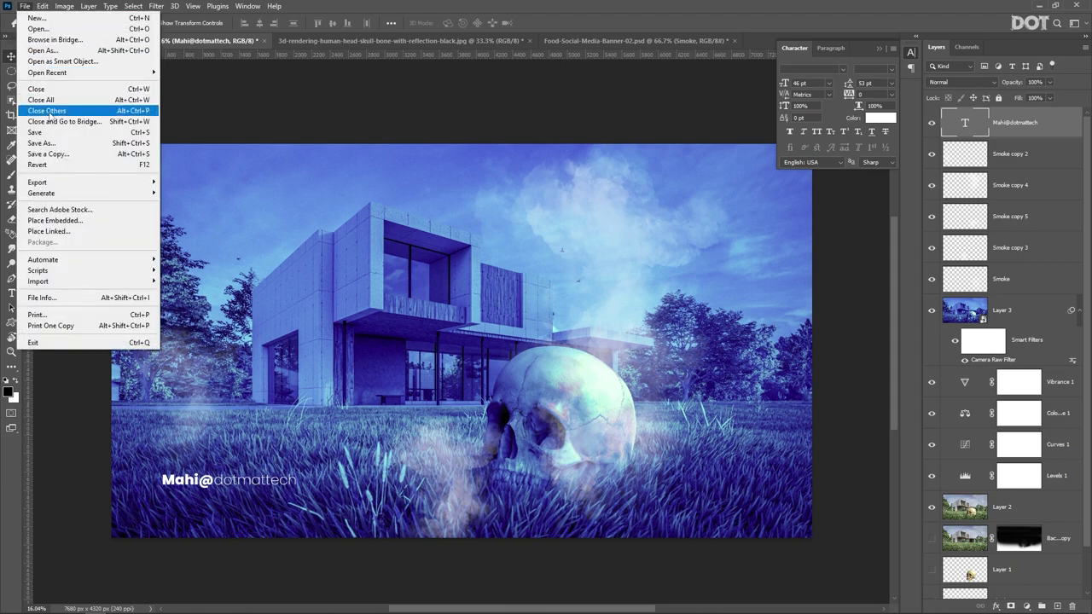
{"action": "left_click", "coordinate": [64, 143]}
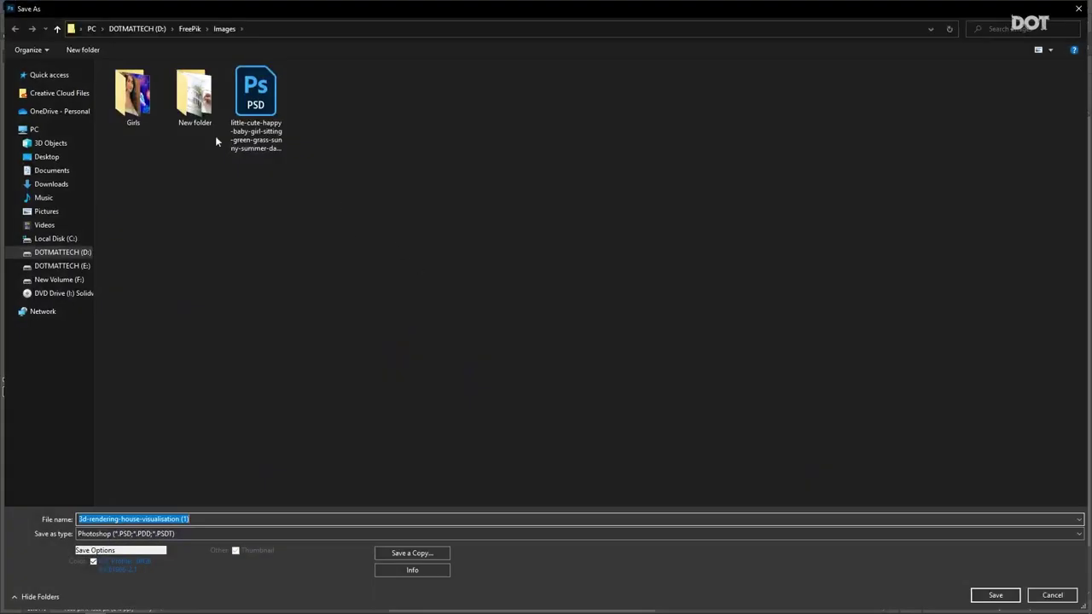
{"action": "left_click", "coordinate": [46, 157]}
{"action": "left_click", "coordinate": [157, 534]}
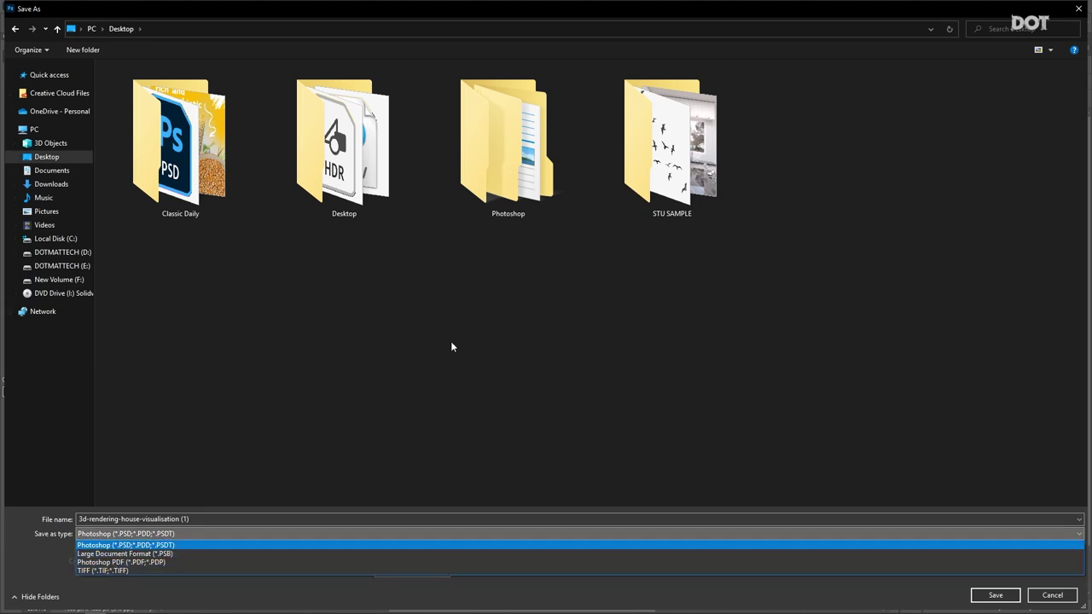
{"action": "left_click", "coordinate": [133, 549]}
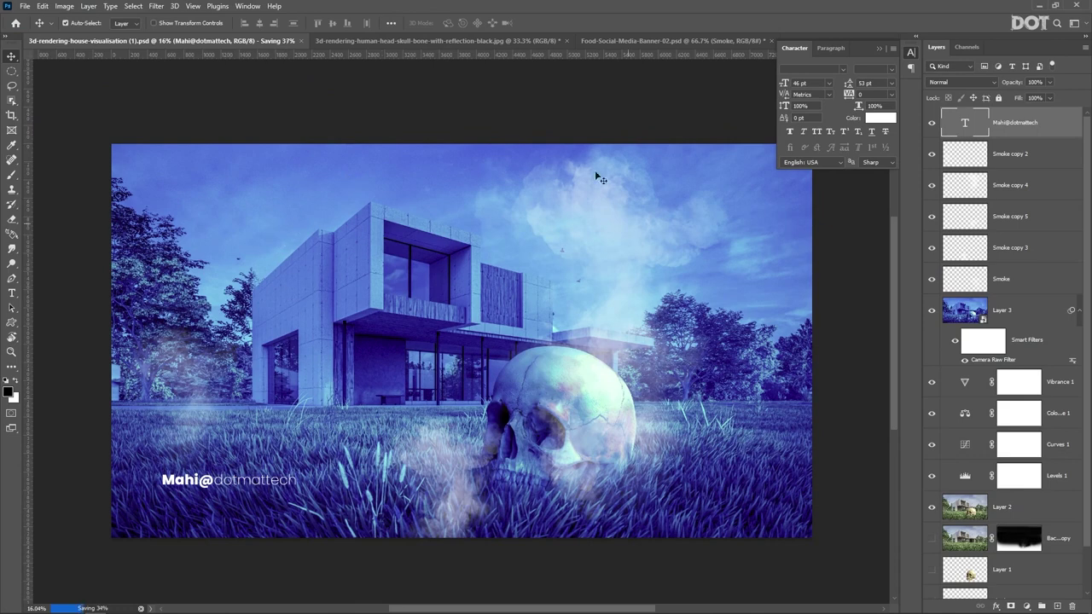
{"action": "left_click", "coordinate": [725, 40]}
{"action": "left_click", "coordinate": [541, 231]}
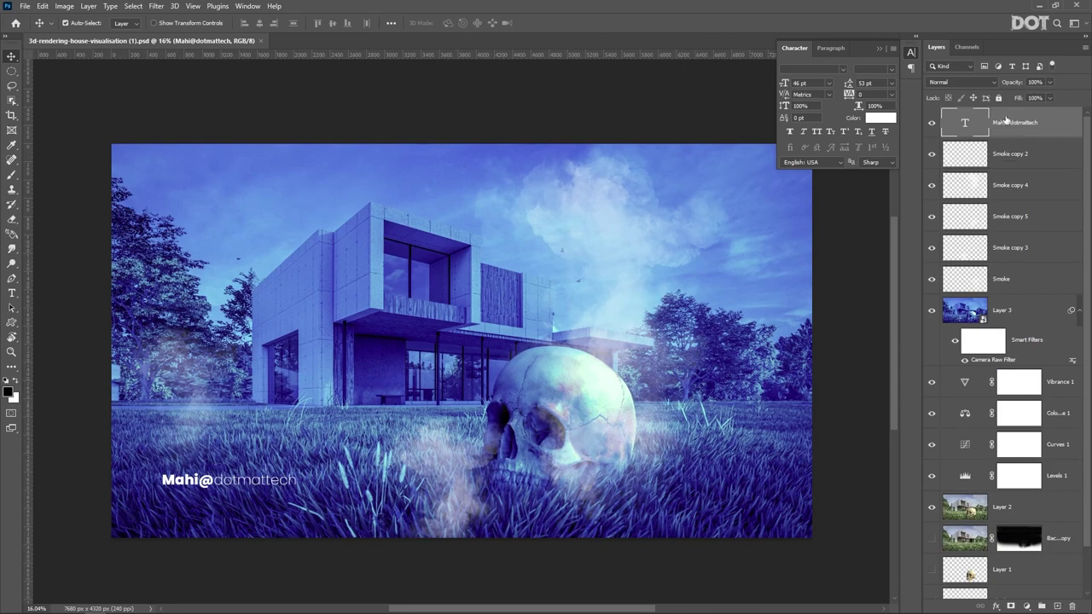
Step: Select the Background layer and merge all layers into a single layer
{"action": "scroll", "coordinate": [999, 213], "scroll_direction": "down", "scroll_amount": 3}
{"action": "left_click", "coordinate": [1018, 580]}
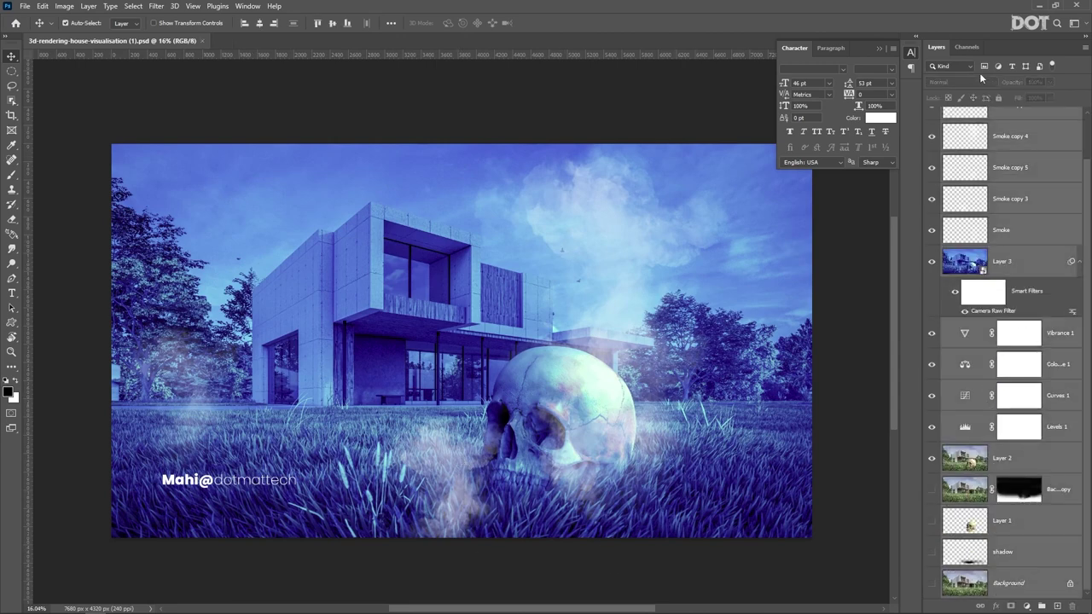
{"action": "scroll", "coordinate": [1003, 545], "scroll_direction": "up", "scroll_amount": 3}
{"action": "scroll", "coordinate": [999, 175], "scroll_direction": "down", "scroll_amount": 3}
{"action": "key", "text": "ctrl+alt+a"}
{"action": "key", "text": "ctrl+e"}
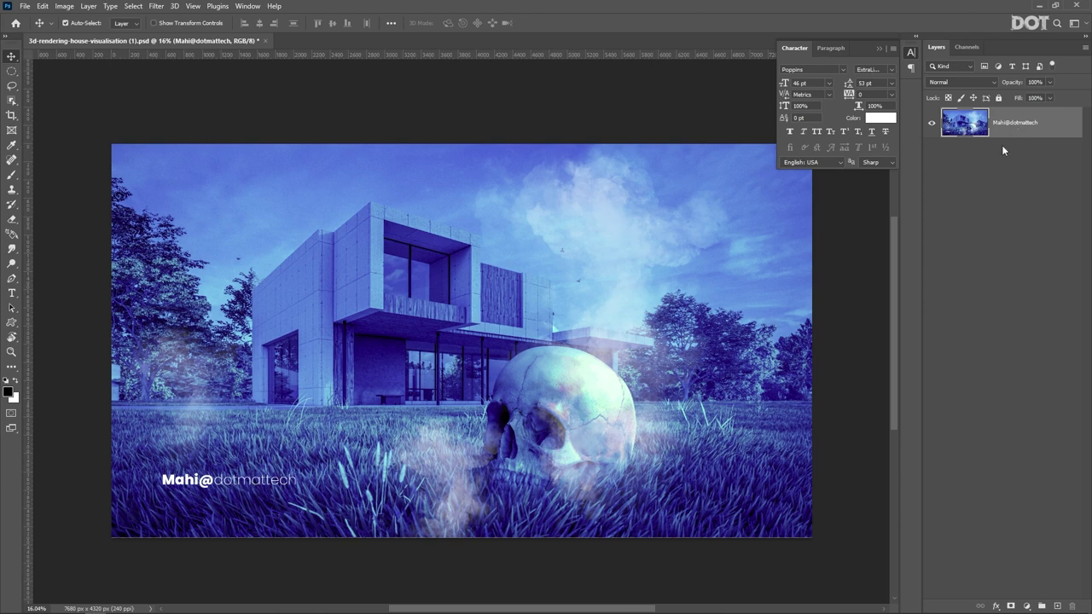
Step: Save a PNG on the Desktop with the Large file size option and view it full-screen
{"action": "left_click", "coordinate": [23, 6]}
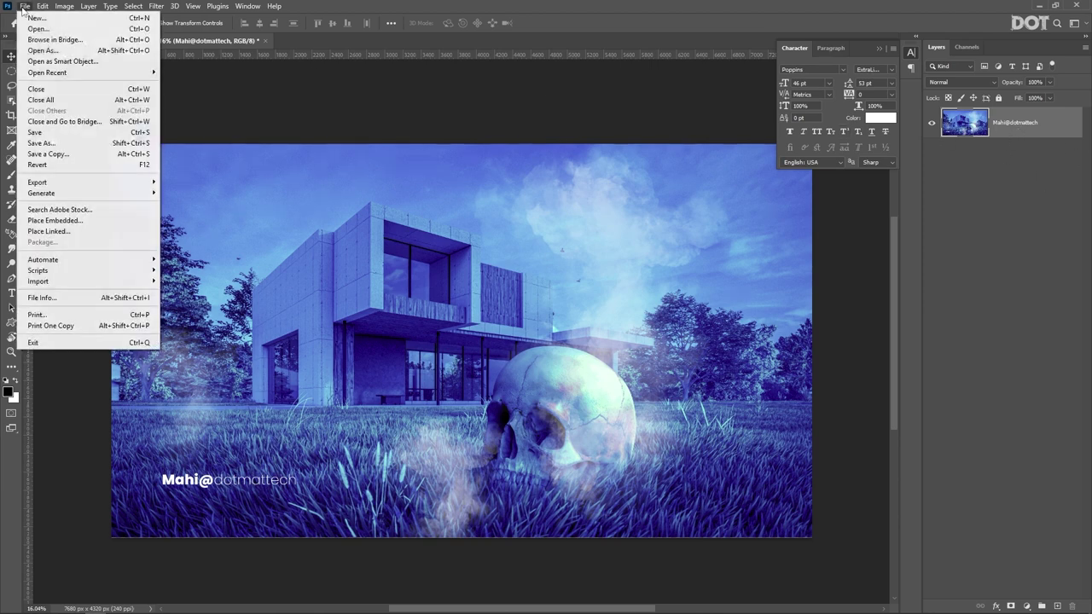
{"action": "left_click", "coordinate": [47, 146]}
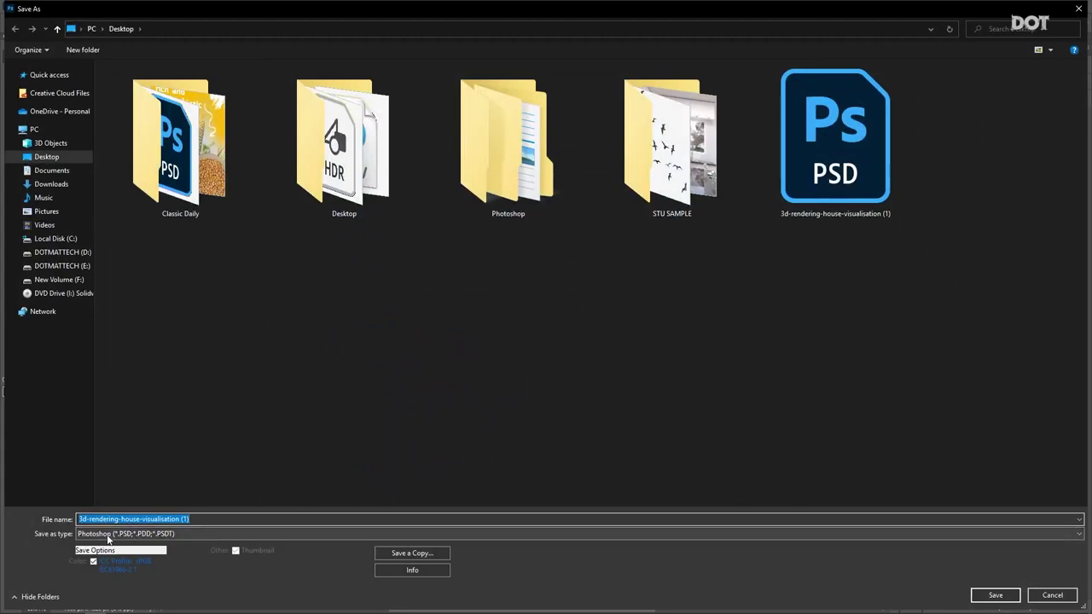
{"action": "left_click", "coordinate": [108, 534]}
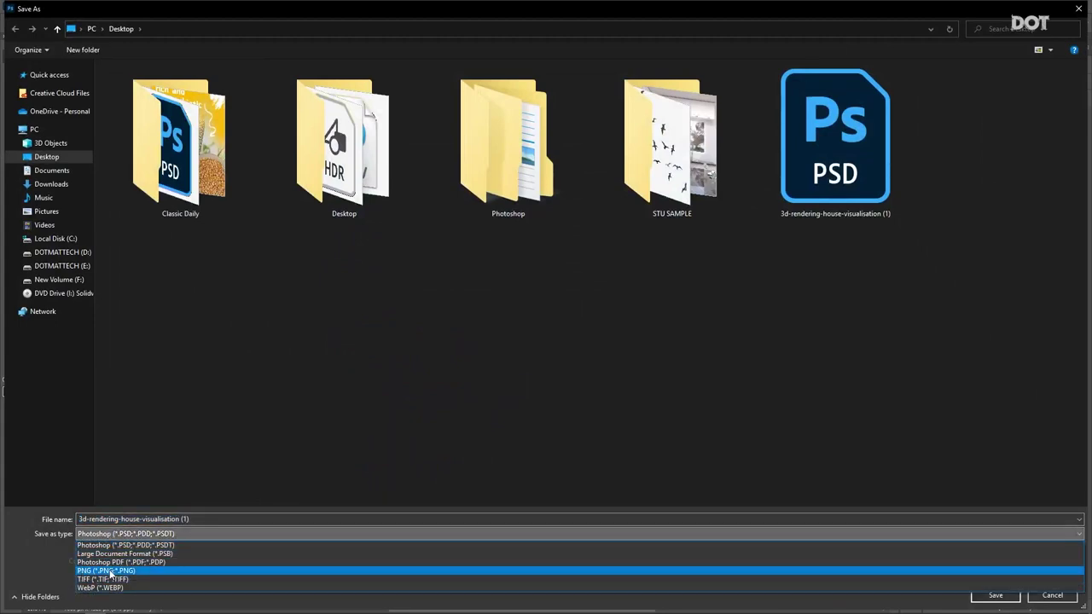
{"action": "left_click", "coordinate": [107, 571]}
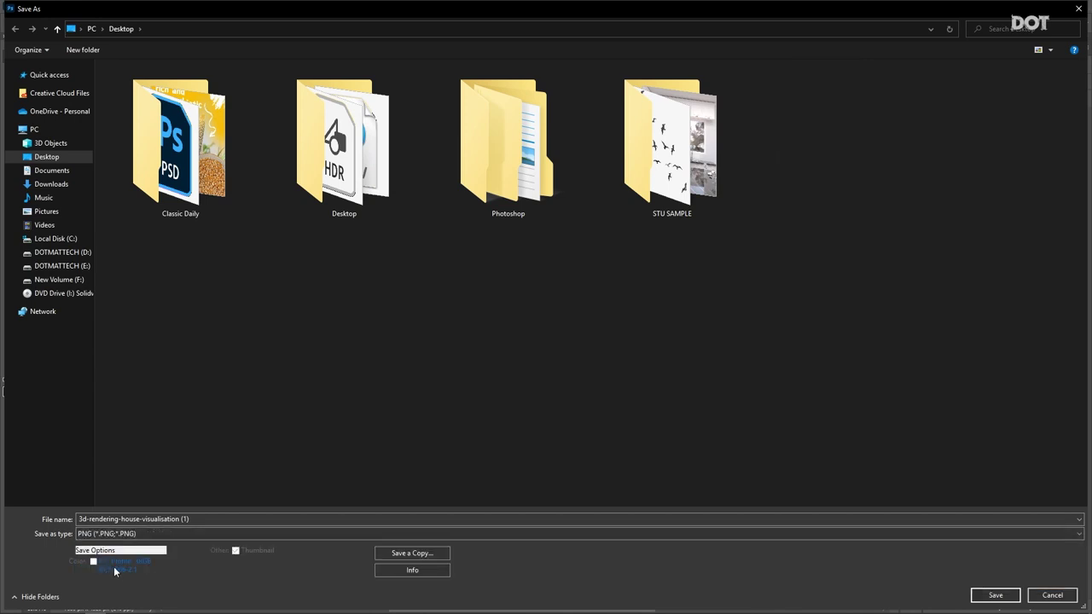
{"action": "left_click", "coordinate": [994, 595]}
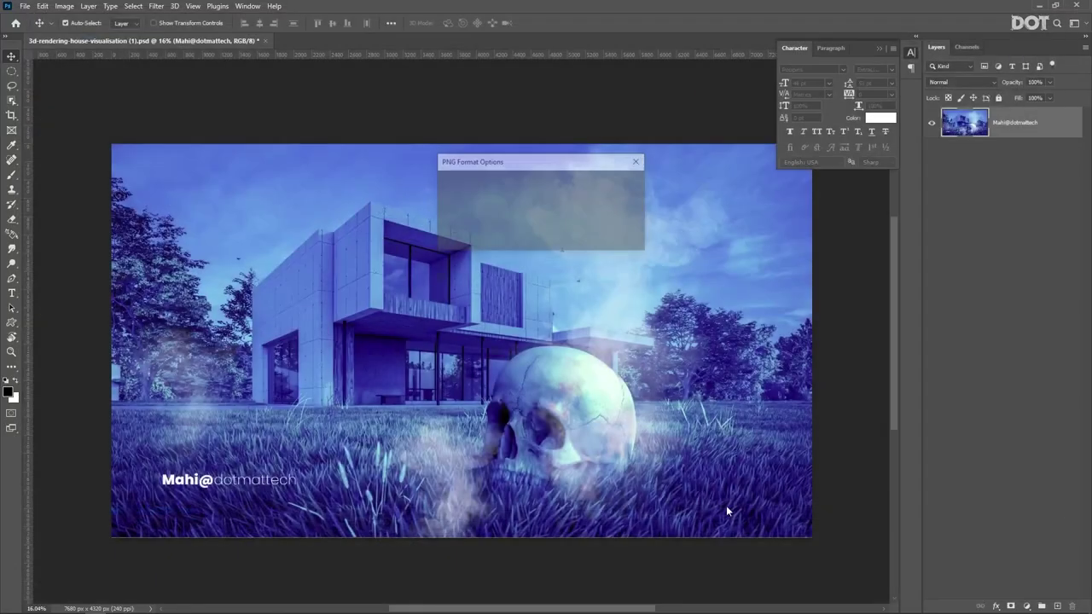
{"action": "left_click", "coordinate": [465, 195]}
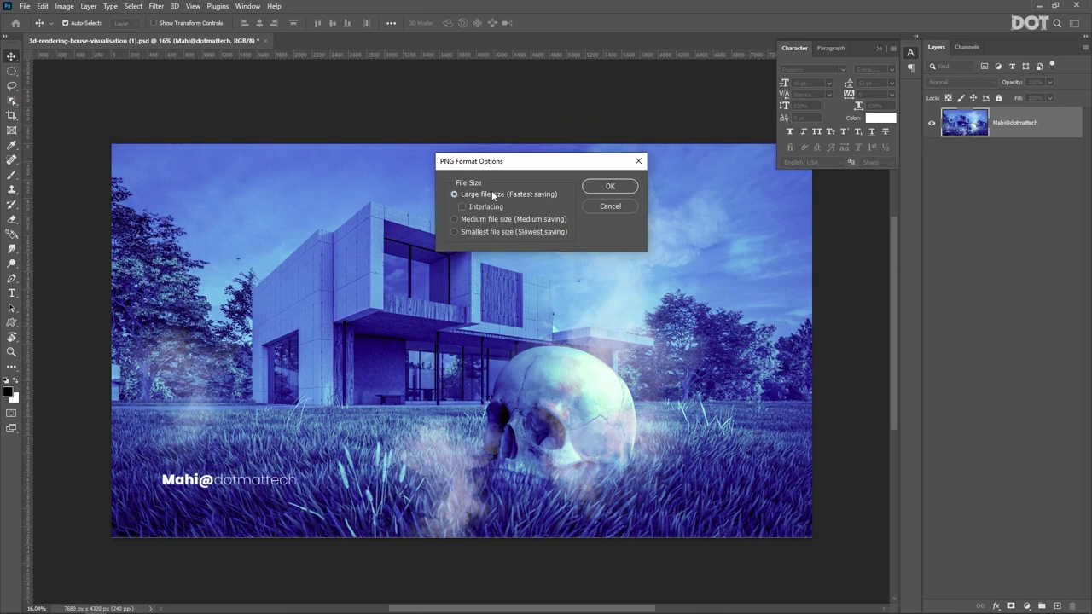
{"action": "left_click", "coordinate": [620, 187]}
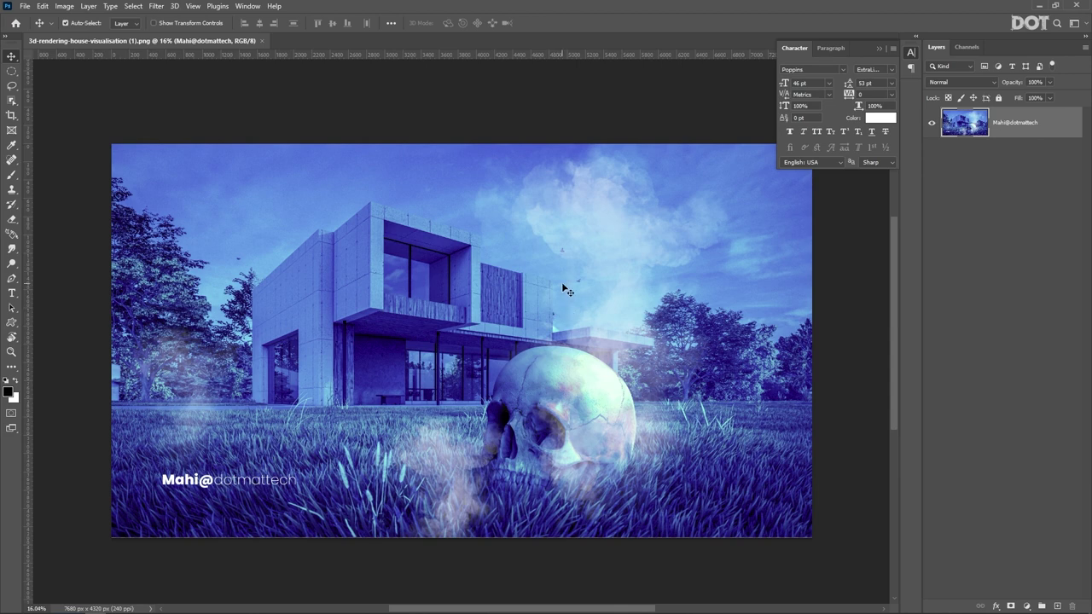
{"action": "key", "text": "super+d"}
{"action": "key", "text": "Return"}
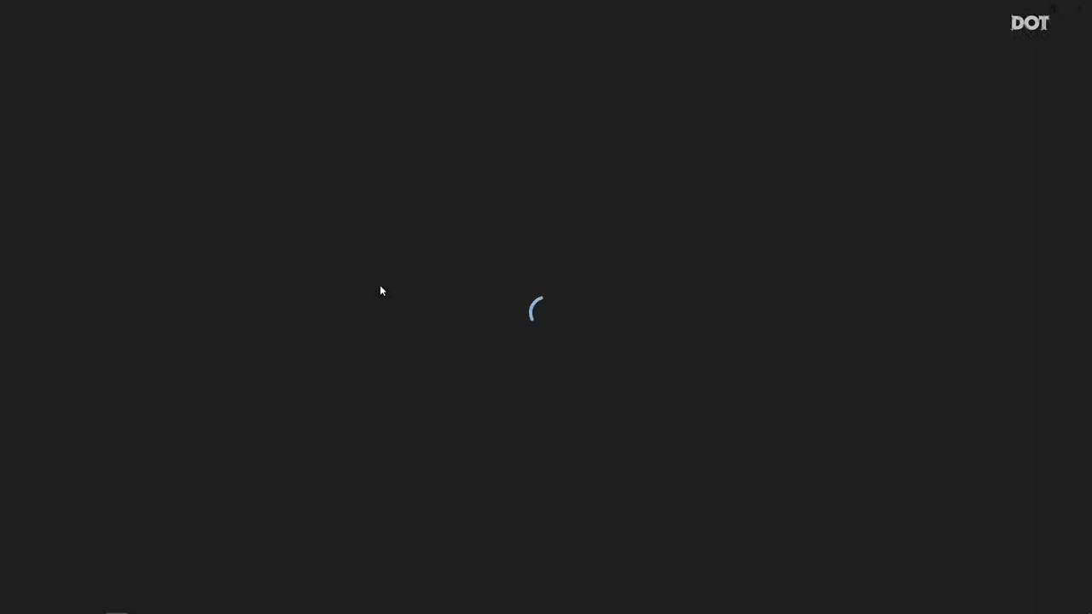